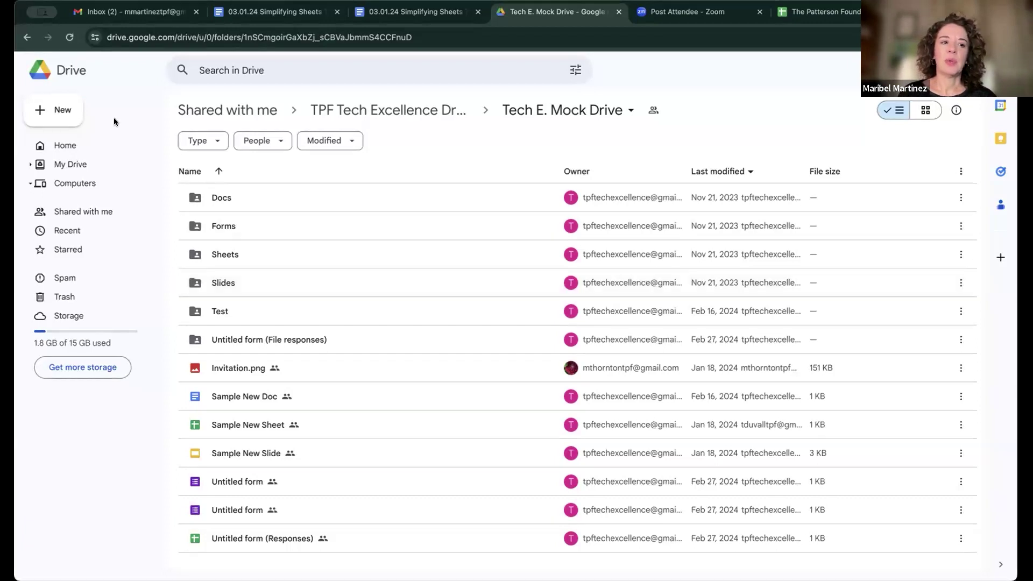
# Step: Create a new blank Google Sheets spreadsheet from the Drive New menu in the shared folder
pyautogui.click(62, 111)
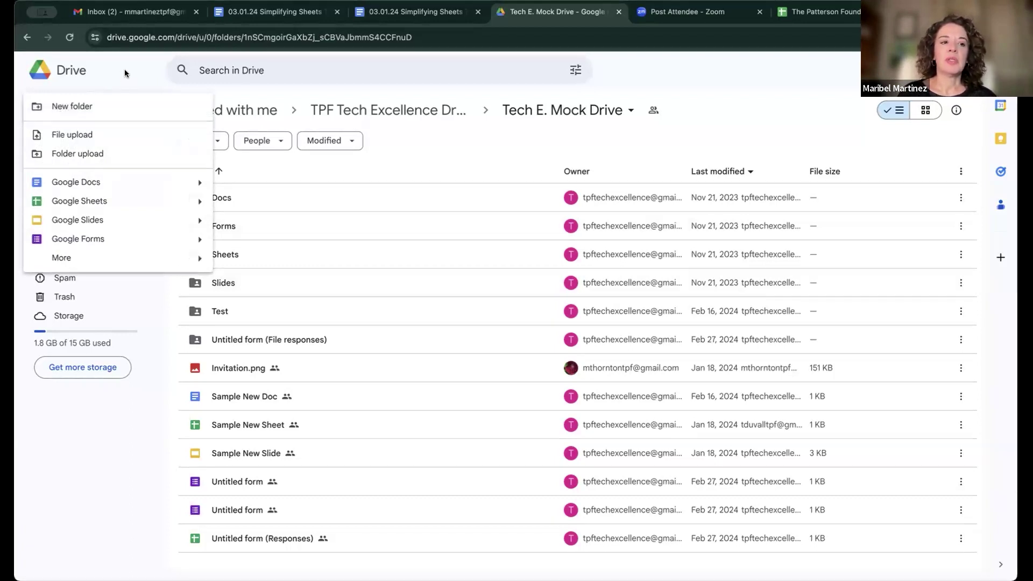
pyautogui.press('Escape')
pyautogui.click(64, 112)
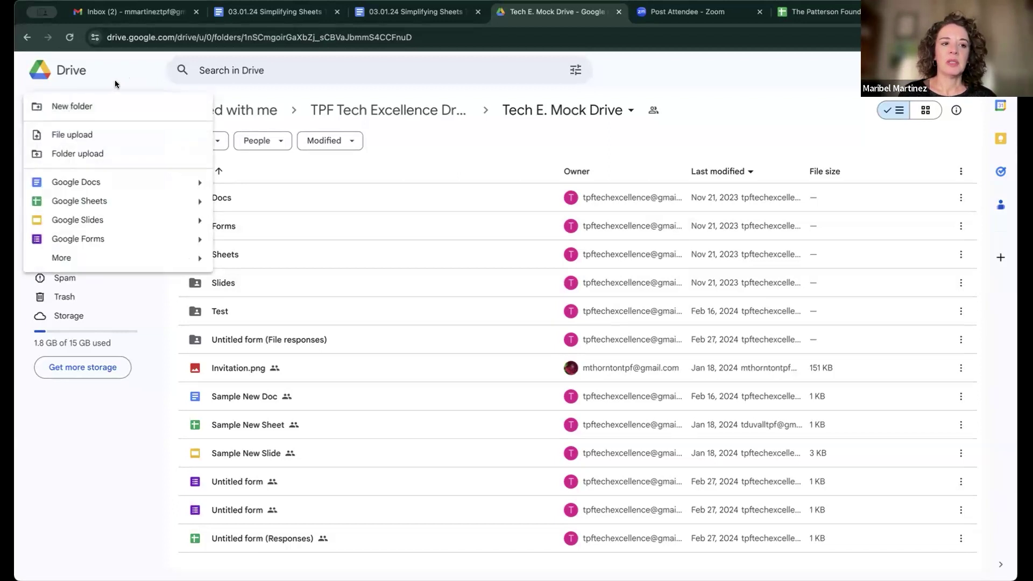
pyautogui.press('Escape')
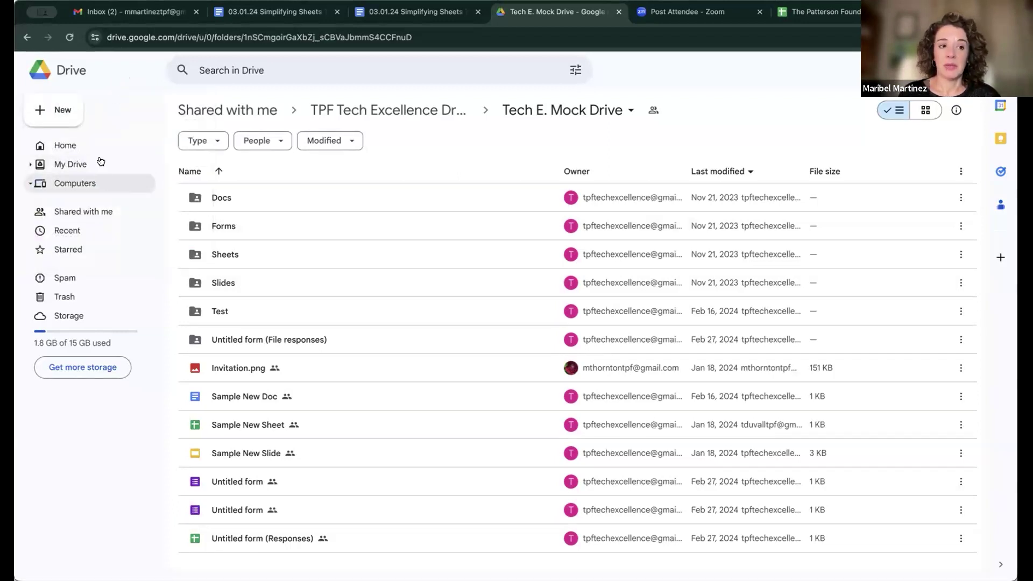
pyautogui.click(64, 110)
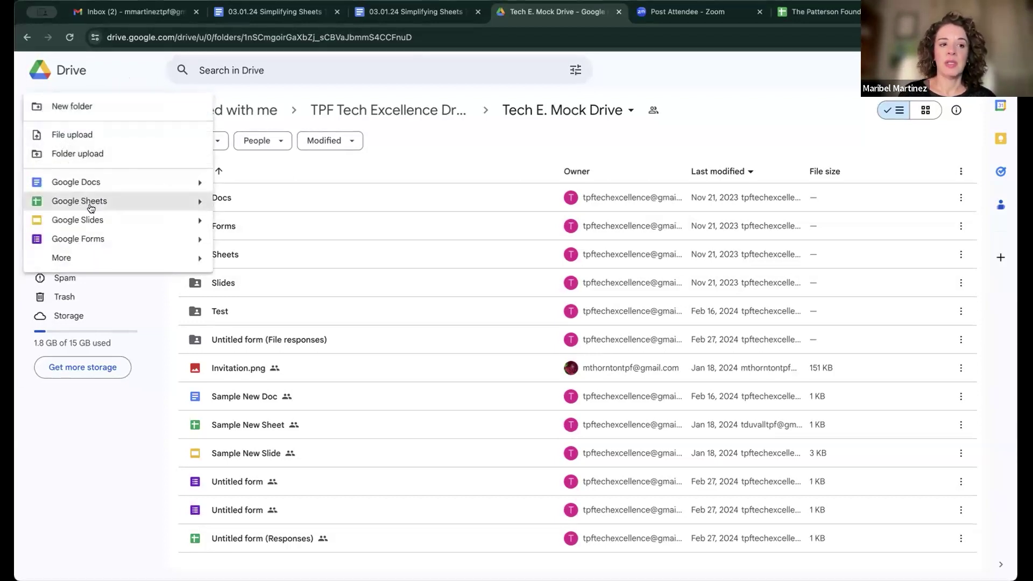
pyautogui.click(108, 77)
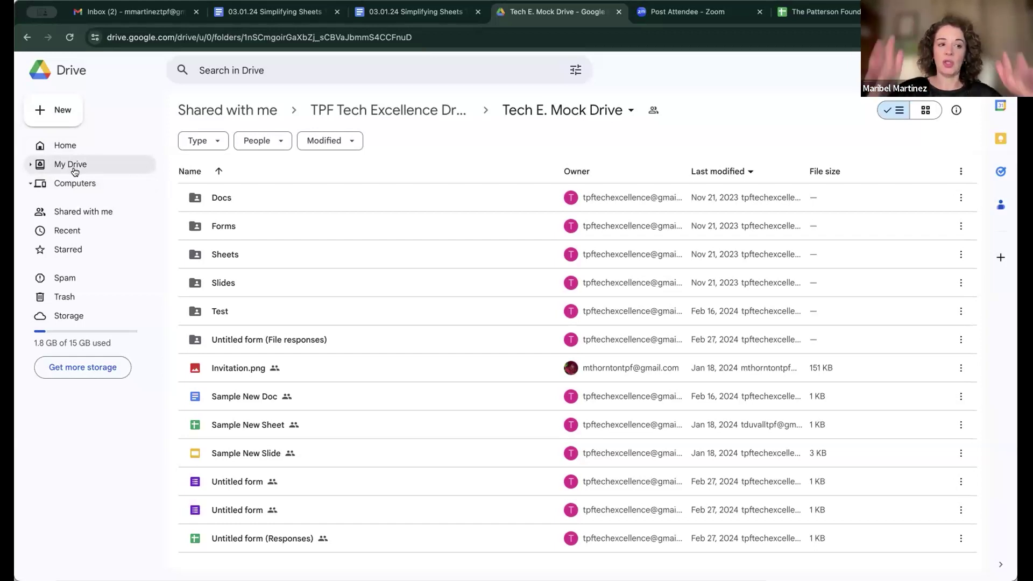
pyautogui.click(65, 114)
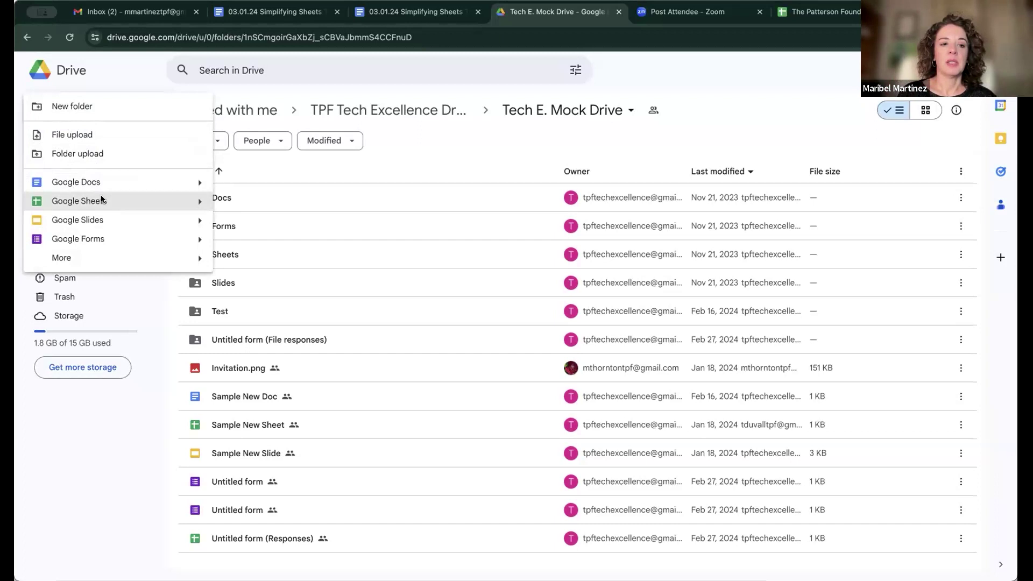
pyautogui.click(101, 200)
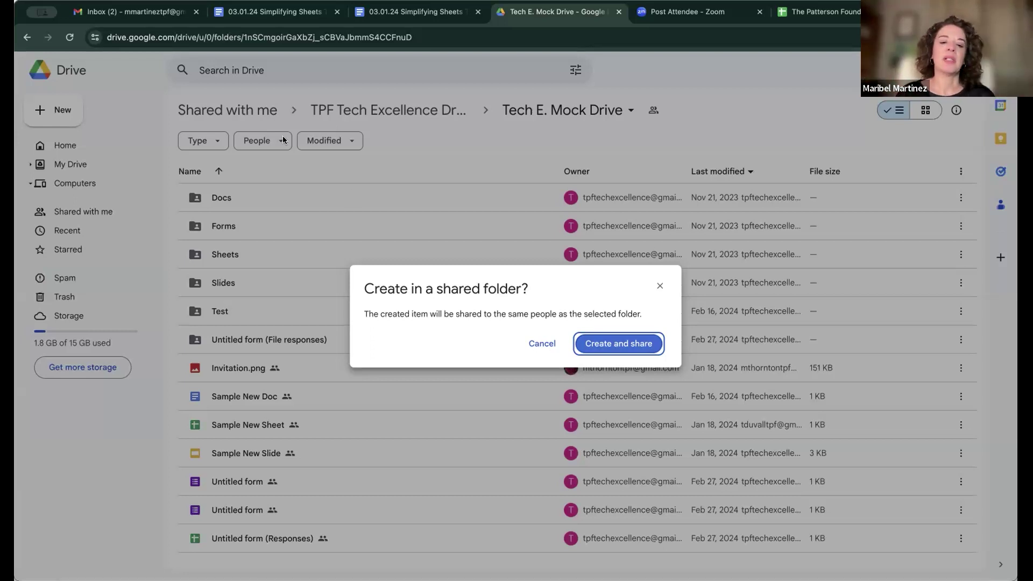
# Step: Confirm creating the spreadsheet in the shared folder and start sharing it
pyautogui.click(612, 346)
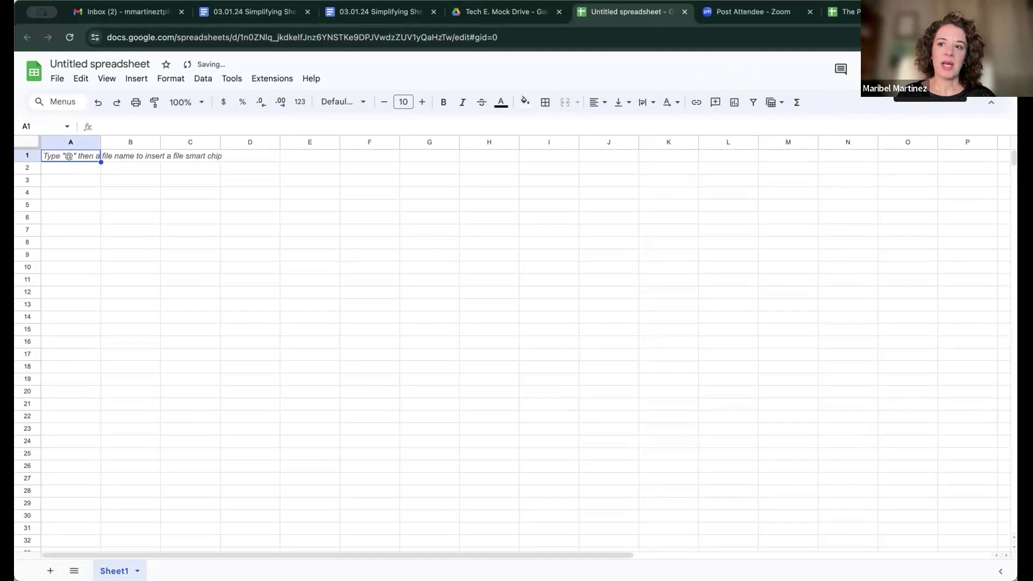
pyautogui.click(929, 69)
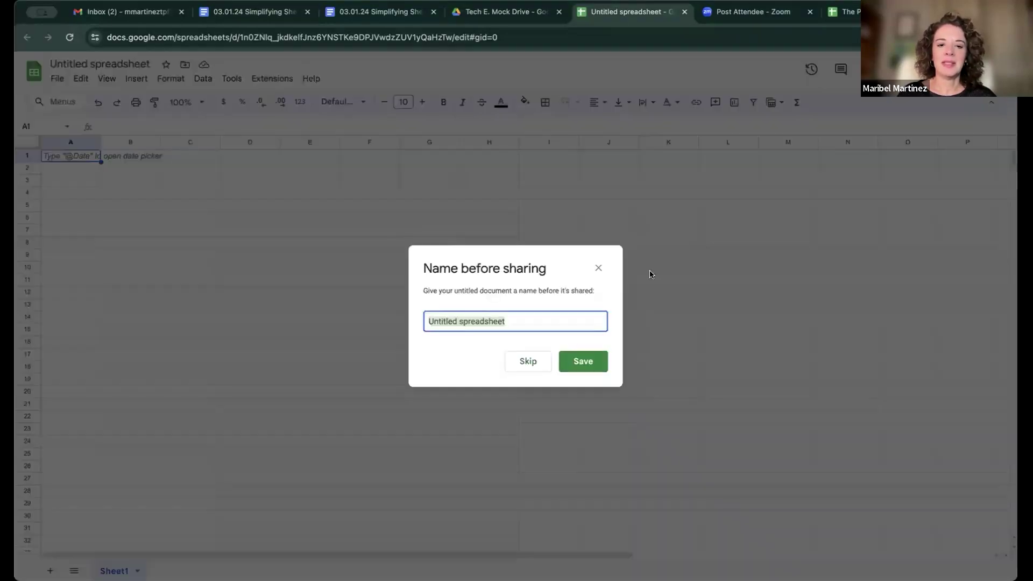
# Step: Dismiss the naming and sharing prompts and begin editing the spreadsheet title
pyautogui.click(595, 267)
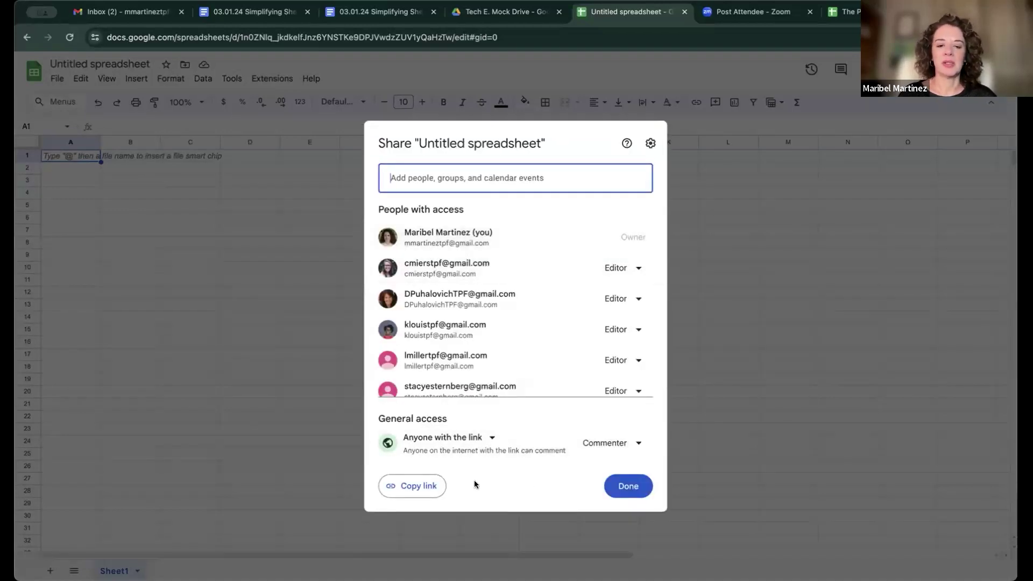
pyautogui.click(709, 430)
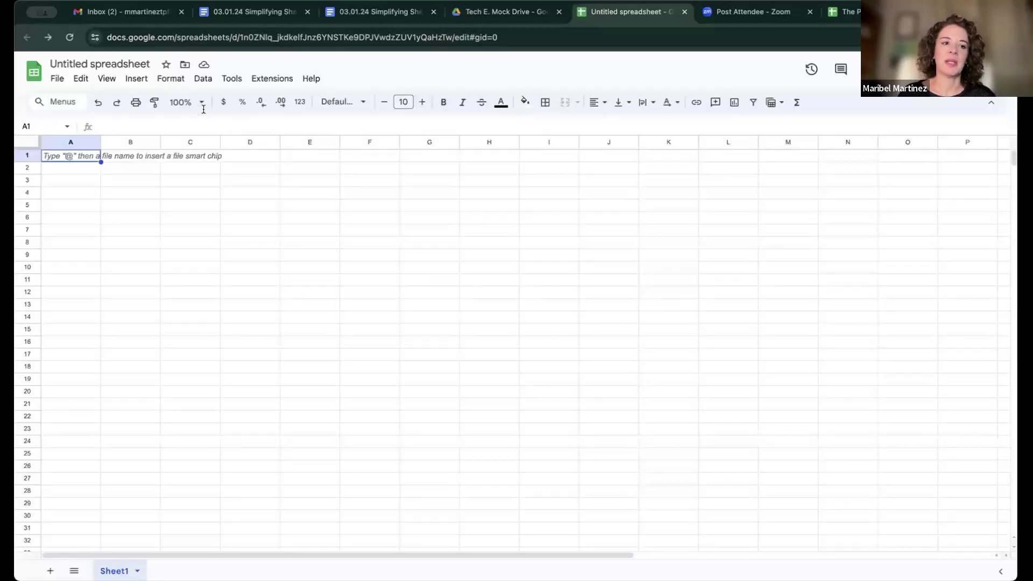
pyautogui.click(93, 63)
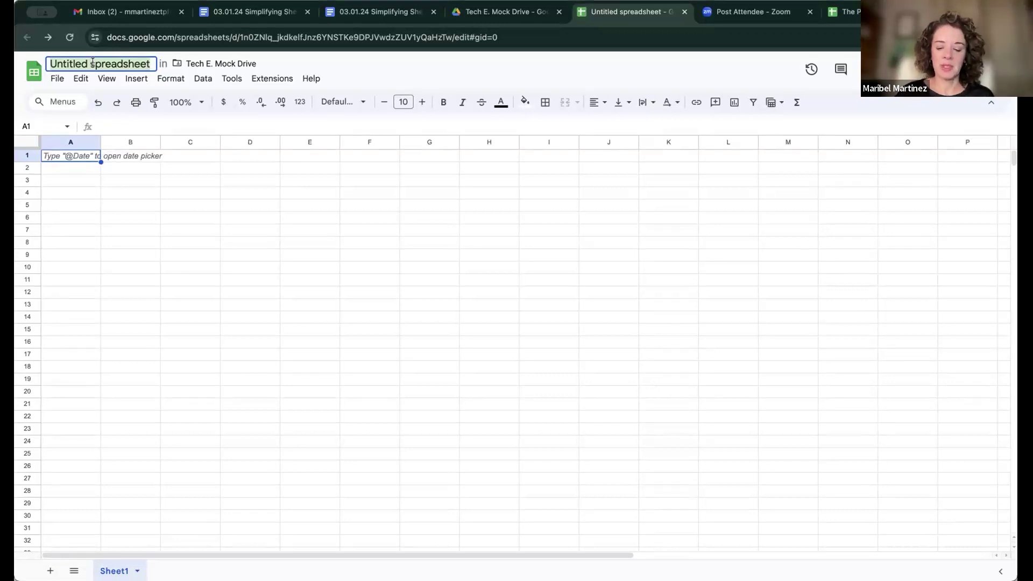
# Step: Rename the spreadsheet to '3.1.2024 Test Sheet 1'
pyautogui.write('3.')
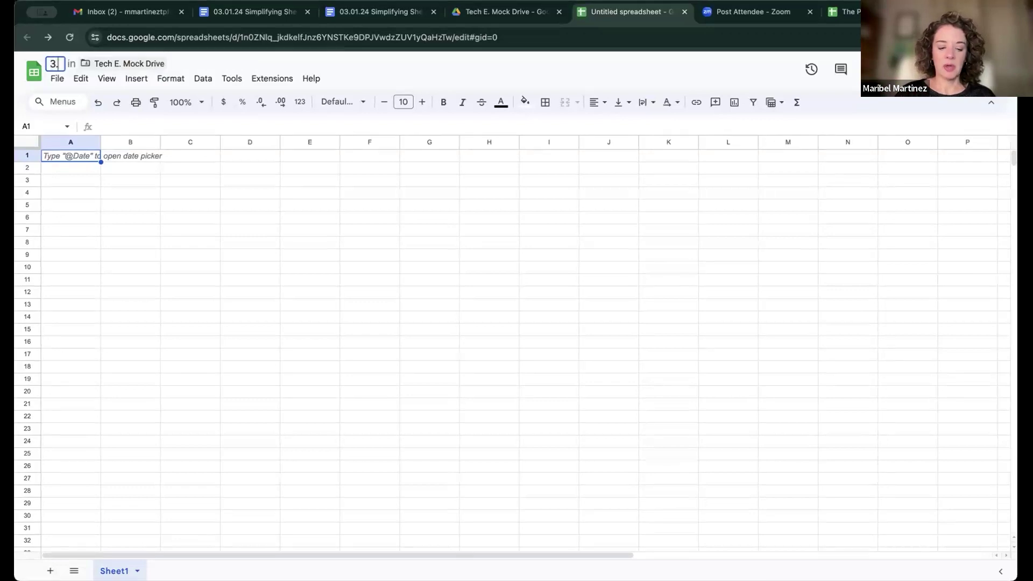
pyautogui.write('1.202')
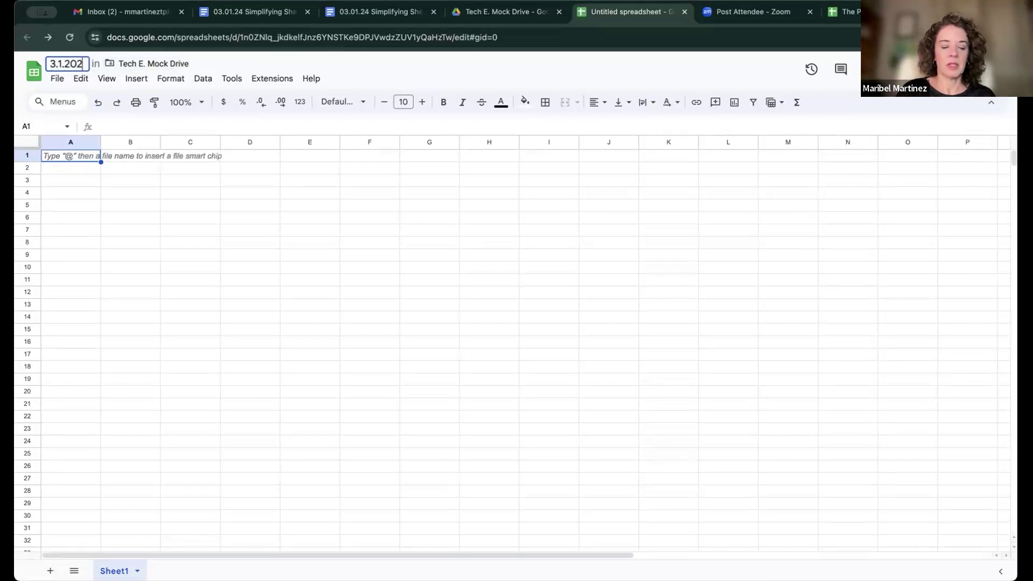
pyautogui.write('4')
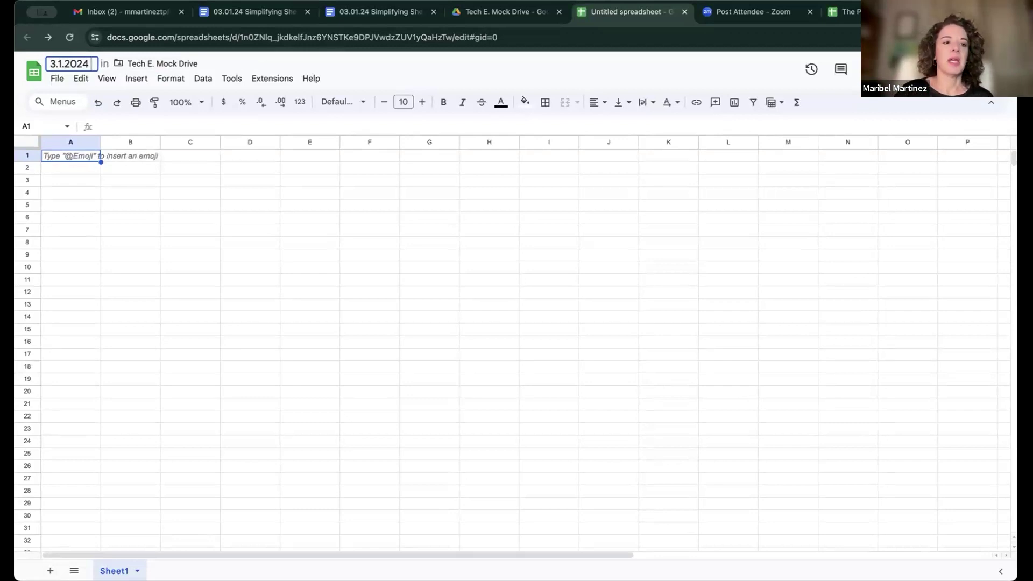
pyautogui.write(' Test S')
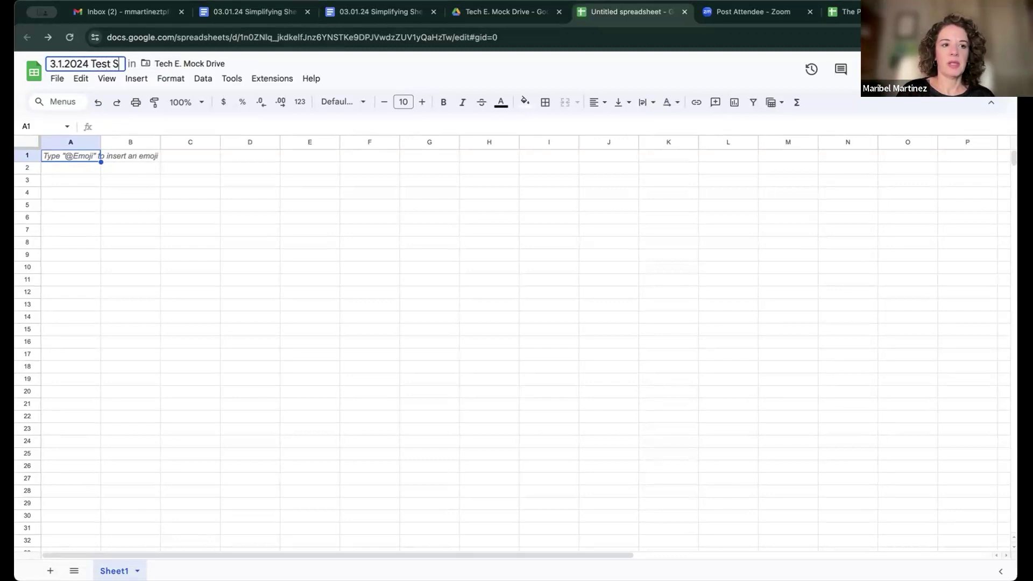
pyautogui.write('heet 1')
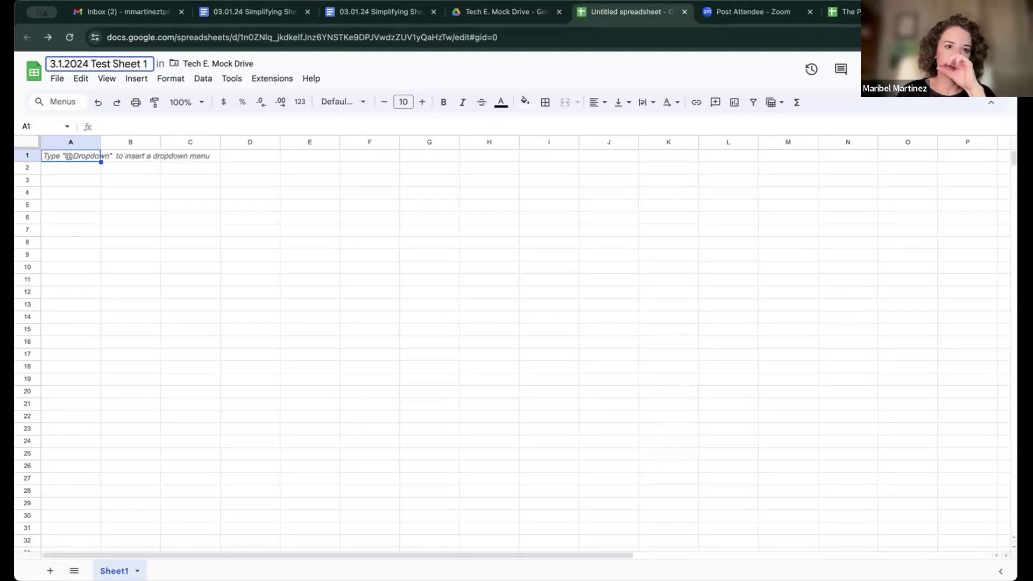
pyautogui.press('Return')
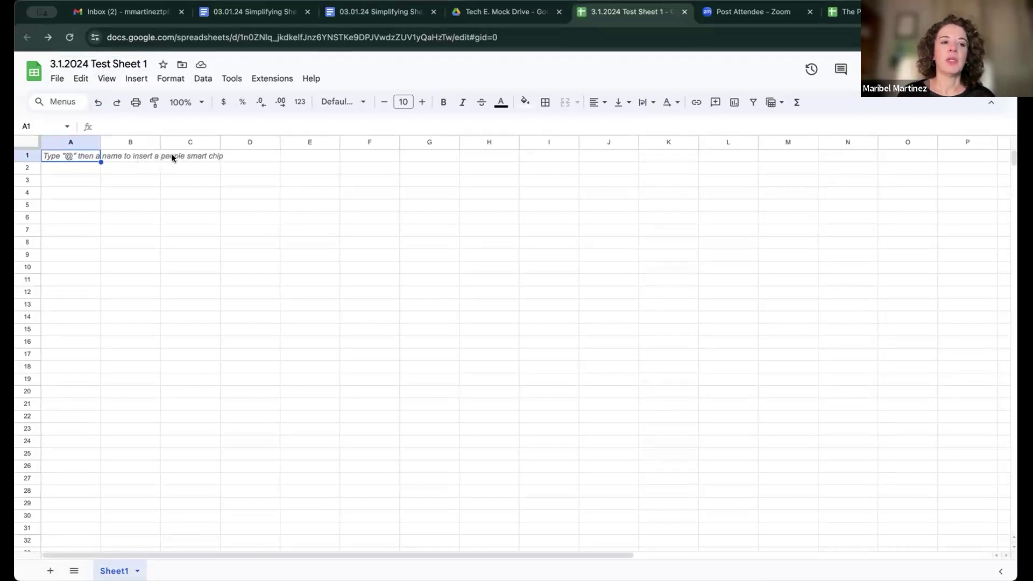
# Step: Cancel moving the spreadsheet after checking other tabs, then open its sharing settings
pyautogui.click(180, 65)
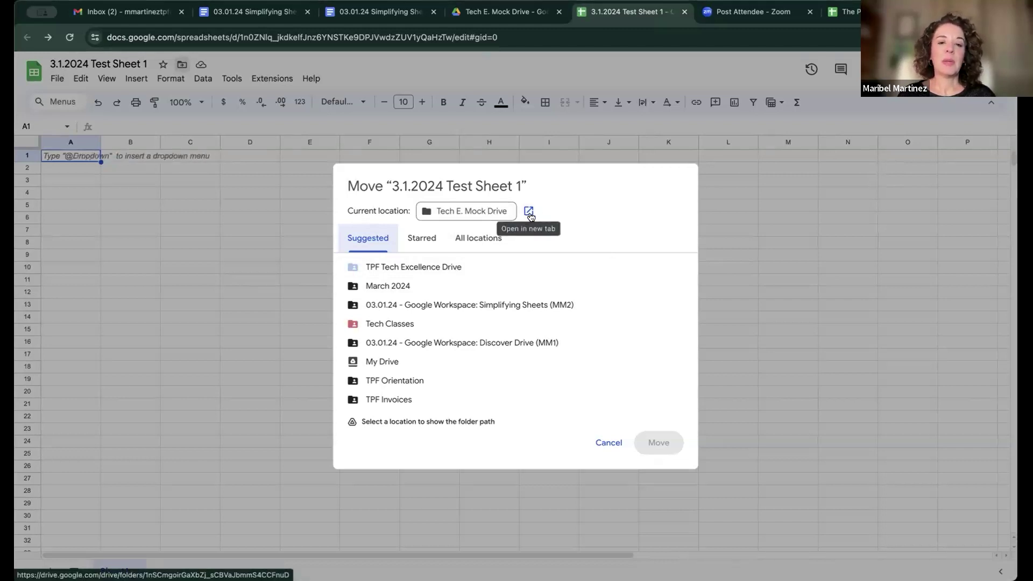
pyautogui.click(510, 10)
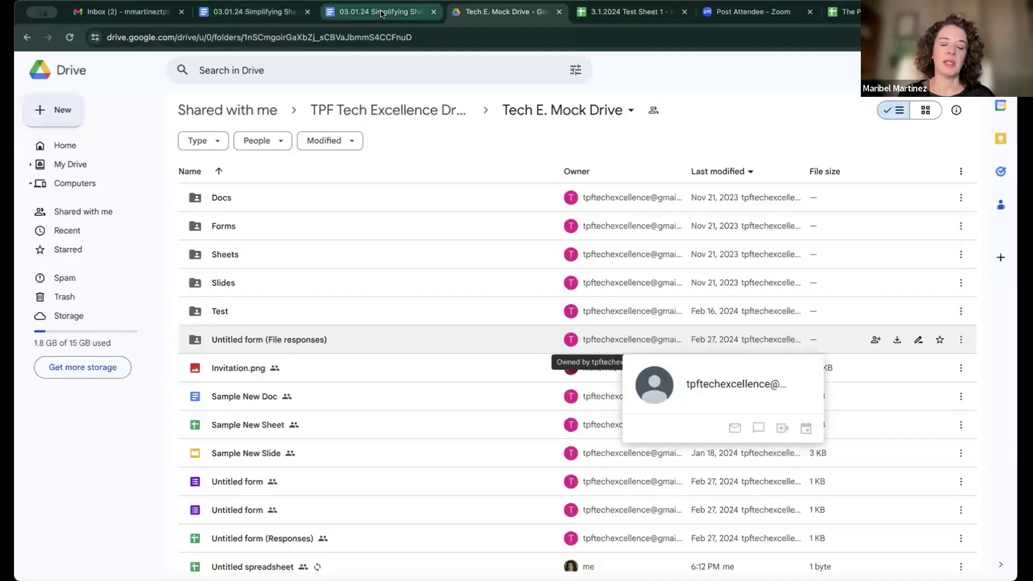
pyautogui.click(381, 12)
pyautogui.click(276, 14)
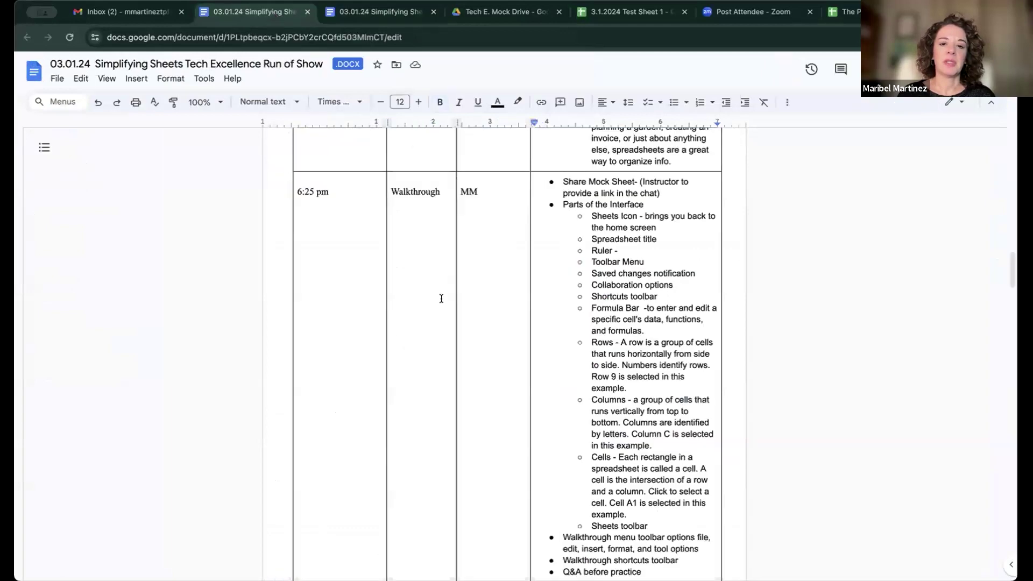
pyautogui.click(629, 11)
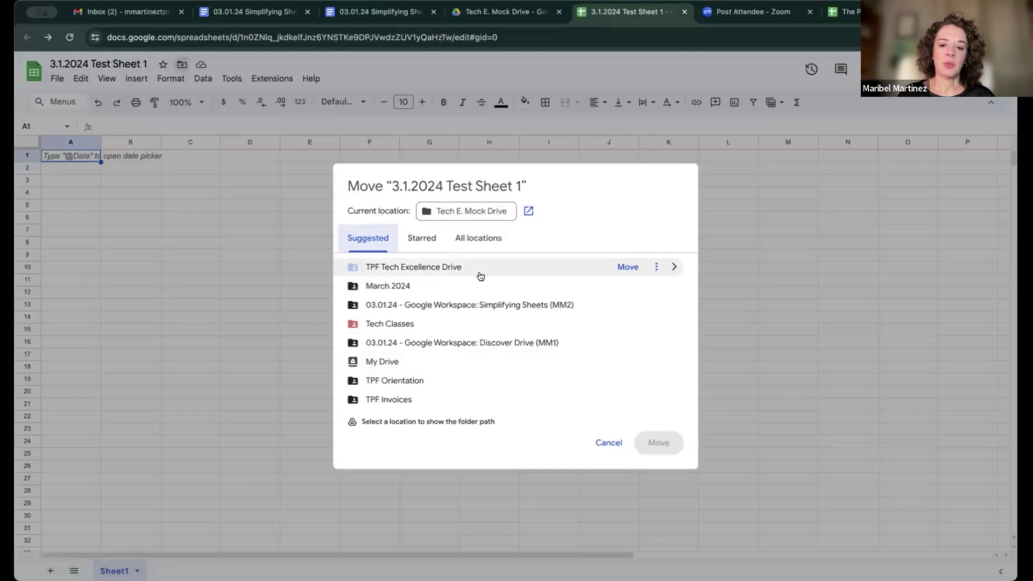
pyautogui.click(609, 442)
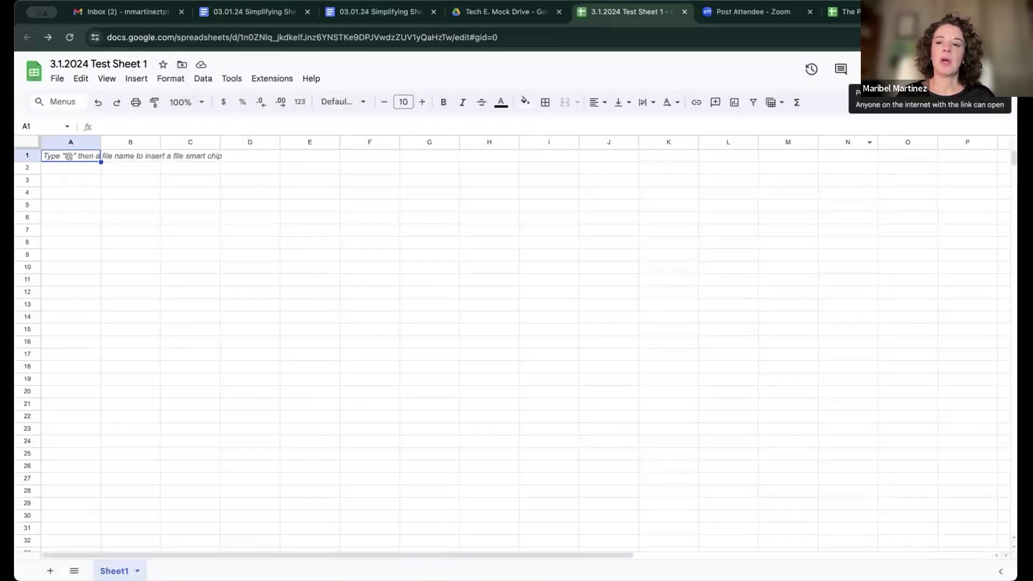
pyautogui.click(929, 69)
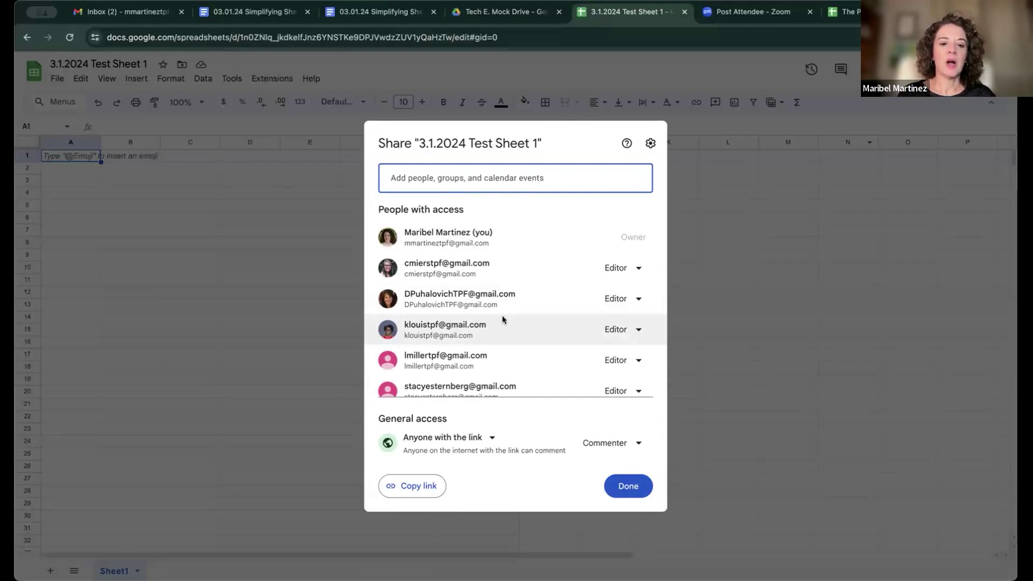
# Step: Add two suggested contacts as collaborators in the Share dialog
pyautogui.scroll(-2, 503, 319)
pyautogui.scroll(2, 503, 319)
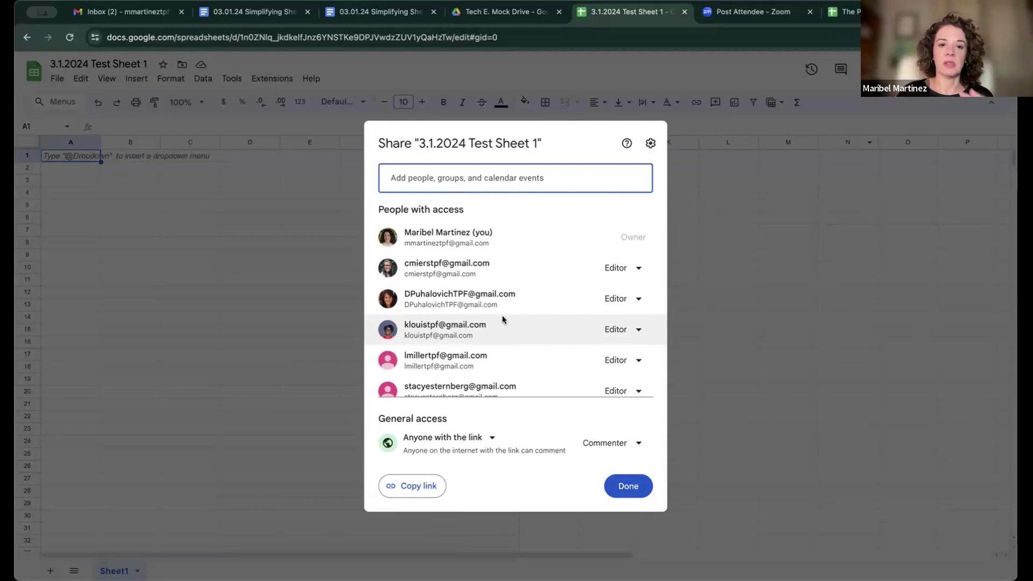
pyautogui.scroll(-1, 503, 320)
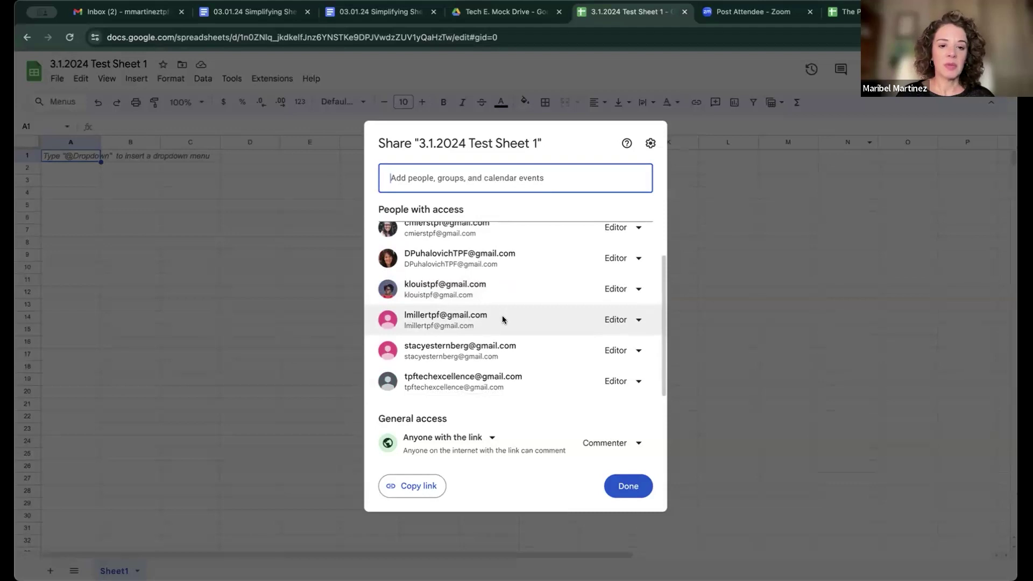
pyautogui.moveTo(503, 319)
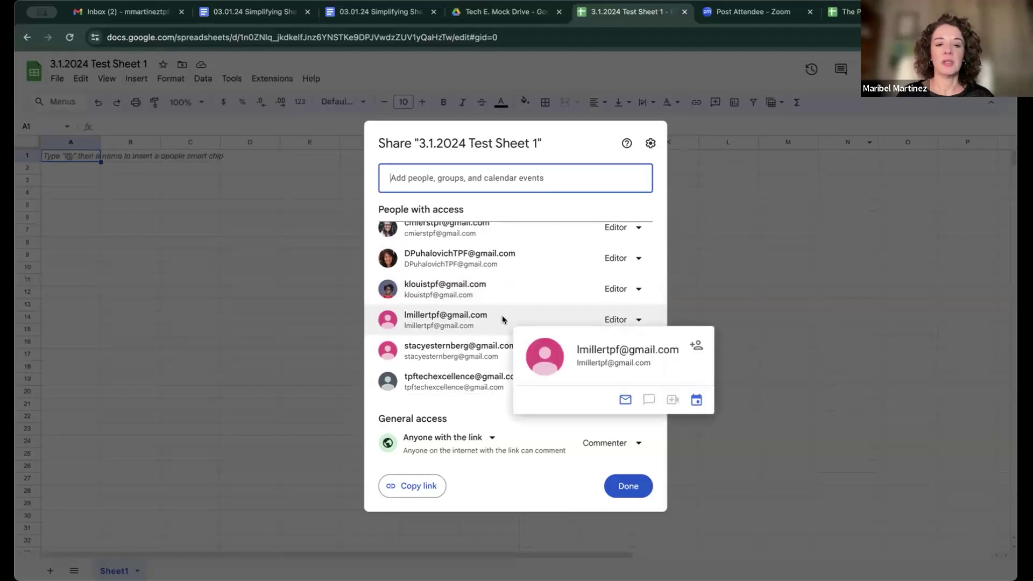
pyautogui.scroll(1, 498, 302)
pyautogui.click(494, 178)
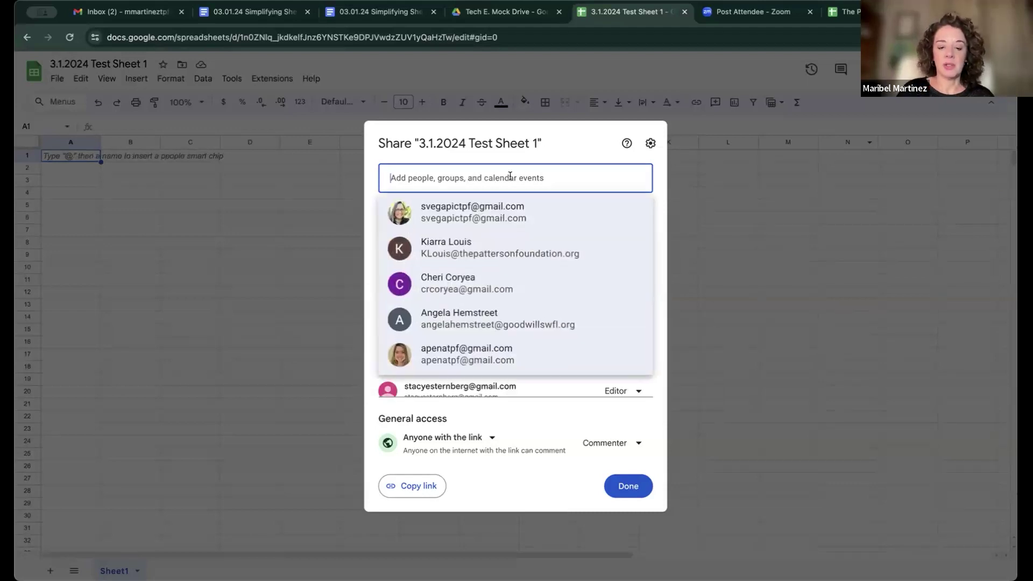
pyautogui.write('kpi')
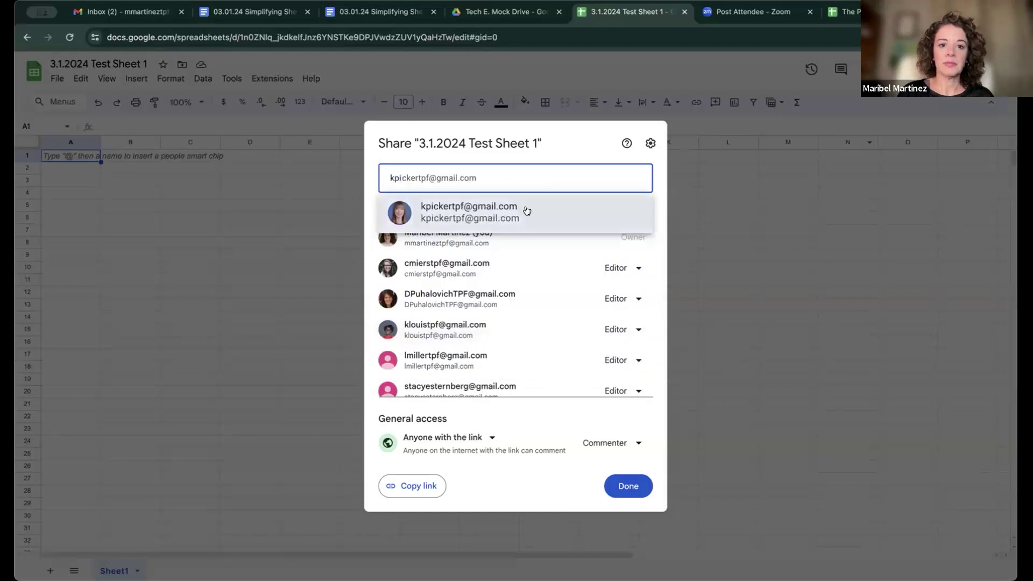
pyautogui.click(524, 211)
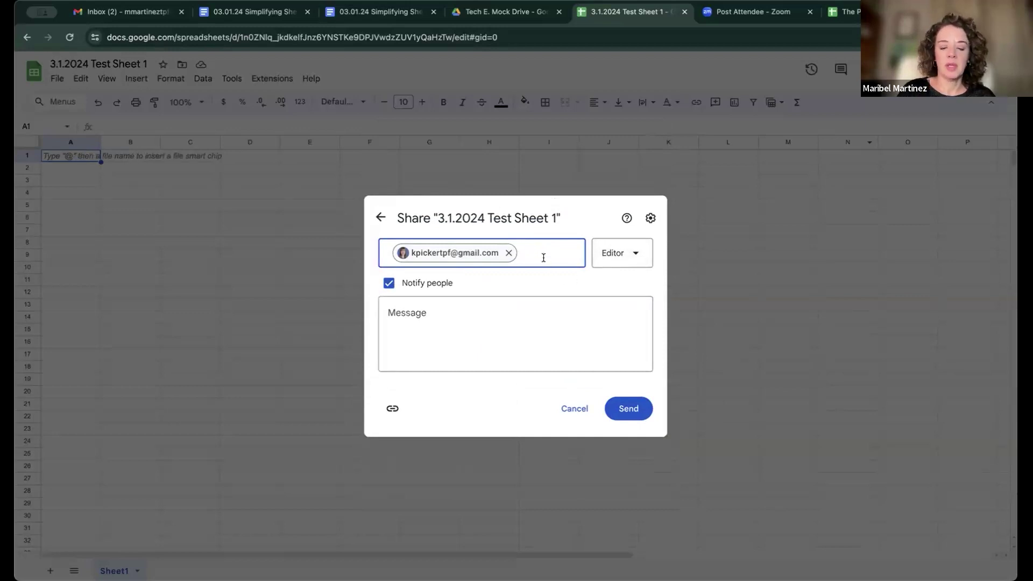
pyautogui.write('s')
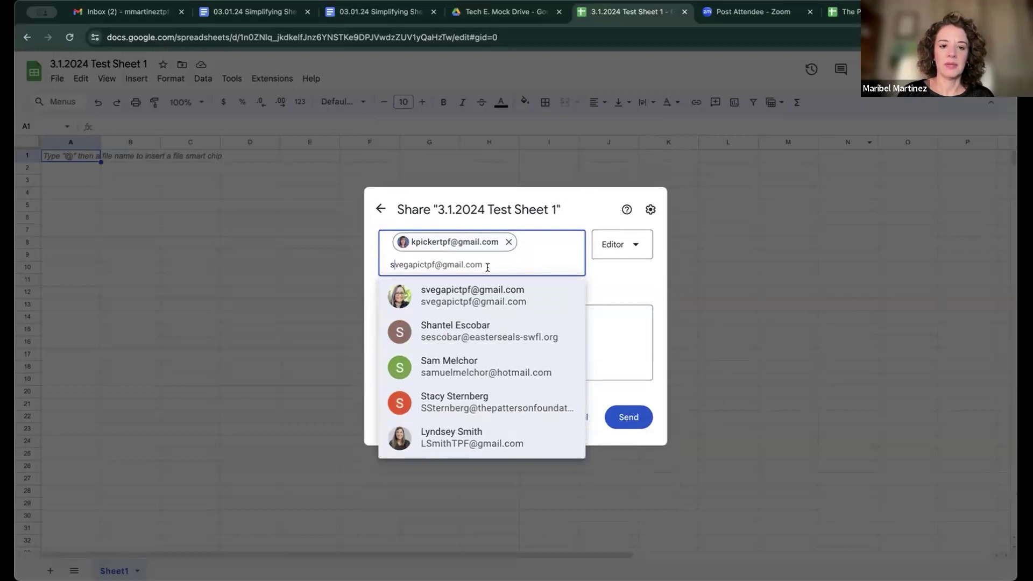
pyautogui.click(485, 296)
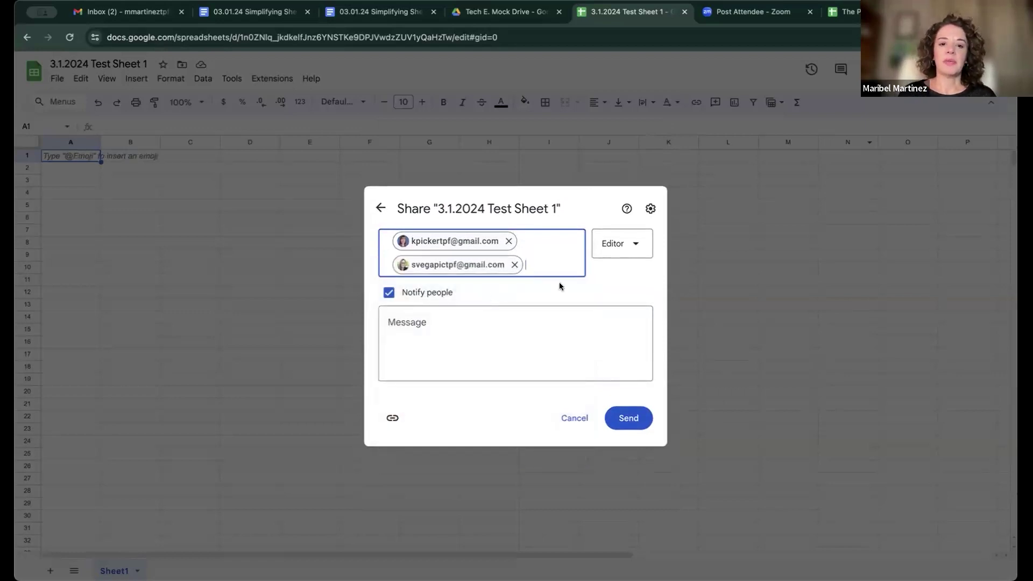
# Step: Cancel the pending invitation and close the sharing dialog
pyautogui.click(636, 245)
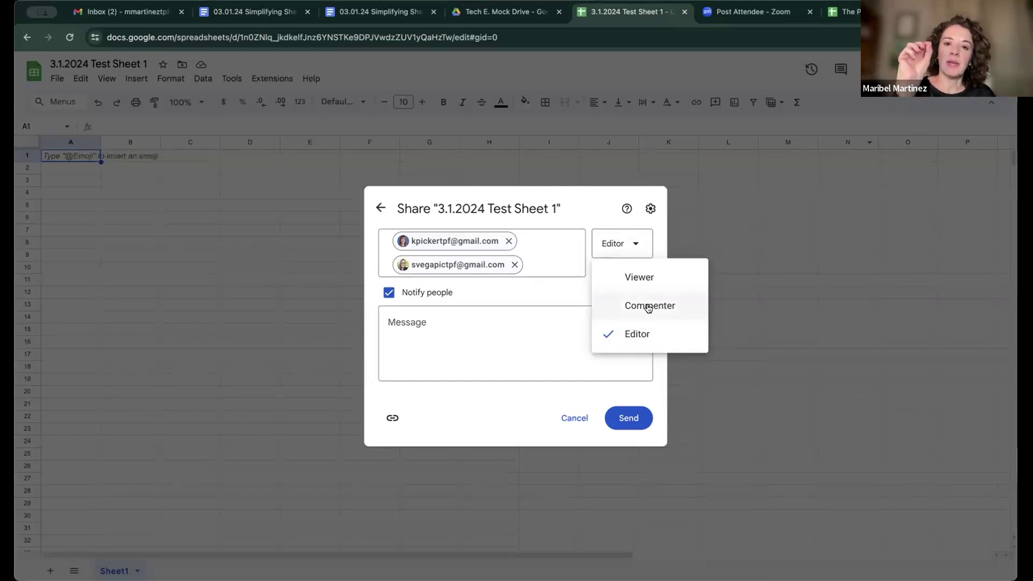
pyautogui.click(576, 423)
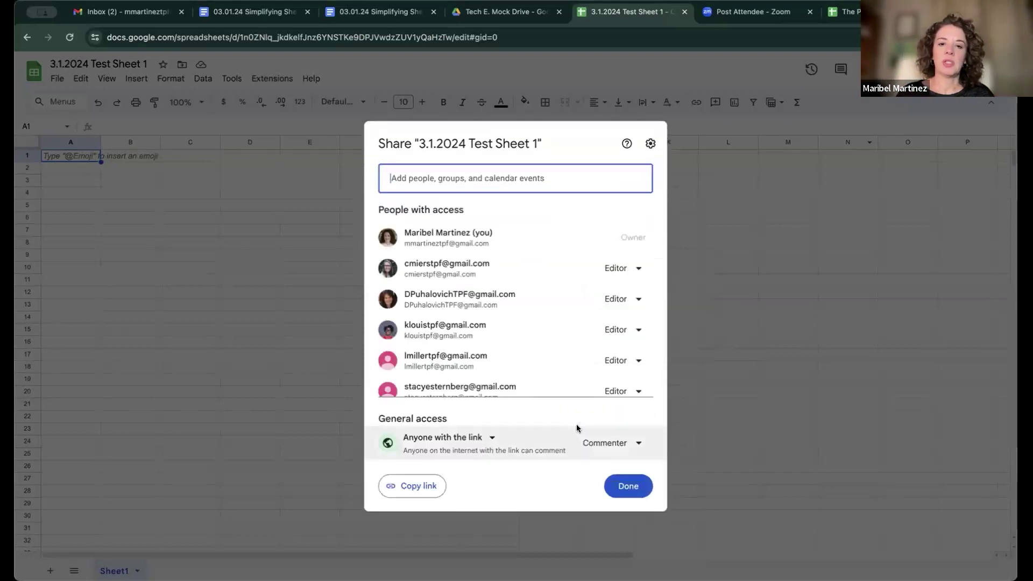
pyautogui.click(717, 182)
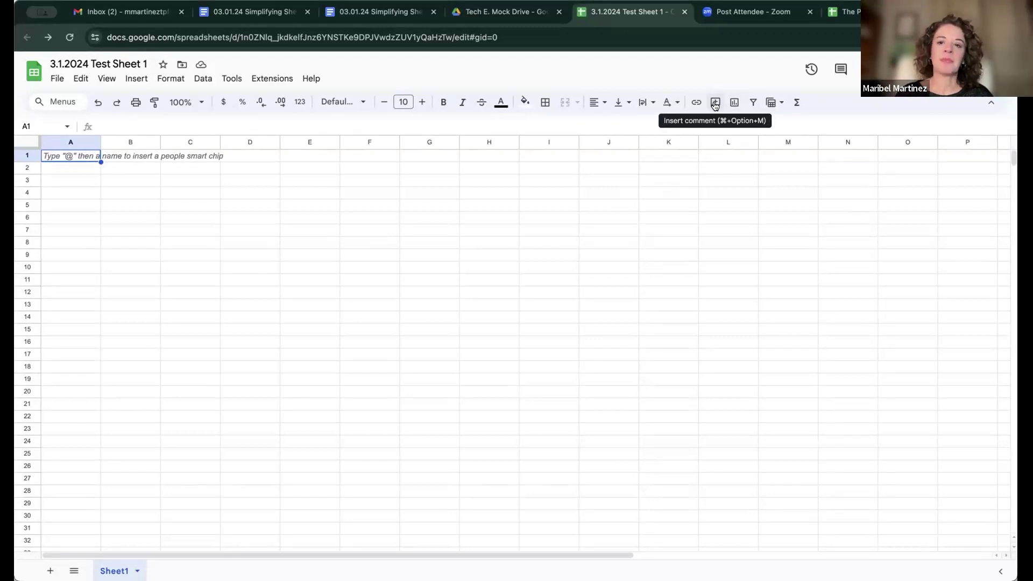
pyautogui.click(714, 103)
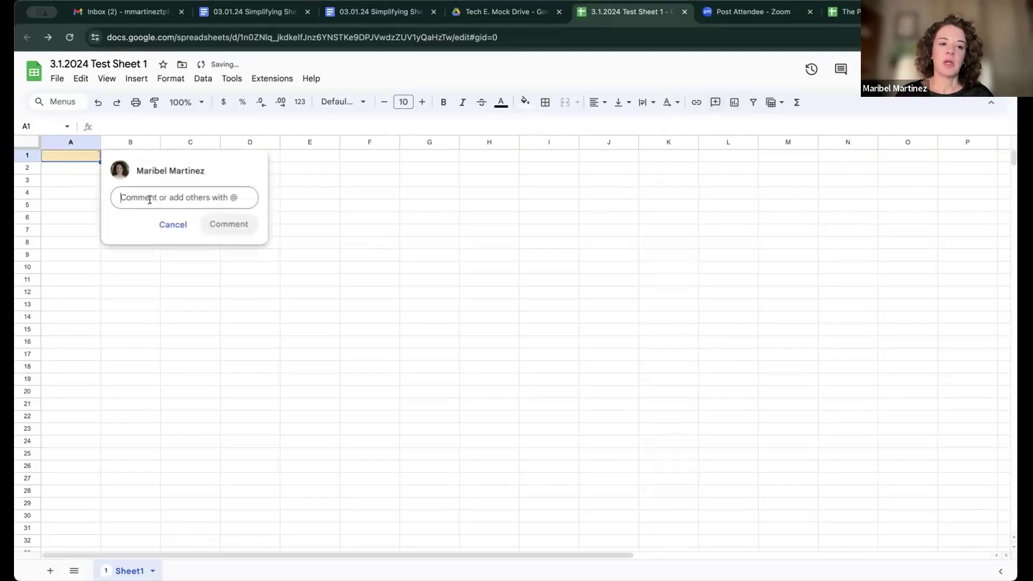
pyautogui.write('@')
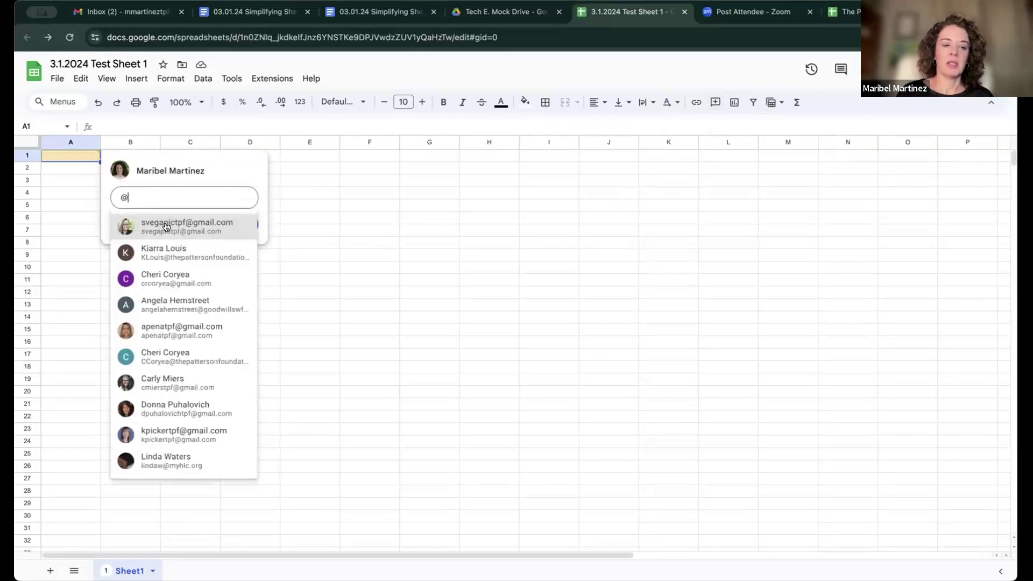
pyautogui.click(166, 226)
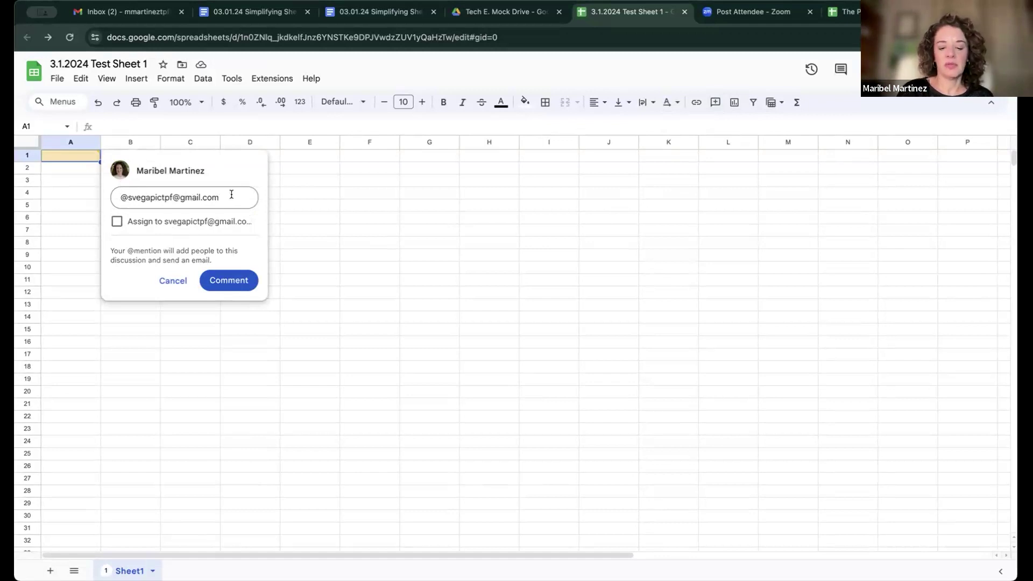
# Step: Write 'please verify this is correct' and assign the comment to the mentioned collaborator
pyautogui.write('Sandra')
pyautogui.press('BackSpace')
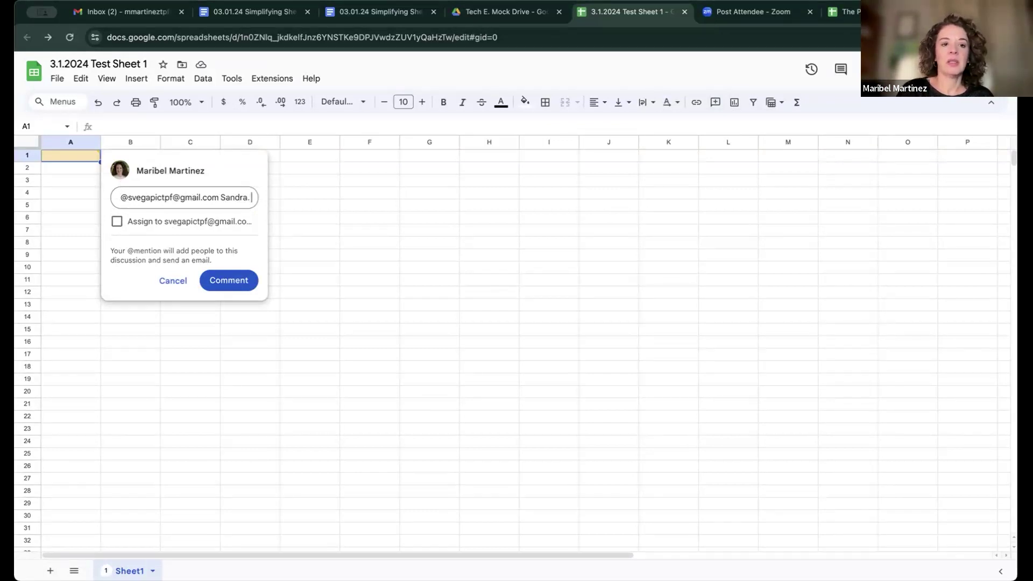
pyautogui.write('ping')
pyautogui.press('BackSpace')
pyautogui.press('BackSpace')
pyautogui.press('BackSpace')
pyautogui.press('BackSpace')
pyautogui.press('BackSpace')
pyautogui.write(',')
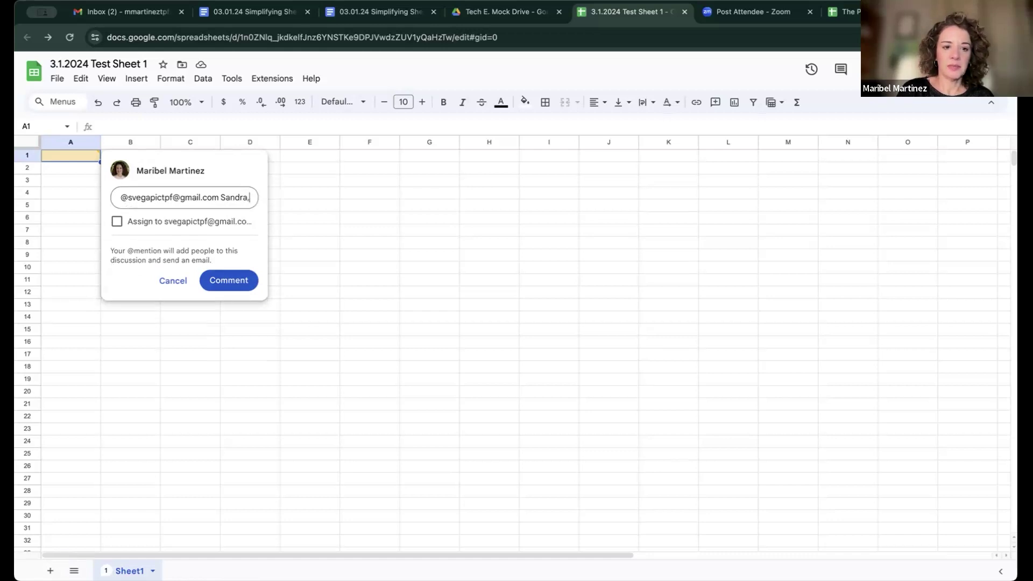
pyautogui.write(' please verify ')
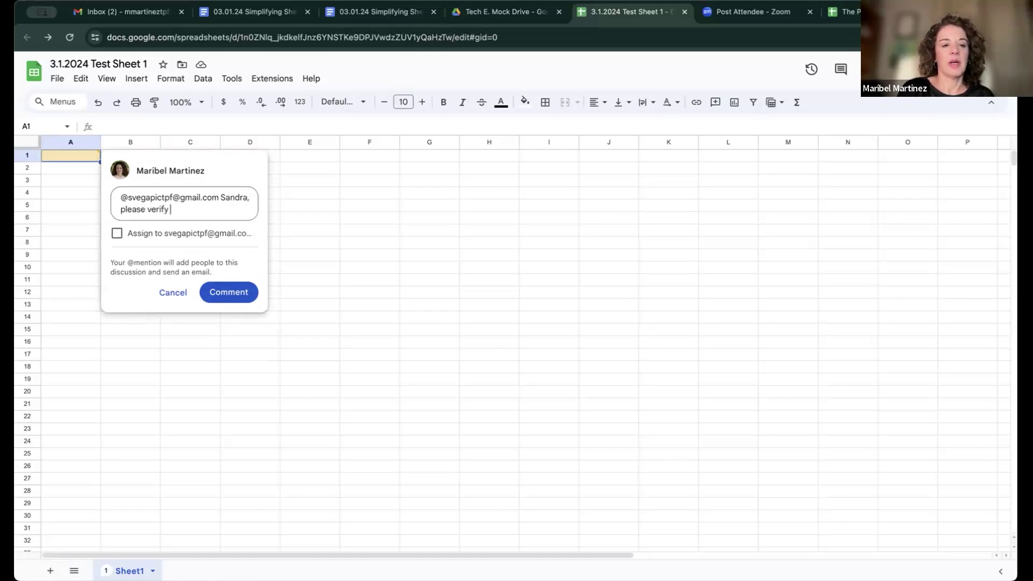
pyautogui.write('thsi is')
pyautogui.press('BackSpace')
pyautogui.press('BackSpace')
pyautogui.press('BackSpace')
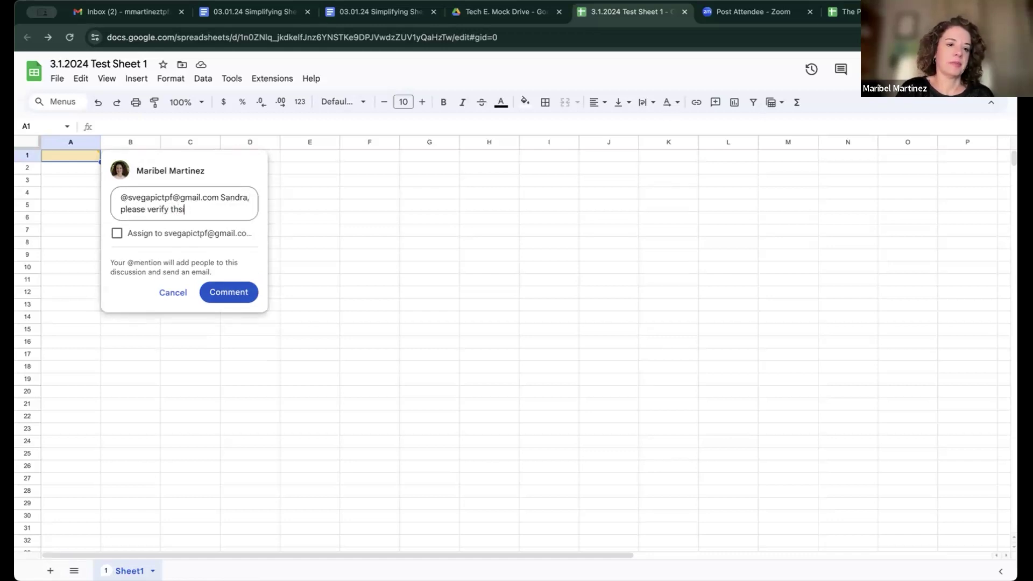
pyautogui.press('BackSpace')
pyautogui.press('BackSpace')
pyautogui.write('is c')
pyautogui.press('BackSpace')
pyautogui.write('is corrent')
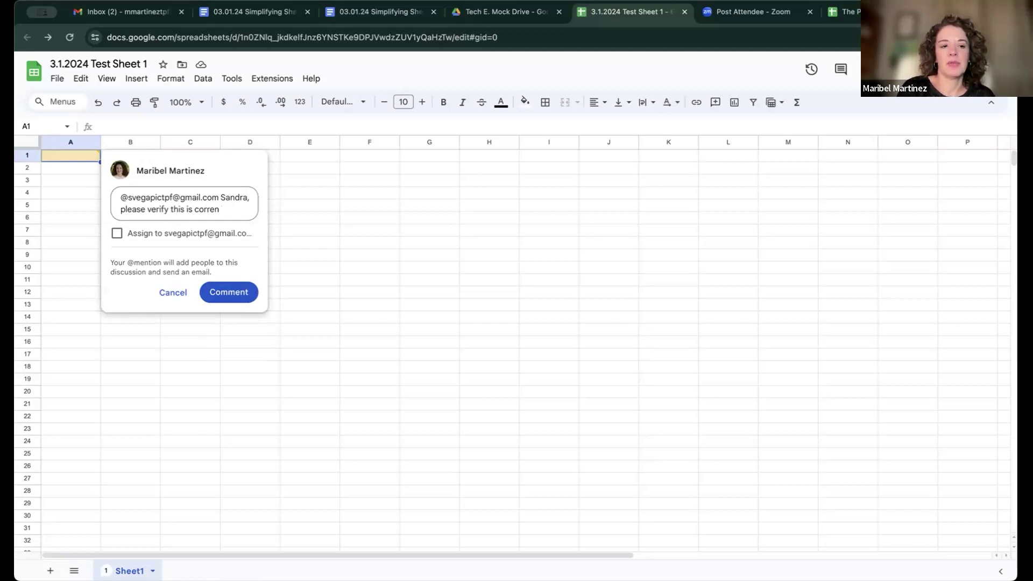
pyautogui.press('BackSpace')
pyautogui.press('BackSpace')
pyautogui.write('ctct')
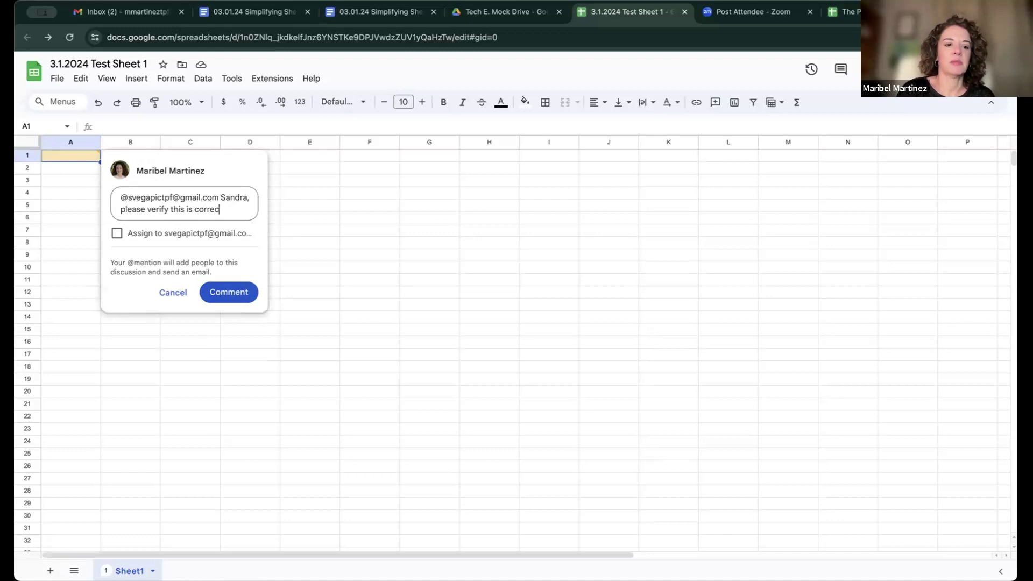
pyautogui.click(113, 234)
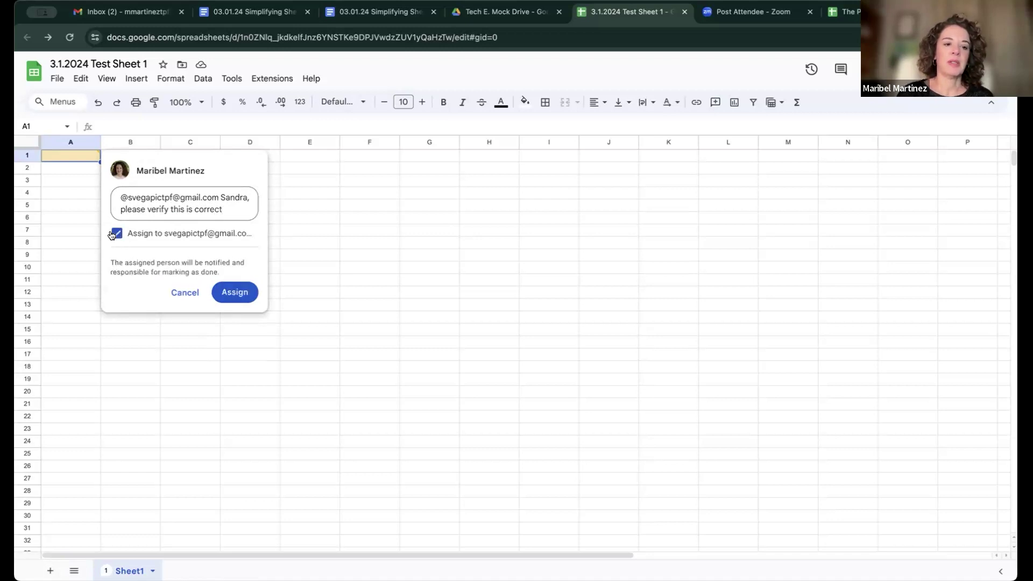
pyautogui.click(233, 293)
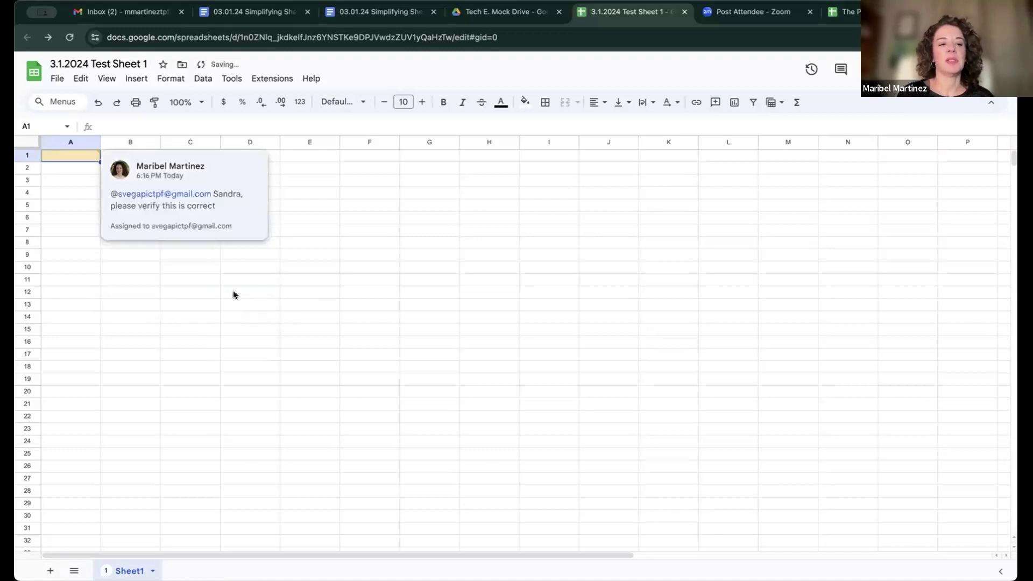
# Step: Close the comment card and open the sheet's sharing dialog
pyautogui.click(66, 177)
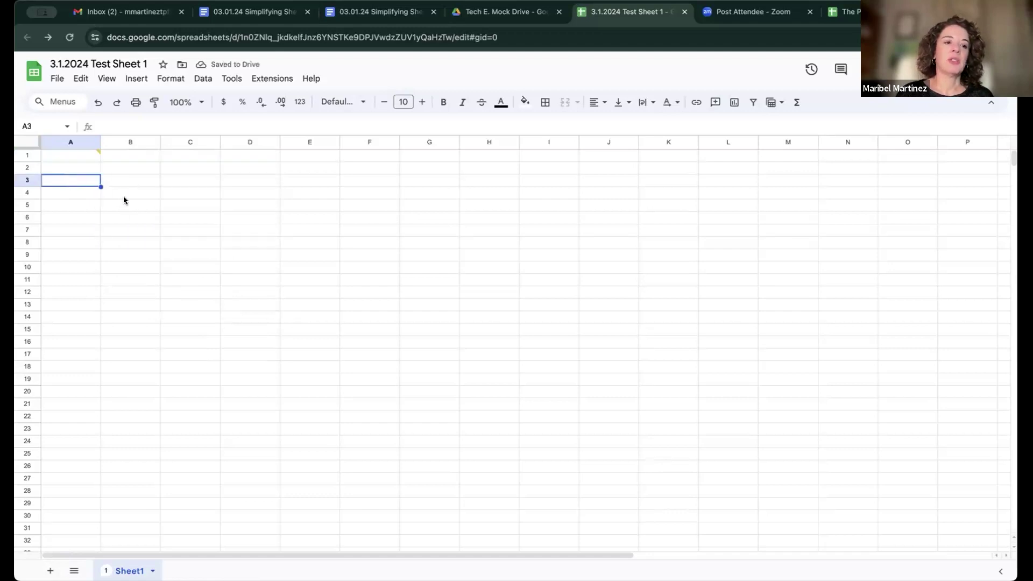
pyautogui.moveTo(96, 156)
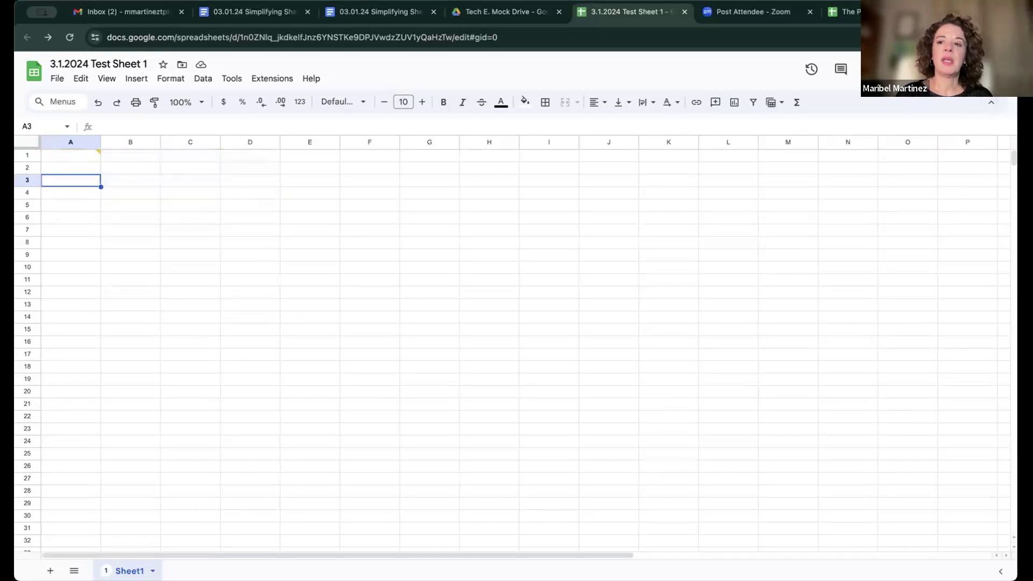
pyautogui.click(926, 69)
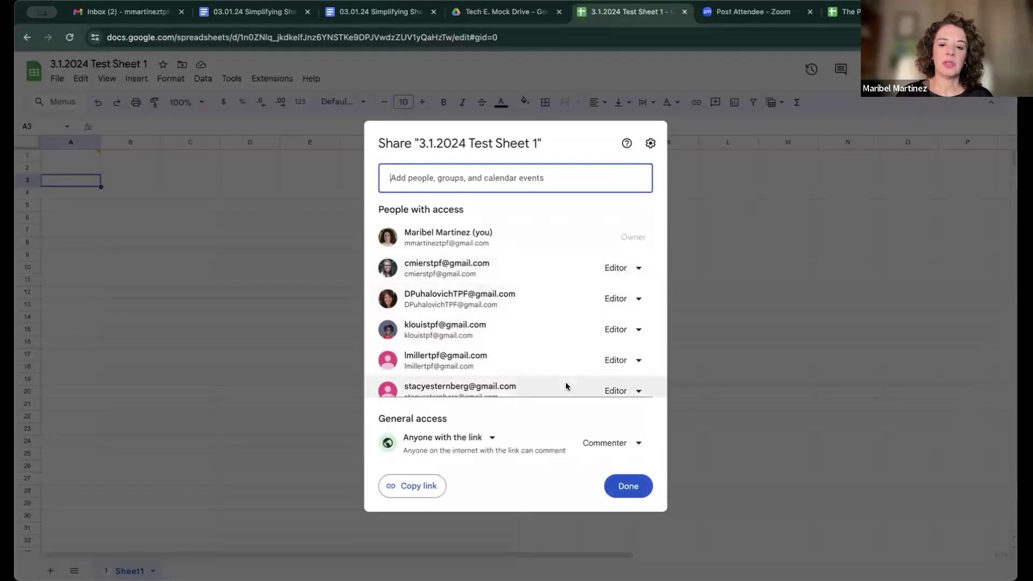
pyautogui.moveTo(574, 393)
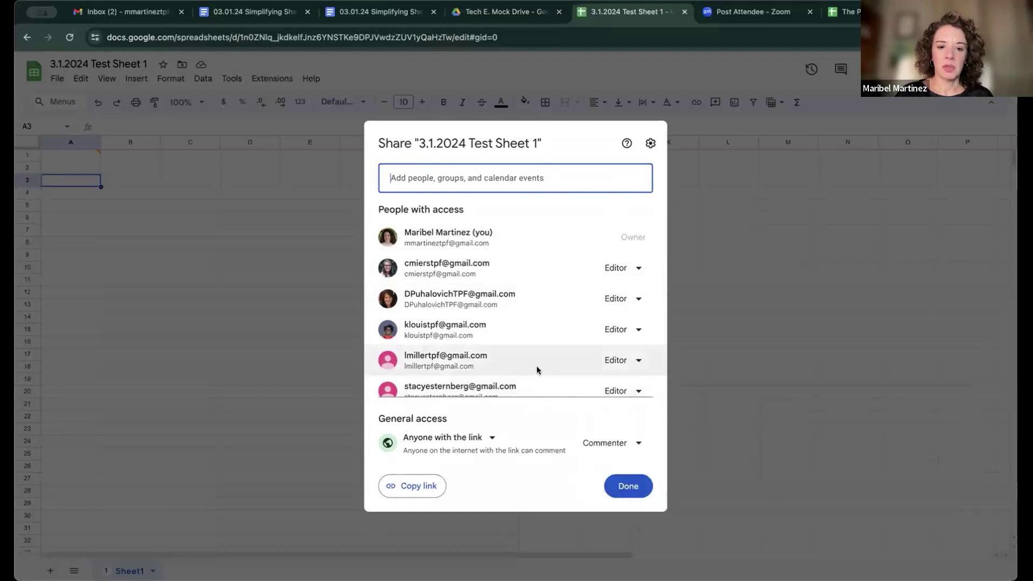
pyautogui.scroll(-2, 537, 366)
pyautogui.scroll(2, 517, 327)
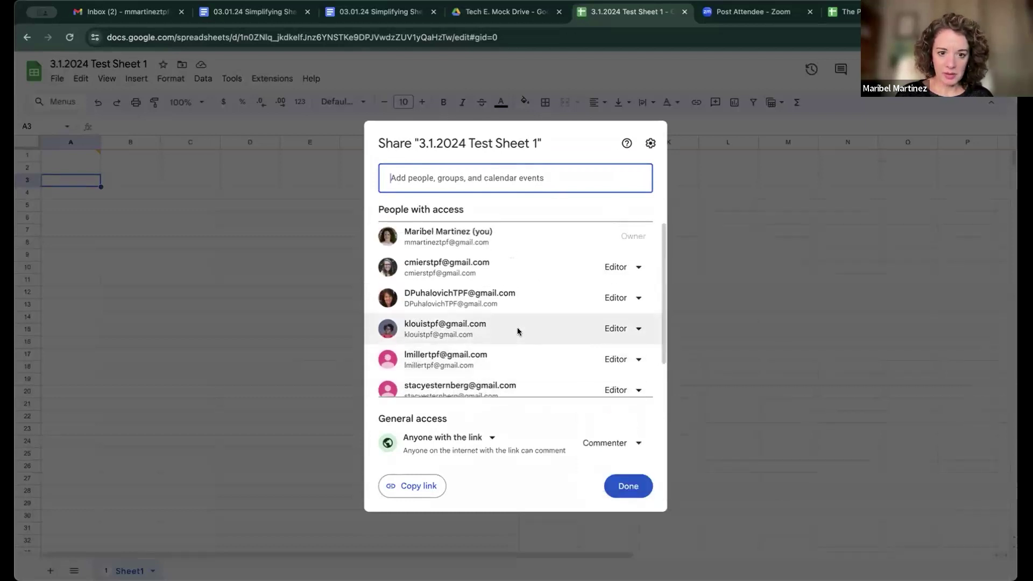
pyautogui.scroll(-2, 517, 327)
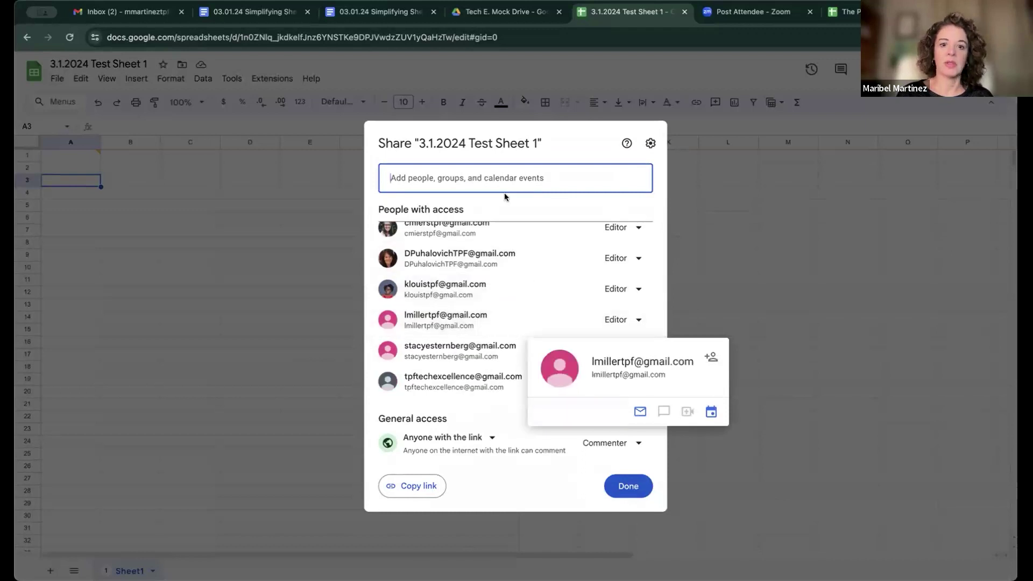
# Step: Invite two suggested contacts, keeping the first one's role as Editor
pyautogui.click(516, 179)
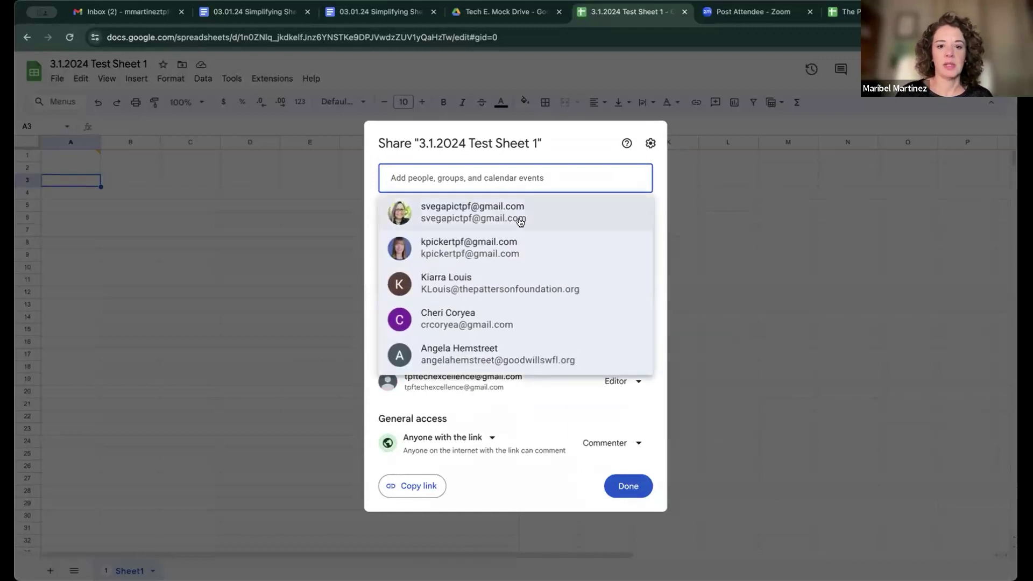
pyautogui.click(518, 218)
pyautogui.click(638, 254)
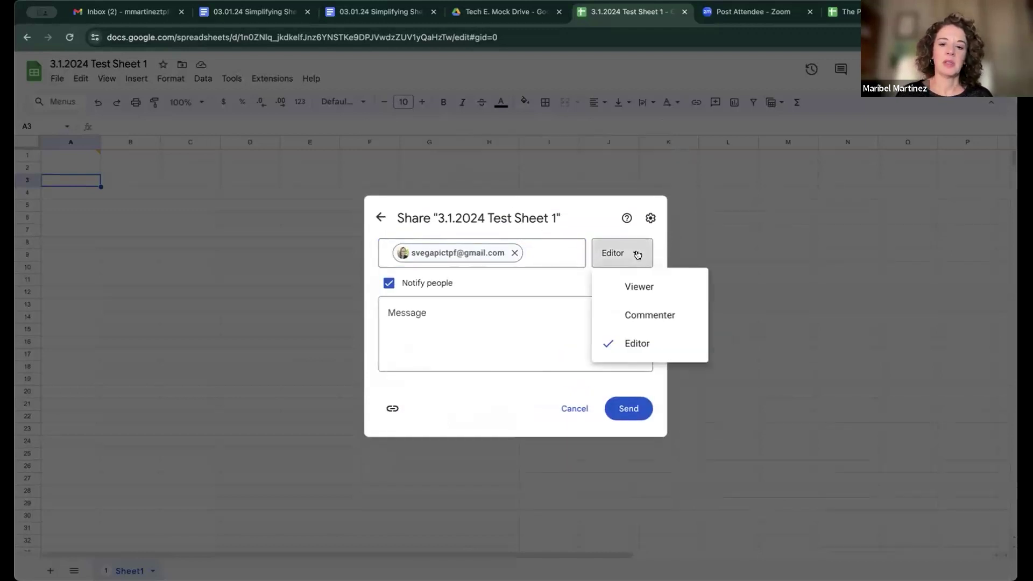
pyautogui.click(632, 343)
pyautogui.click(545, 261)
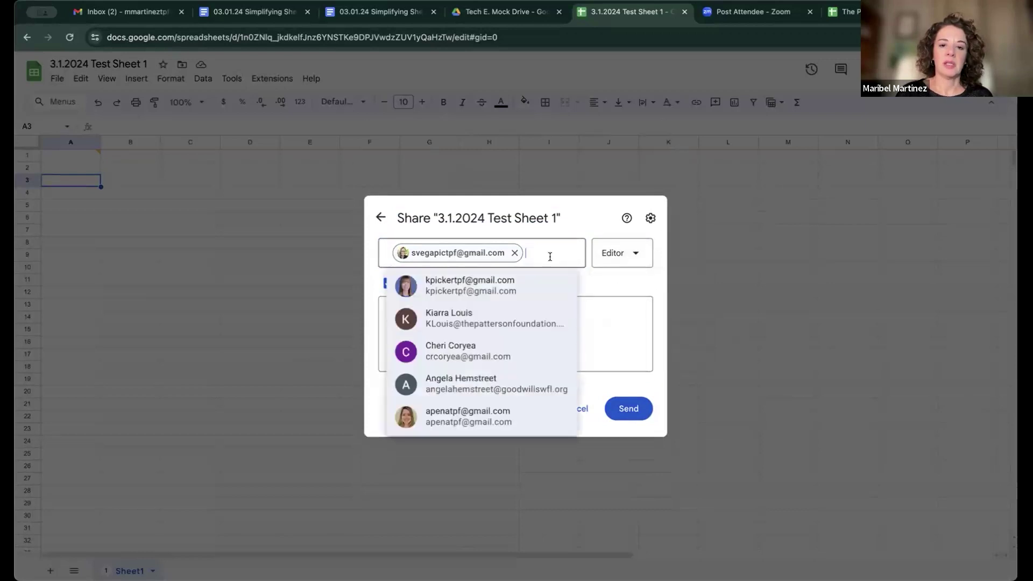
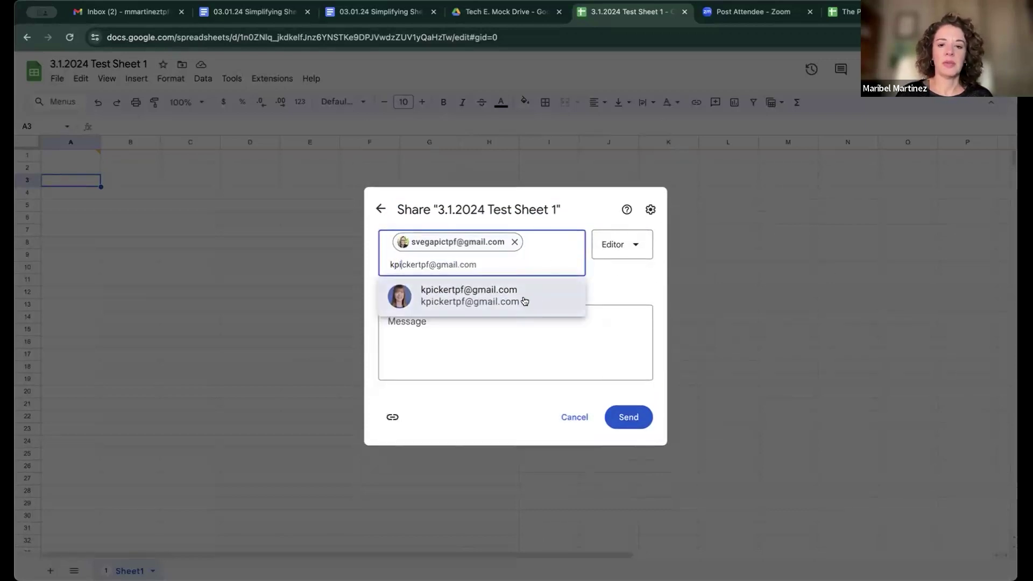
pyautogui.click(524, 299)
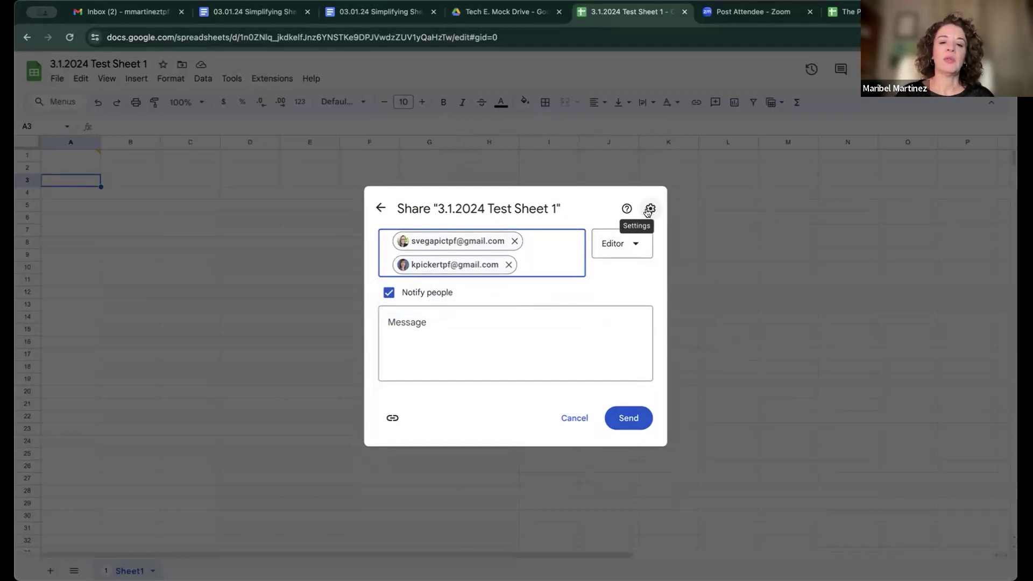
# Step: Toggle the editor-sharing and download/print/copy options, leaving both enabled
pyautogui.click(649, 209)
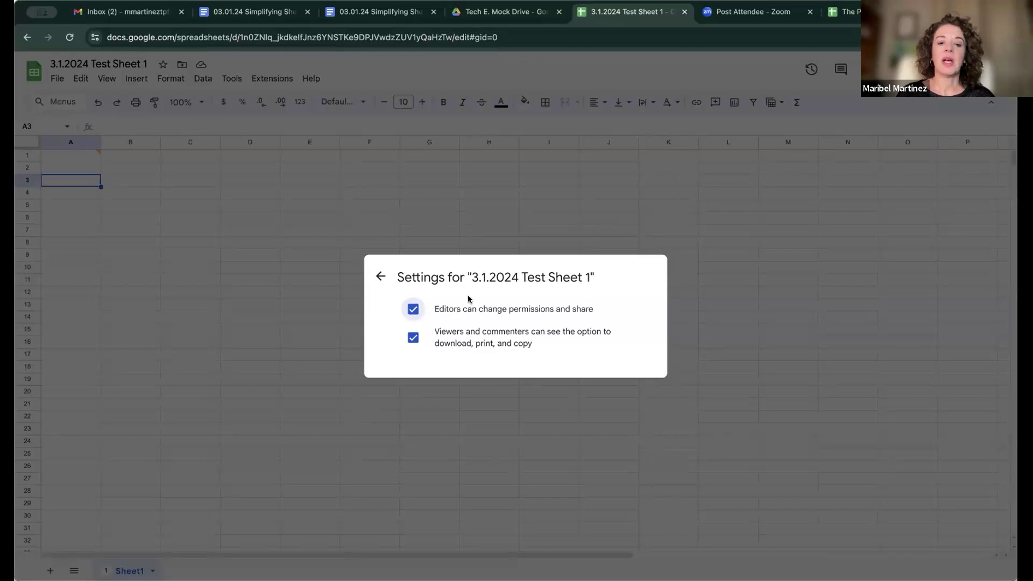
pyautogui.click(413, 309)
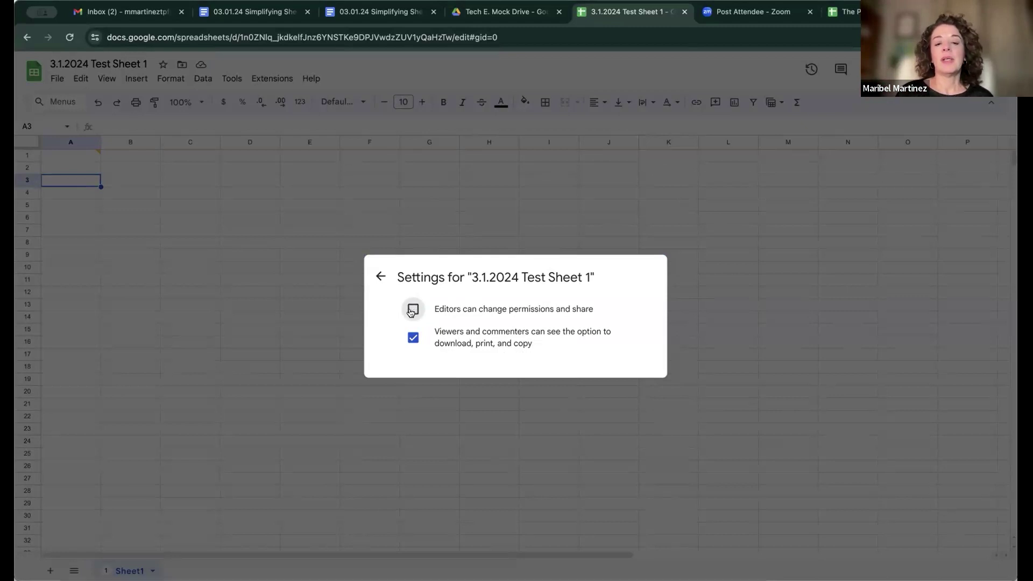
pyautogui.click(412, 309)
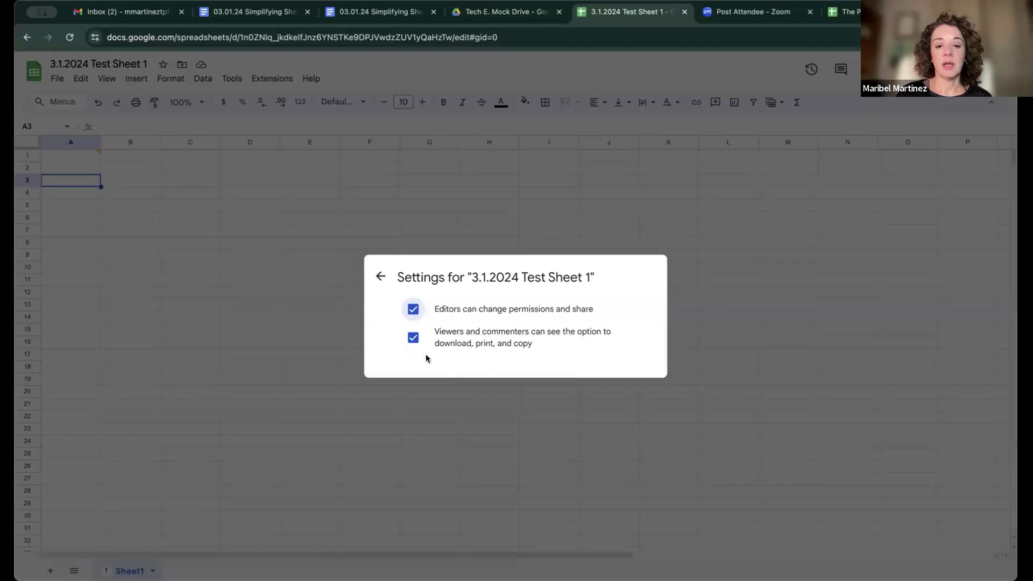
pyautogui.click(412, 337)
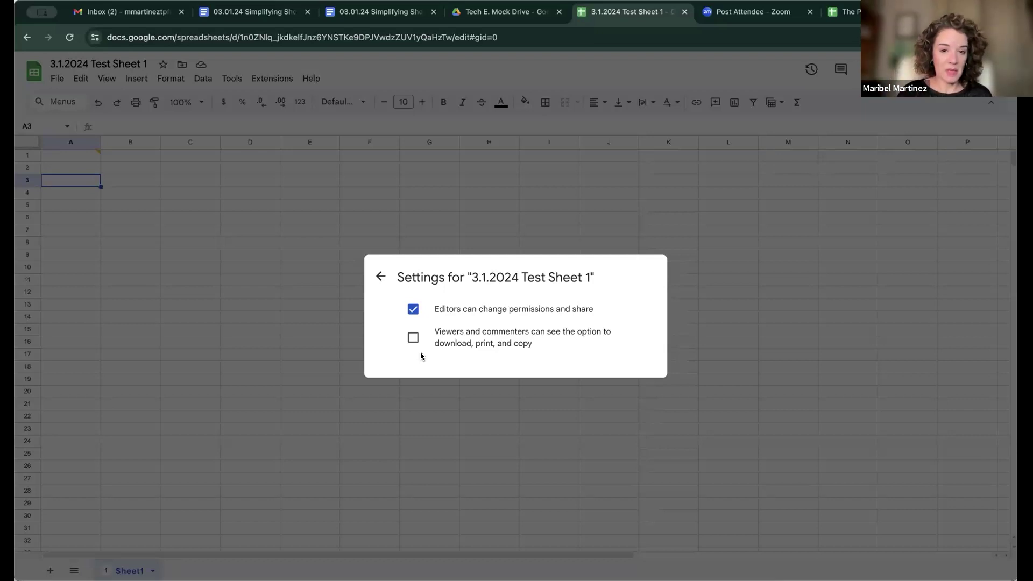
pyautogui.click(413, 337)
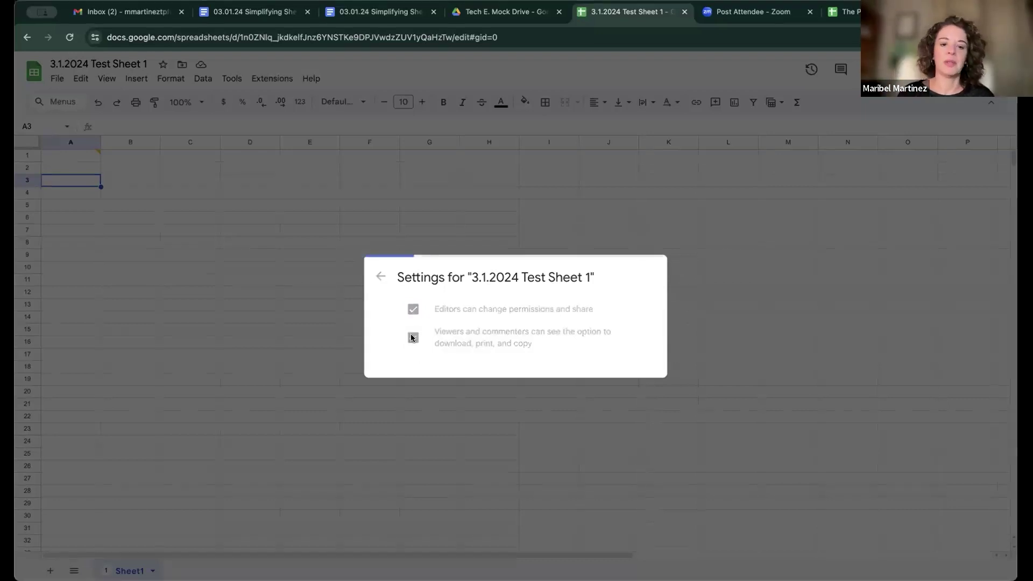
# Step: Send the invitation to both editors with the message 'Sharing this test sheet with you!'
pyautogui.click(380, 277)
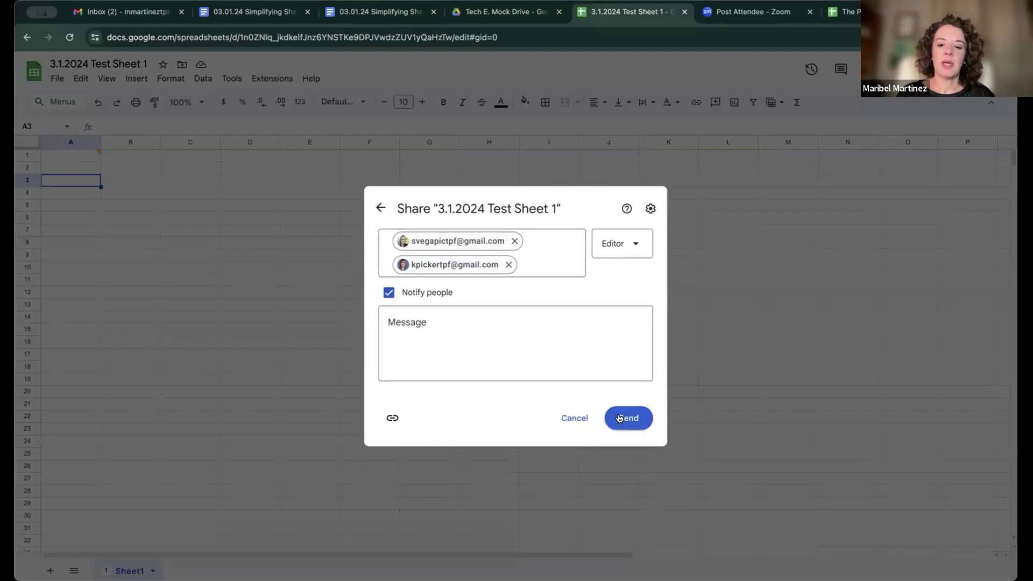
pyautogui.click(481, 327)
pyautogui.write('Sharing t')
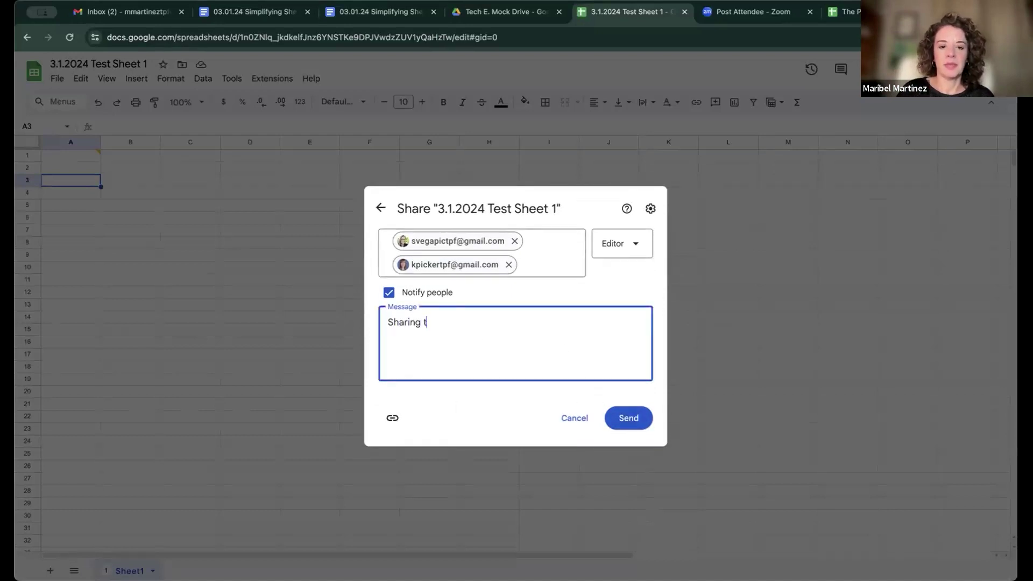
pyautogui.write('his test sheet w')
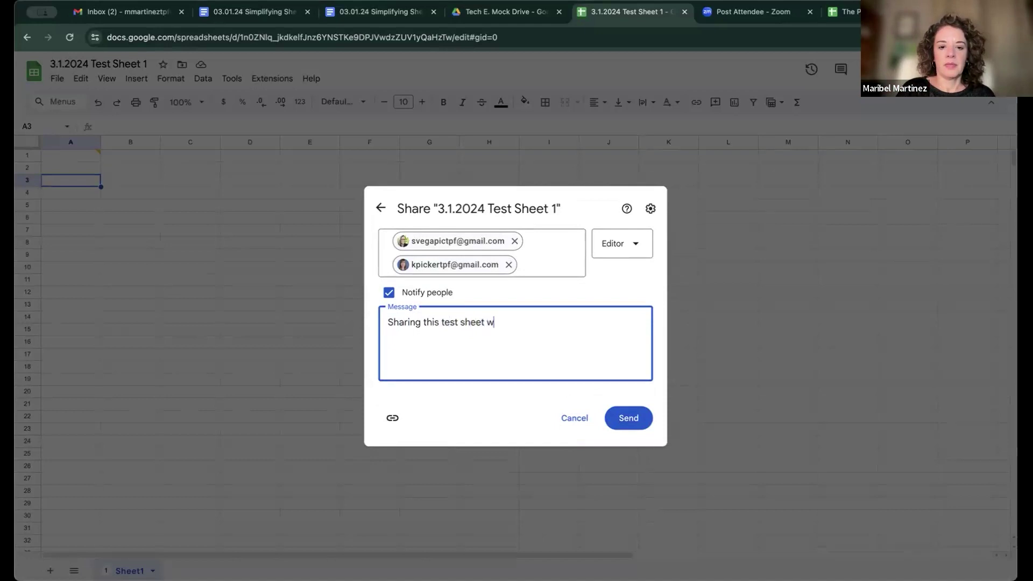
pyautogui.write('ith you!')
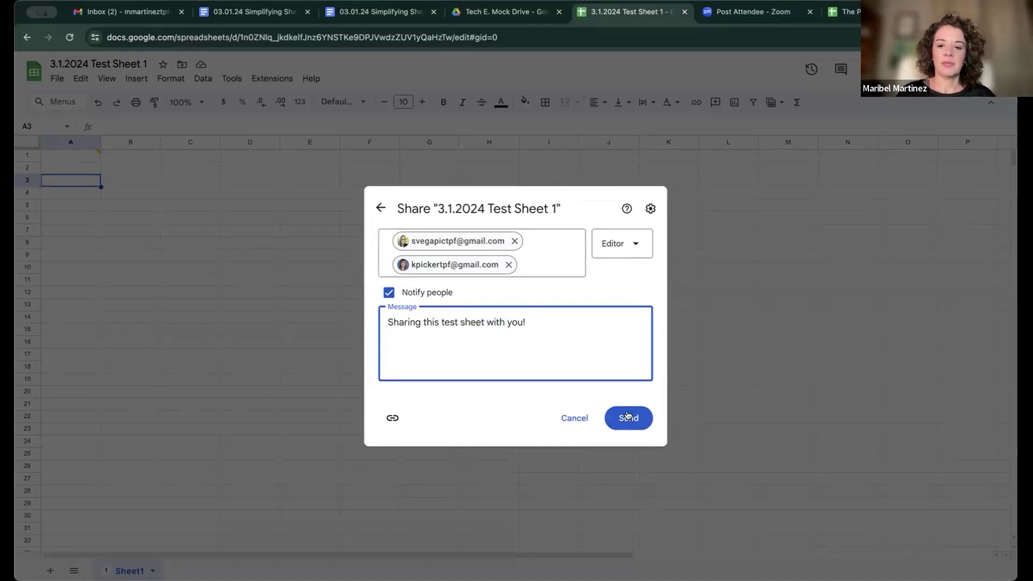
pyautogui.click(630, 417)
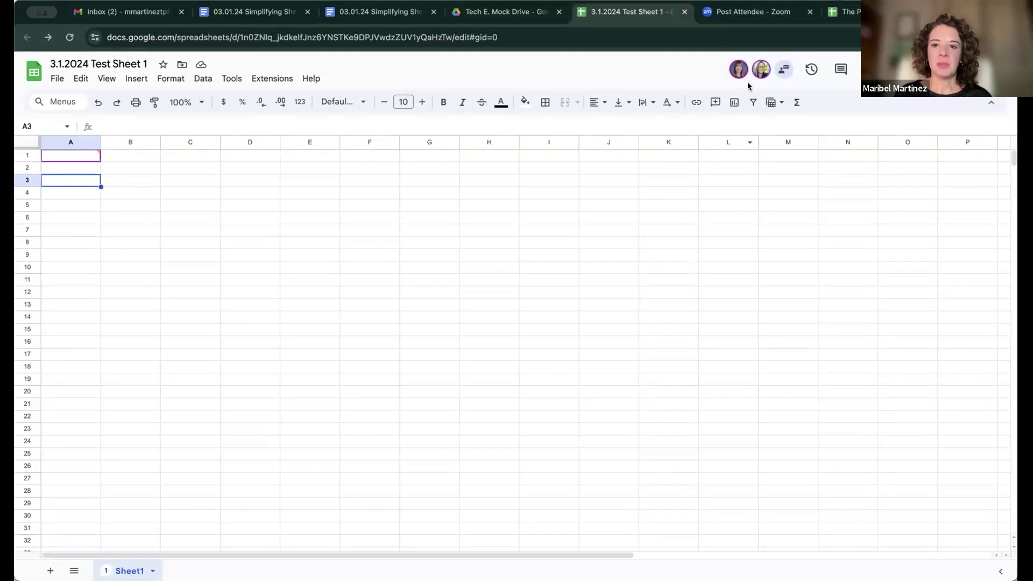
pyautogui.moveTo(752, 72)
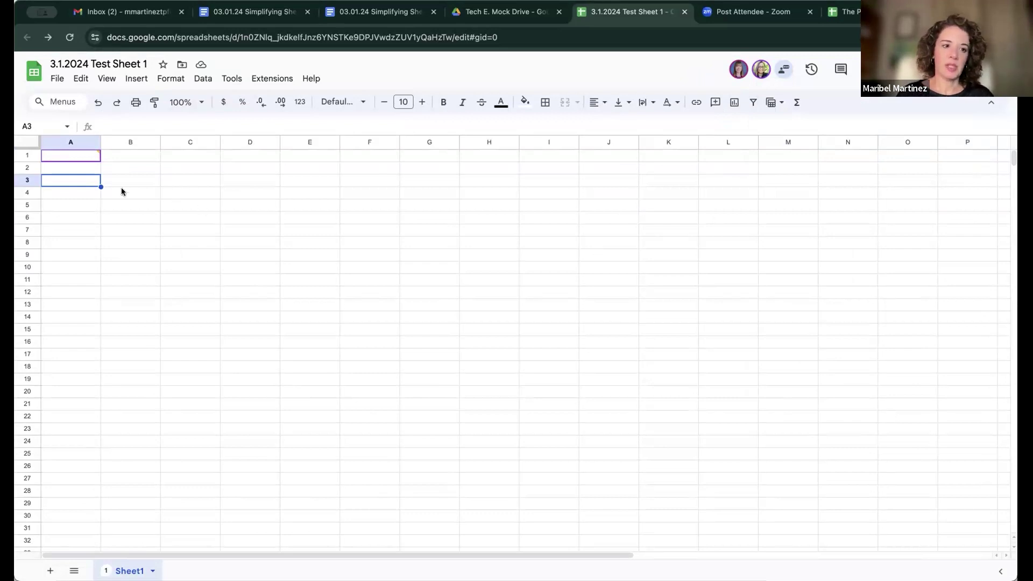
pyautogui.click(68, 156)
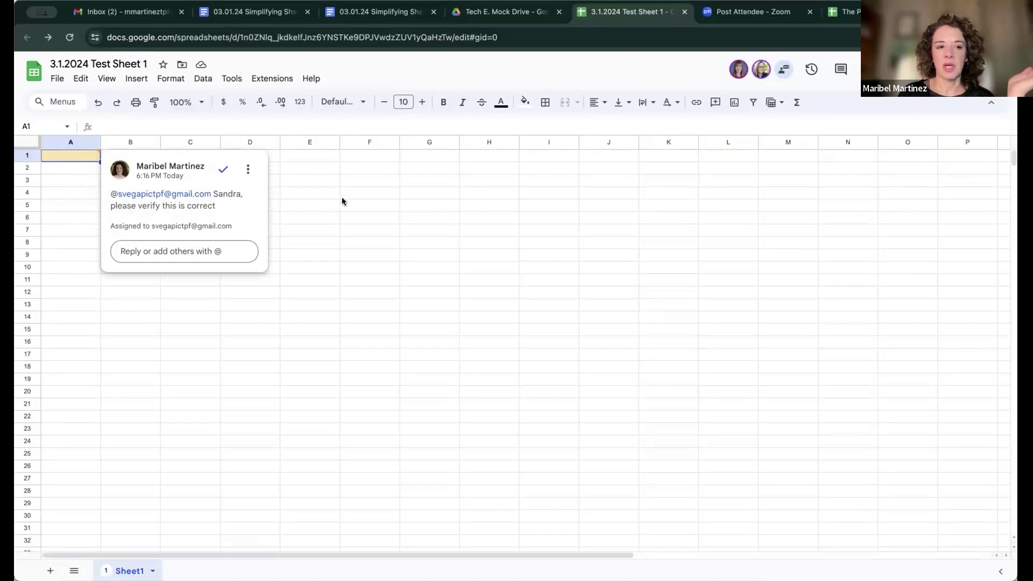
pyautogui.click(75, 168)
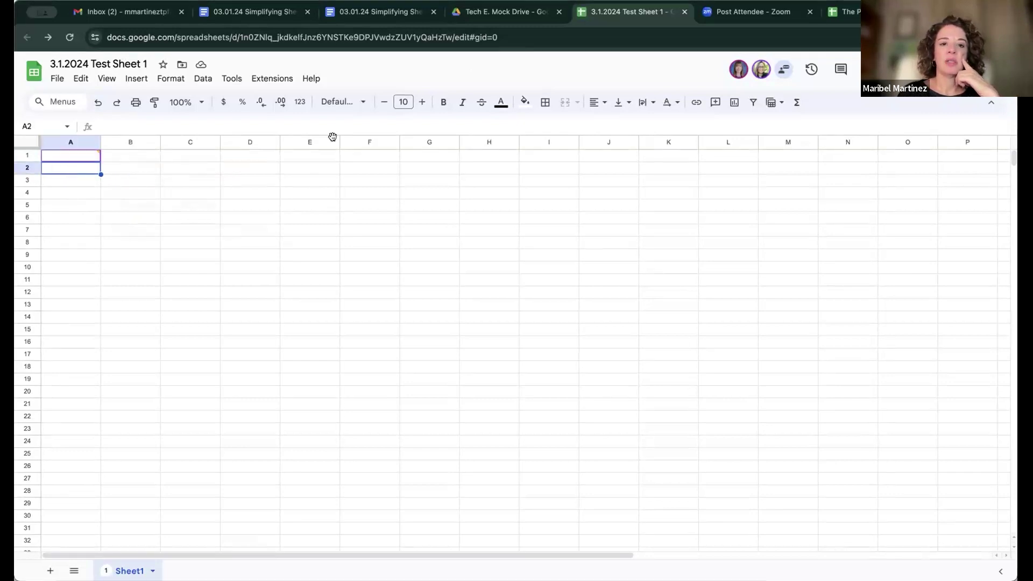
# Step: Type the name into A2 in Poppins, with magenta text and a yellow cell fill
pyautogui.click(356, 101)
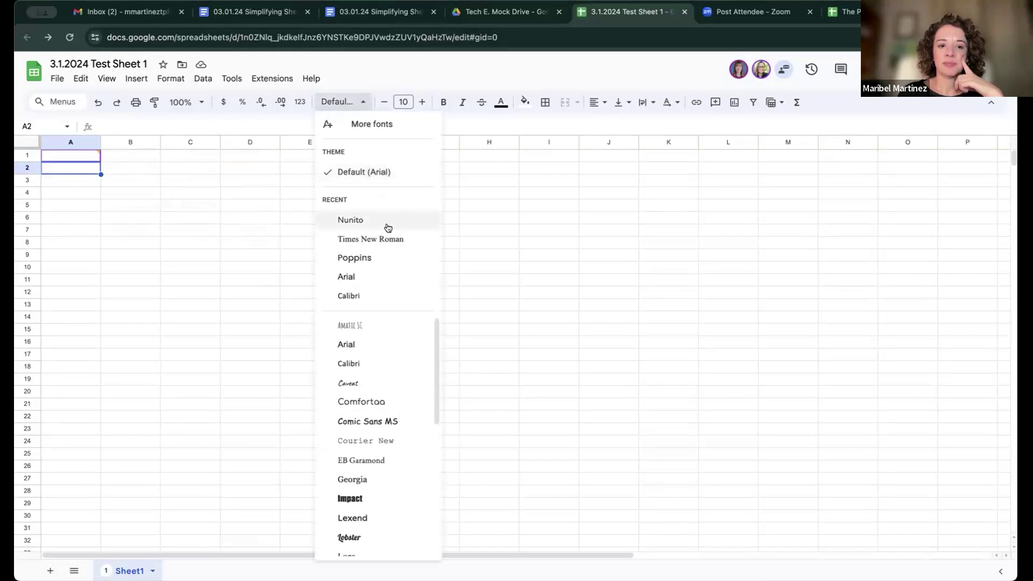
pyautogui.click(390, 257)
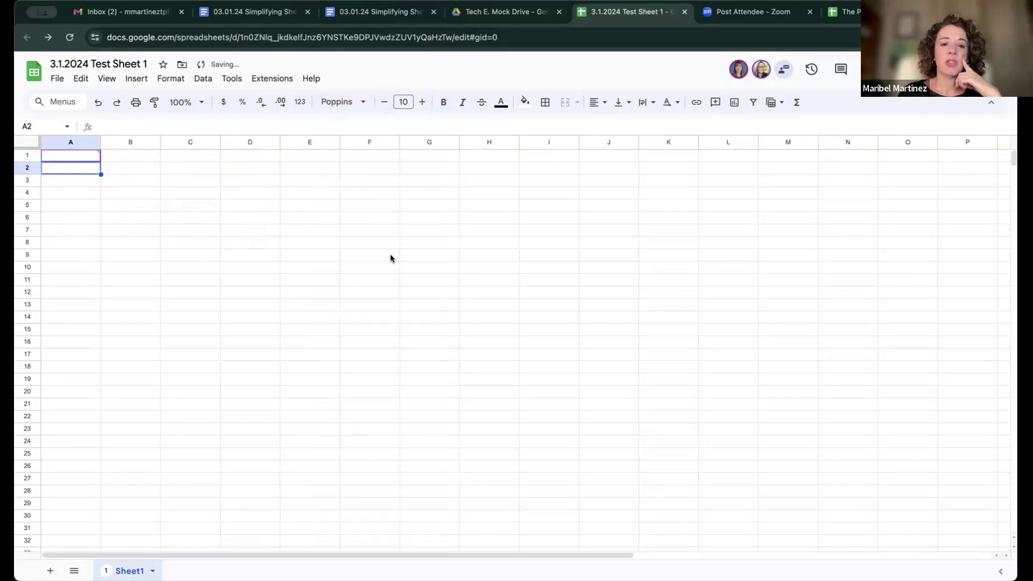
pyautogui.write('Maribel')
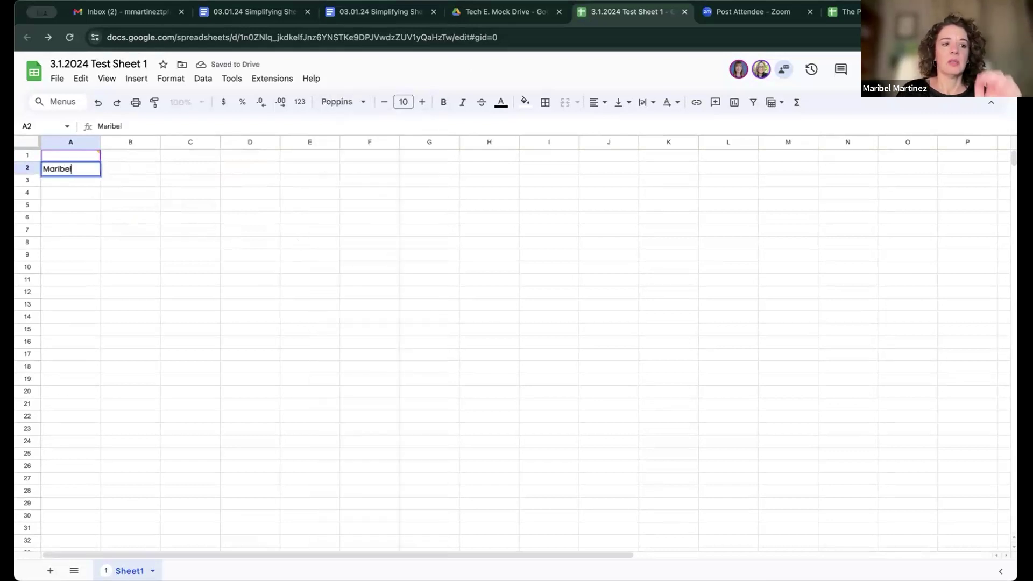
pyautogui.click(500, 101)
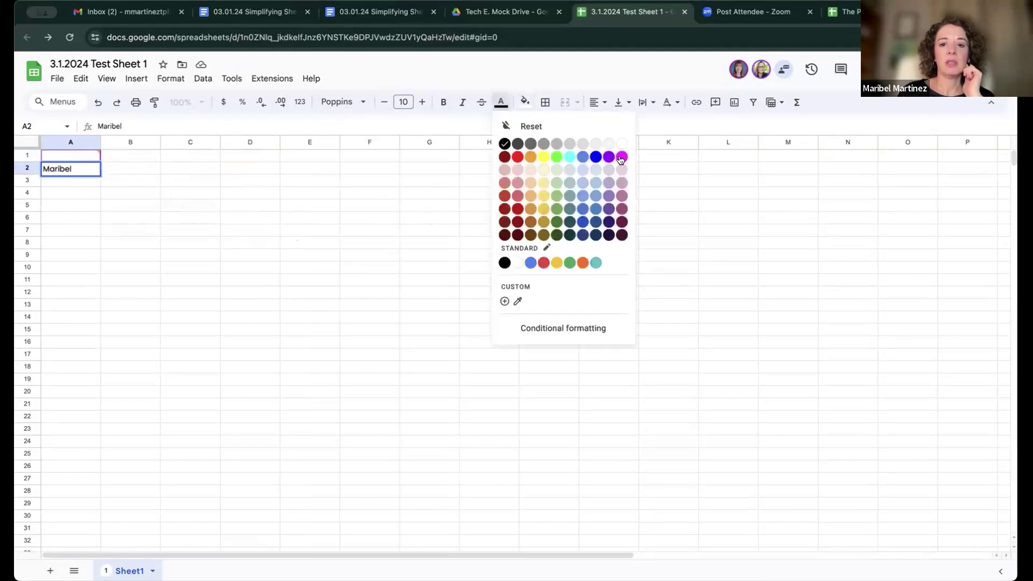
pyautogui.click(622, 157)
pyautogui.click(525, 102)
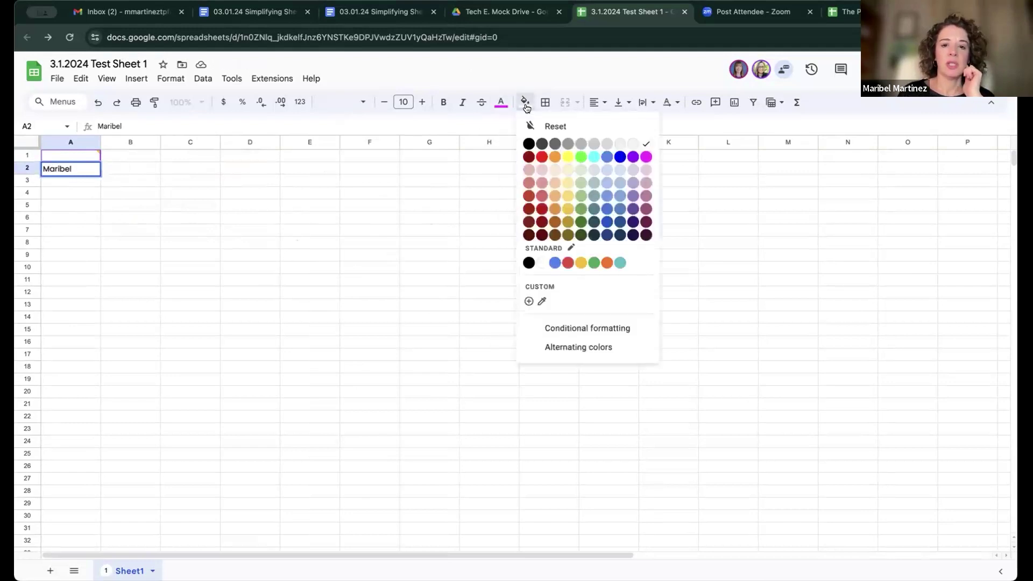
pyautogui.click(566, 157)
pyautogui.click(425, 197)
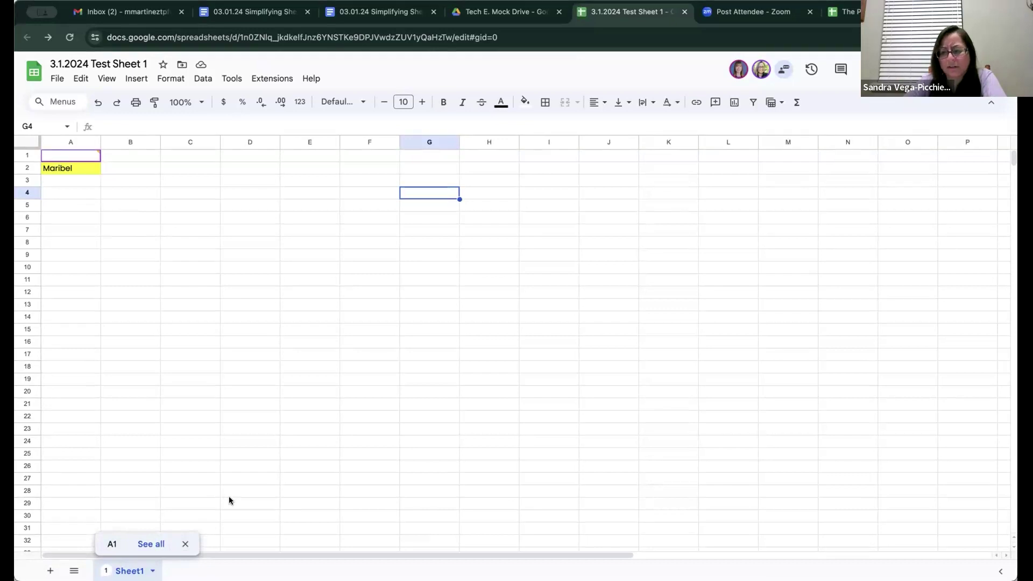
pyautogui.scroll(-1, 229, 500)
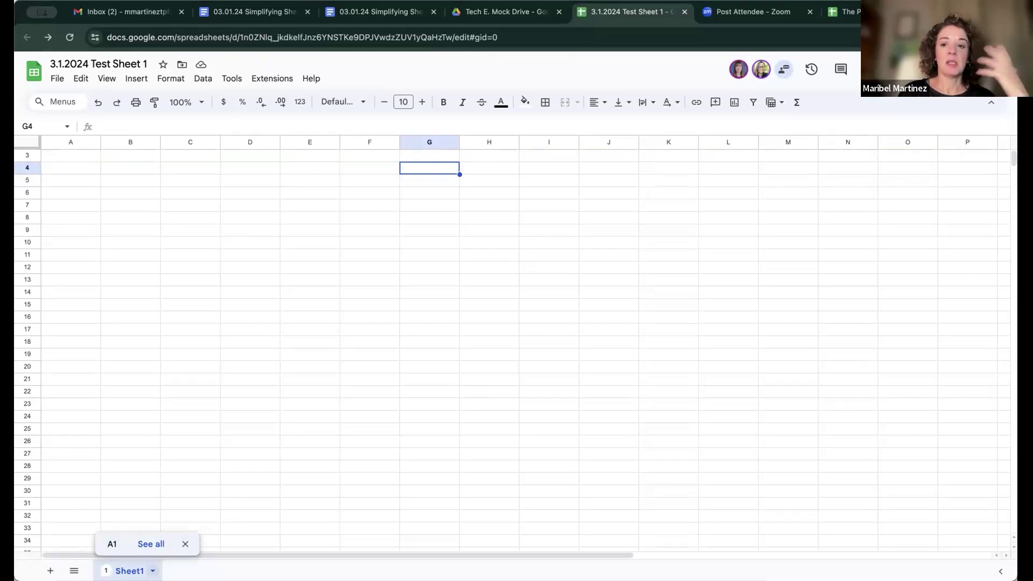
# Step: Rename the first sheet tab to 'January 2024'
pyautogui.click(152, 571)
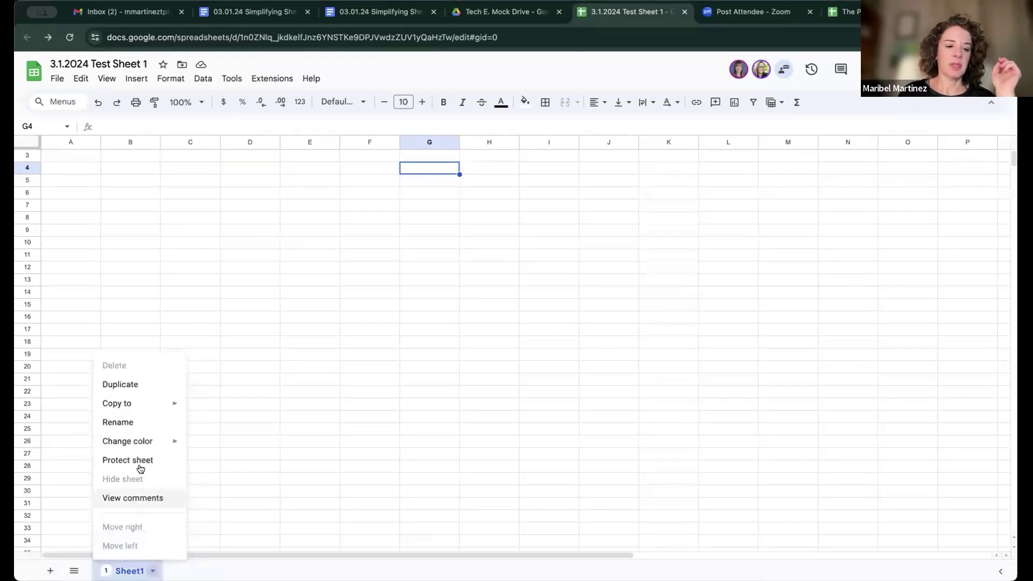
pyautogui.moveTo(143, 398)
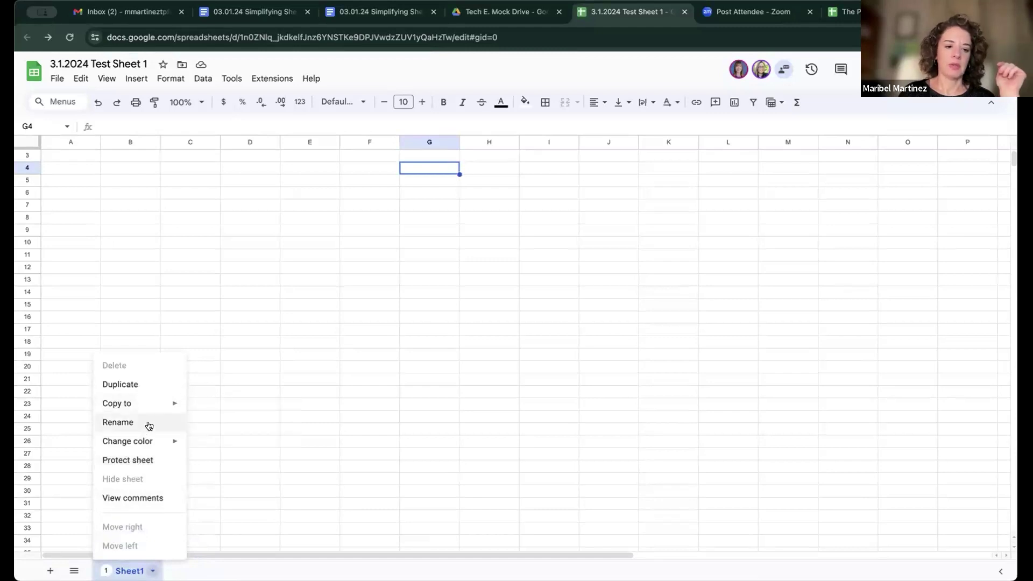
pyautogui.click(146, 422)
pyautogui.write('January')
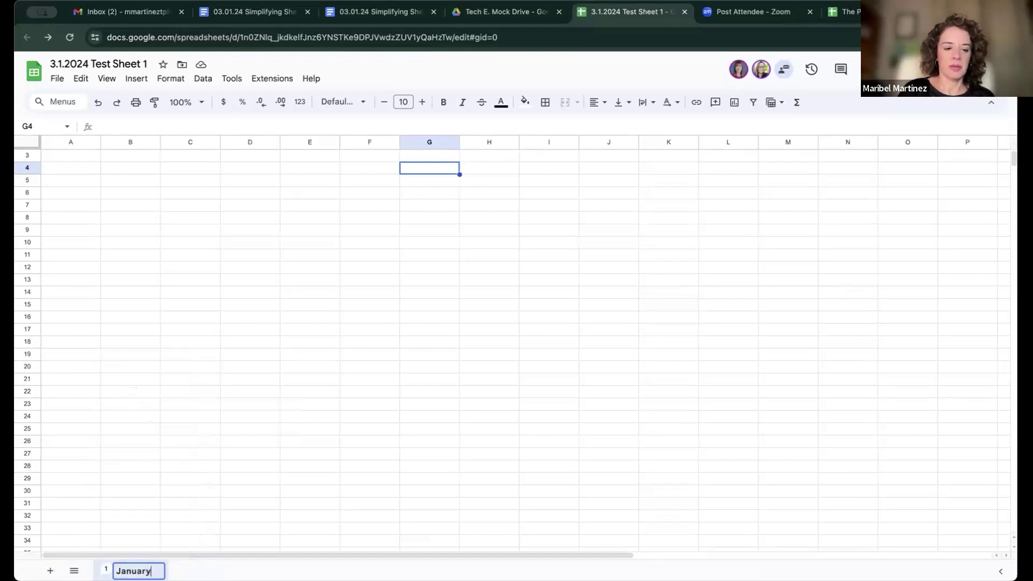
pyautogui.write(' 2024')
pyautogui.press('Return')
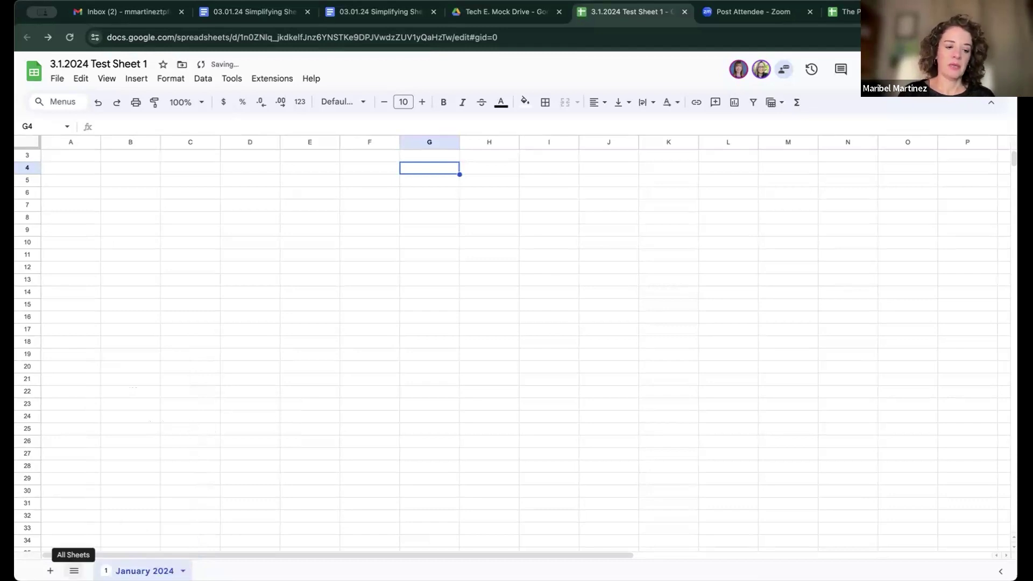
# Step: Add a new sheet and rename it 'February 2024'
pyautogui.click(50, 570)
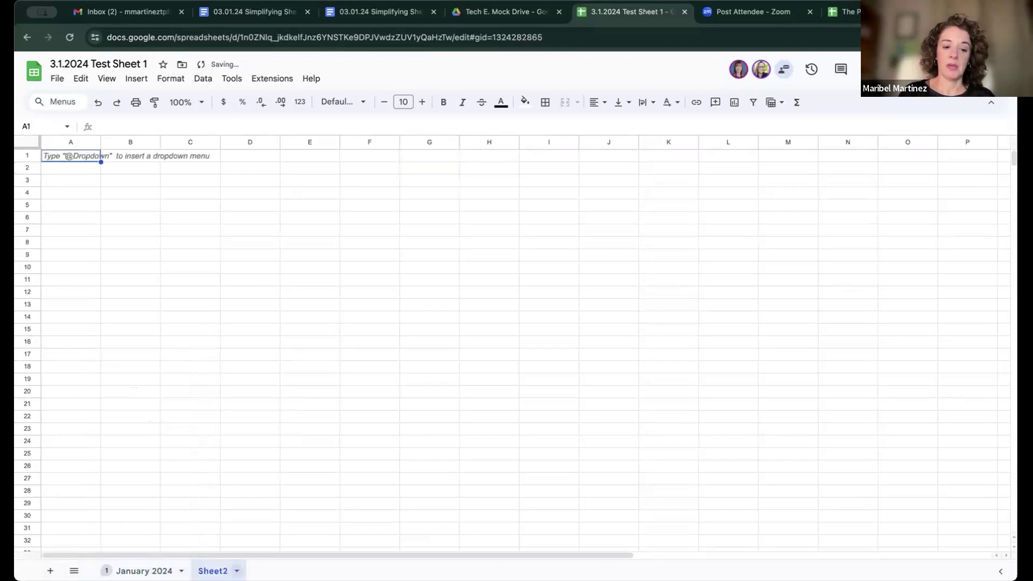
pyautogui.click(236, 571)
pyautogui.click(230, 422)
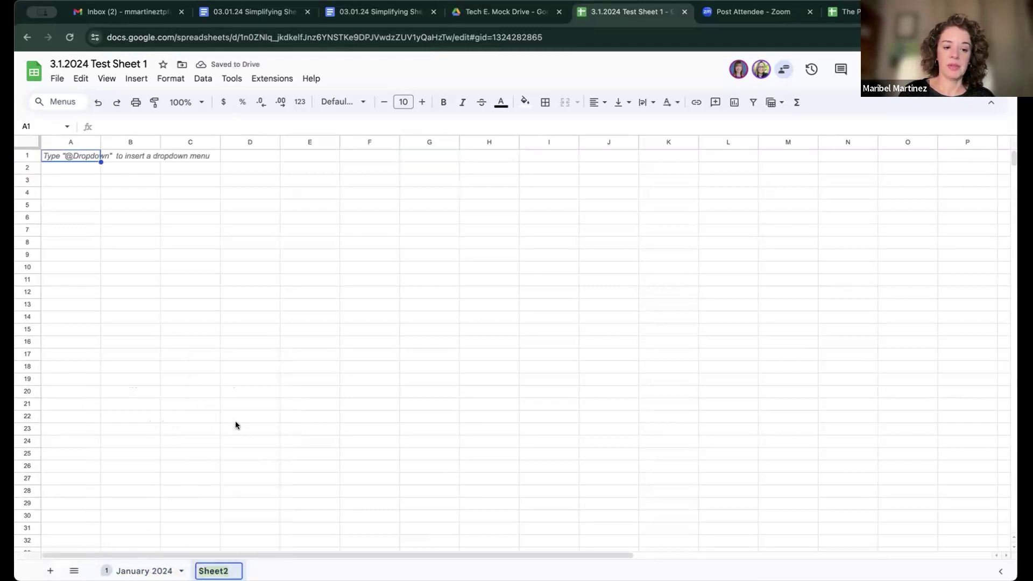
pyautogui.write('FEbru')
pyautogui.press('BackSpace')
pyautogui.press('BackSpace')
pyautogui.press('BackSpace')
pyautogui.press('BackSpace')
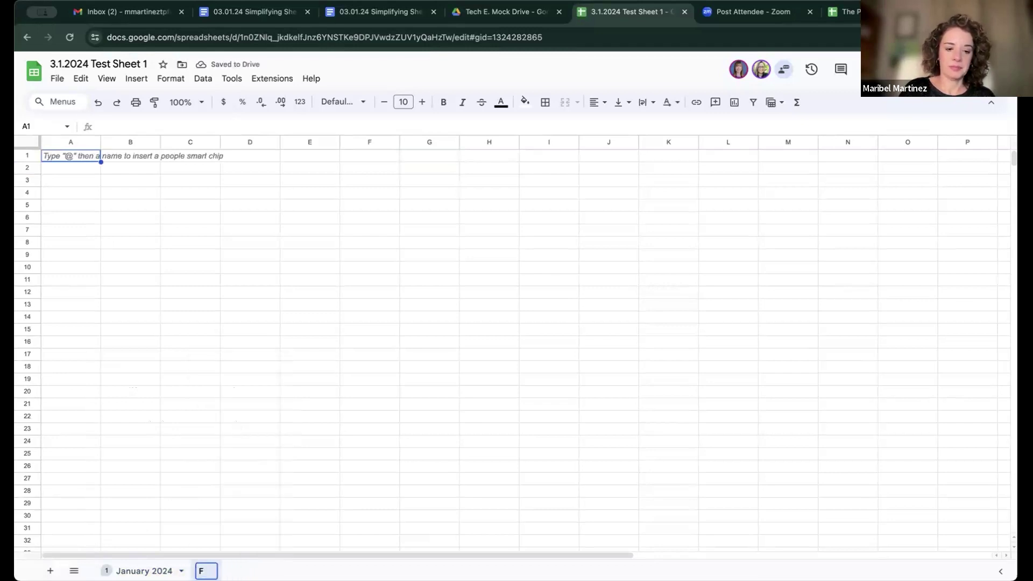
pyautogui.write('ebruary 2024')
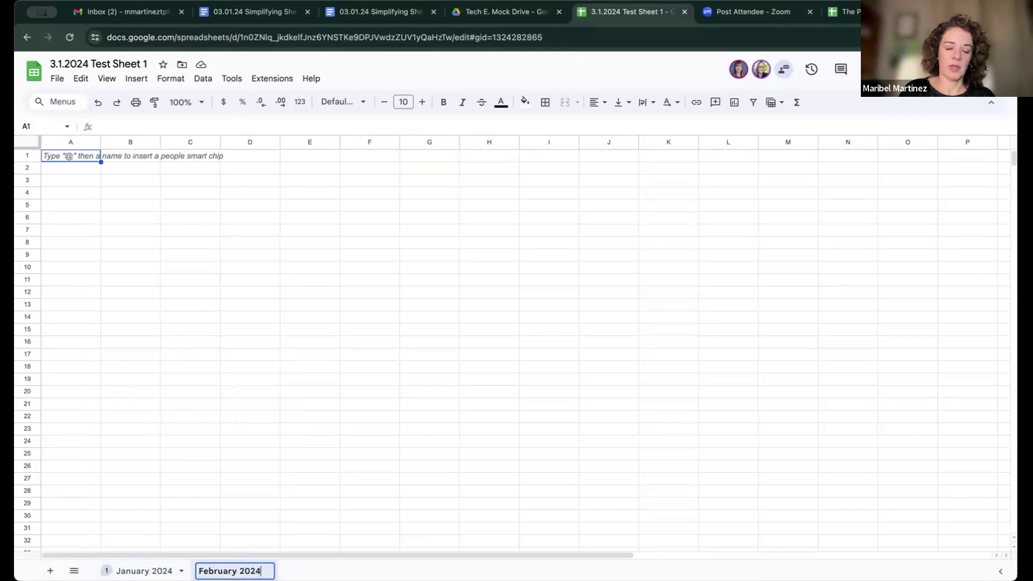
pyautogui.press('Return')
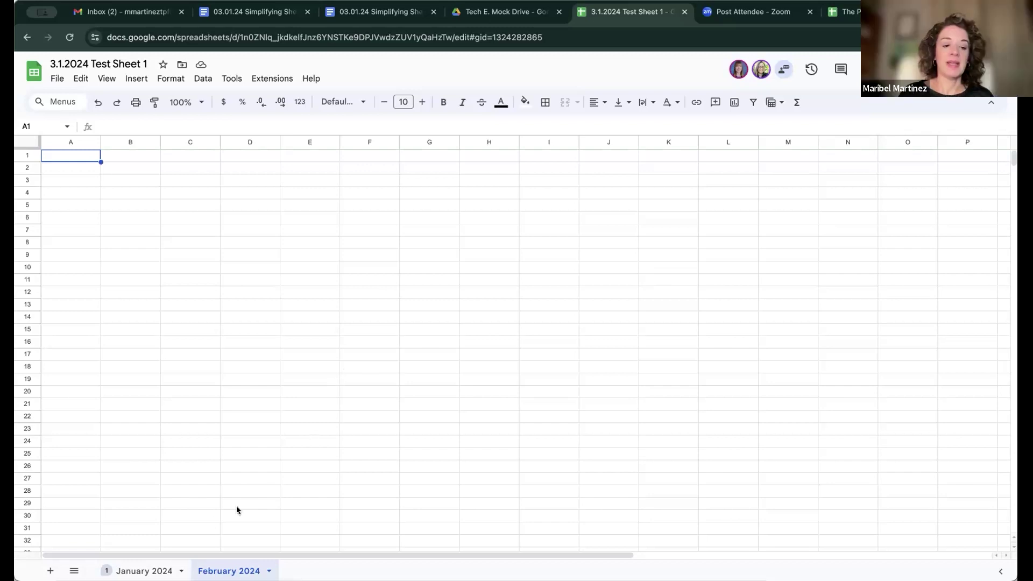
pyautogui.click(144, 570)
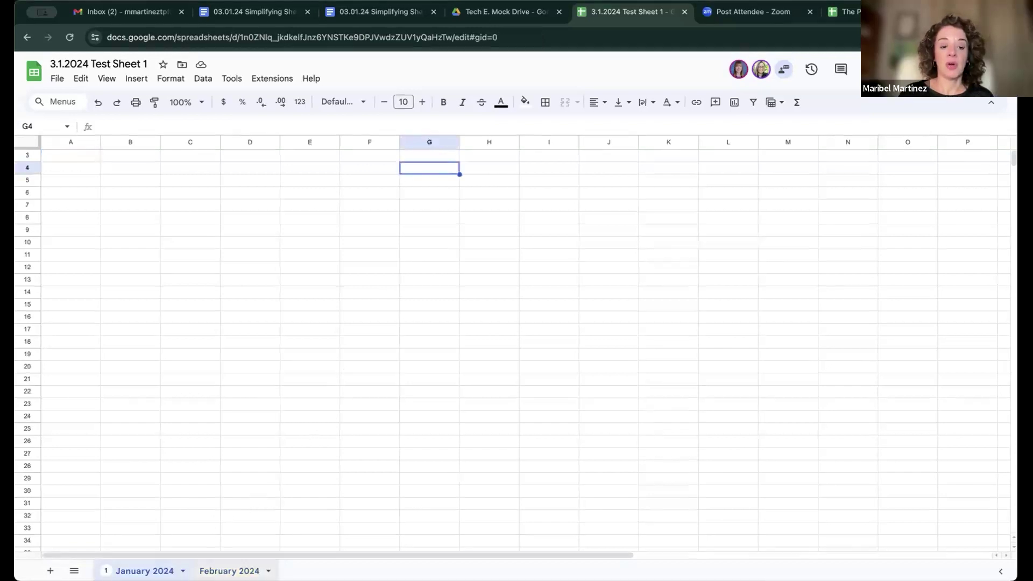
pyautogui.click(229, 571)
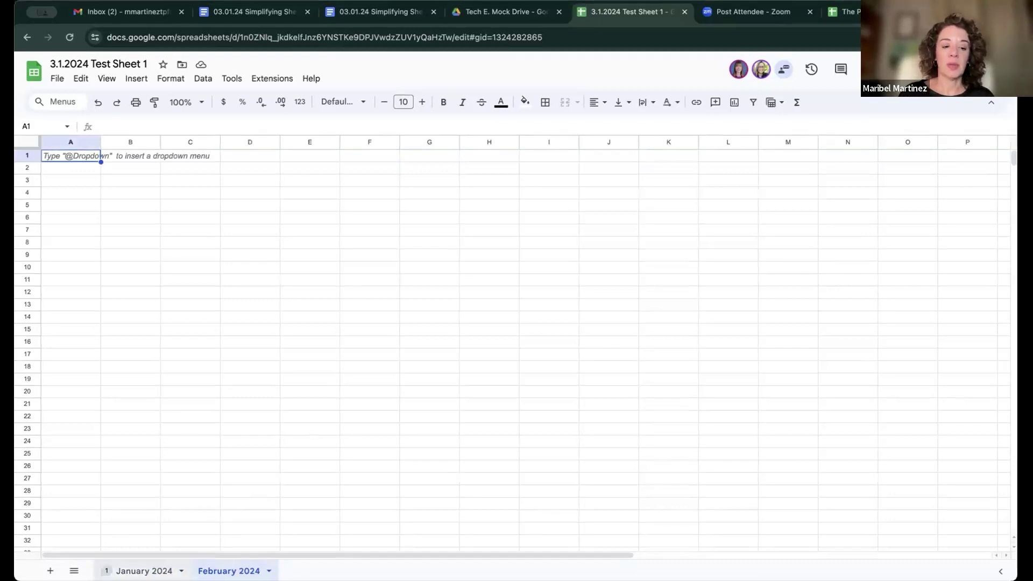
pyautogui.hotkey('ctrl', 'shift', 'pageup')
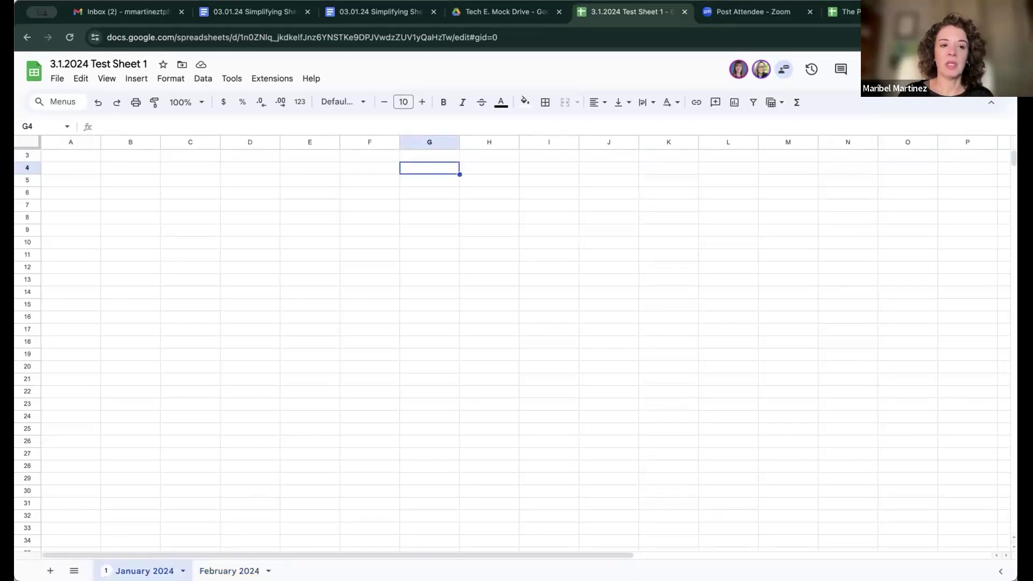
pyautogui.click(428, 36)
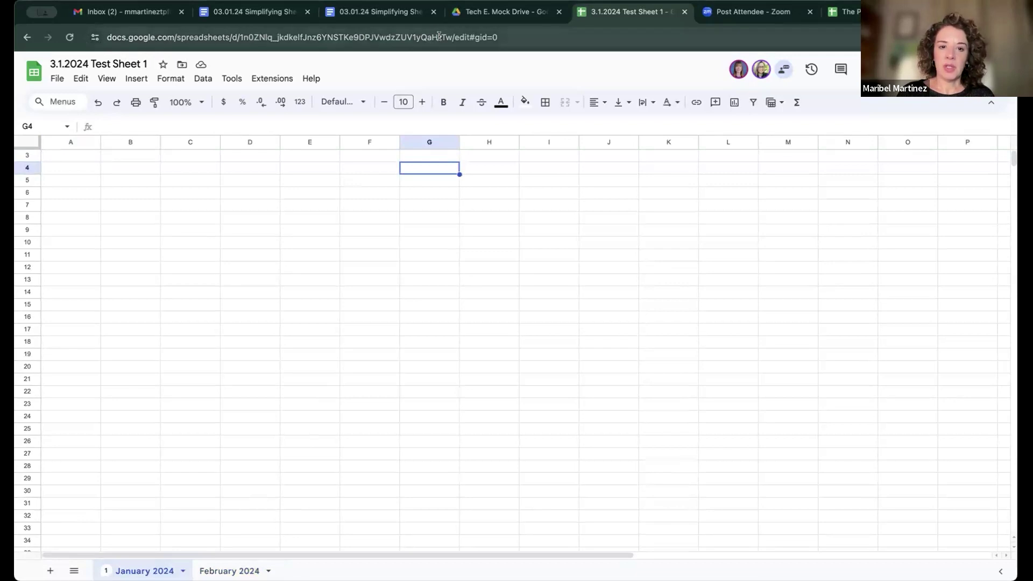
pyautogui.doubleClick(428, 36)
pyautogui.tripleClick(428, 36)
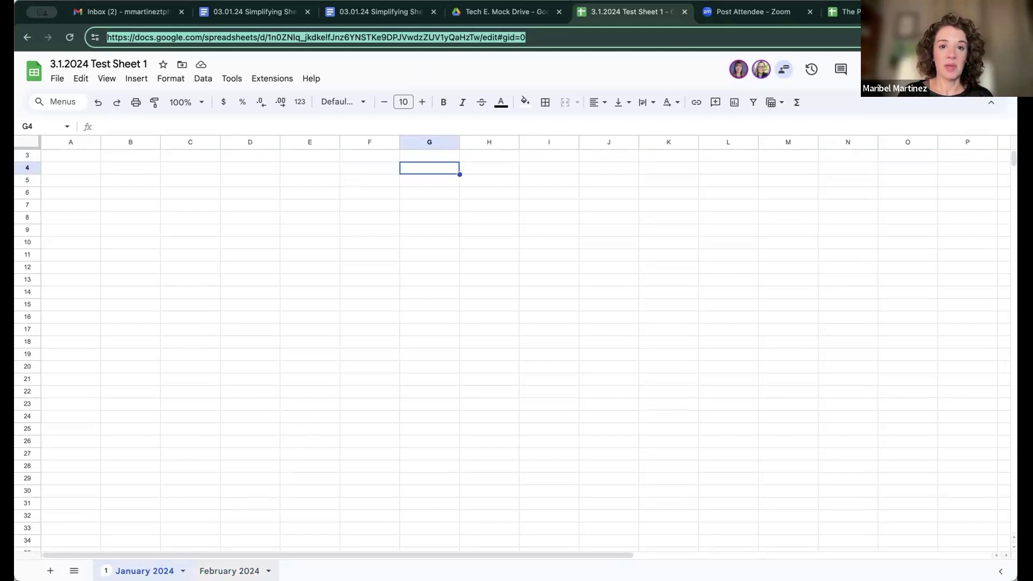
pyautogui.click(230, 571)
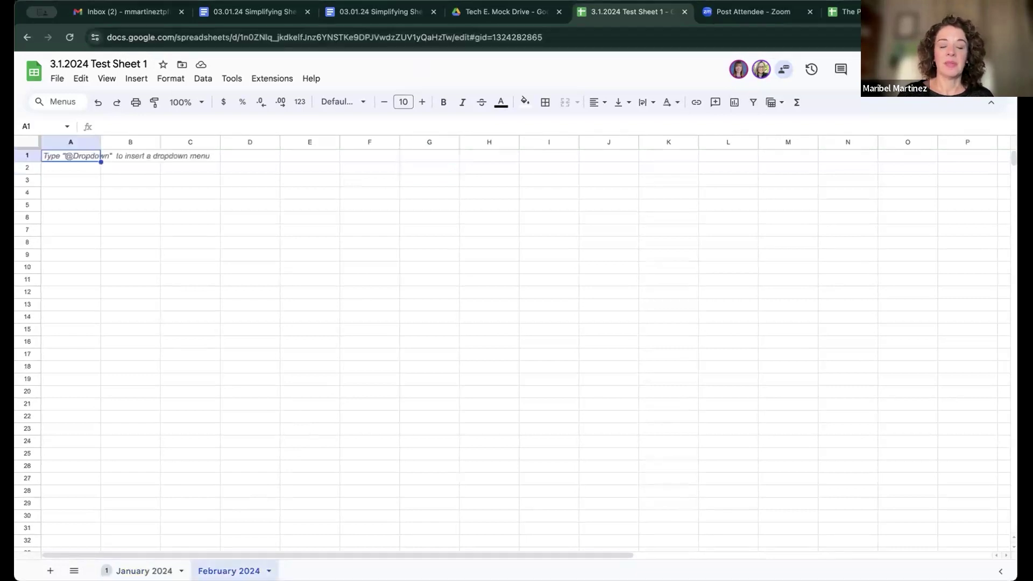
pyautogui.doubleClick(495, 34)
pyautogui.tripleClick(466, 37)
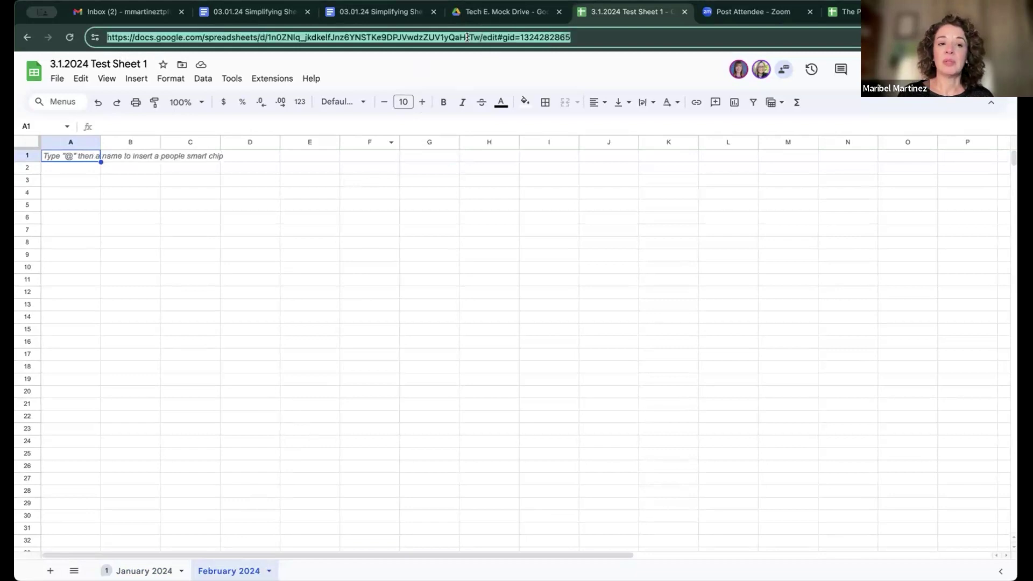
pyautogui.click(340, 303)
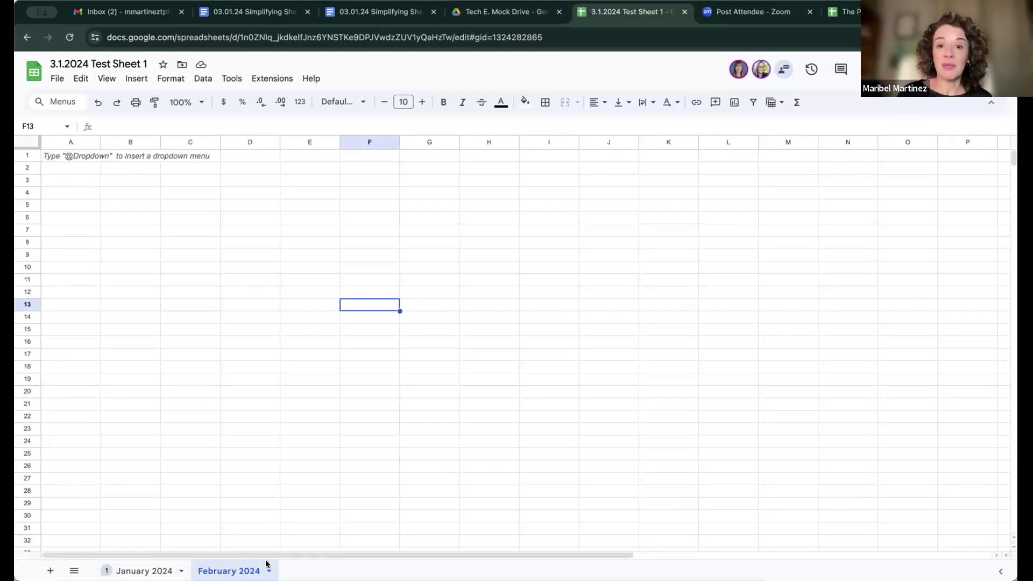
# Step: Insert one new column to the right of column Z on February 2024
pyautogui.hscroll(5, 631, 443)
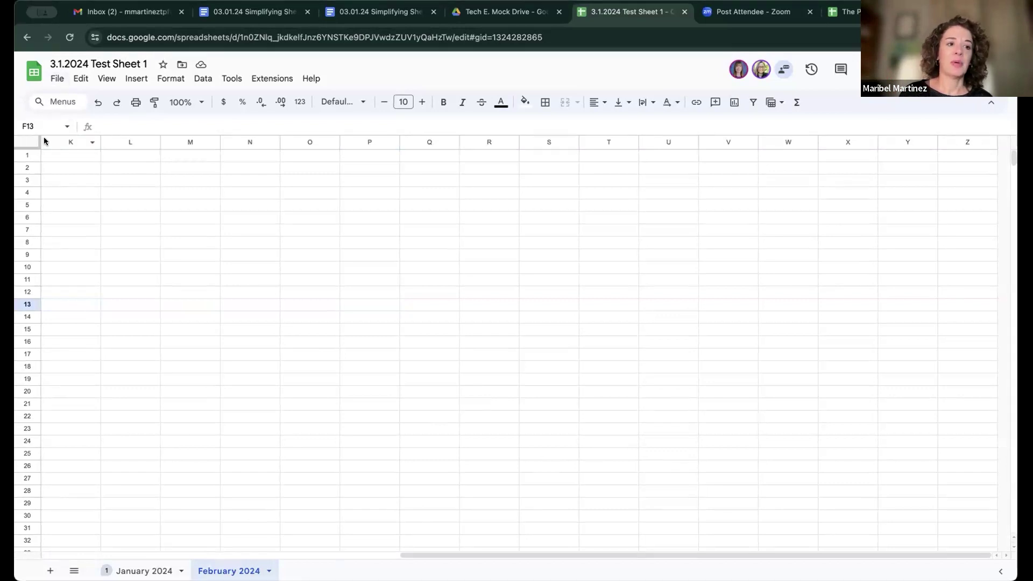
pyautogui.click(955, 141)
pyautogui.rightClick(957, 142)
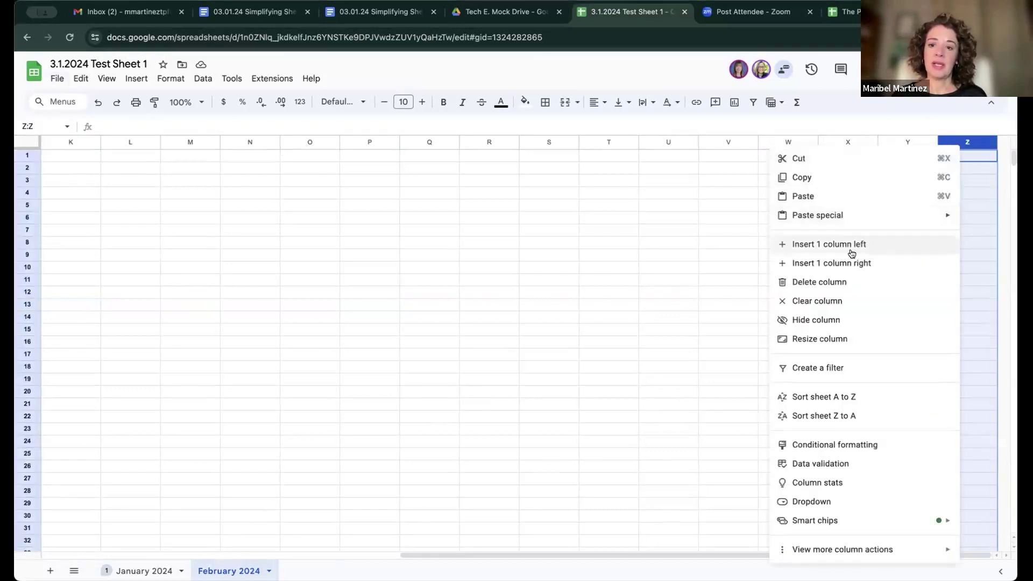
pyautogui.click(848, 263)
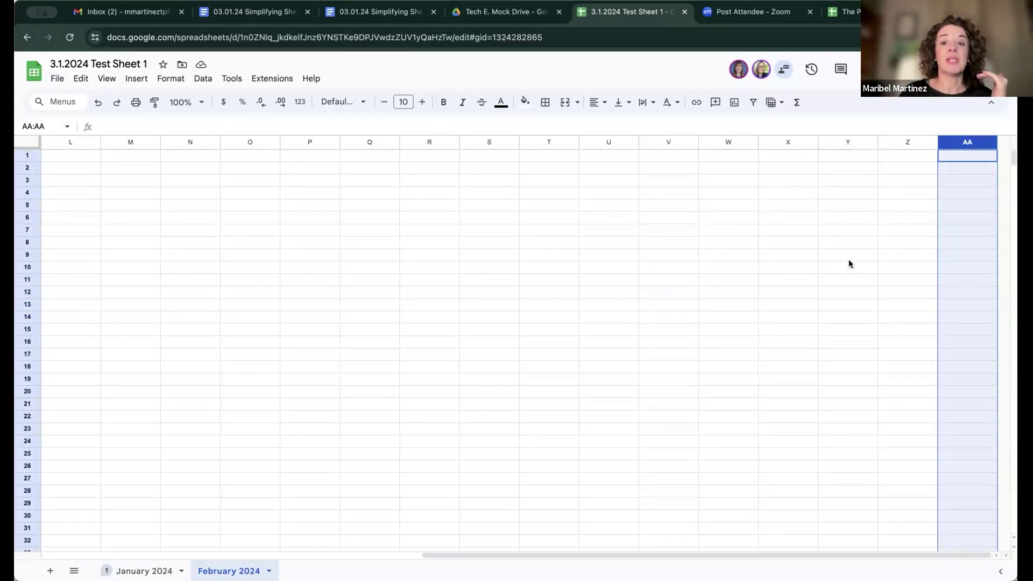
pyautogui.scroll(-10, 149, 339)
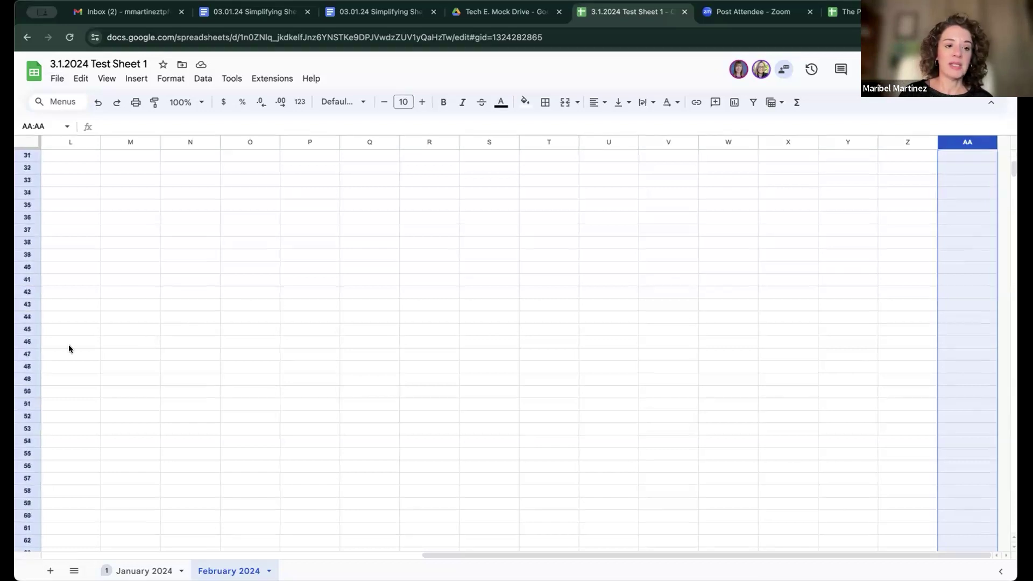
pyautogui.click(69, 348)
pyautogui.scroll(-20, 69, 345)
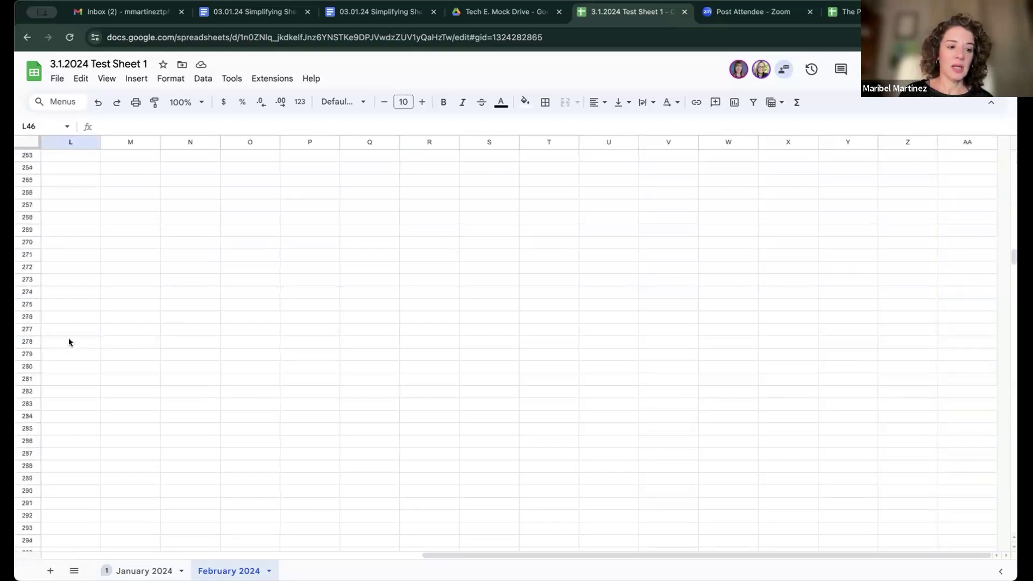
pyautogui.scroll(-20, 69, 342)
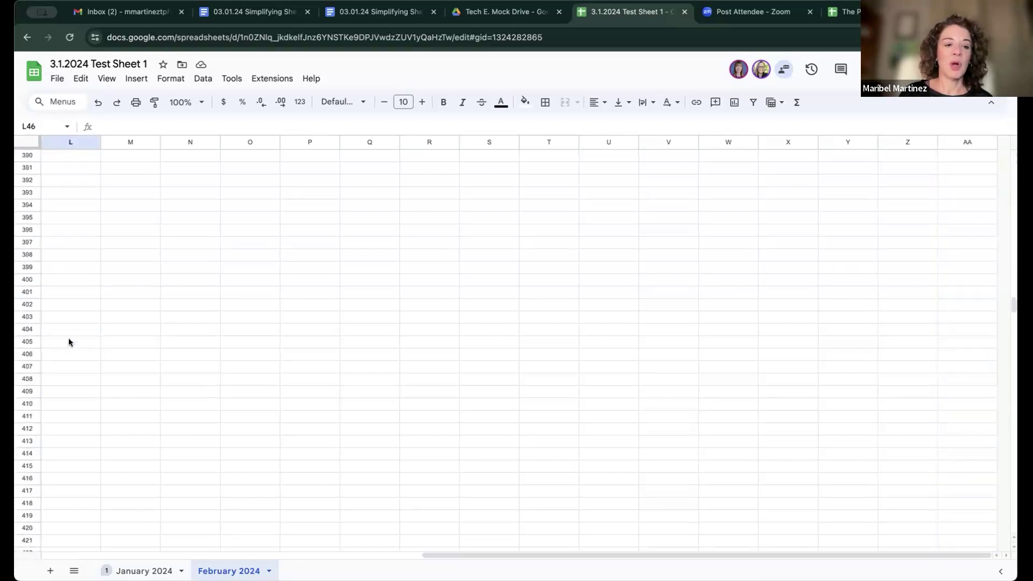
pyautogui.scroll(20, 68, 342)
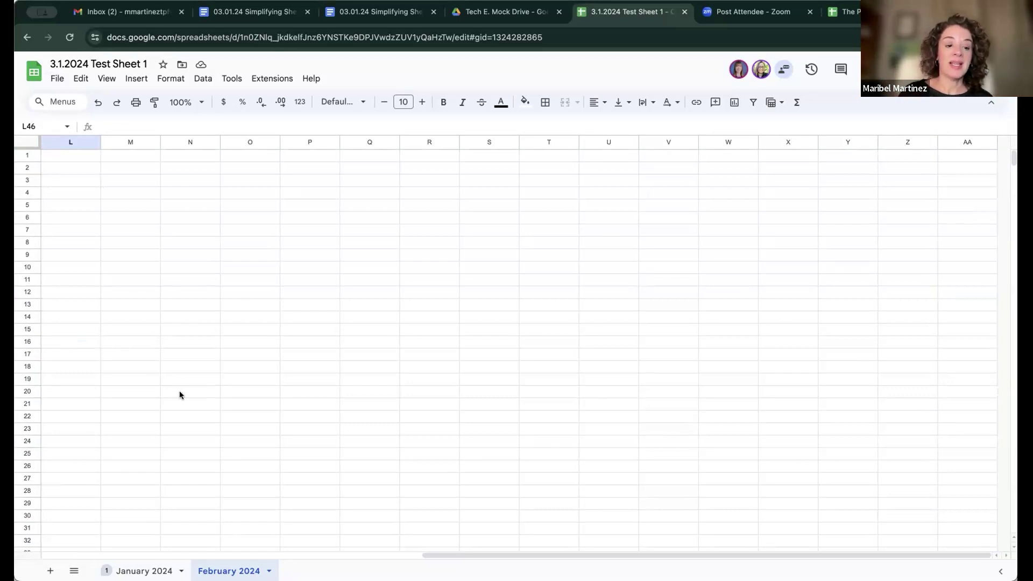
pyautogui.hscroll(-10, 179, 390)
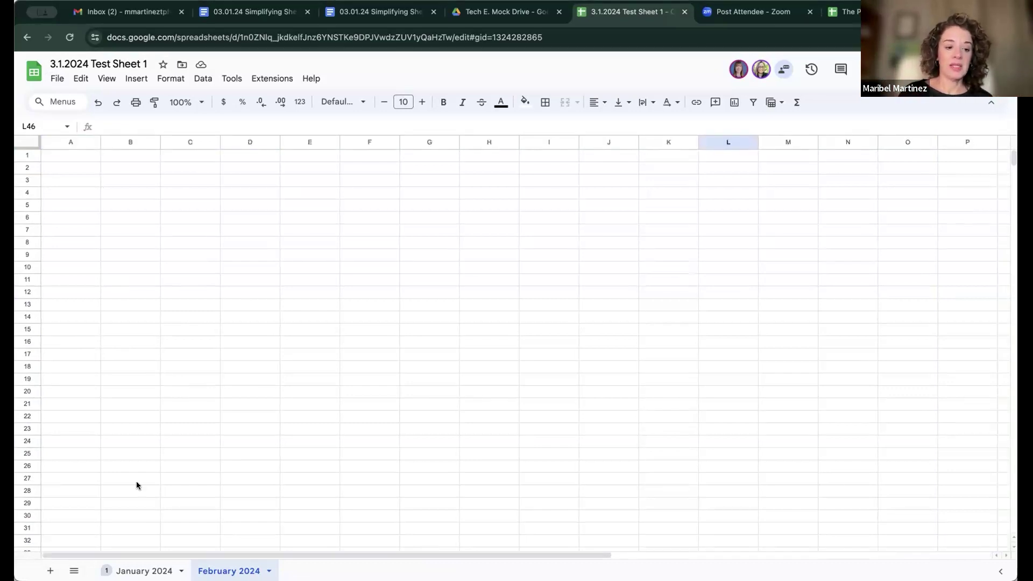
# Step: Switch to January 2024, review A1's assigned comment, then select A4
pyautogui.click(144, 571)
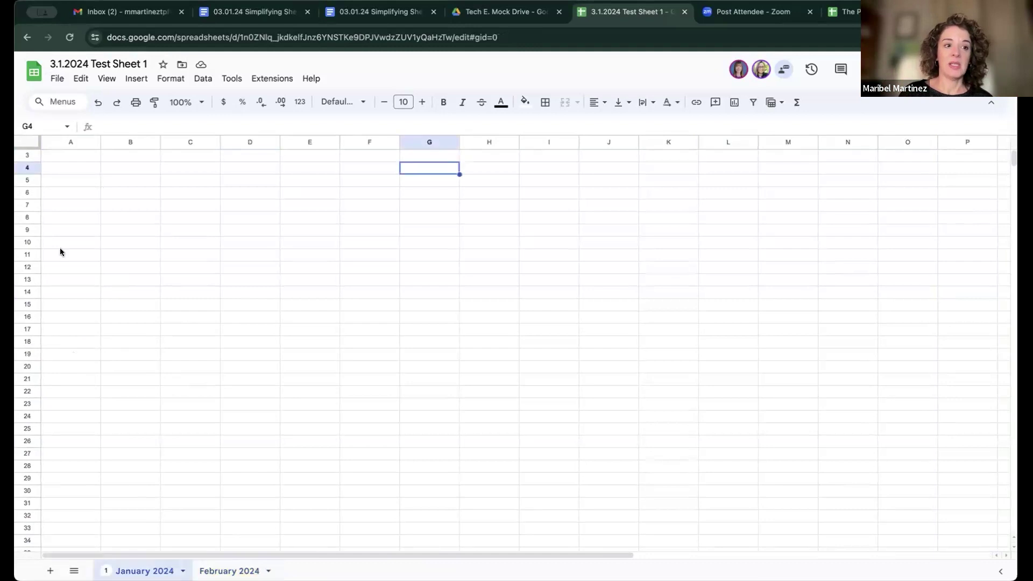
pyautogui.click(80, 155)
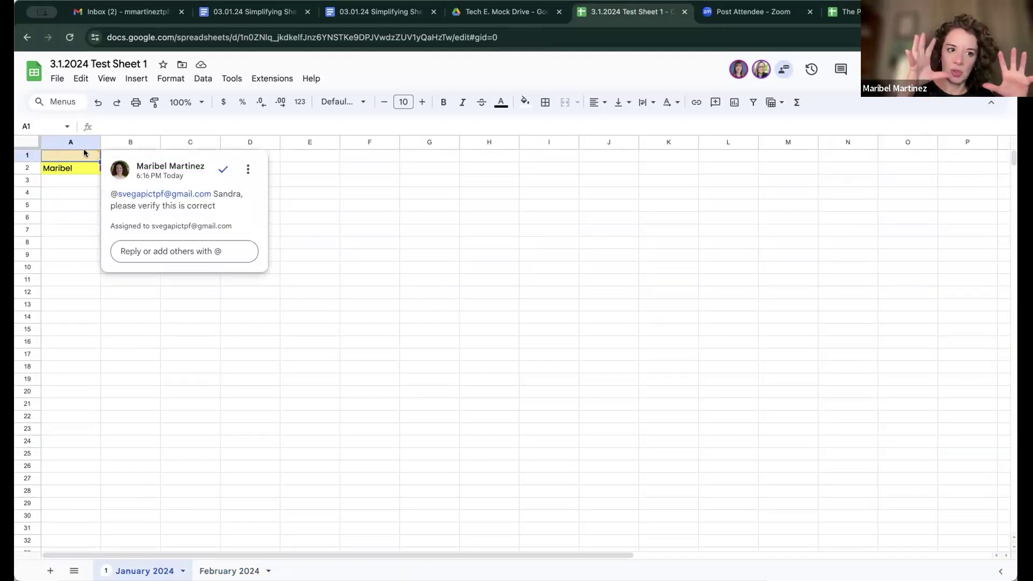
pyautogui.click(70, 204)
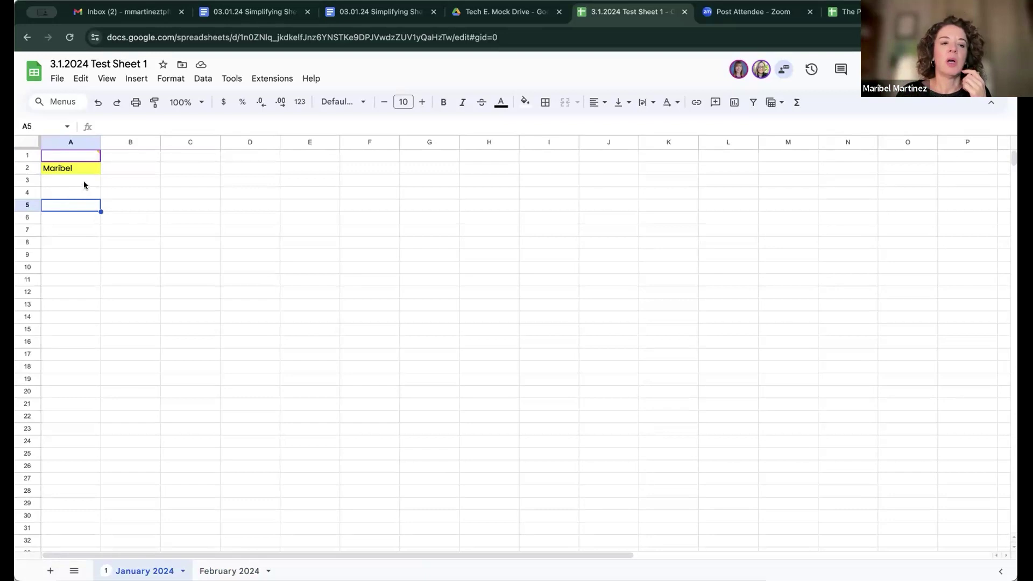
pyautogui.click(82, 181)
pyautogui.click(84, 194)
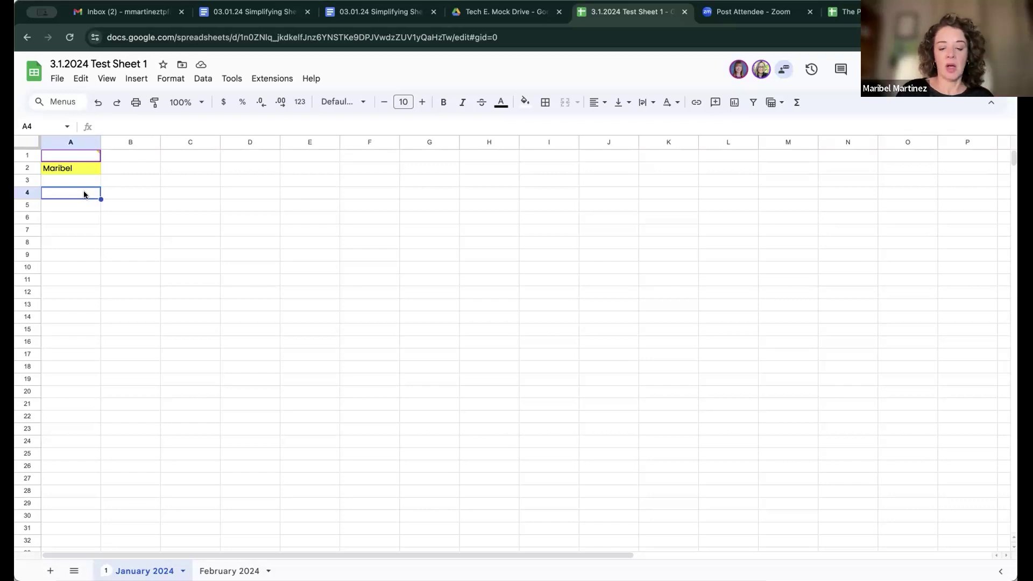
# Step: Enter the headings Date, Time and Activity in A4, B4 and C4
pyautogui.write('Date')
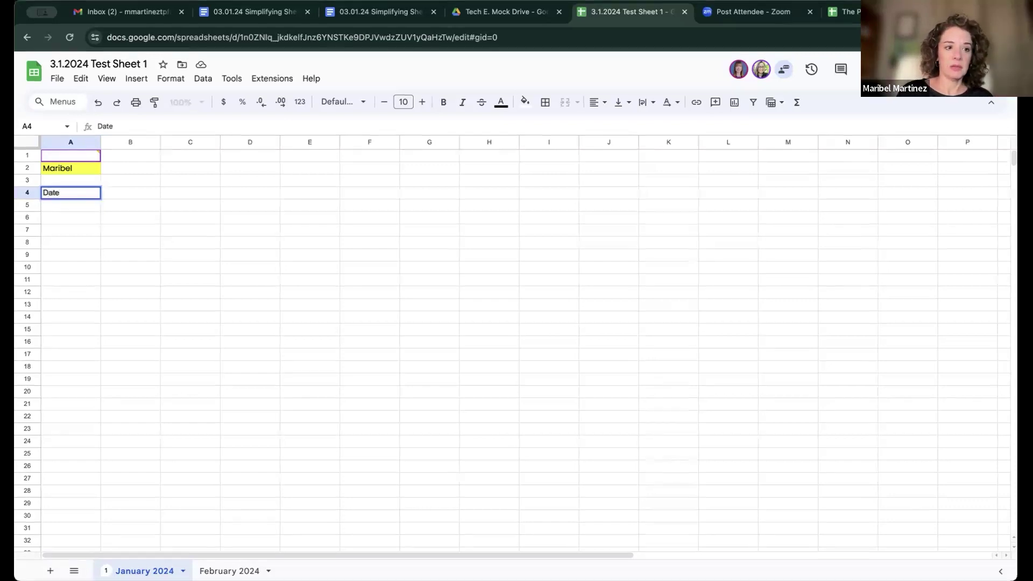
pyautogui.press('Tab')
pyautogui.write('Time')
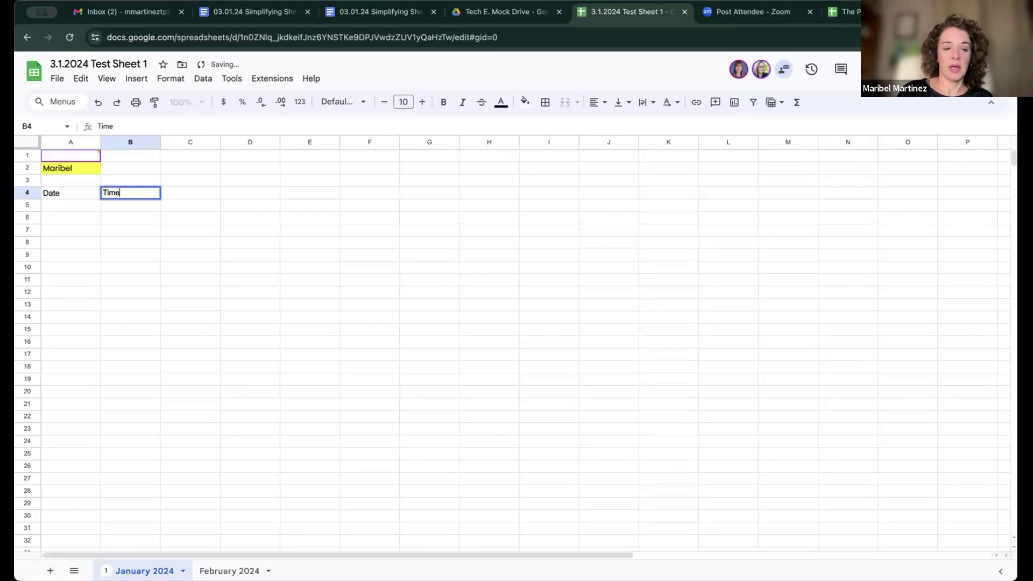
pyautogui.press('Tab')
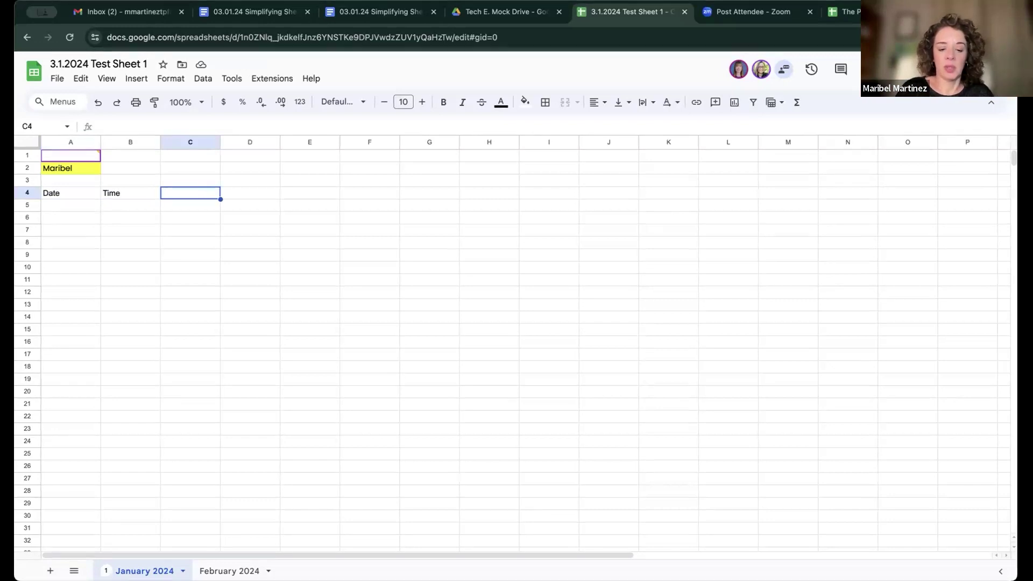
pyautogui.write('Ac')
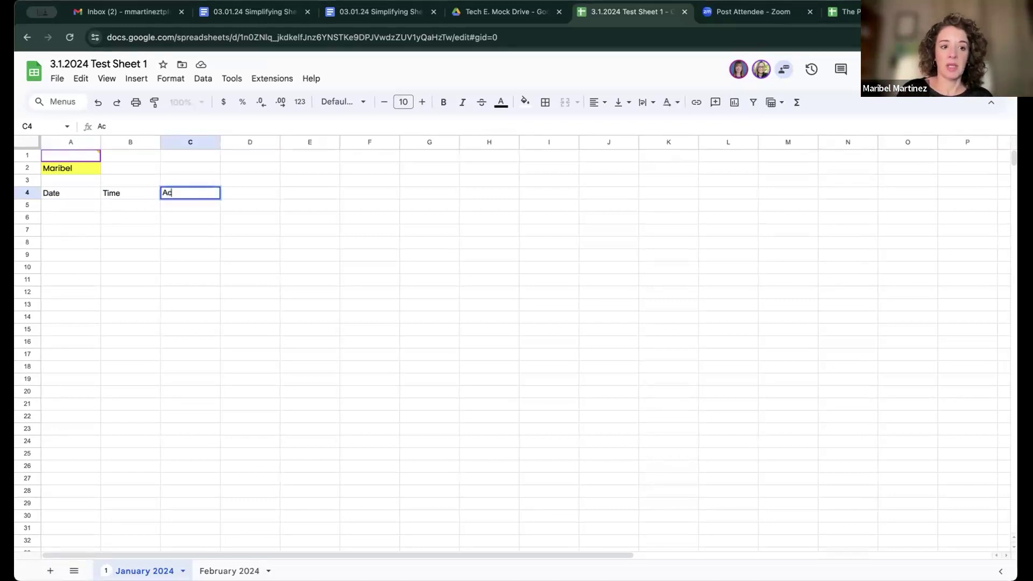
pyautogui.write('tivity')
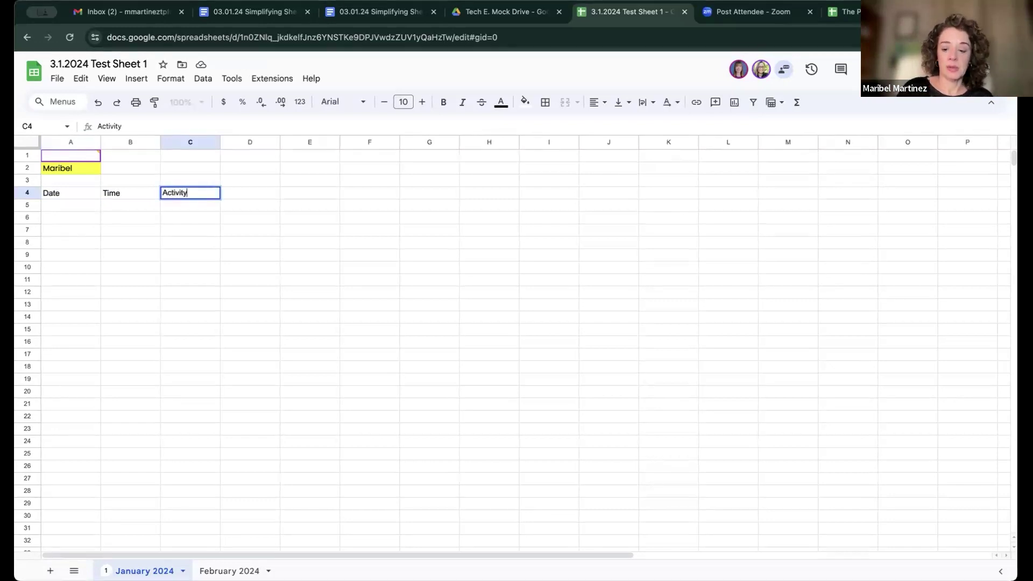
pyautogui.press('Tab')
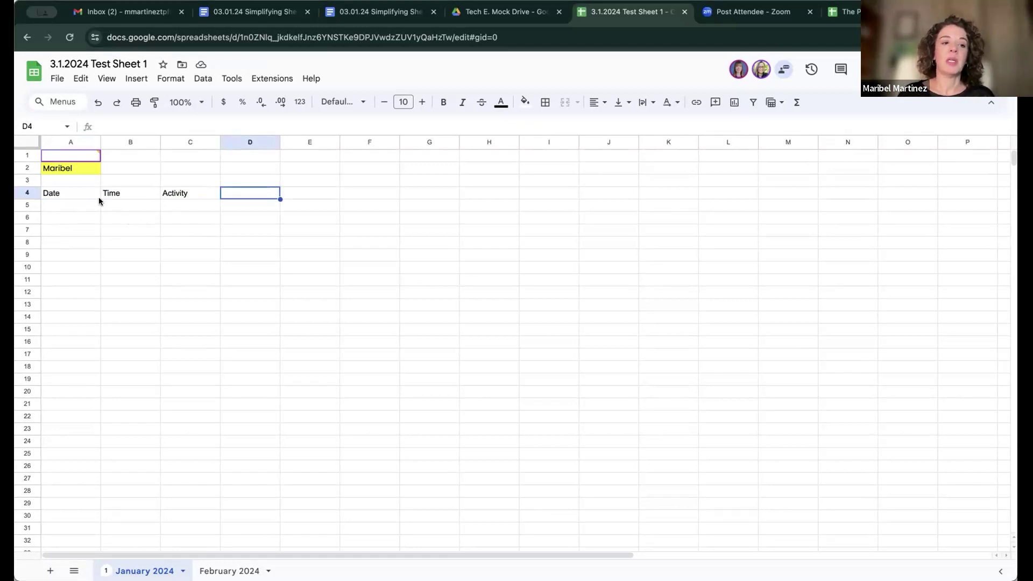
# Step: Give headings A4:C4 a bottom border, after trying All borders and Clear borders
pyautogui.moveTo(69, 191); pyautogui.dragTo(172, 197)
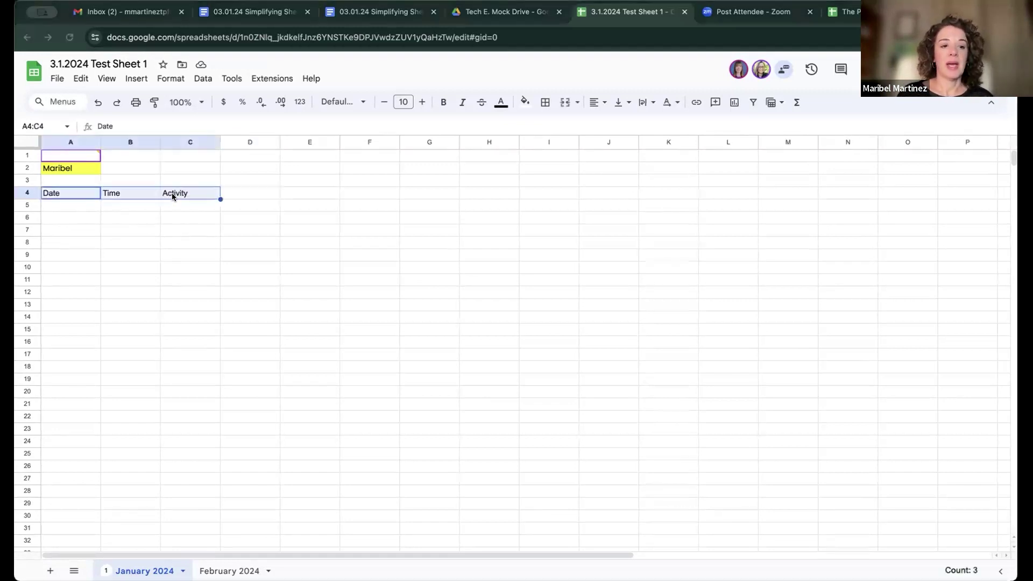
pyautogui.click(73, 193)
pyautogui.moveTo(71, 197); pyautogui.dragTo(199, 193)
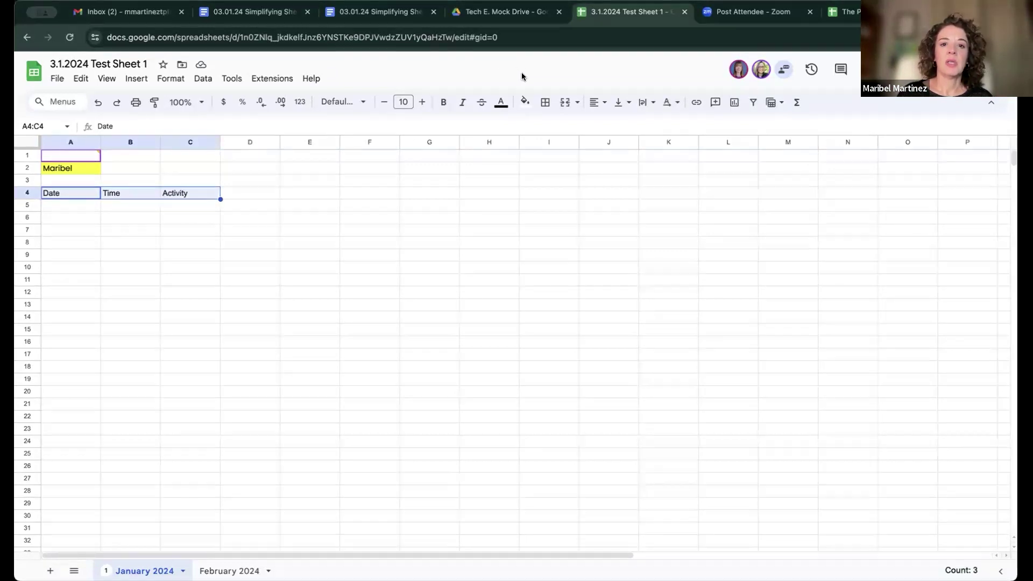
pyautogui.click(544, 107)
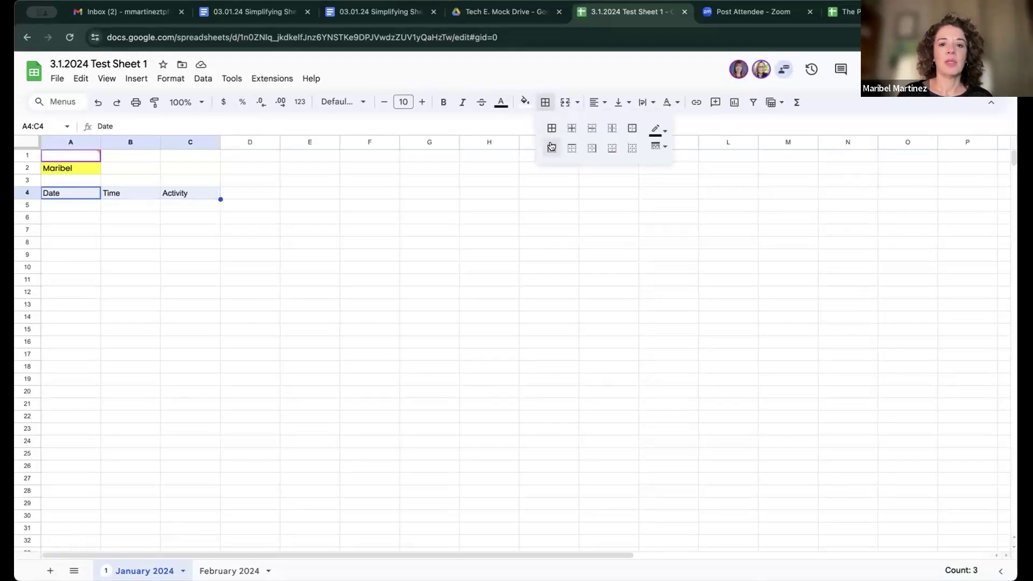
pyautogui.click(551, 129)
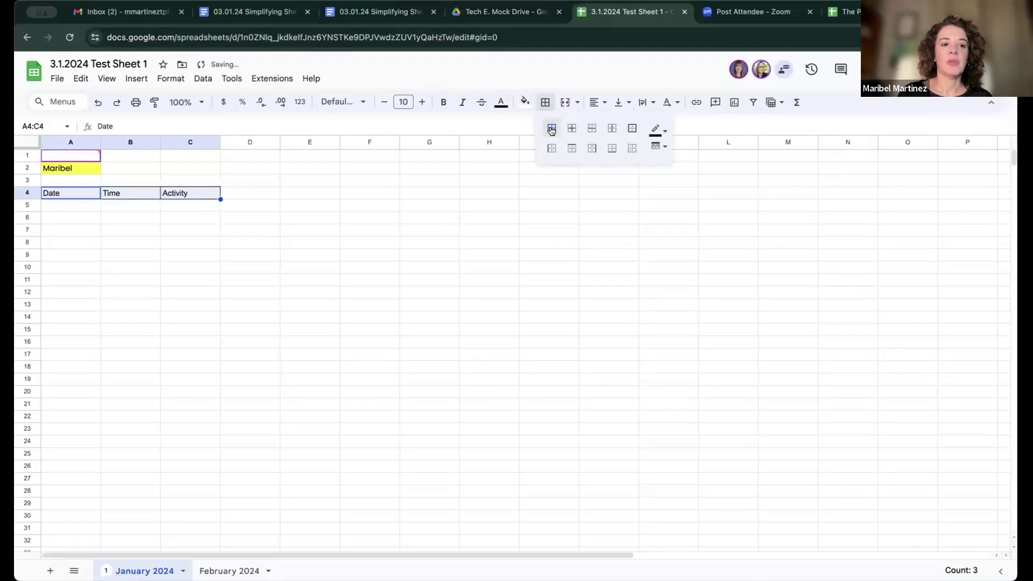
pyautogui.click(632, 149)
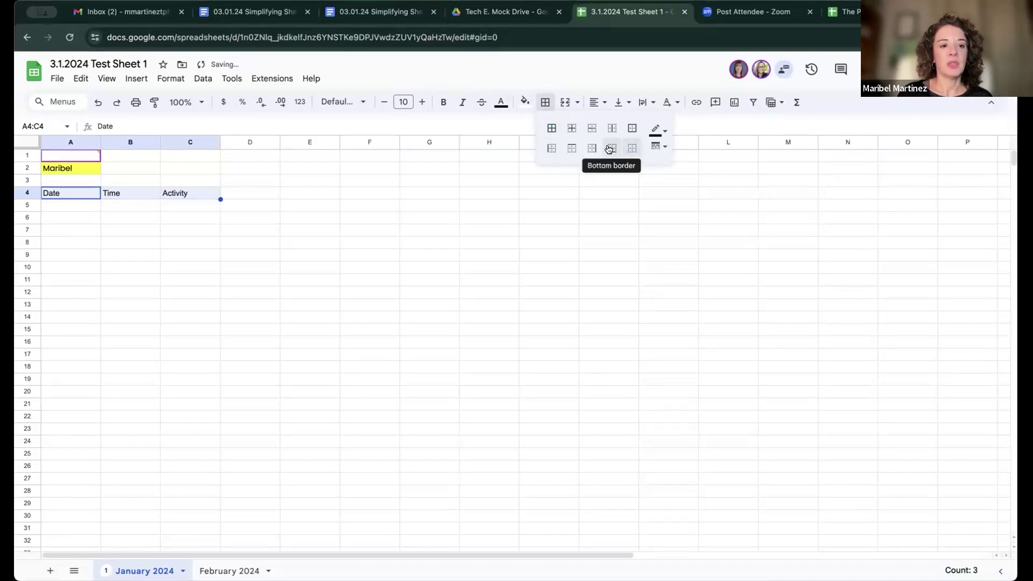
pyautogui.click(612, 148)
pyautogui.click(464, 232)
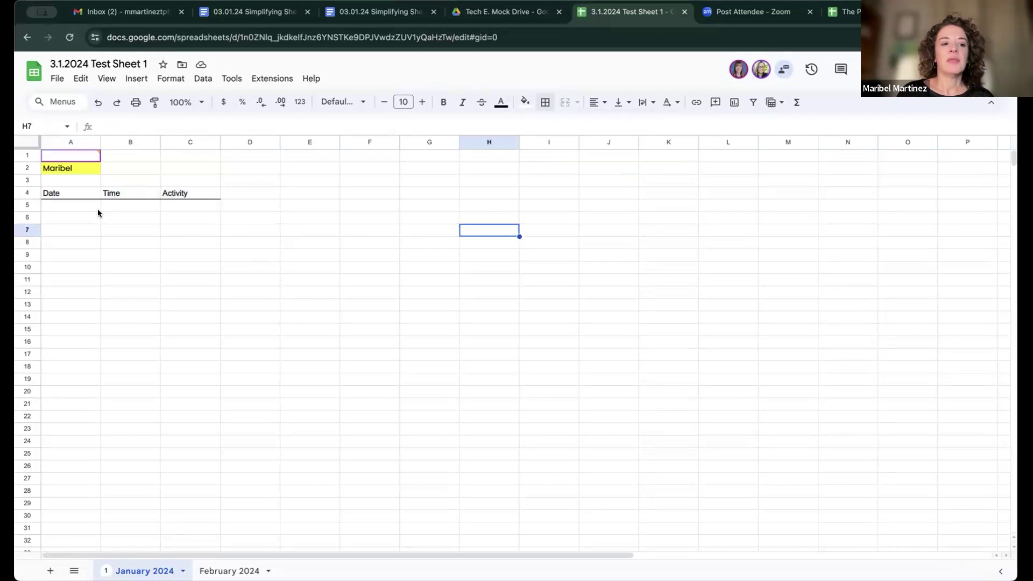
# Step: Fill A6:C6, A8:C8 and A10:C10 with light grey for alternating row shading
pyautogui.moveTo(50, 215); pyautogui.dragTo(176, 215)
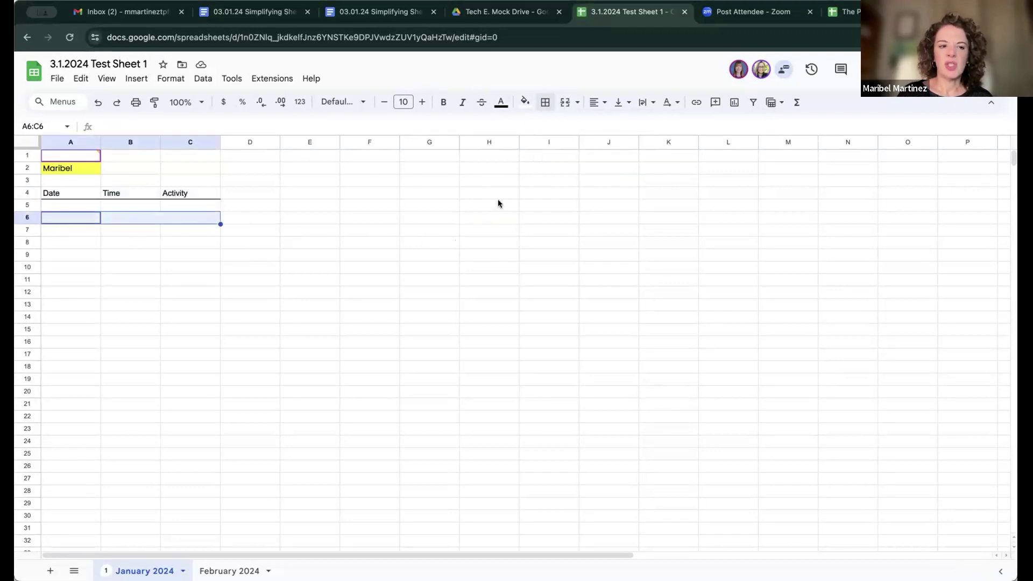
pyautogui.click(525, 101)
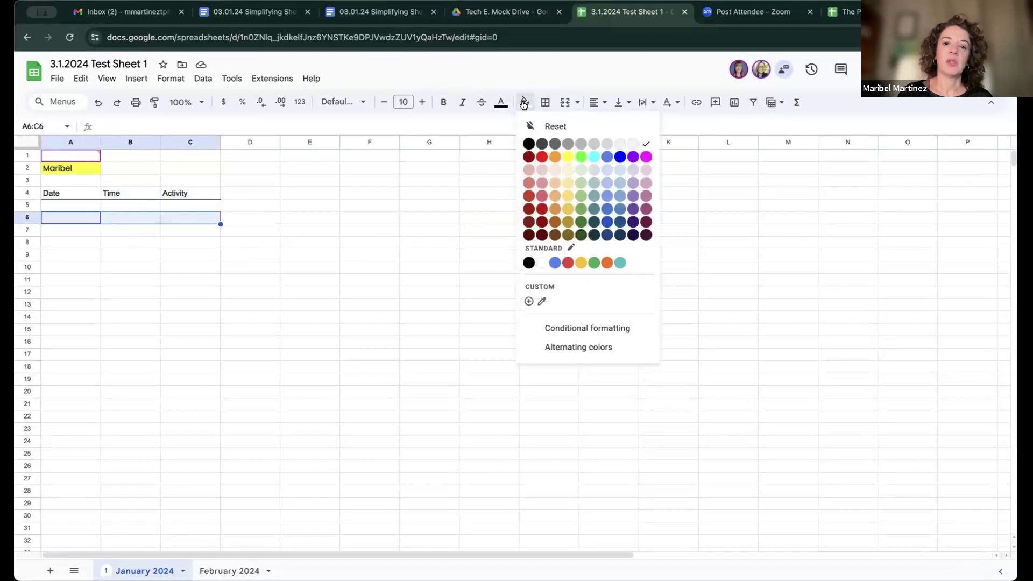
pyautogui.click(618, 143)
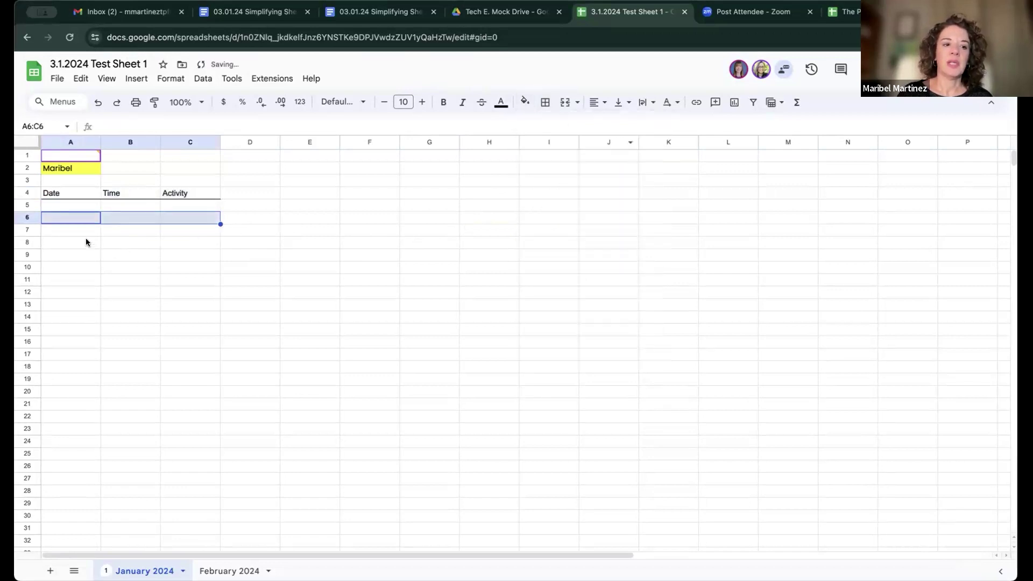
pyautogui.moveTo(86, 242); pyautogui.dragTo(179, 242)
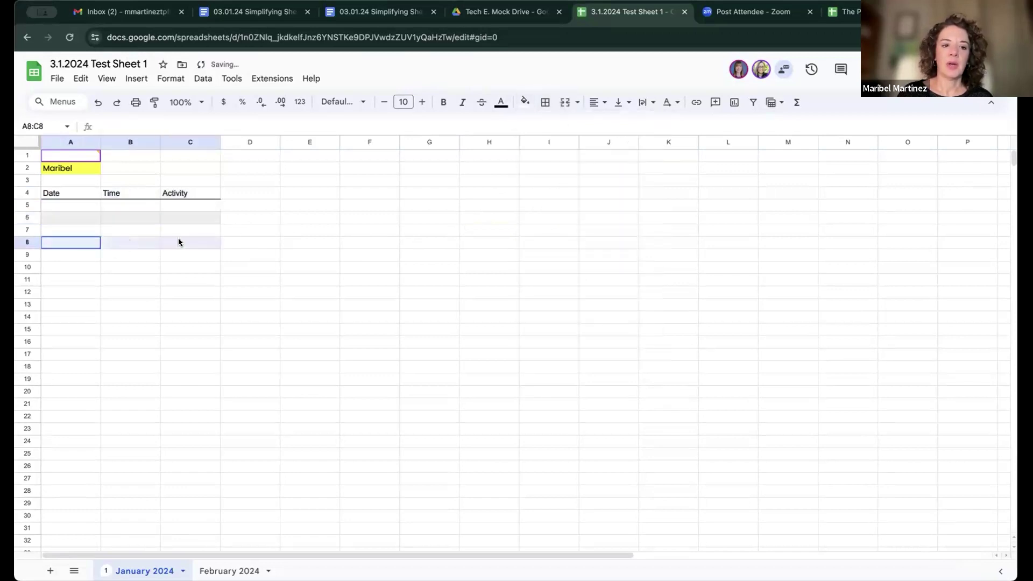
pyautogui.click(525, 102)
pyautogui.click(632, 145)
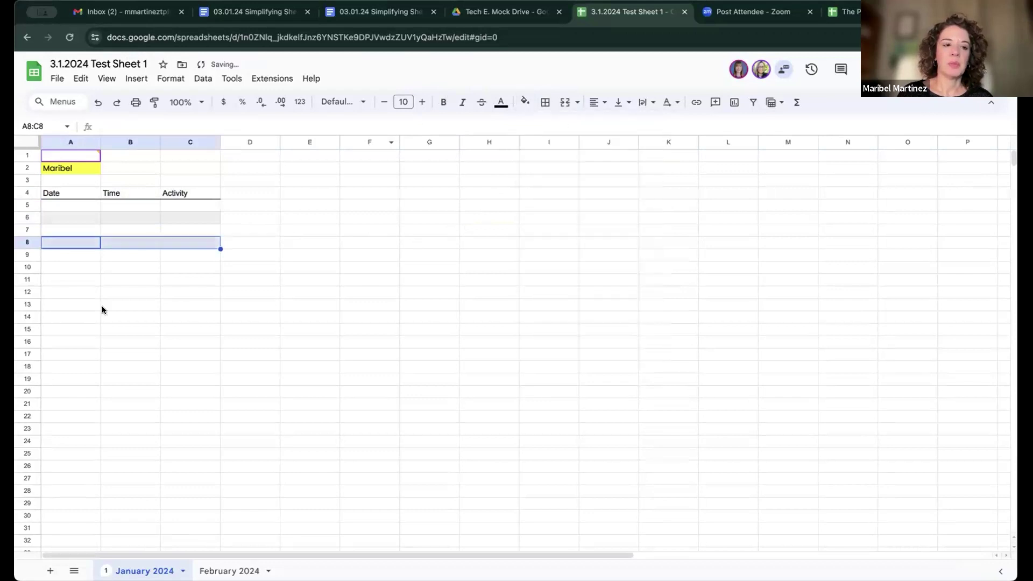
pyautogui.moveTo(79, 266); pyautogui.dragTo(179, 266)
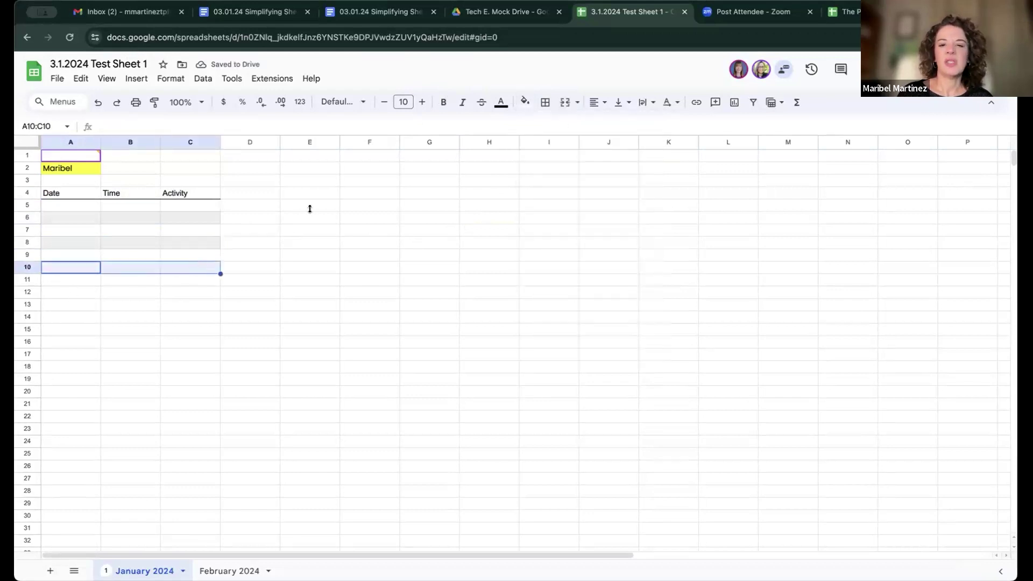
pyautogui.click(524, 102)
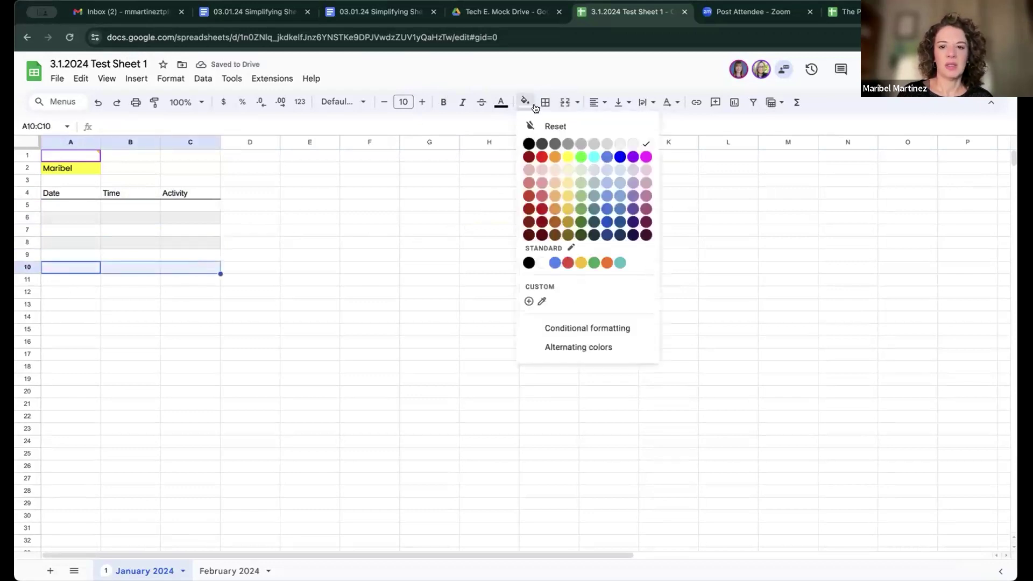
pyautogui.click(617, 146)
pyautogui.click(452, 273)
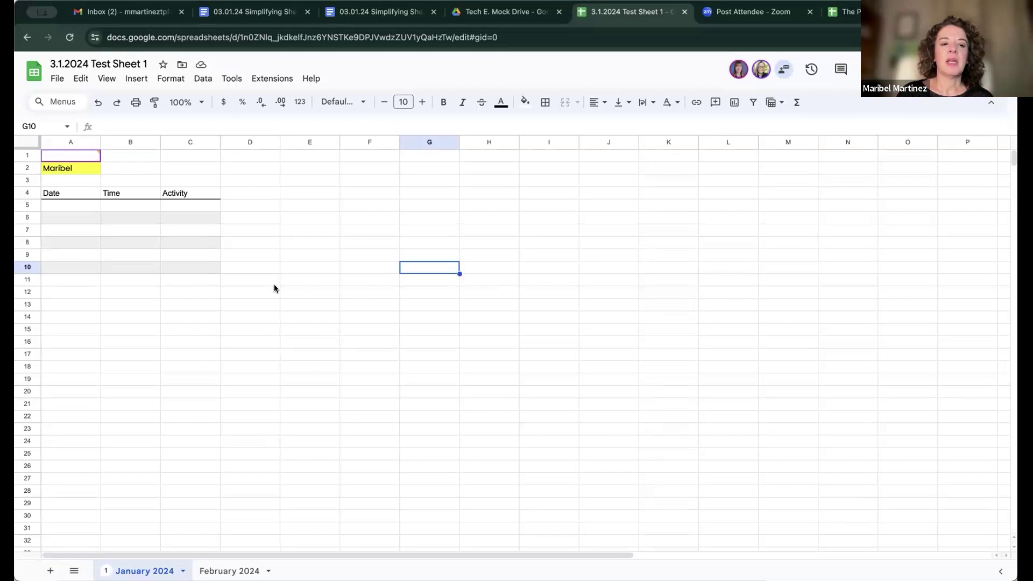
# Step: Enter 2/26 in A6, with stray entries typed into A7 and A8
pyautogui.click(68, 217)
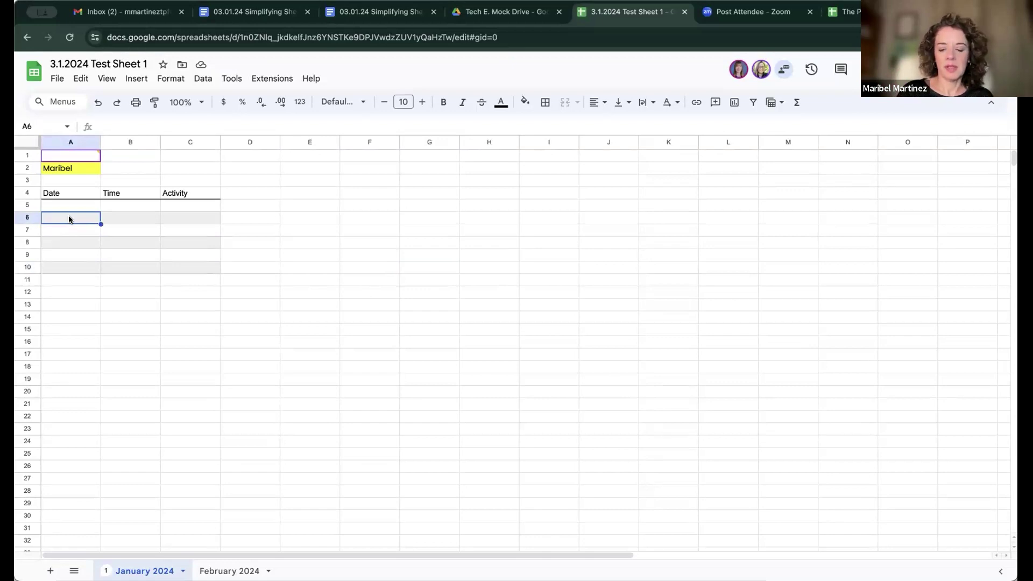
pyautogui.write('2/')
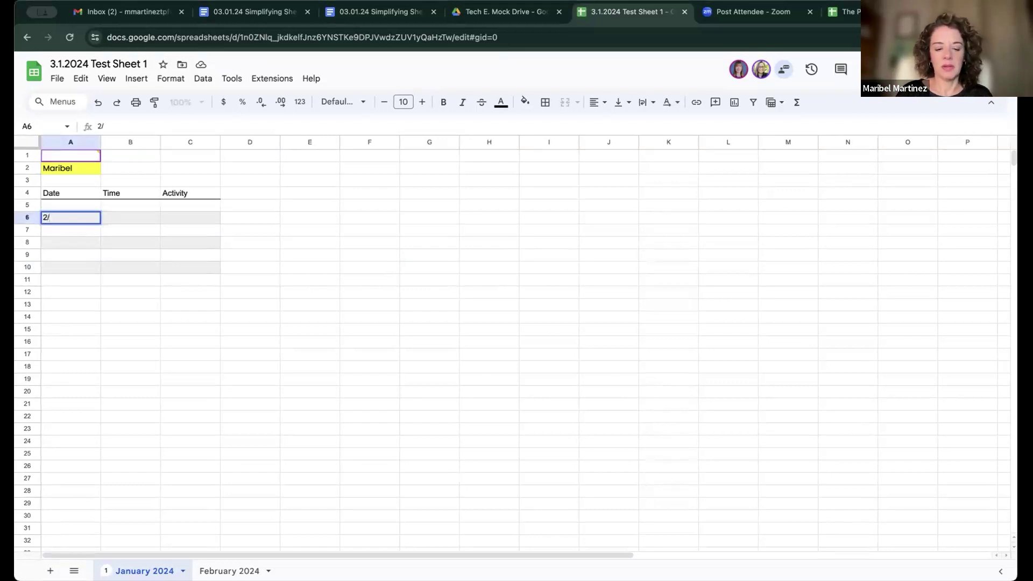
pyautogui.write('26')
pyautogui.press('Return')
pyautogui.write('2')
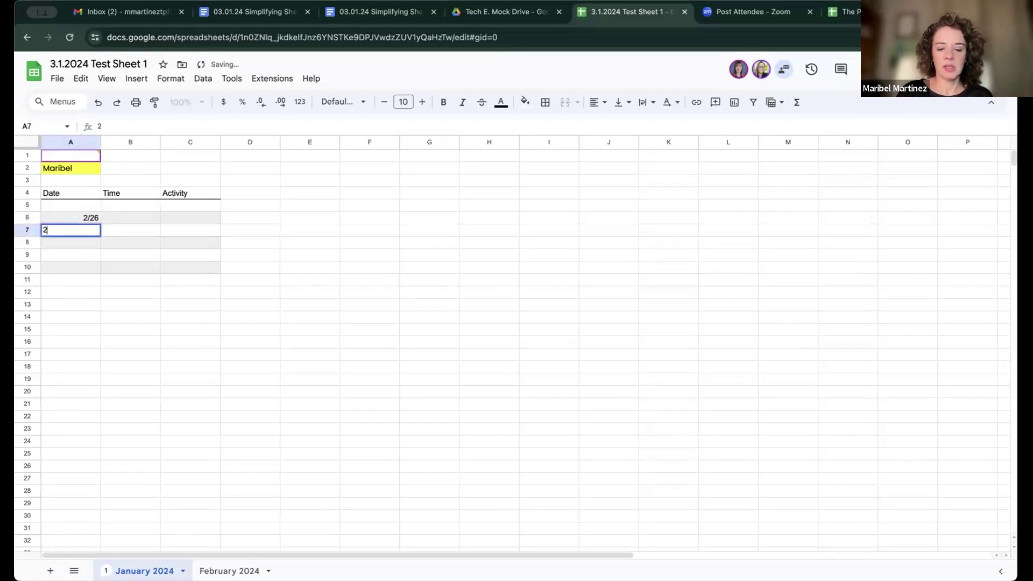
pyautogui.press('Return')
pyautogui.write('27')
pyautogui.press('Return')
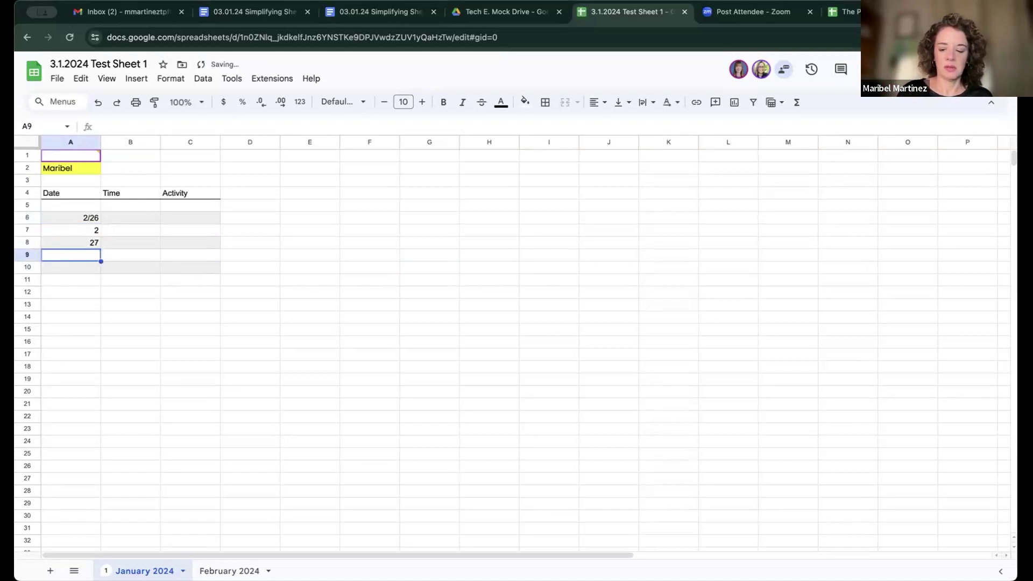
# Step: Correct A7 to 2/27 and enter 2/28 and 2/29 in A8 and A9
pyautogui.click(71, 229)
pyautogui.write('2/27')
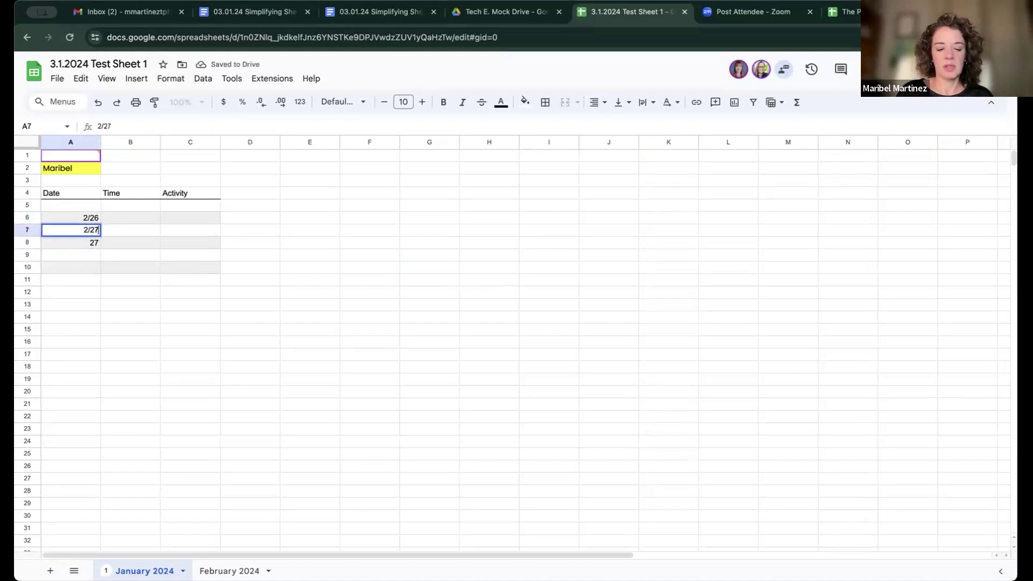
pyautogui.press('Return')
pyautogui.write('2/28')
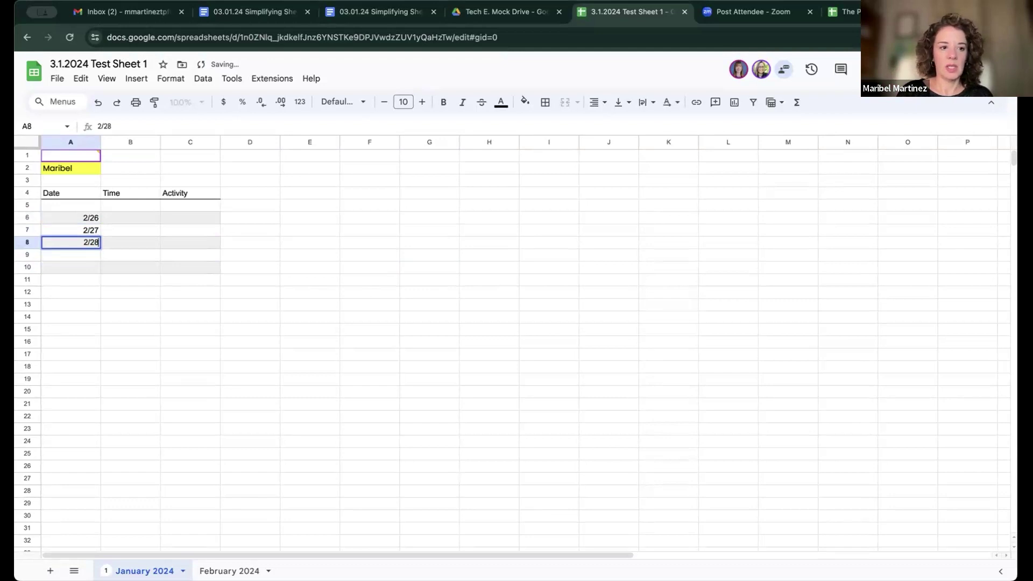
pyautogui.press('Return')
pyautogui.write('2/29')
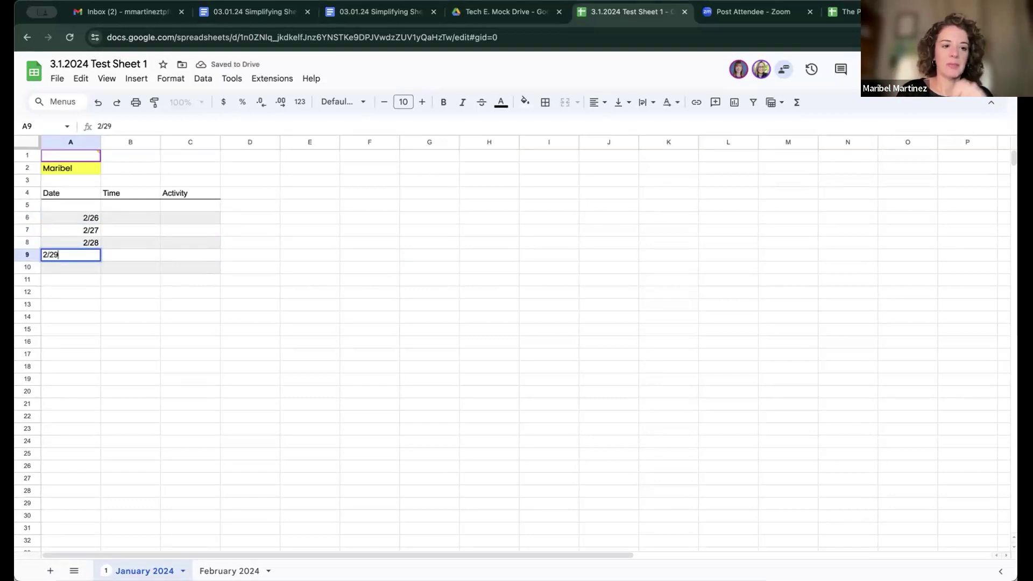
pyautogui.press('Tab')
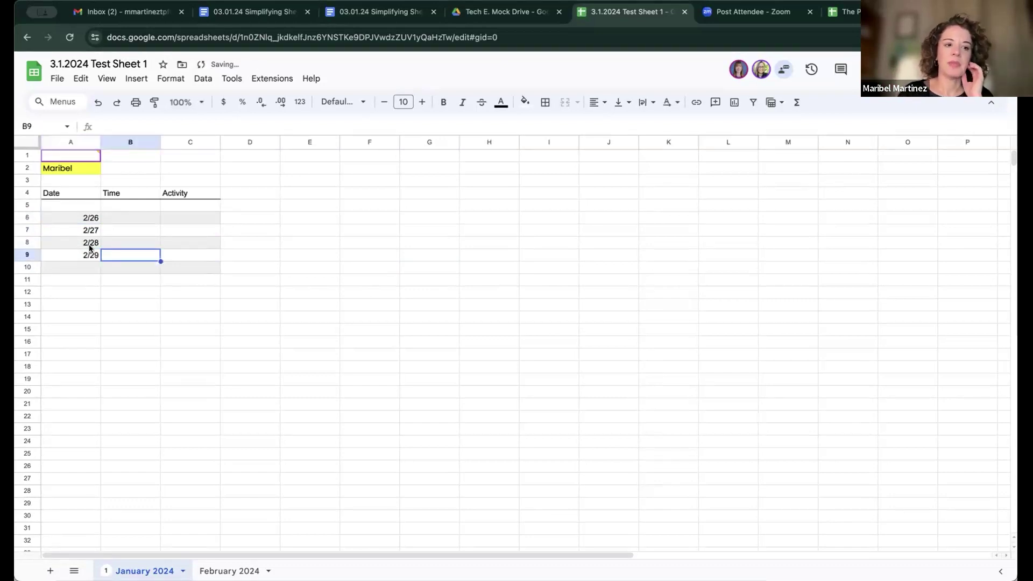
pyautogui.click(74, 141)
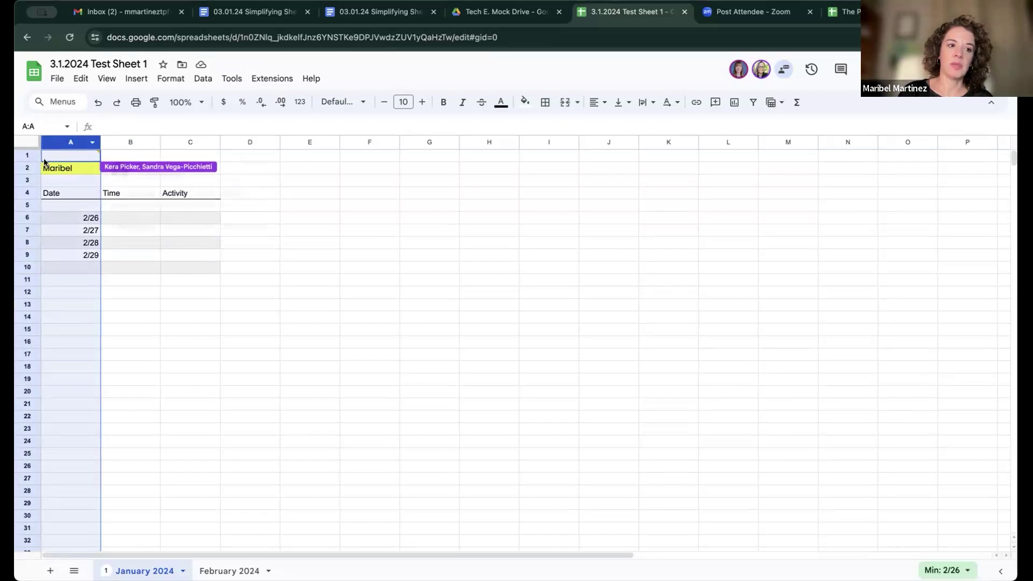
# Step: Center-align column A, briefly trying left alignment before settling on center
pyautogui.click(26, 155)
pyautogui.click(25, 166)
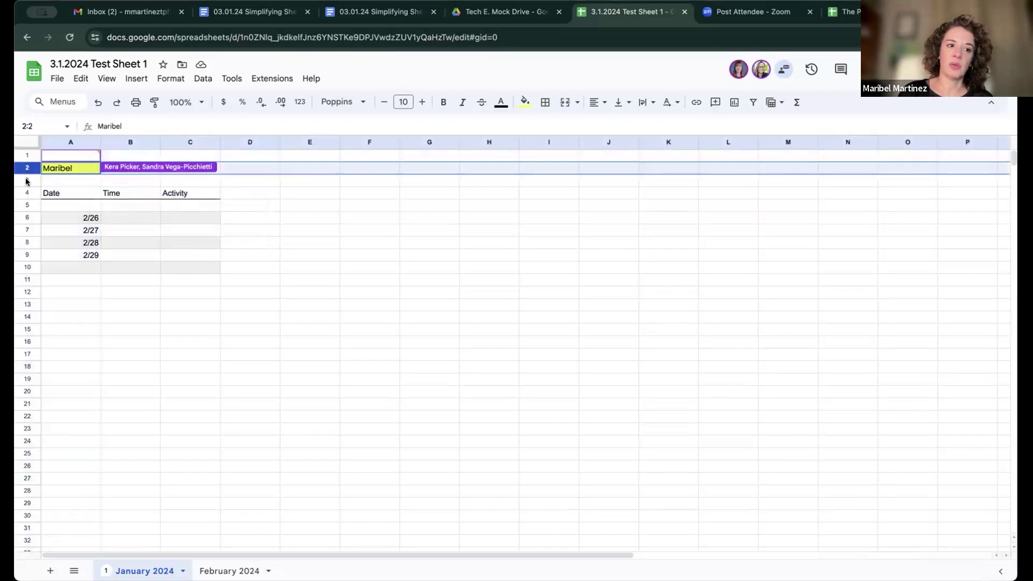
pyautogui.click(25, 180)
pyautogui.click(74, 143)
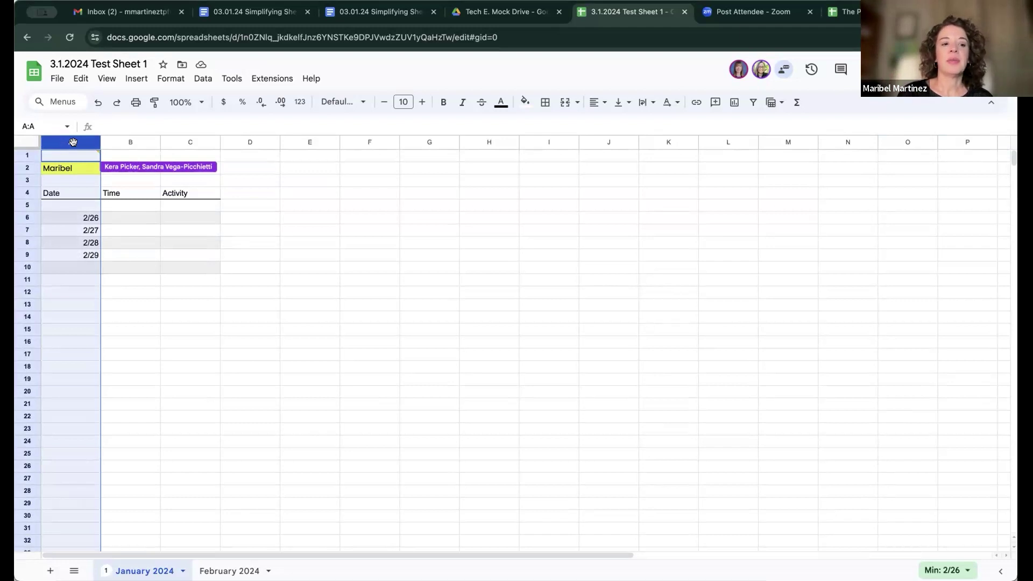
pyautogui.click(601, 105)
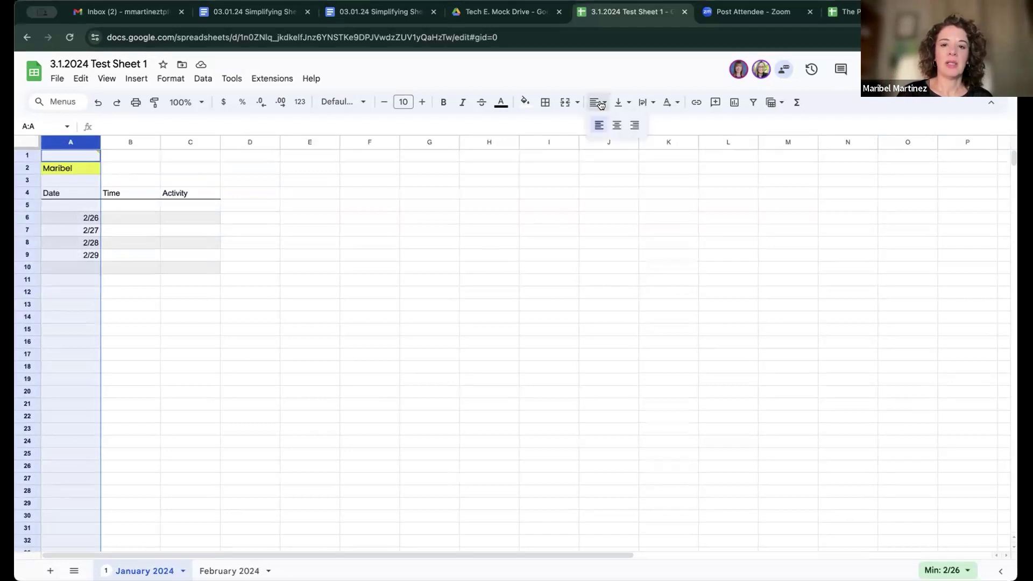
pyautogui.click(615, 127)
pyautogui.click(596, 102)
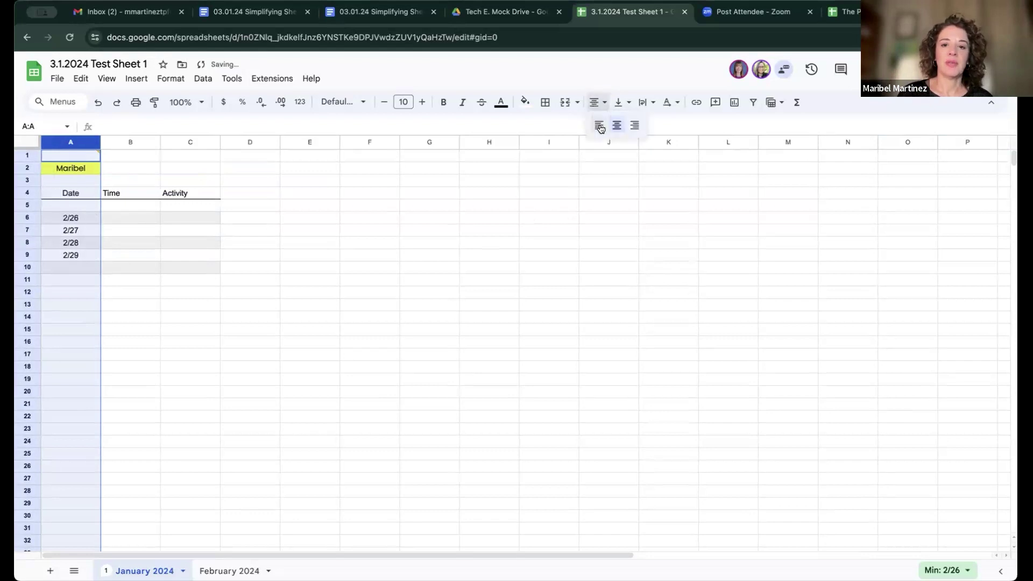
pyautogui.click(600, 127)
pyautogui.click(595, 103)
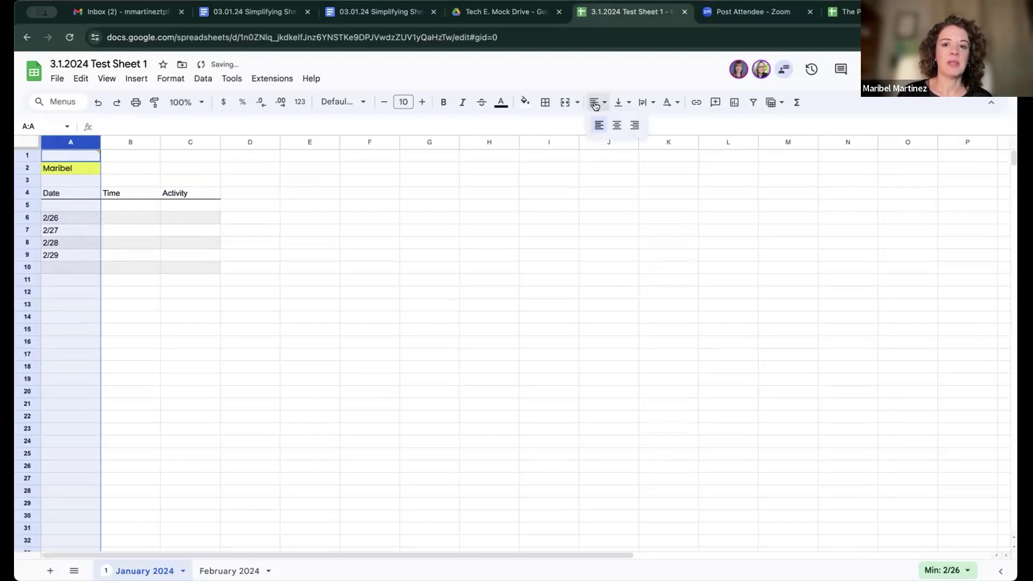
pyautogui.click(616, 125)
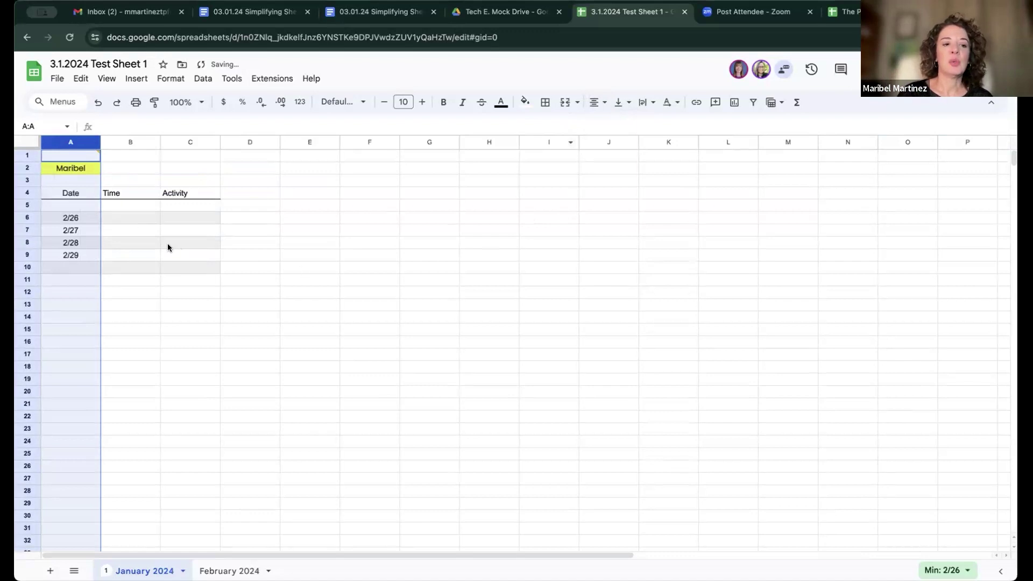
# Step: Enter the hours 1.0, 2.0, 2.5 and 0.5 into B6:B9
pyautogui.click(132, 218)
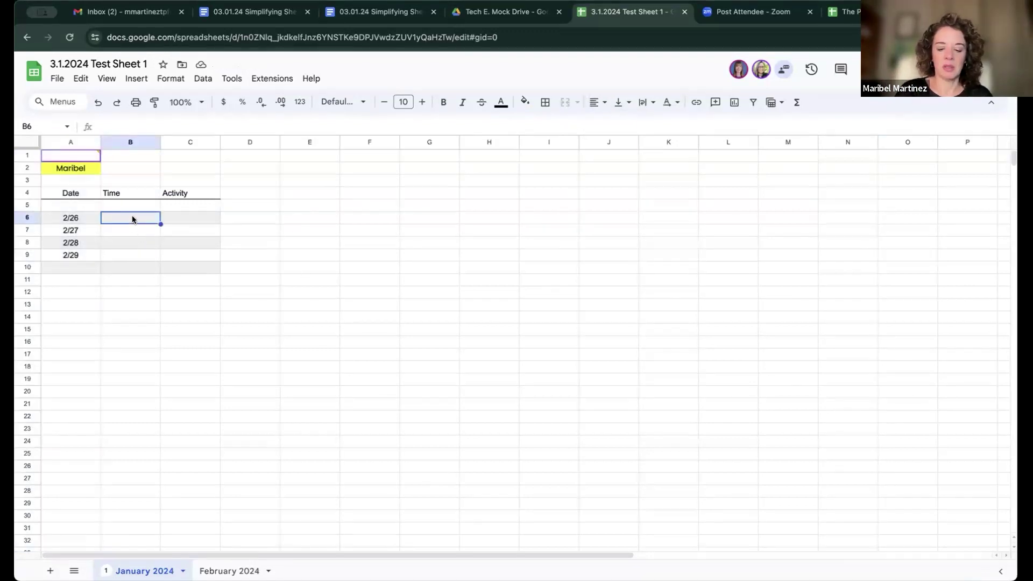
pyautogui.write('1.0')
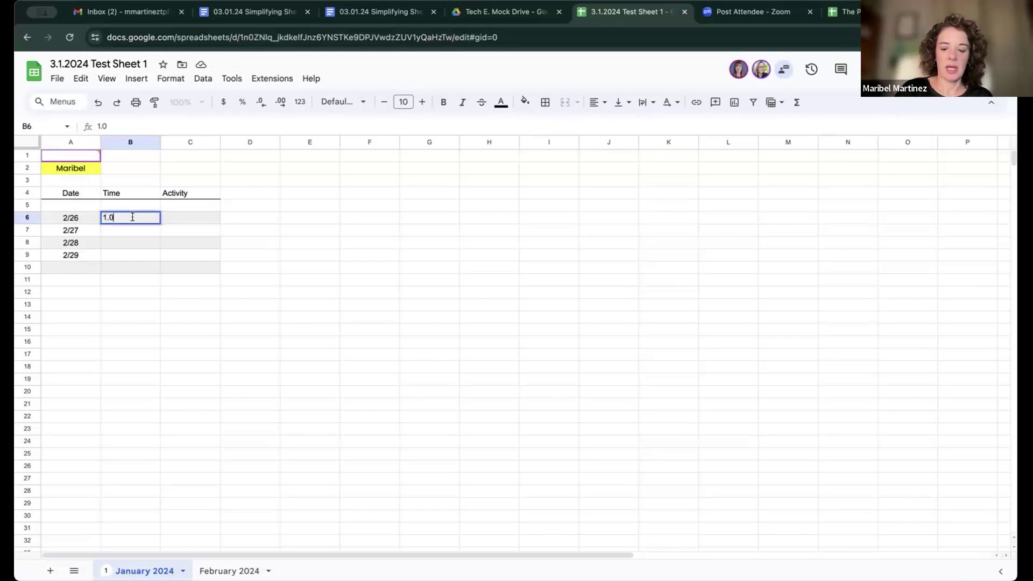
pyautogui.press('Return')
pyautogui.write('2.0')
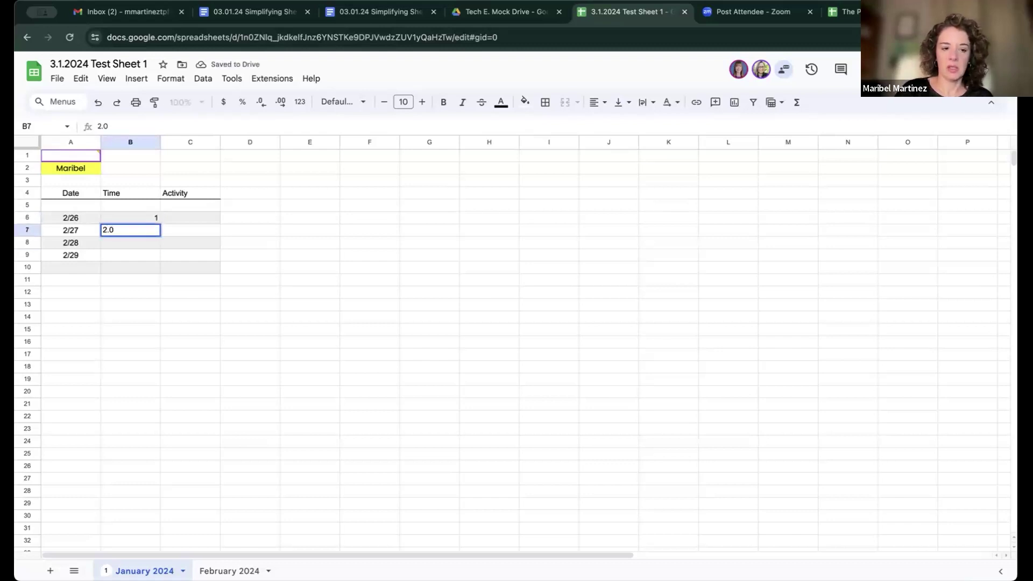
pyautogui.press('Return')
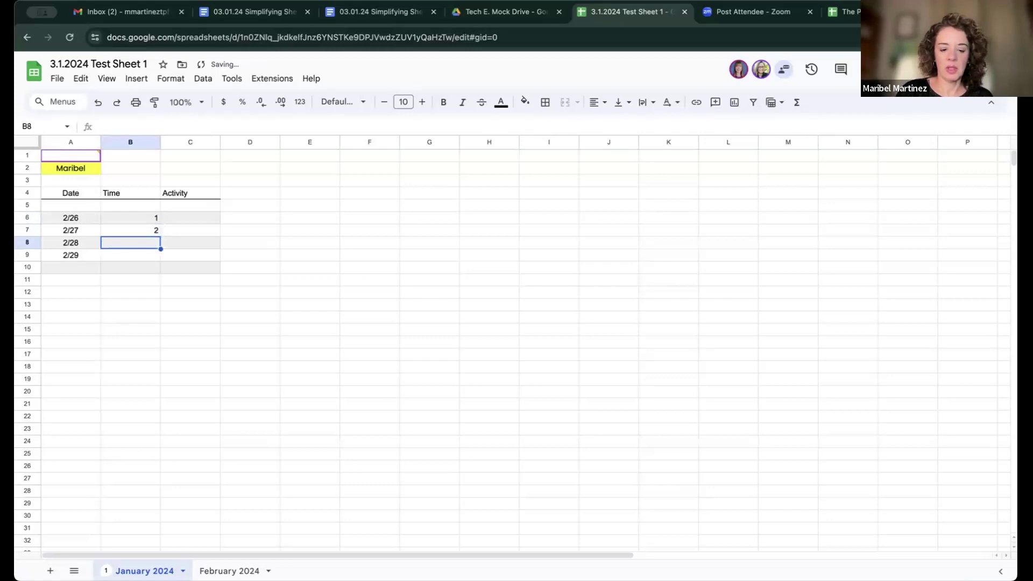
pyautogui.write('2.5')
pyautogui.press('Return')
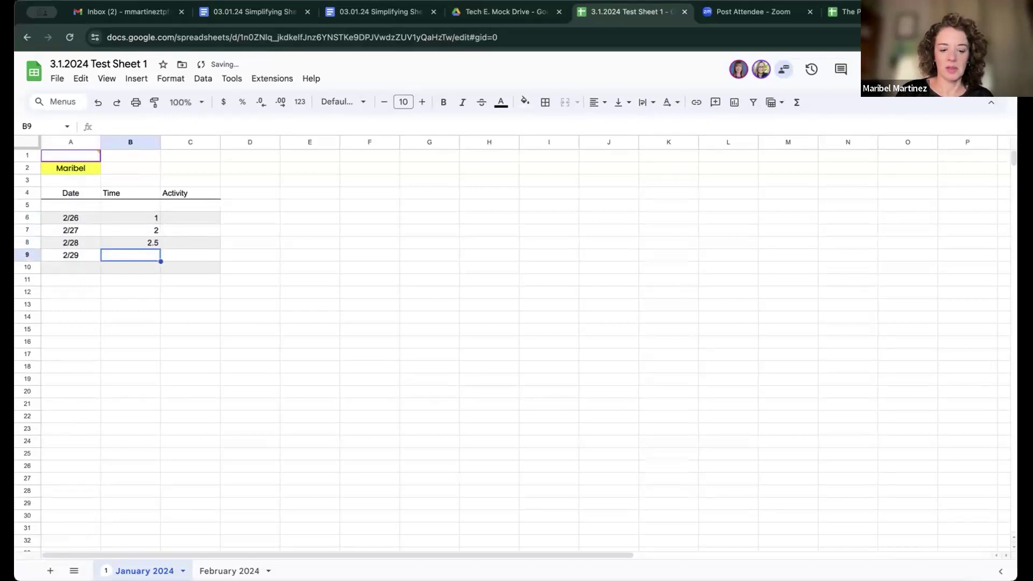
pyautogui.write('0.5')
pyautogui.press('Up')
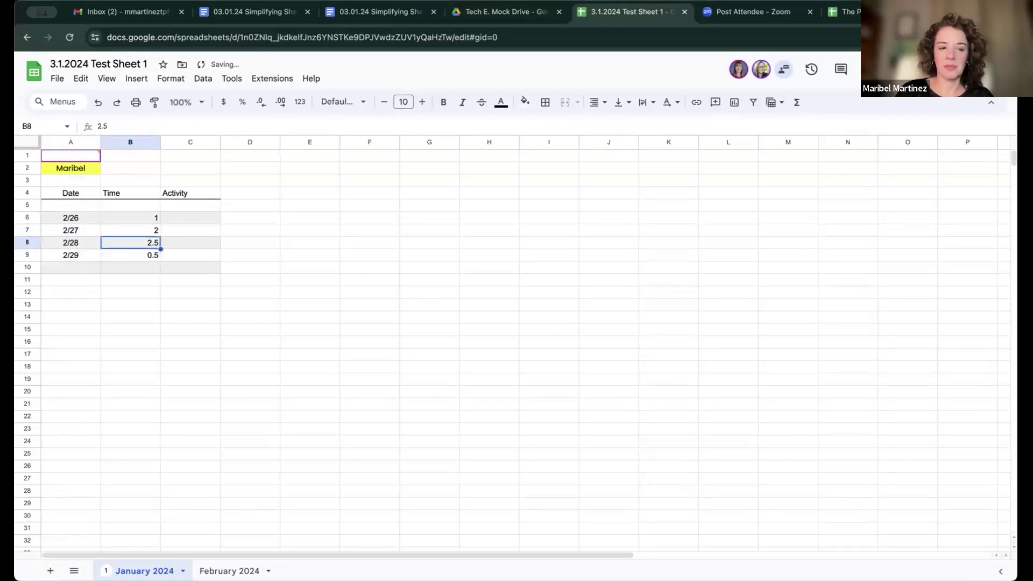
pyautogui.click(143, 218)
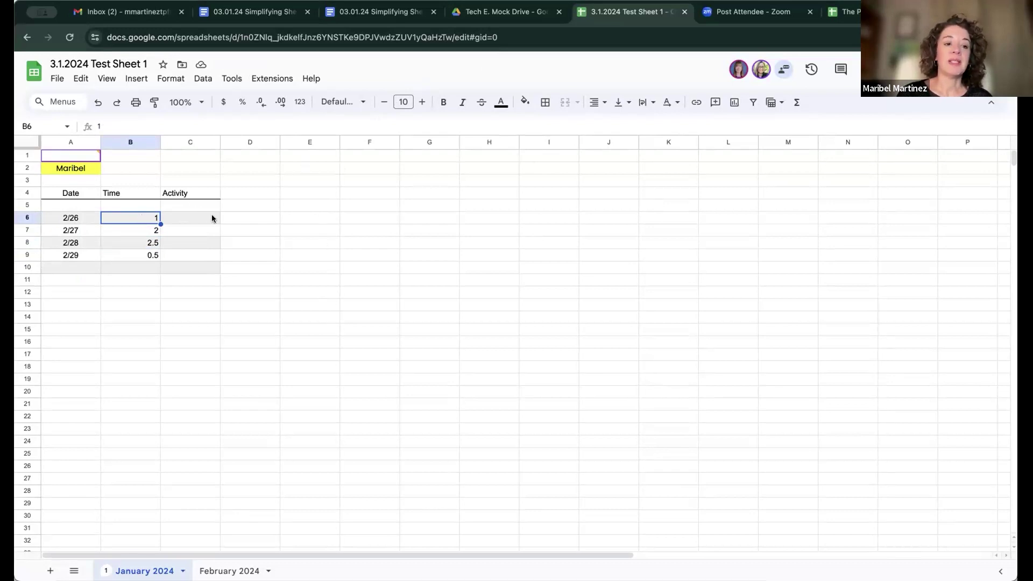
# Step: Show the Time values in column B with one decimal place (1.0, 2.0, 2.5, 0.5)
pyautogui.click(280, 103)
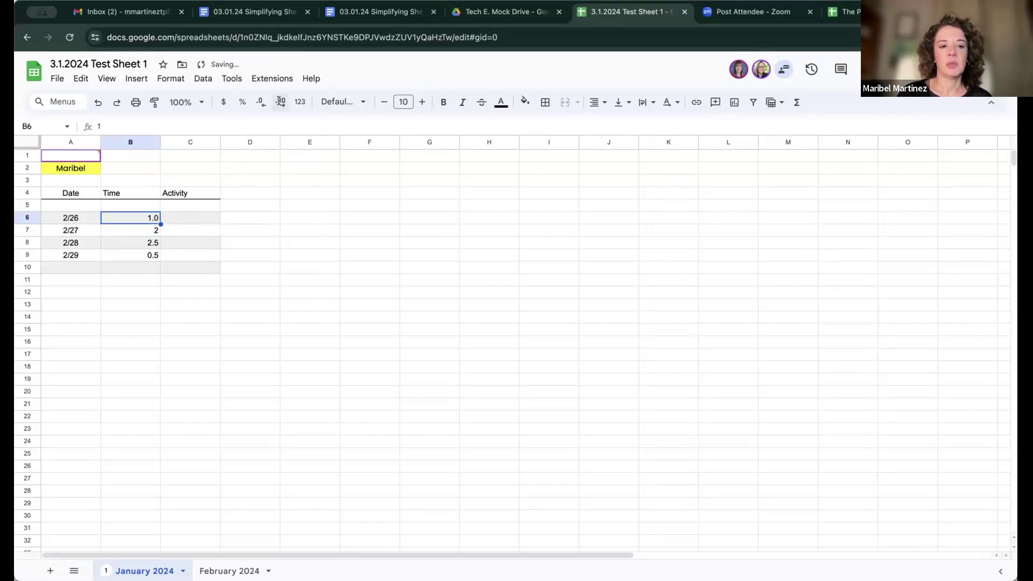
pyautogui.click(149, 232)
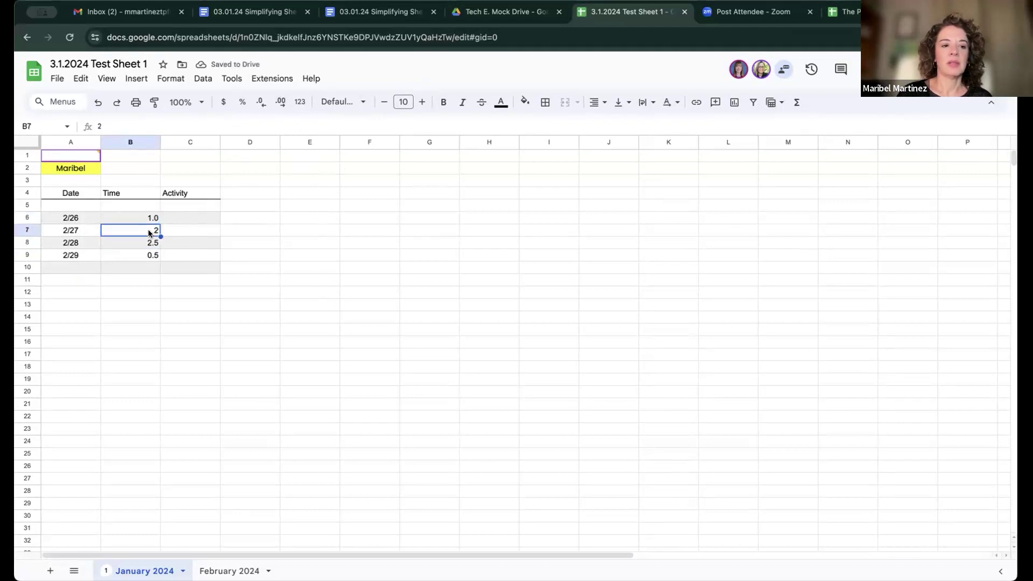
pyautogui.click(279, 102)
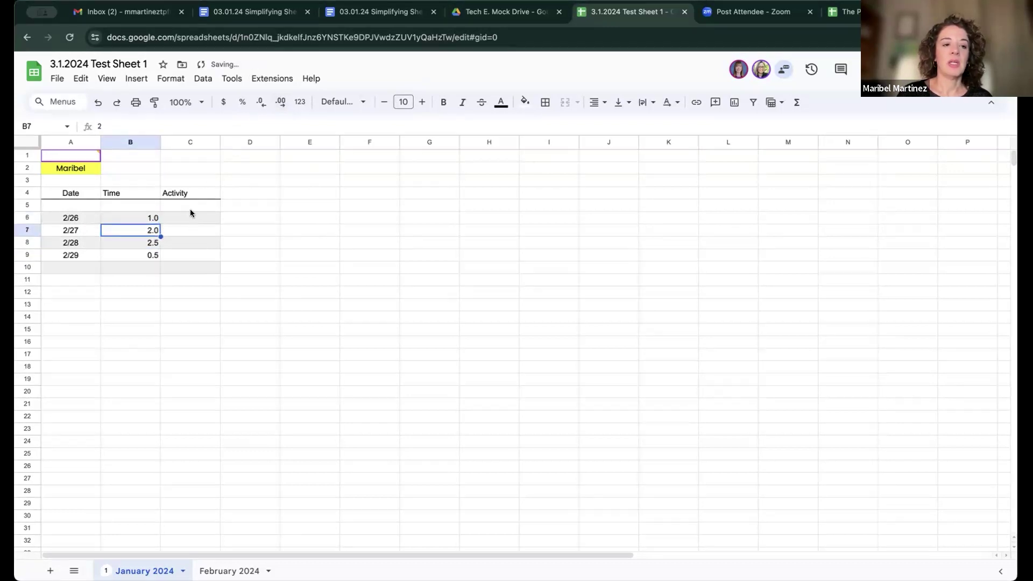
pyautogui.click(143, 145)
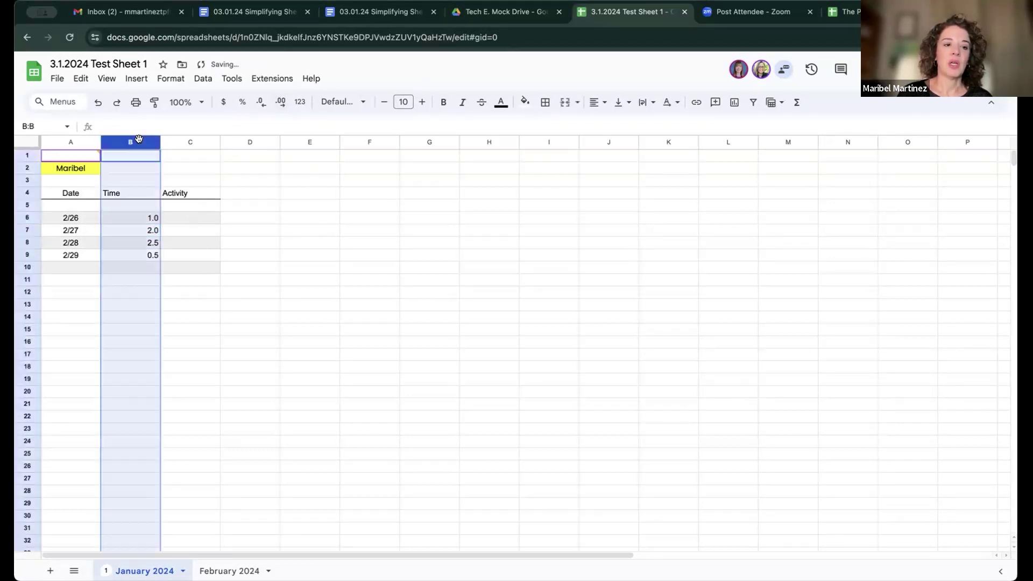
pyautogui.click(280, 103)
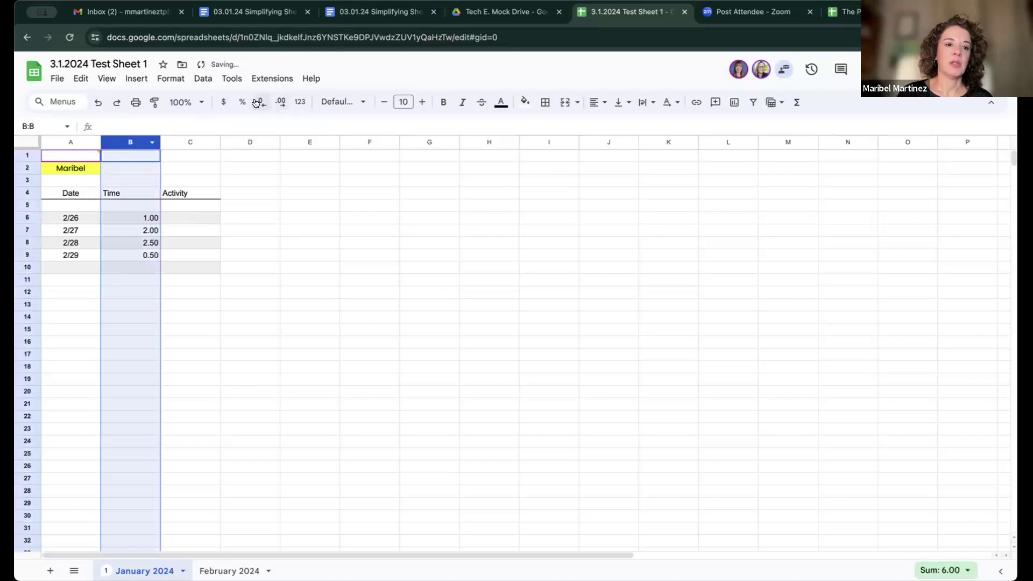
pyautogui.click(256, 104)
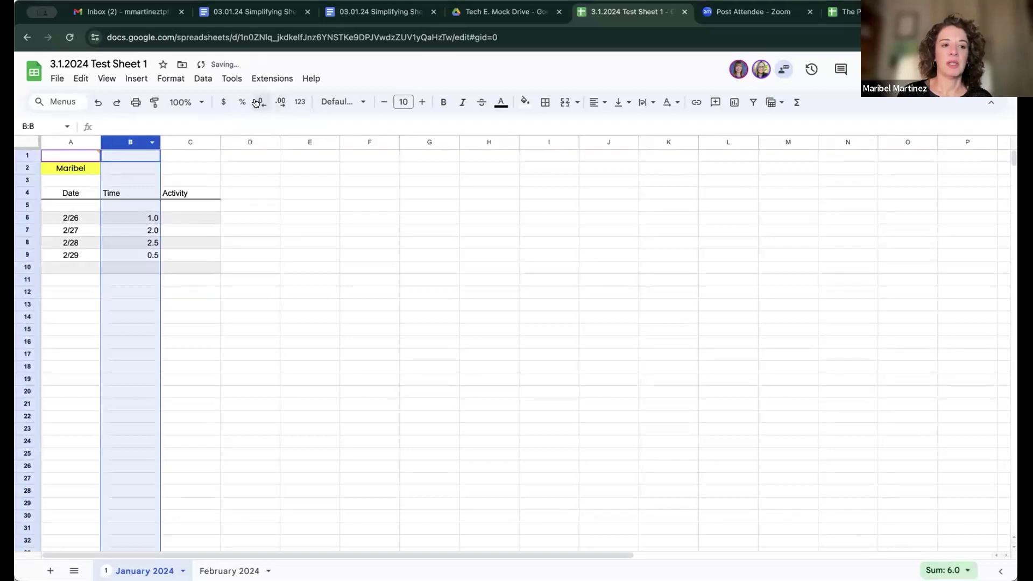
# Step: Center-align the Time values in column B
pyautogui.click(597, 103)
pyautogui.click(617, 125)
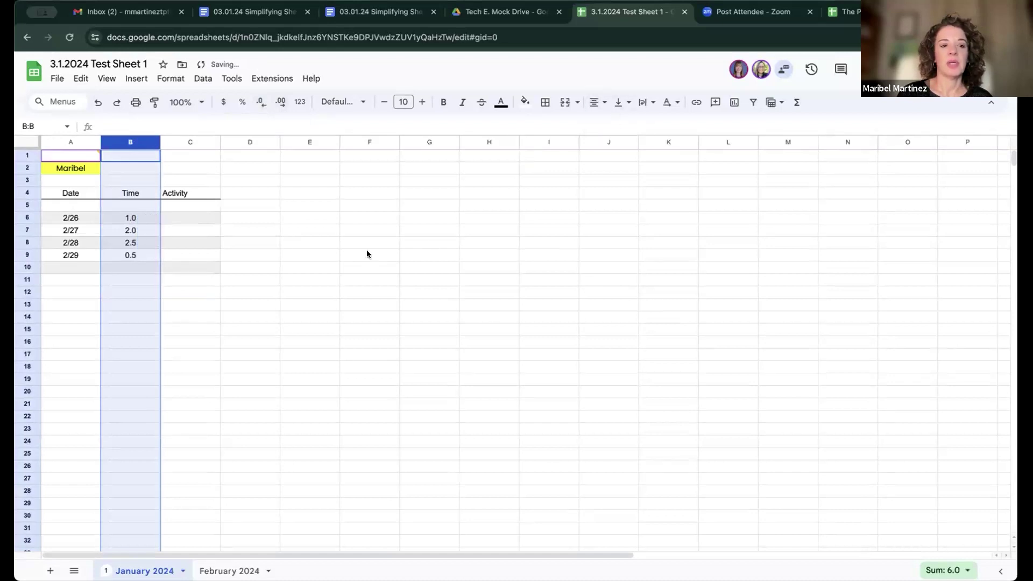
pyautogui.click(352, 263)
pyautogui.click(191, 218)
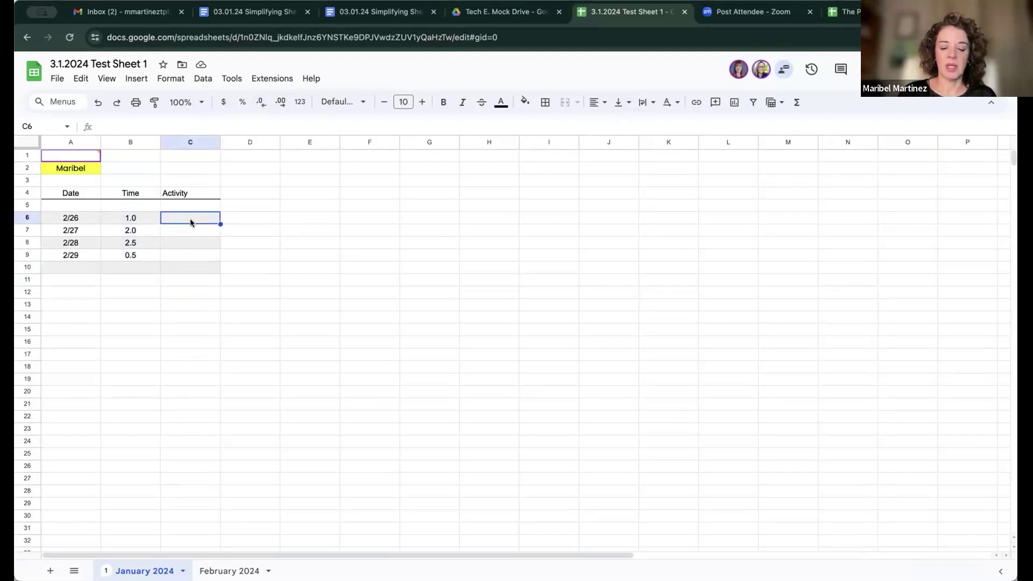
# Step: Enter the activities Calendar, Drive, Class and Meeting in C6 through C9
pyautogui.write('Cal')
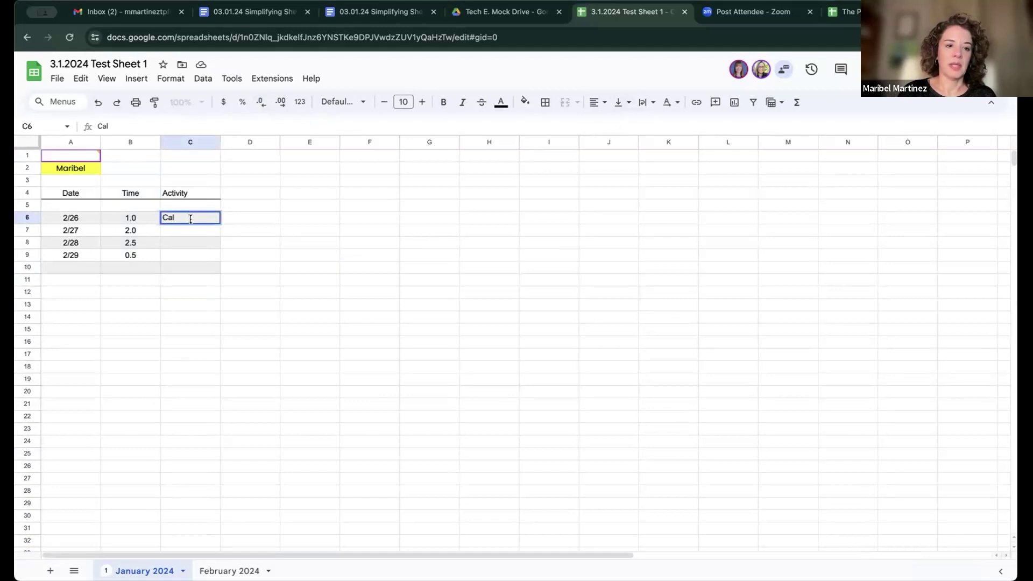
pyautogui.write('endar')
pyautogui.press('Return')
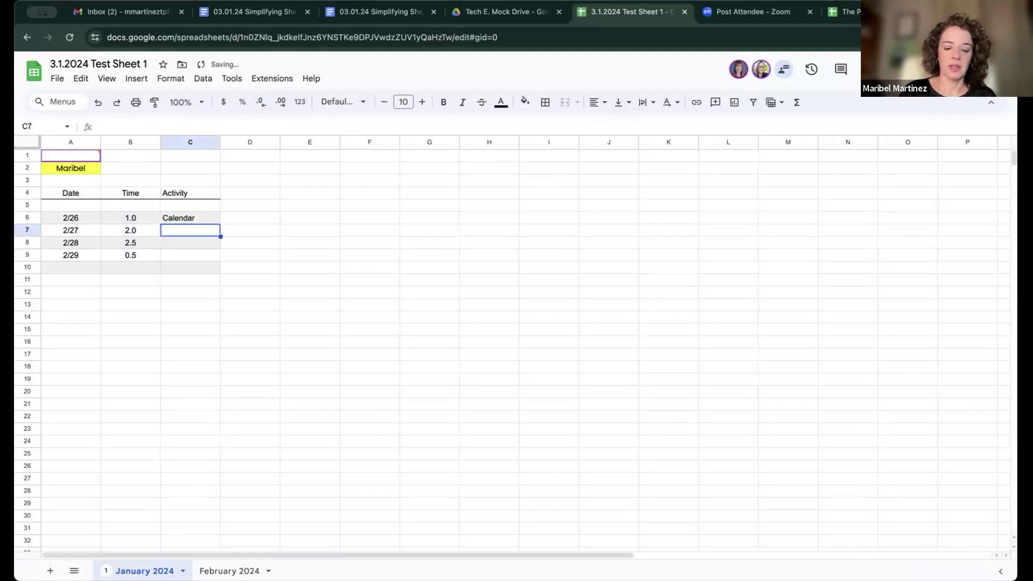
pyautogui.write('Drive')
pyautogui.press('Return')
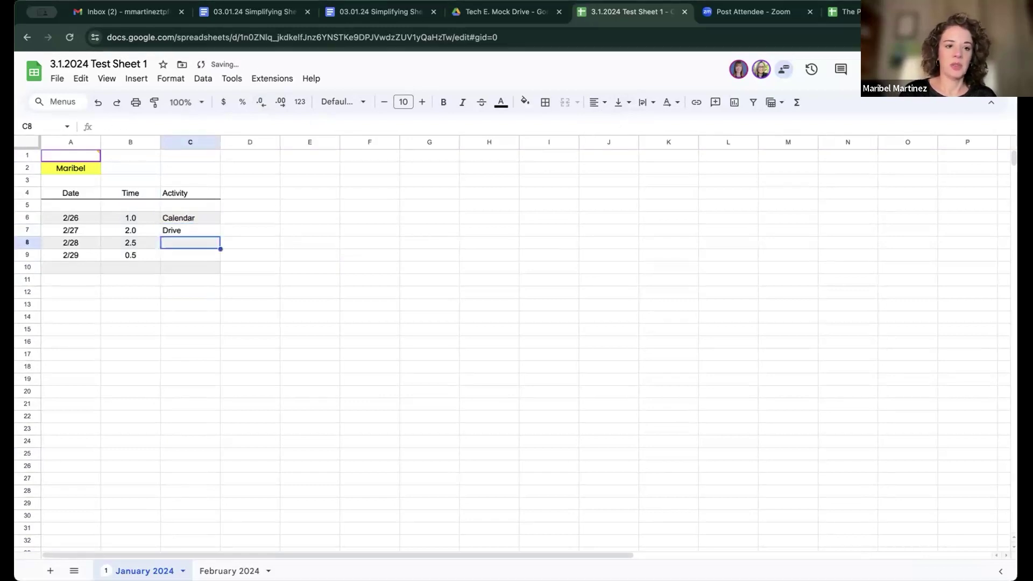
pyautogui.write('Class')
pyautogui.press('Return')
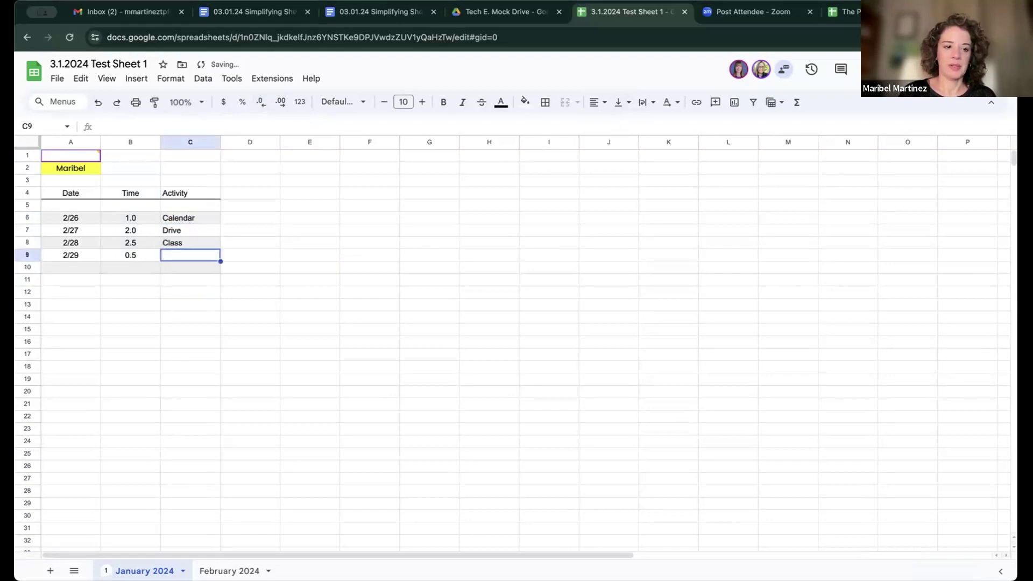
pyautogui.write('Meeting')
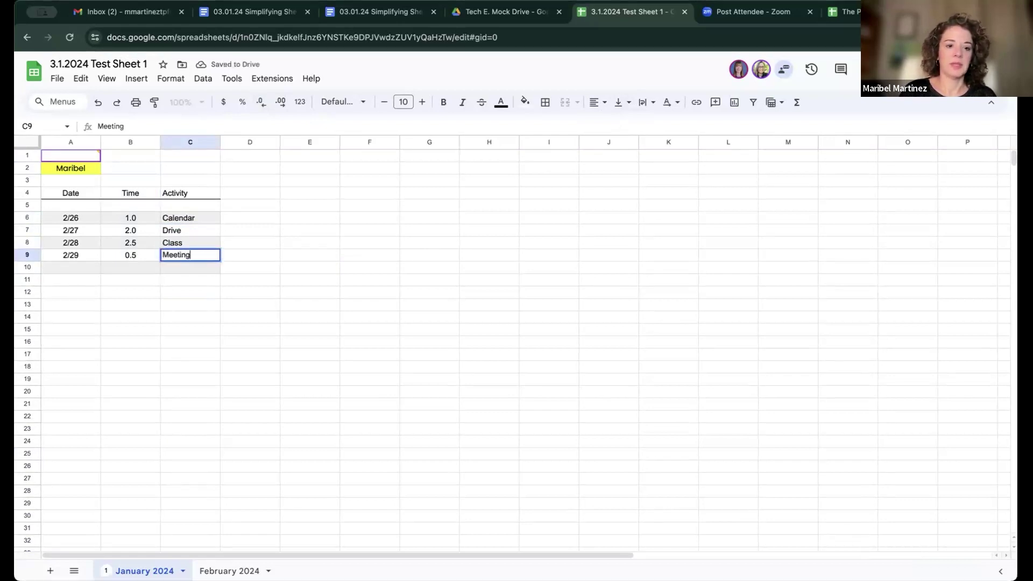
pyautogui.press('Return')
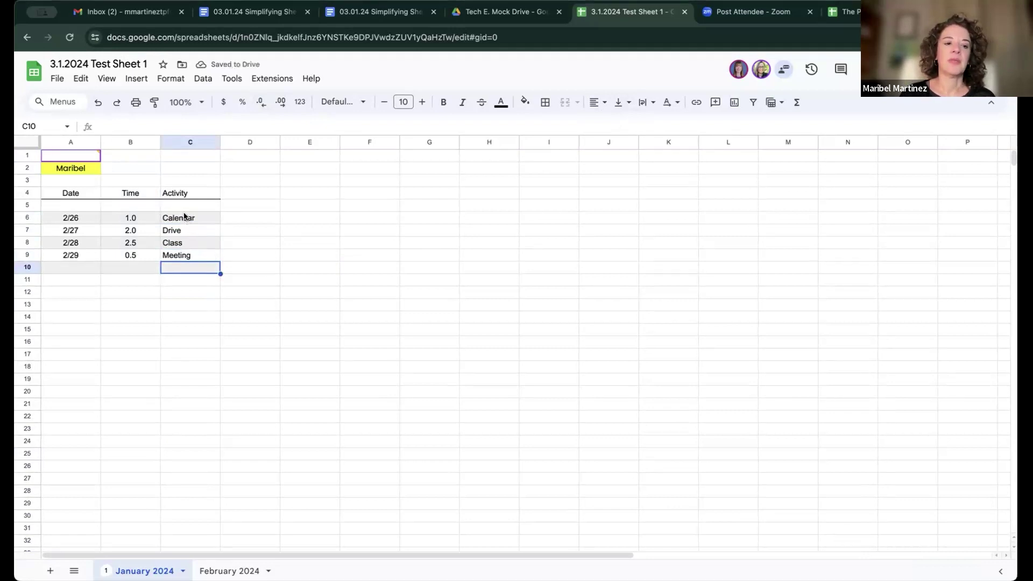
pyautogui.click(193, 141)
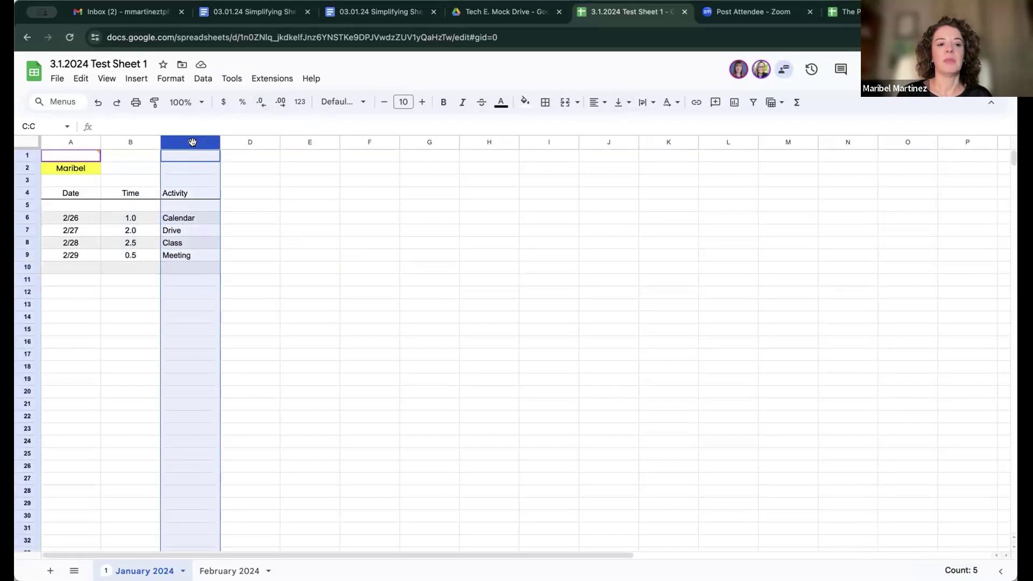
pyautogui.click(144, 216)
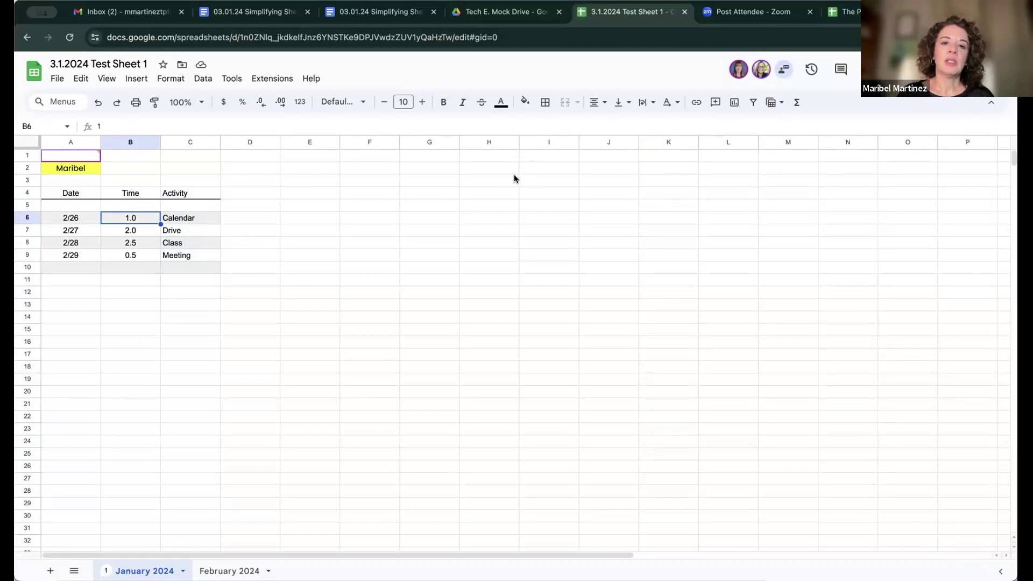
pyautogui.click(796, 104)
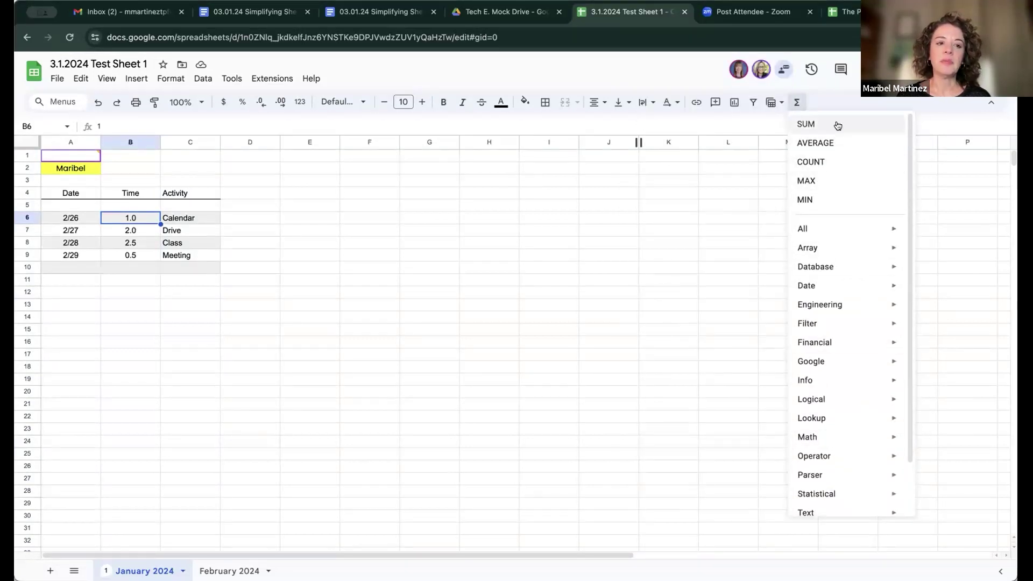
pyautogui.click(266, 155)
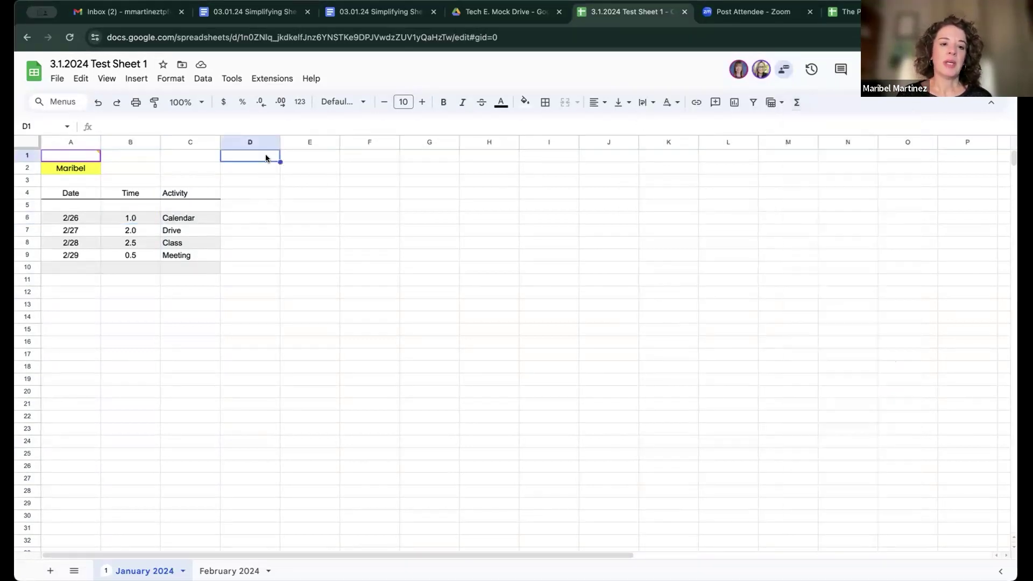
# Step: Type the label Total in D1 and right-align it
pyautogui.click(310, 160)
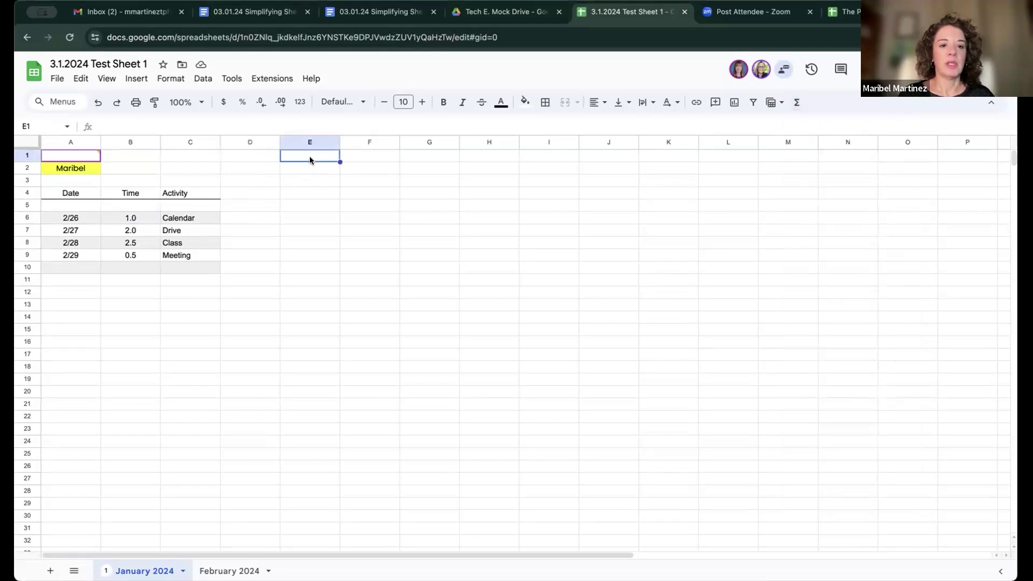
pyautogui.press('Left')
pyautogui.write('Total')
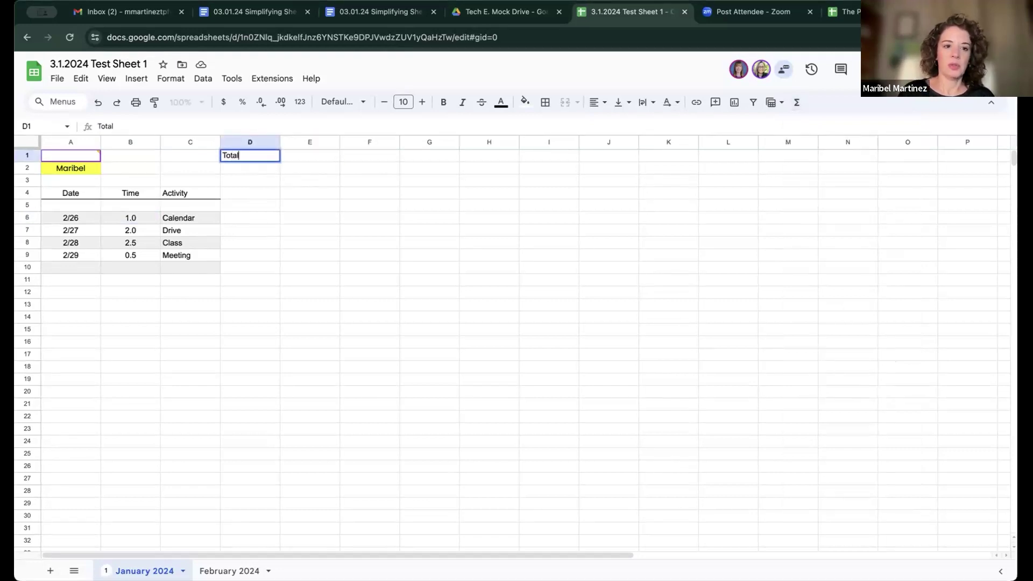
pyautogui.press('Tab')
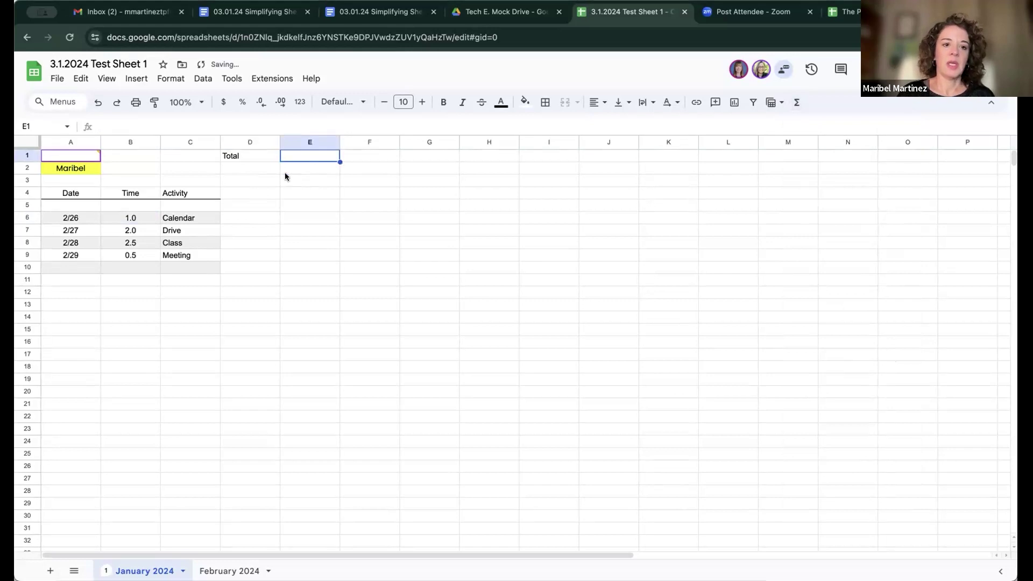
pyautogui.click(257, 153)
pyautogui.click(597, 103)
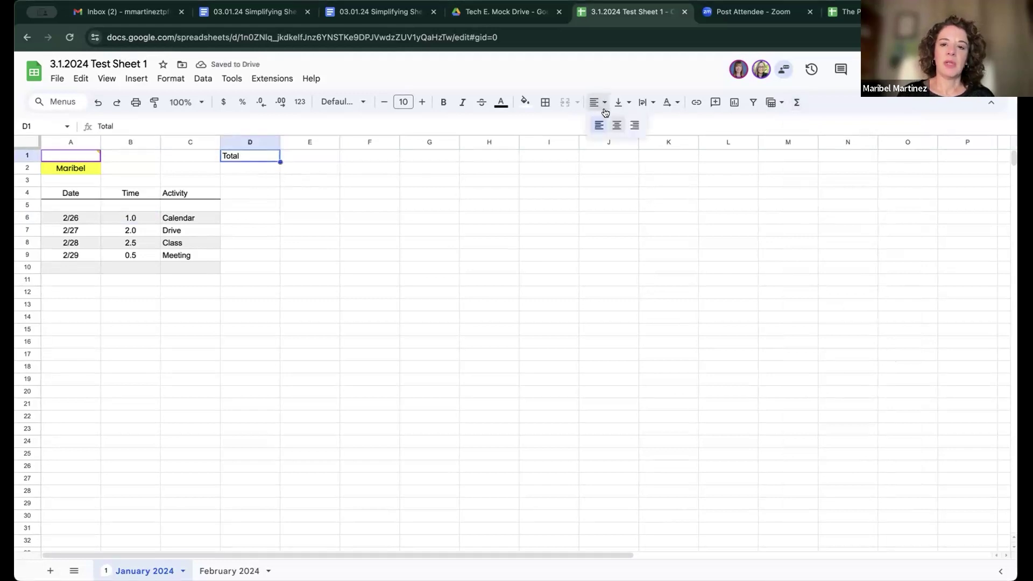
pyautogui.click(633, 125)
pyautogui.click(312, 160)
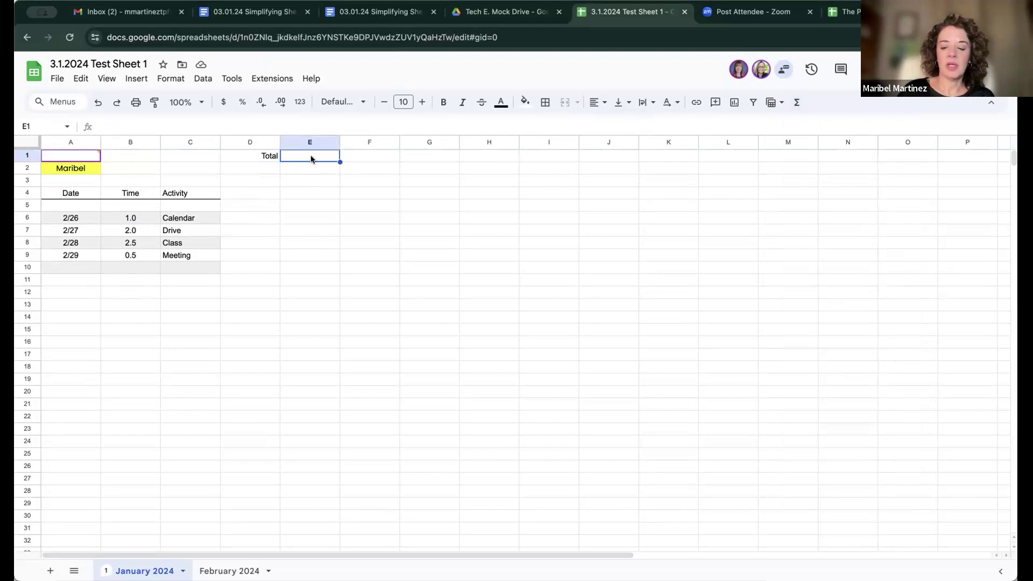
# Step: Enter =SUM(B6) in E1 so the Total shows 1.0
pyautogui.write('=')
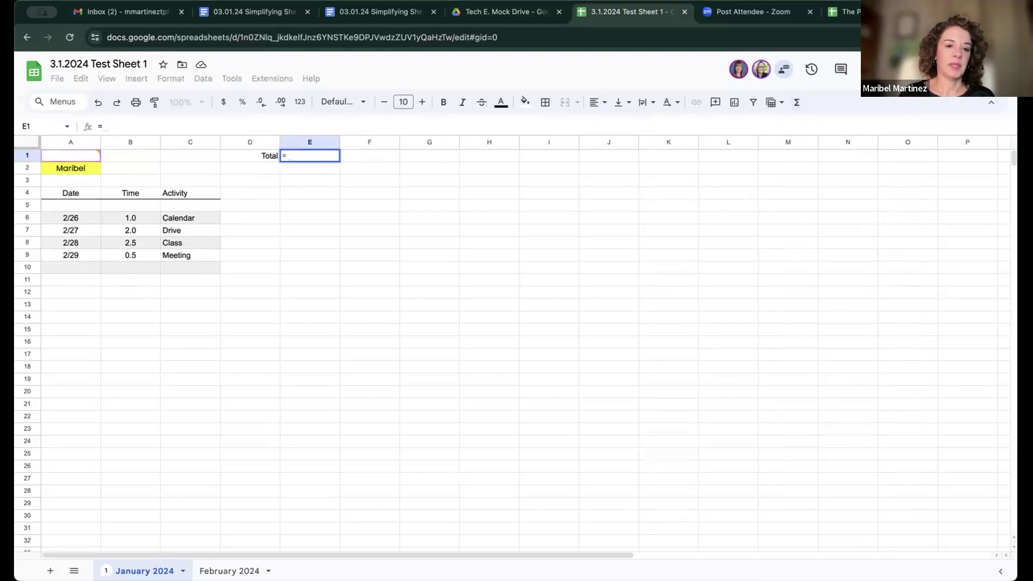
pyautogui.click(113, 119)
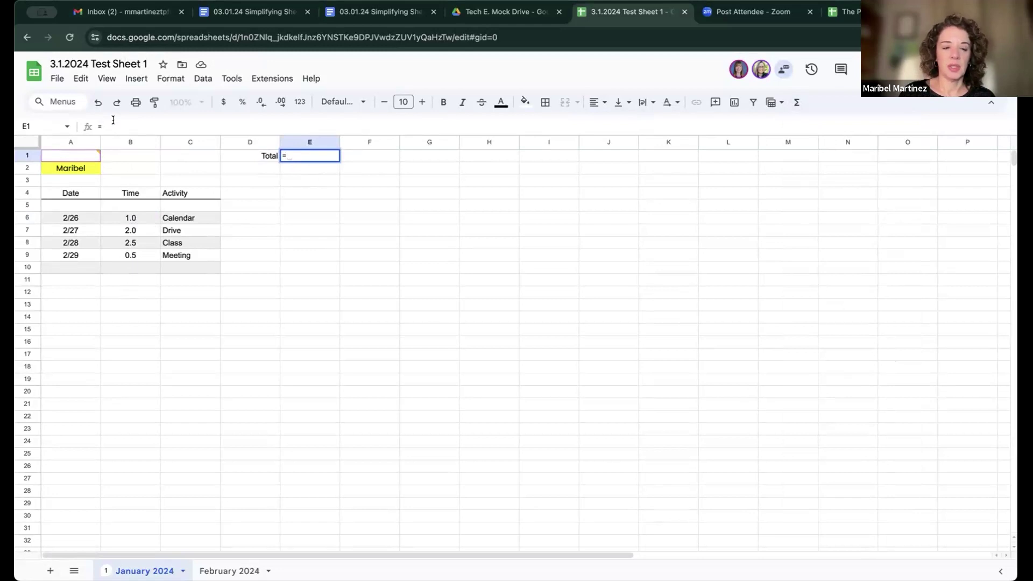
pyautogui.write('SUM')
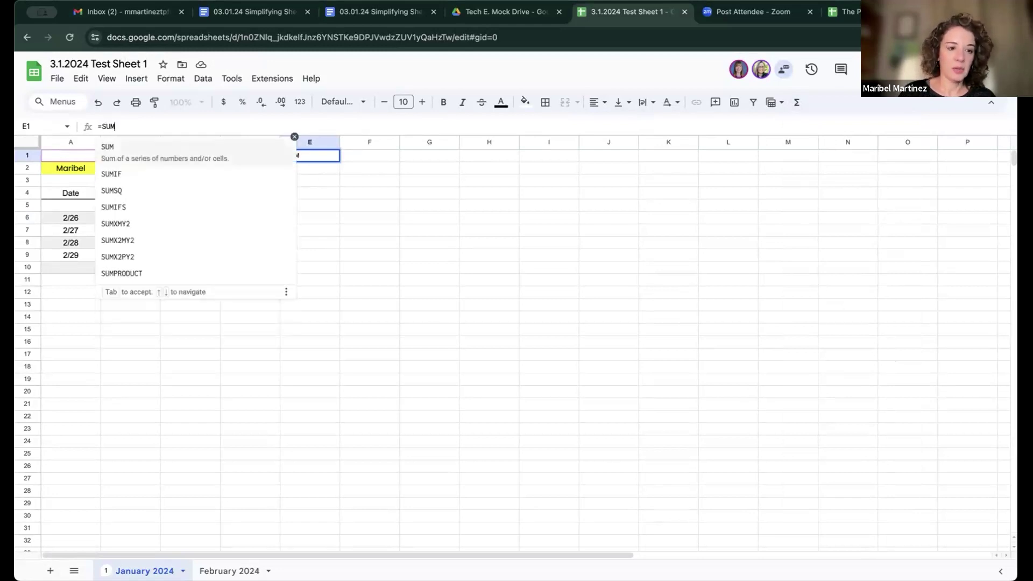
pyautogui.click(114, 146)
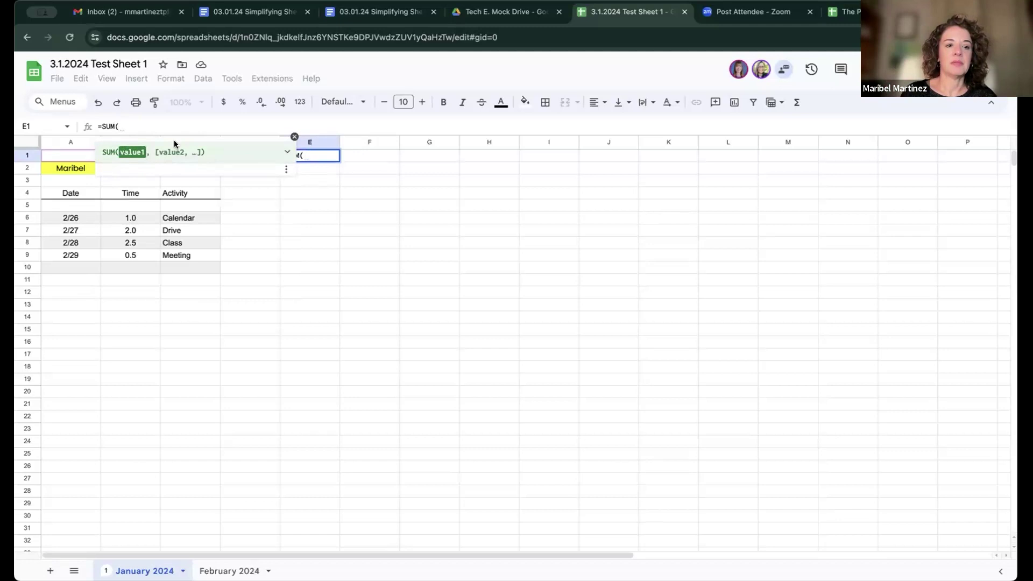
pyautogui.click(305, 156)
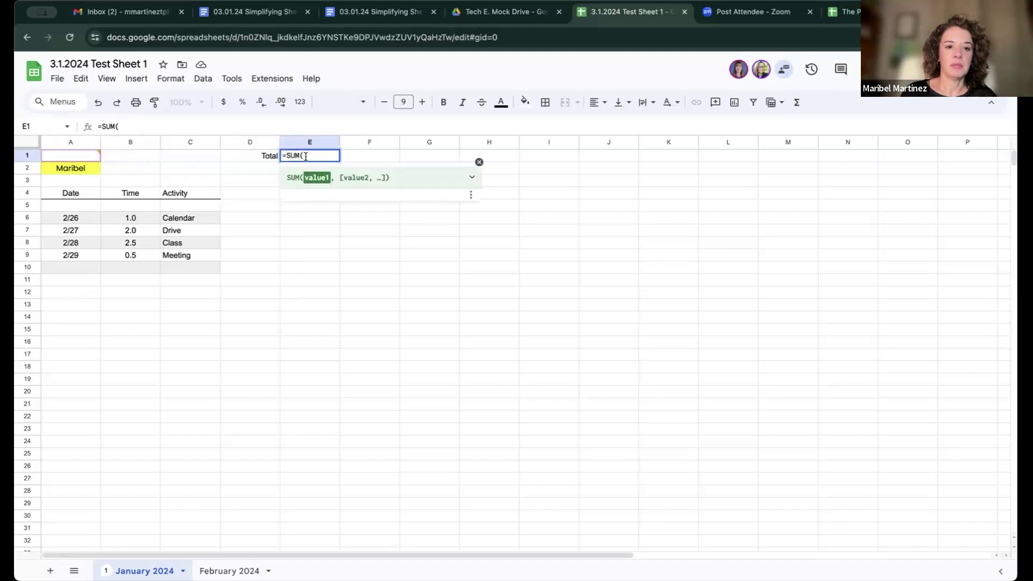
pyautogui.write('B6')
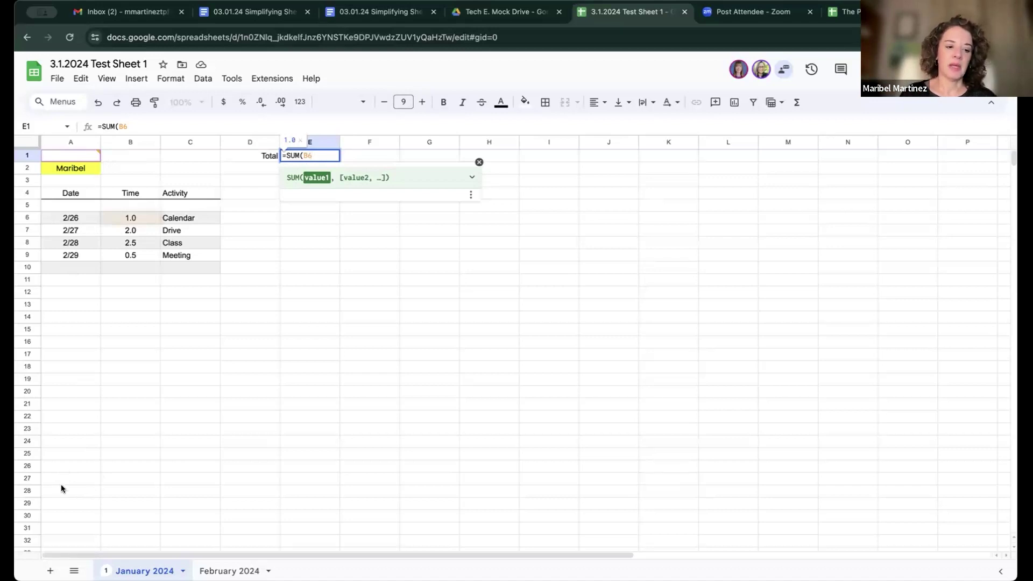
pyautogui.click(62, 520)
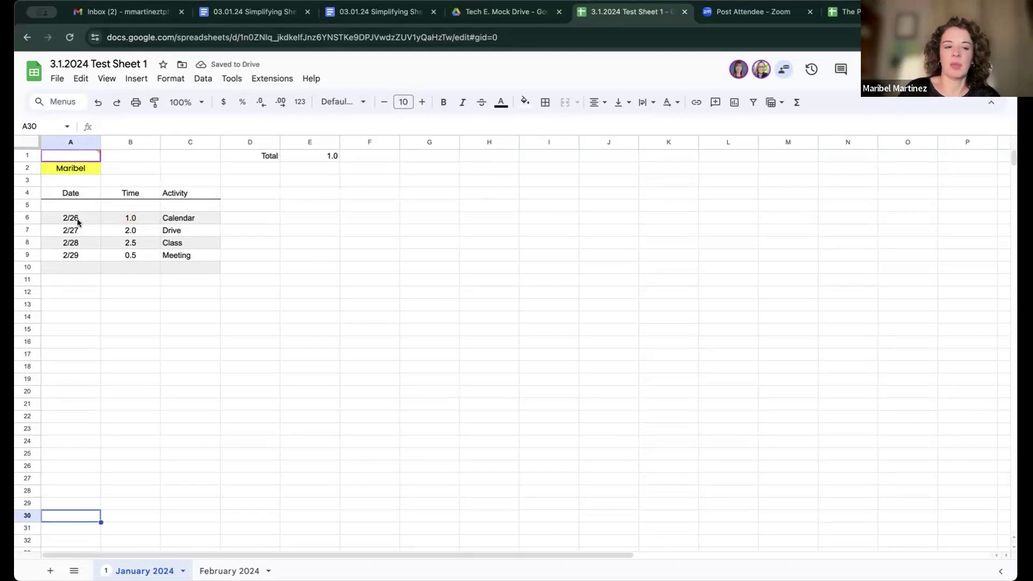
# Step: Extend E1's formula to SUM(B6:B30), making the Total 6.0
pyautogui.click(309, 157)
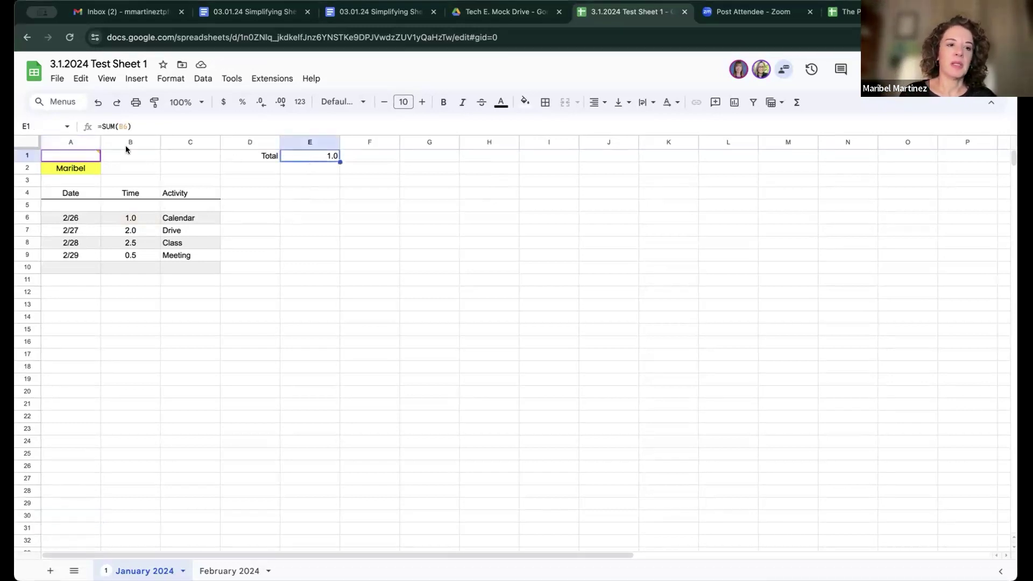
pyautogui.click(125, 126)
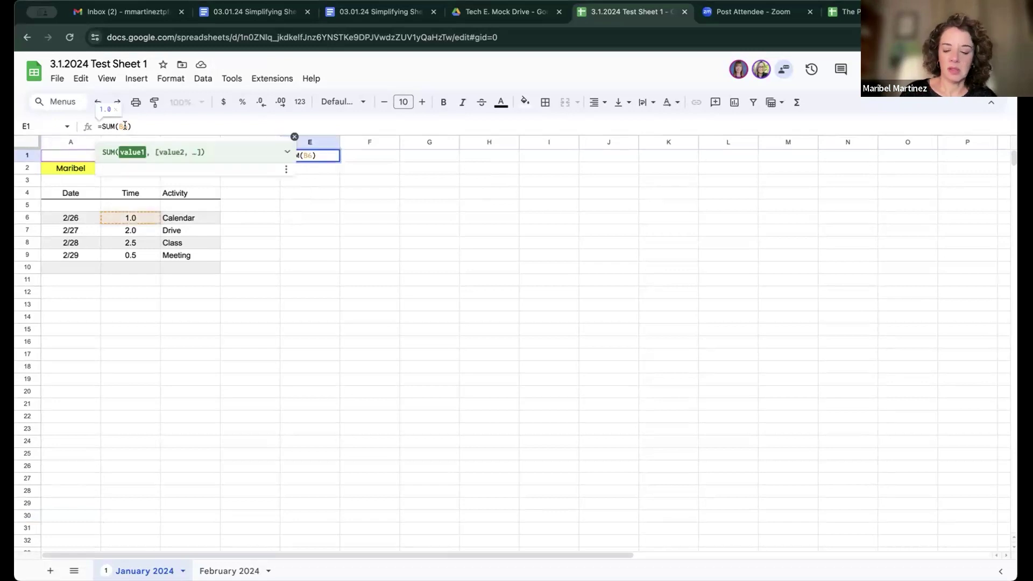
pyautogui.write(':')
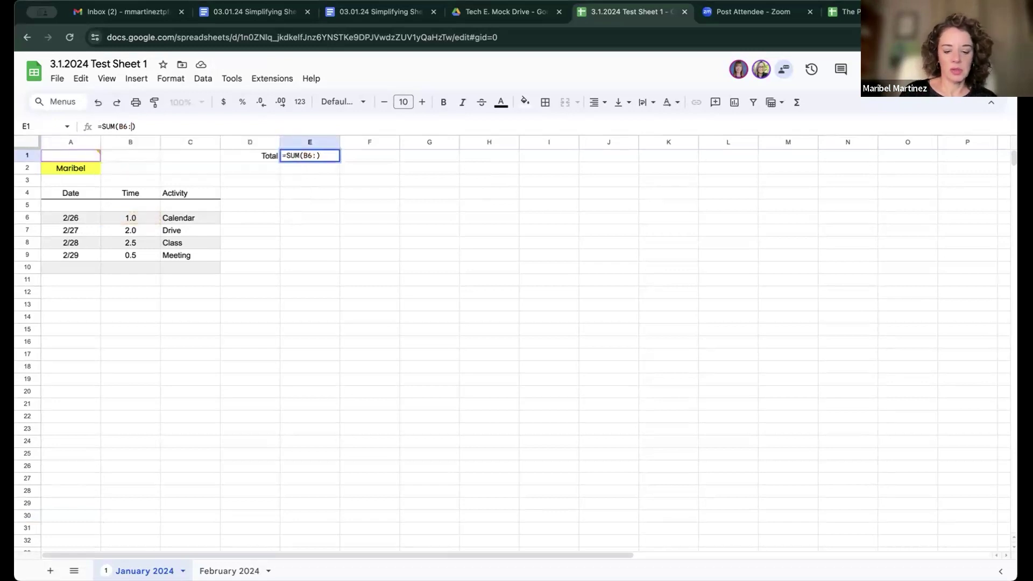
pyautogui.write('B')
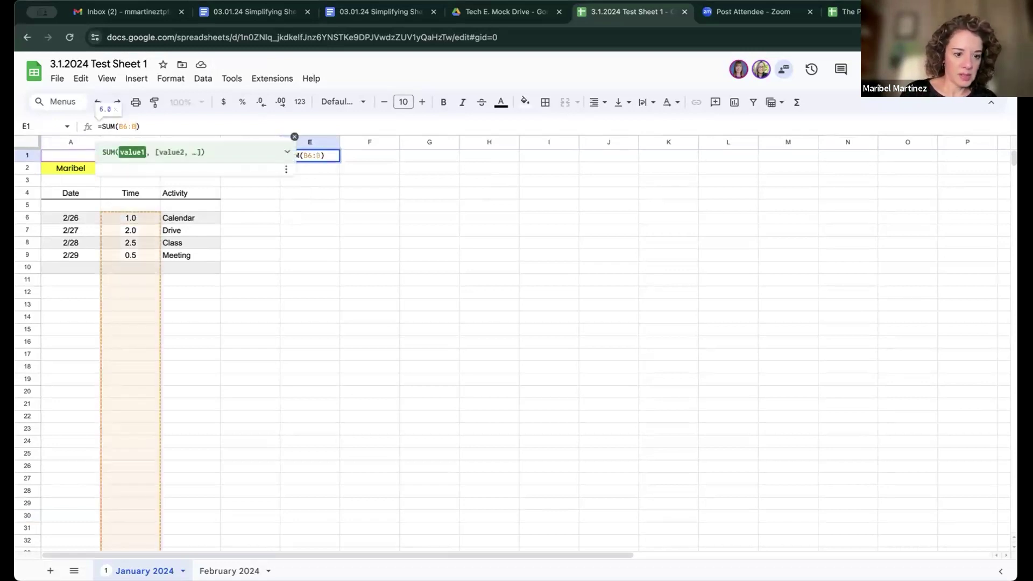
pyautogui.write('30')
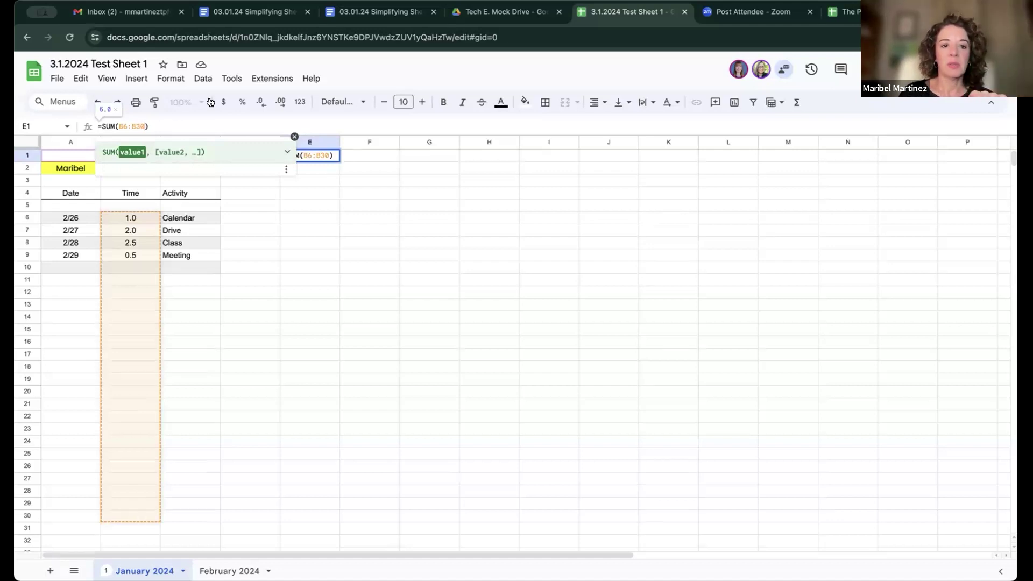
pyautogui.press('Return')
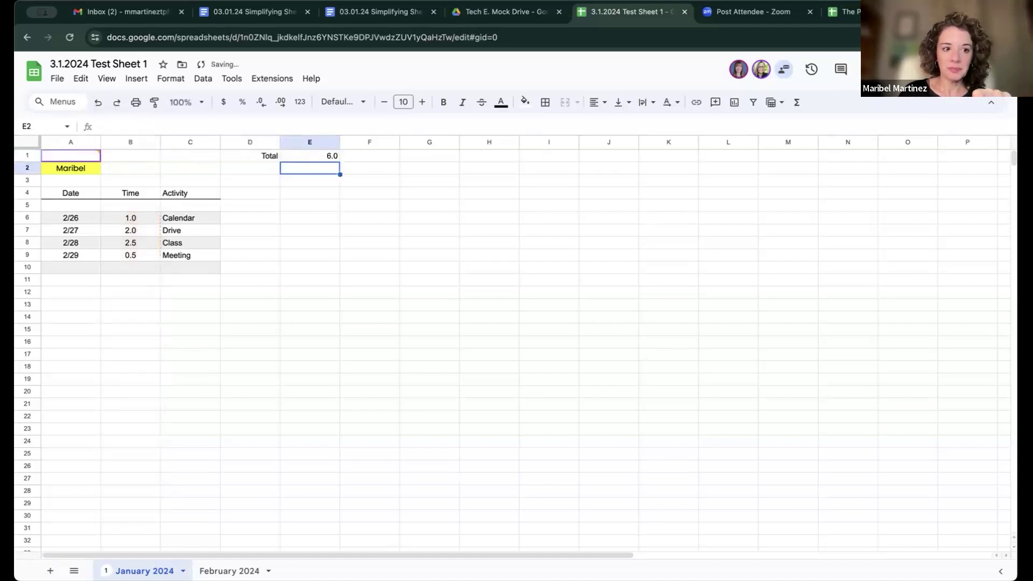
pyautogui.click(313, 156)
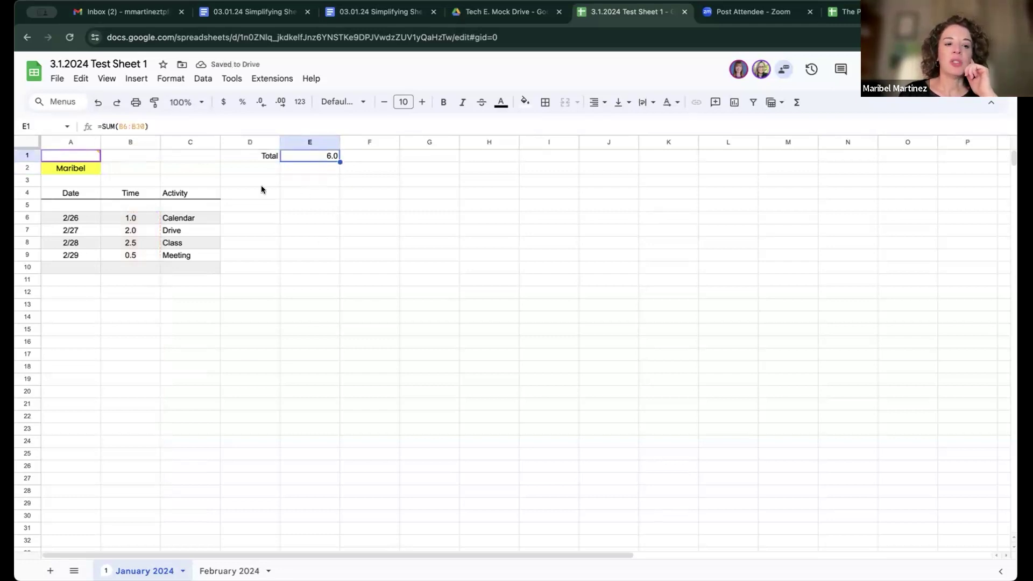
# Step: Enter 4.0 in B14, raising the Total to 10.0
pyautogui.click(132, 316)
pyautogui.write('4.0')
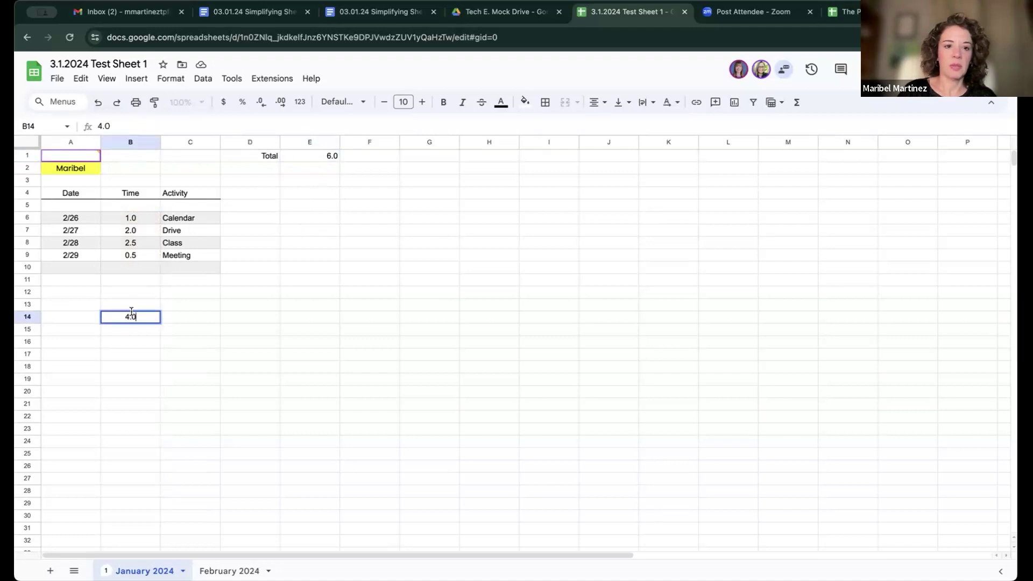
pyautogui.press('Return')
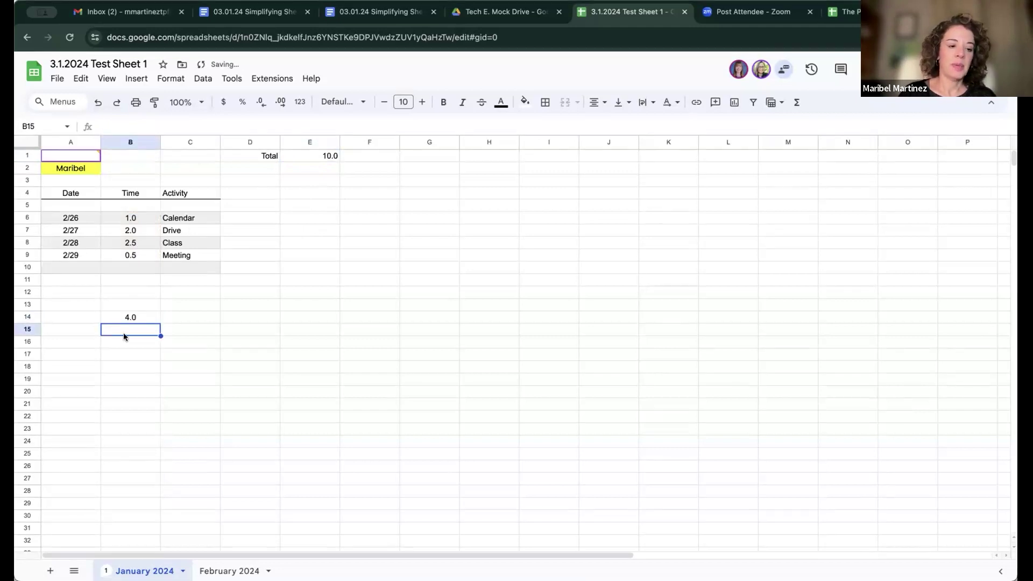
# Step: Test a 4.0 entry in B31, then clear it and recheck E1's SUM formula
pyautogui.click(114, 528)
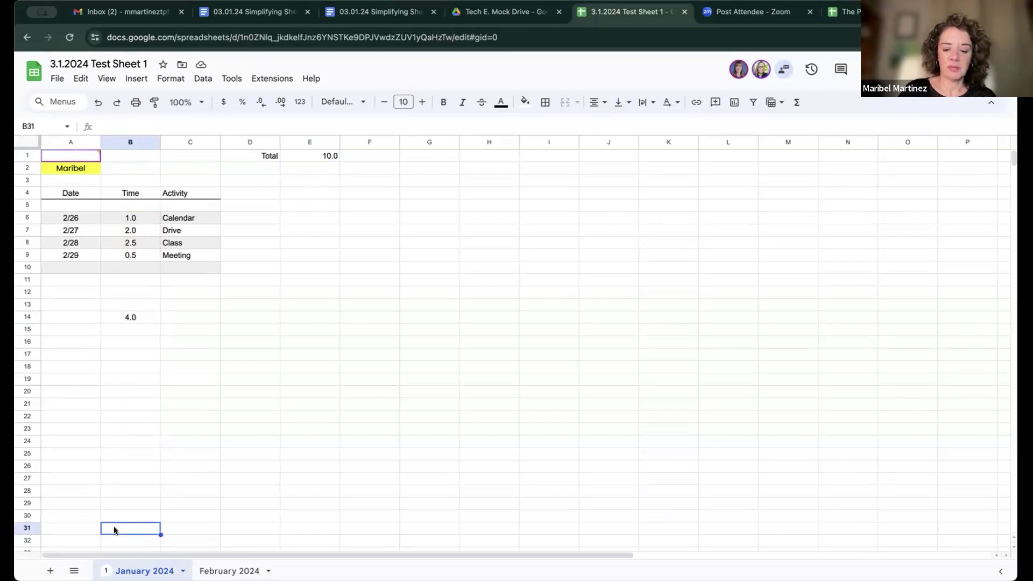
pyautogui.write('4.0')
pyautogui.press('Return')
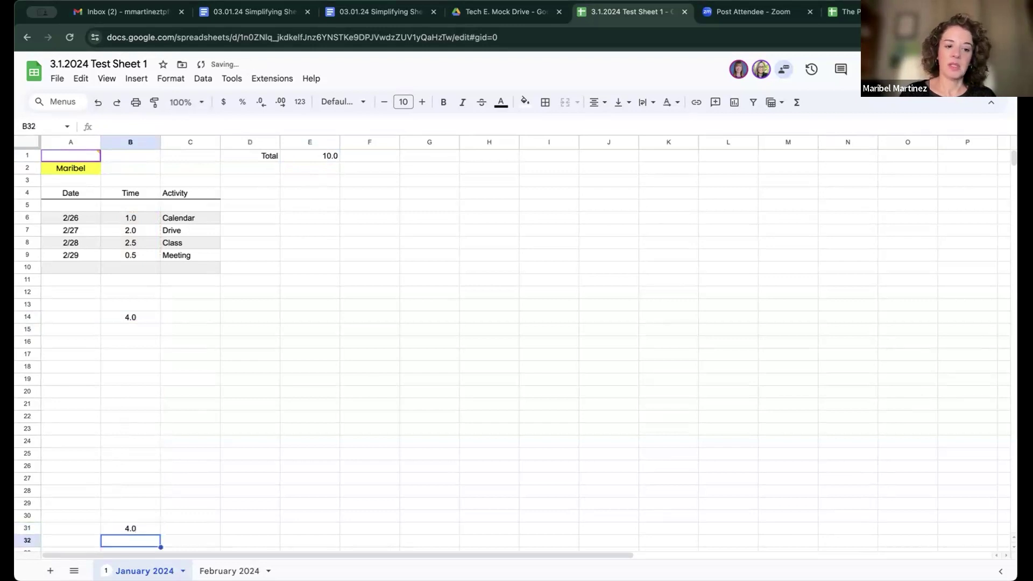
pyautogui.click(134, 528)
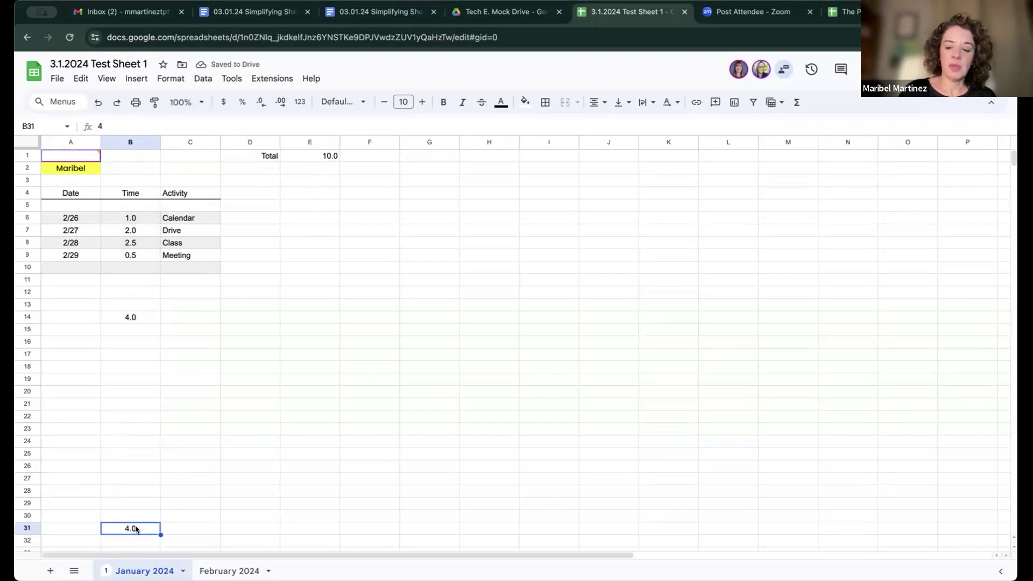
pyautogui.press('BackSpace')
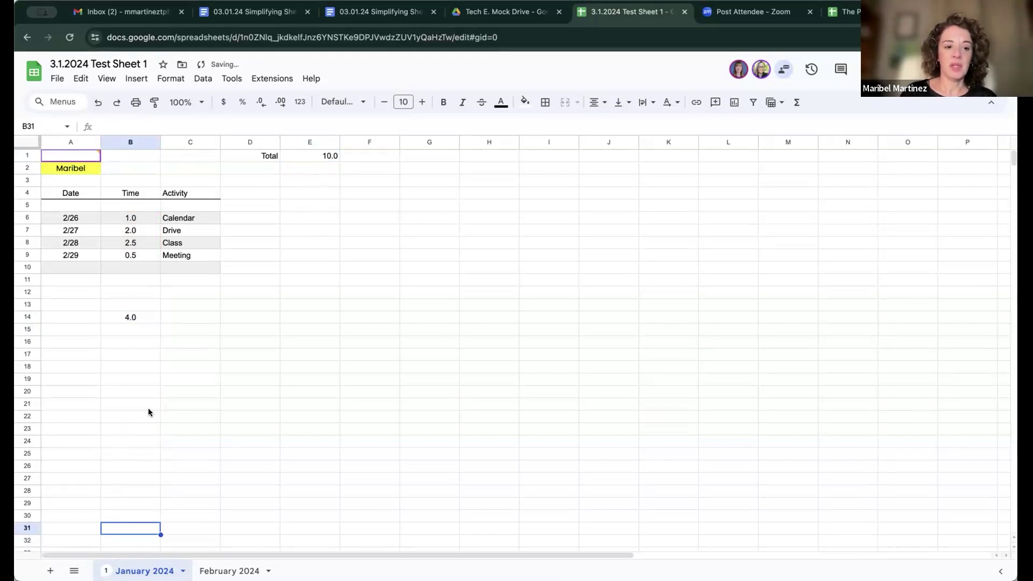
pyautogui.click(320, 156)
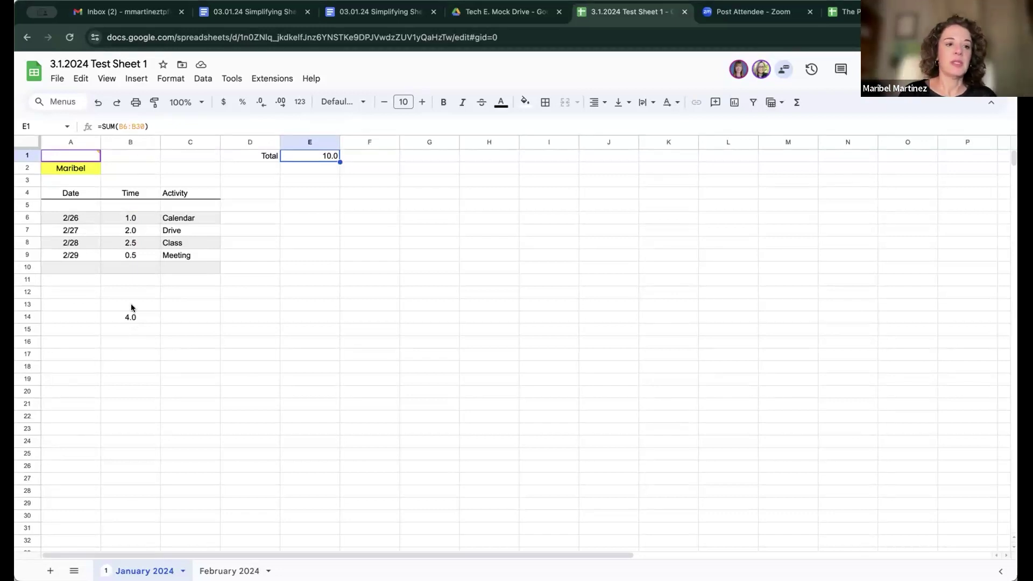
# Step: Insert a blank row below the 2/27 Drive row, widening the Total to SUM(B6:B31)
pyautogui.click(27, 205)
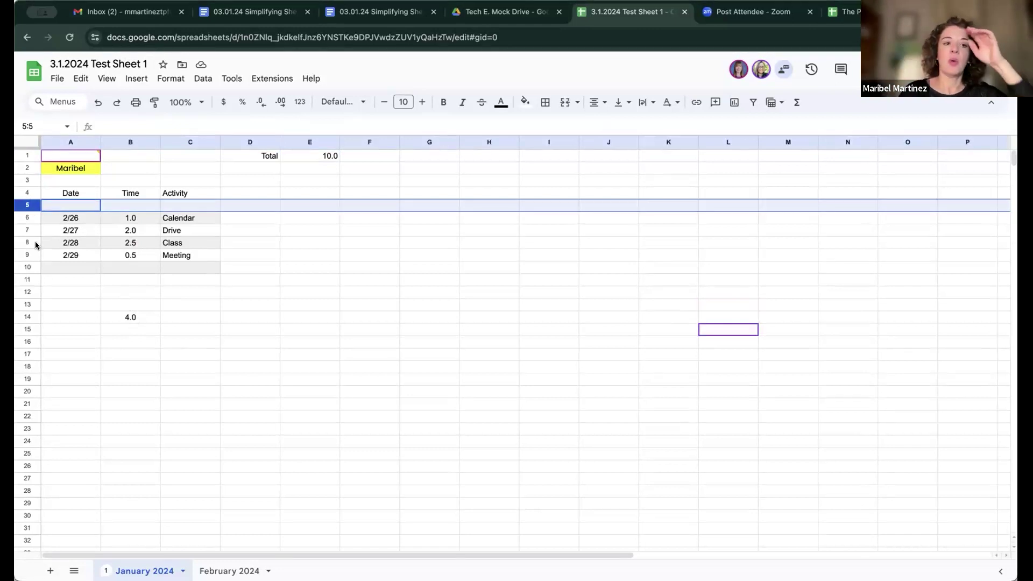
pyautogui.click(311, 156)
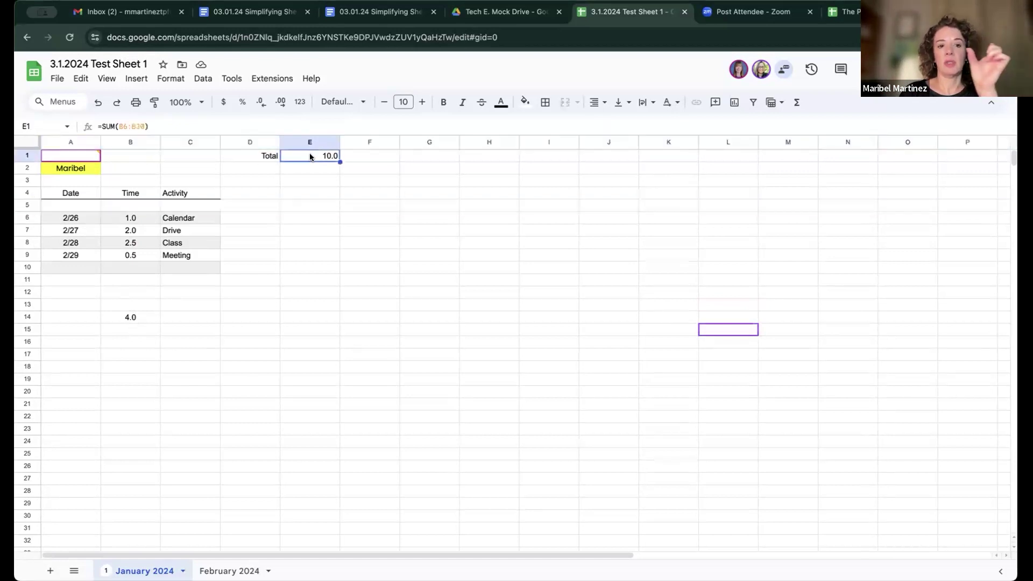
pyautogui.click(27, 229)
pyautogui.rightClick(27, 230)
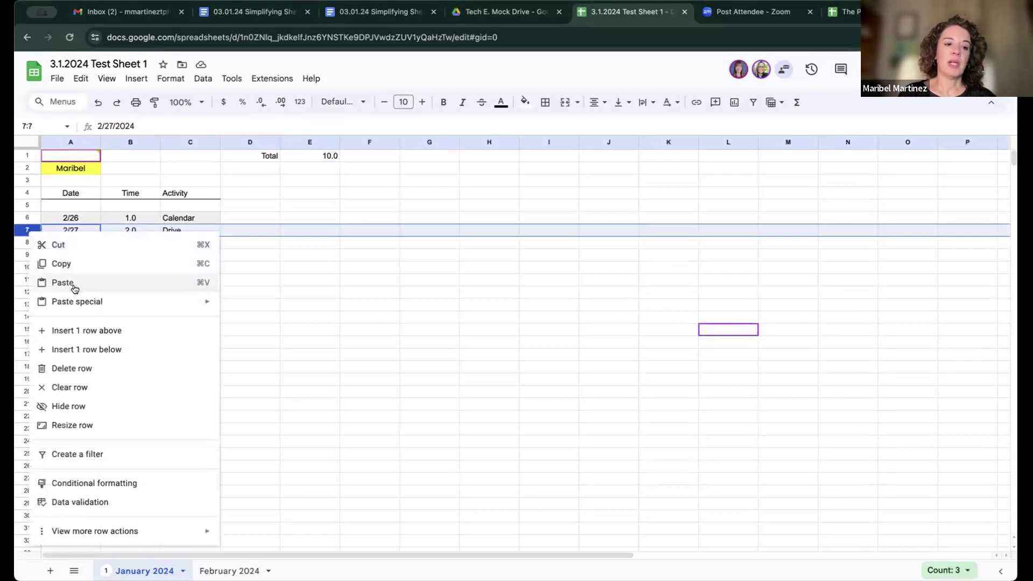
pyautogui.click(115, 348)
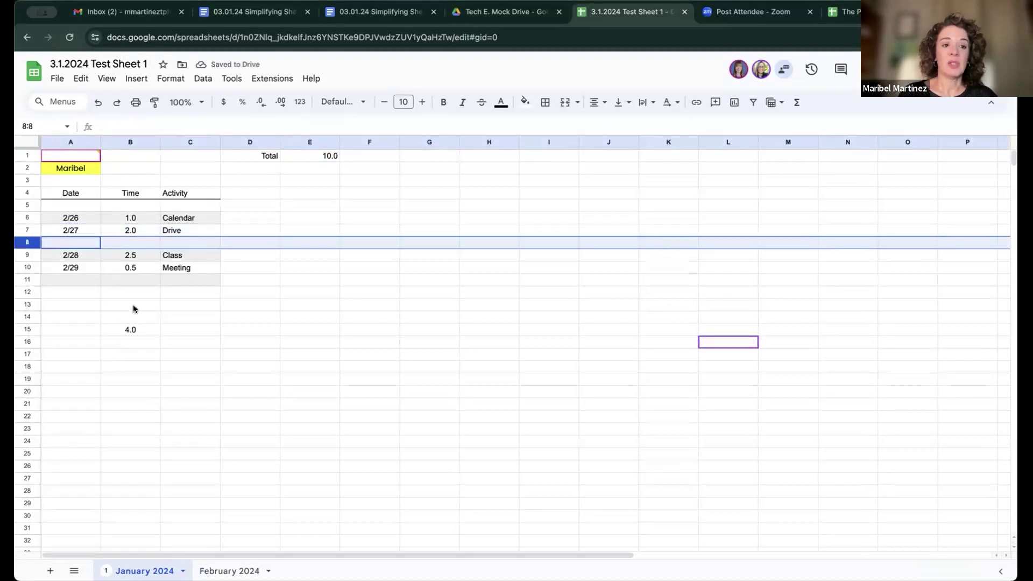
pyautogui.click(309, 155)
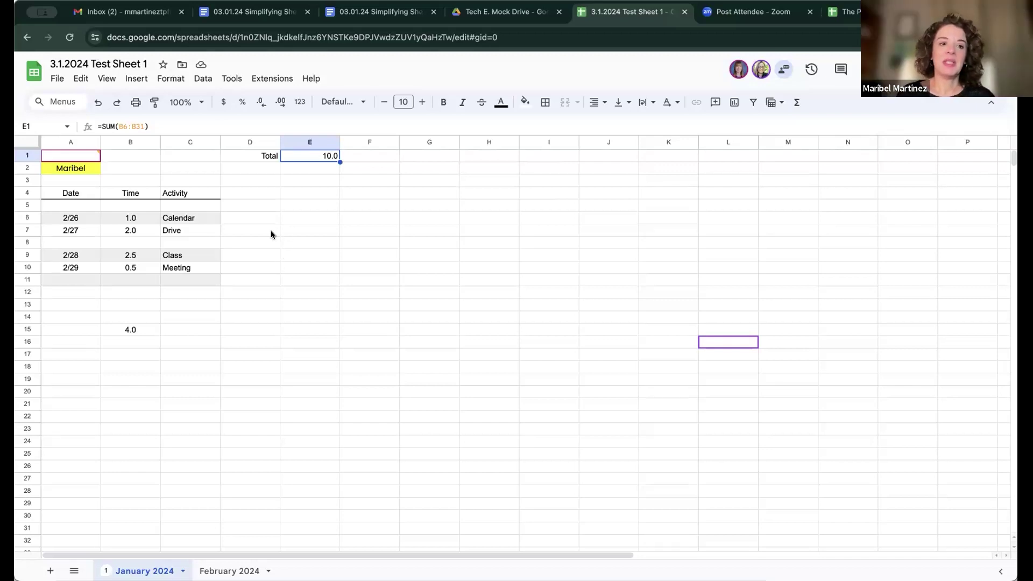
# Step: Select E3 and open the Functions (Σ) list
pyautogui.click(315, 179)
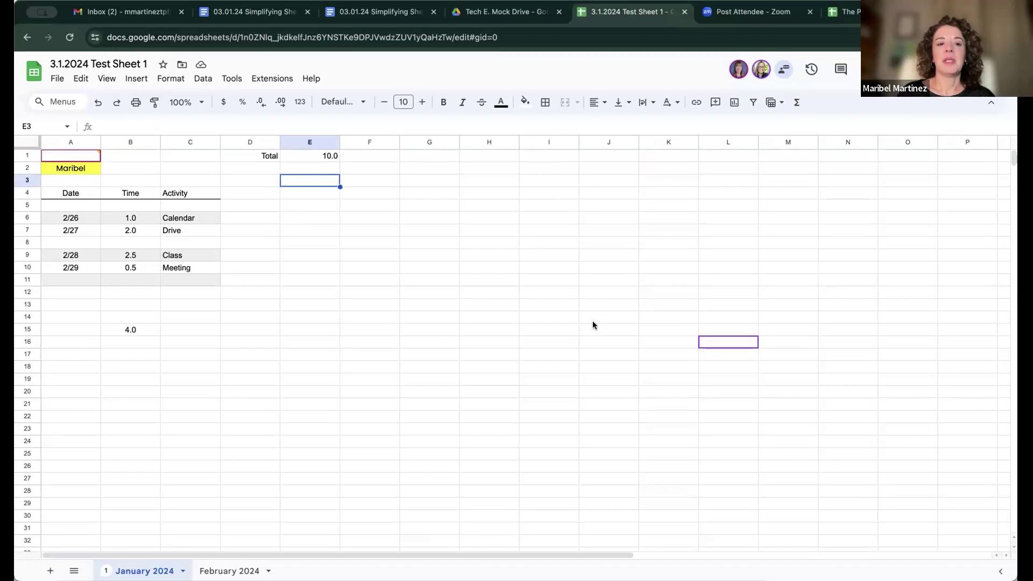
pyautogui.click(796, 103)
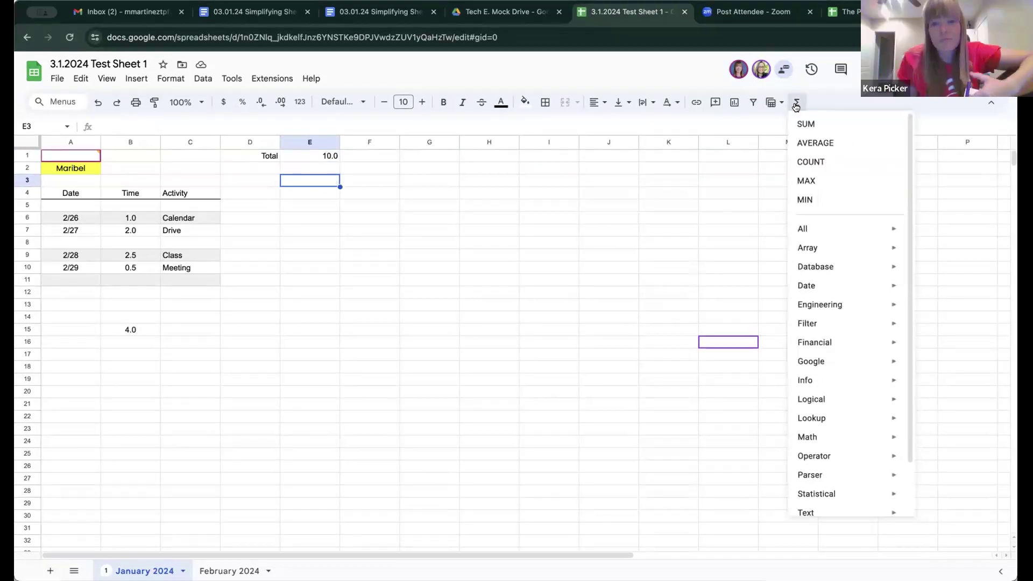
# Step: In E3, replace SUM with Operator > MINUS and use E9 as its first value
pyautogui.click(833, 125)
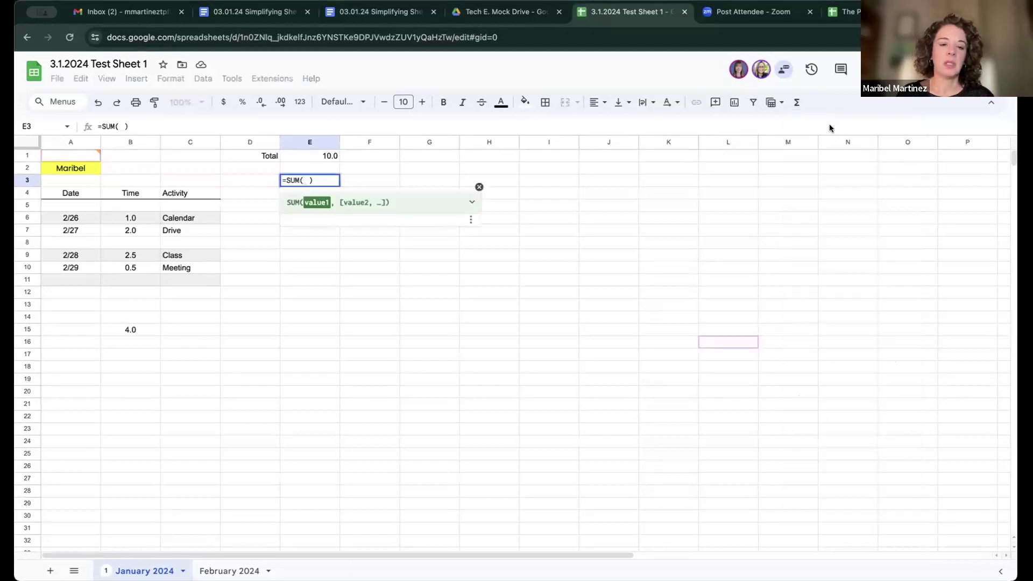
pyautogui.click(796, 104)
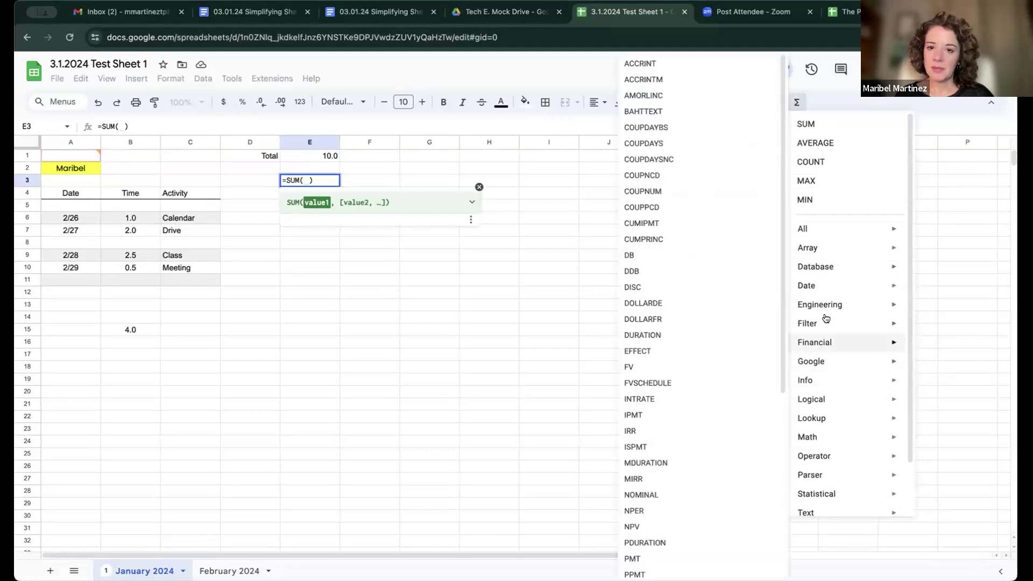
pyautogui.scroll(-1, 834, 302)
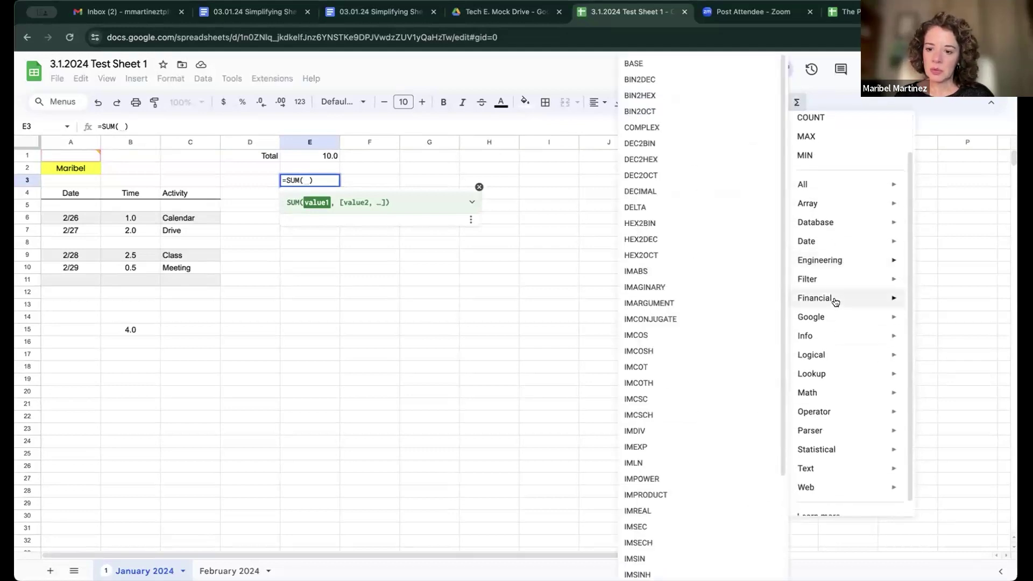
pyautogui.scroll(-1, 835, 302)
pyautogui.scroll(2, 835, 301)
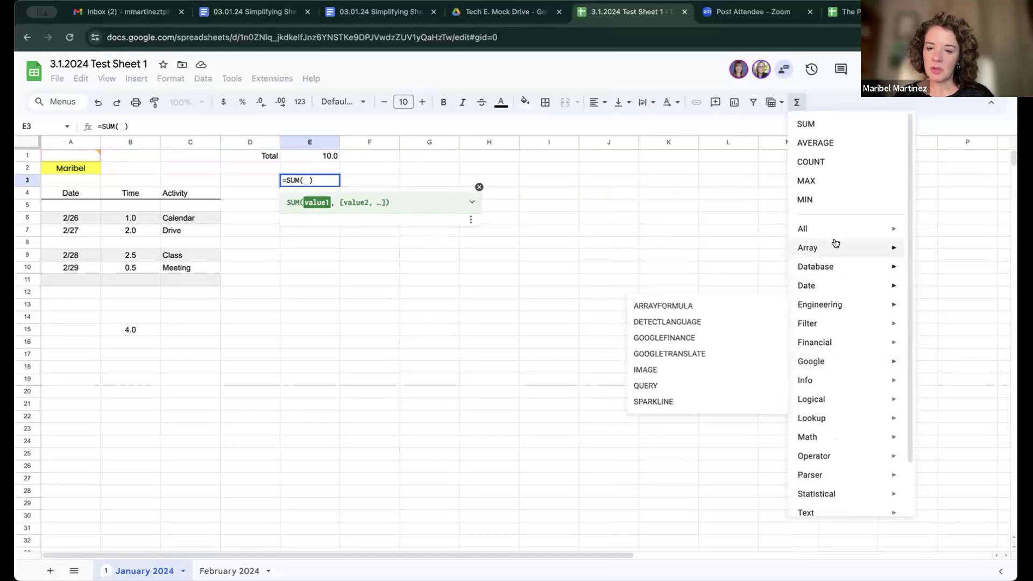
pyautogui.moveTo(835, 243)
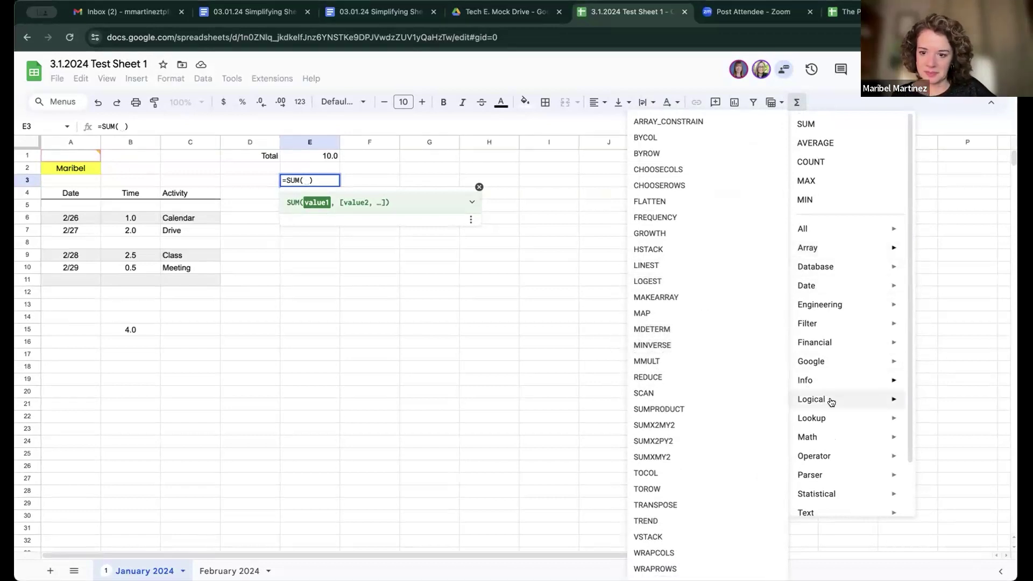
pyautogui.moveTo(839, 457)
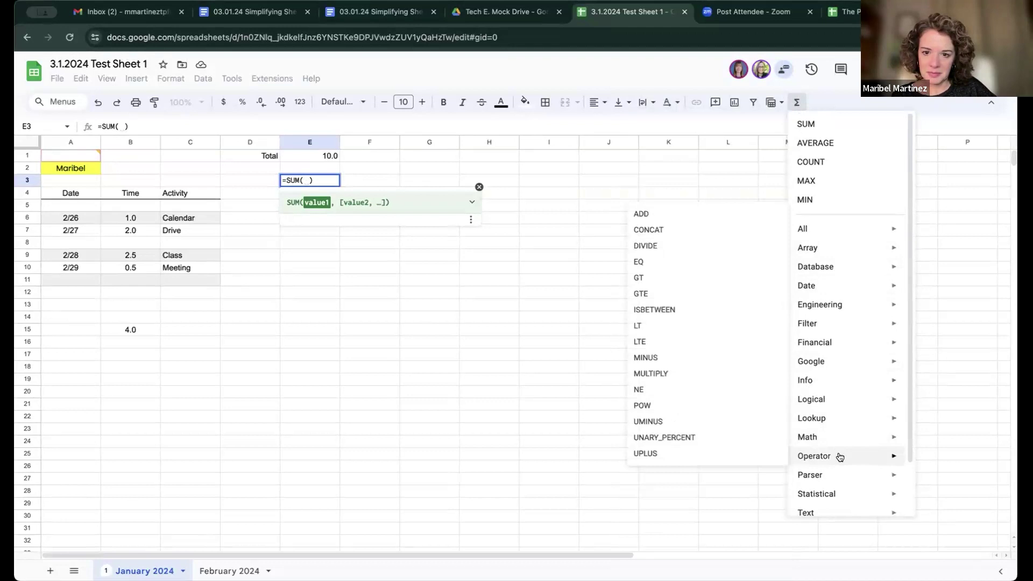
pyautogui.click(662, 359)
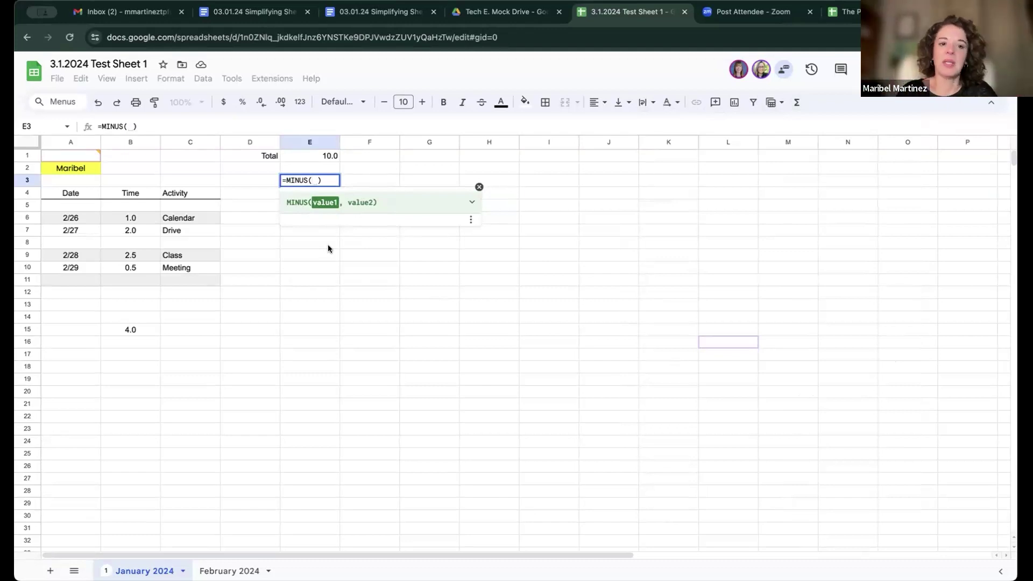
pyautogui.click(318, 257)
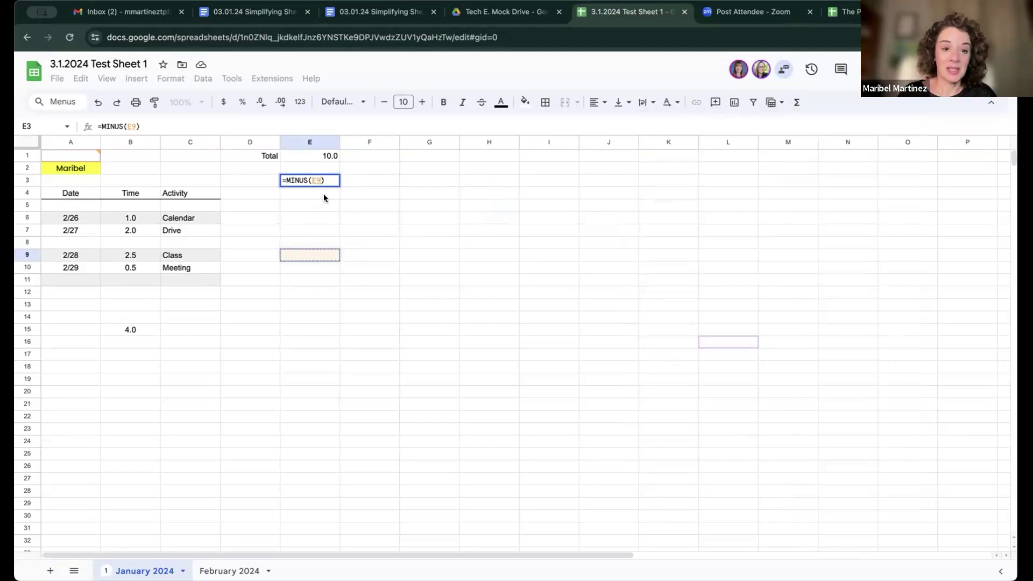
# Step: Repoint the MINUS formula in E3 to Calendar cell C6 instead of E9
pyautogui.click(797, 103)
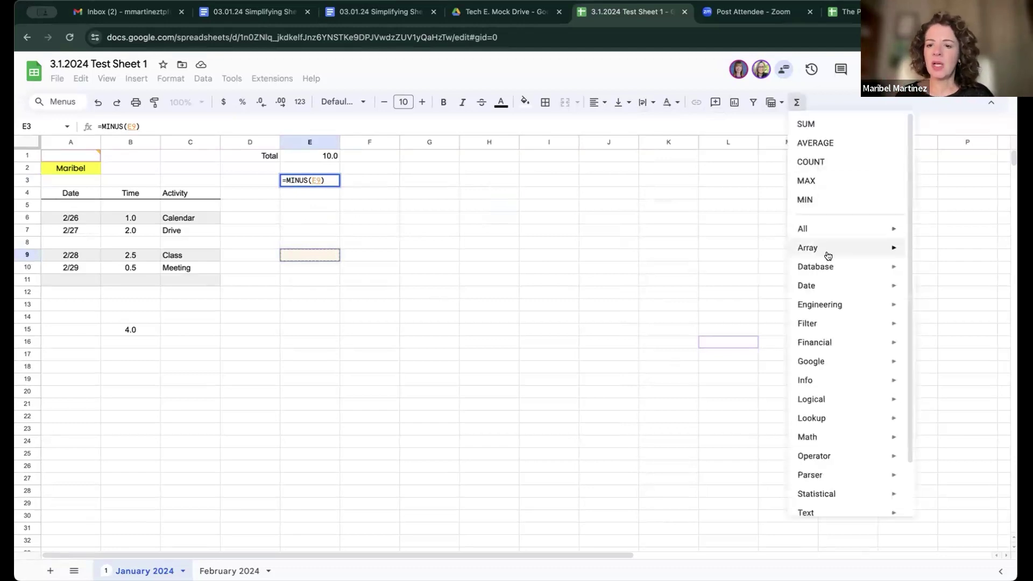
pyautogui.moveTo(828, 255)
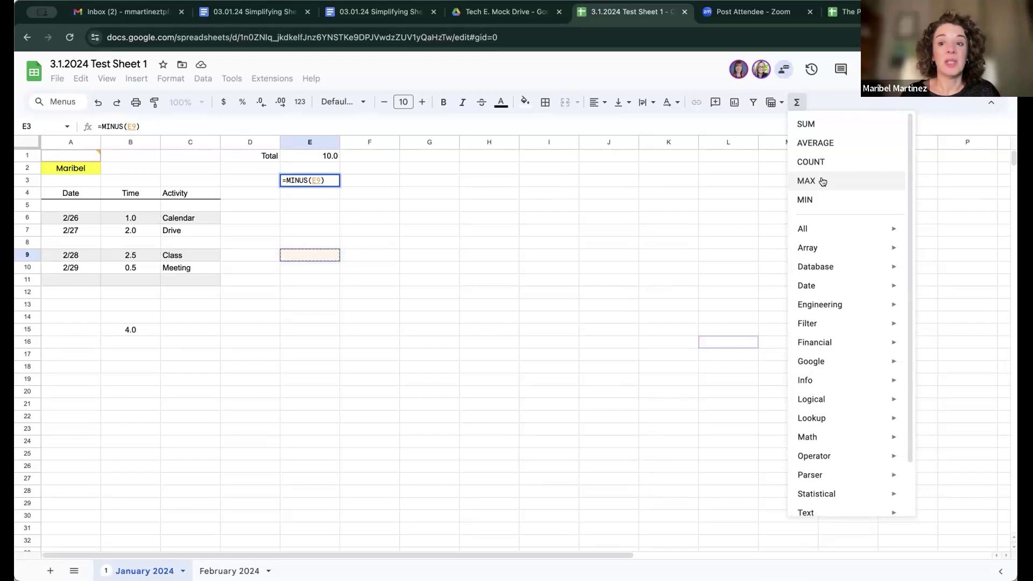
pyautogui.click(395, 280)
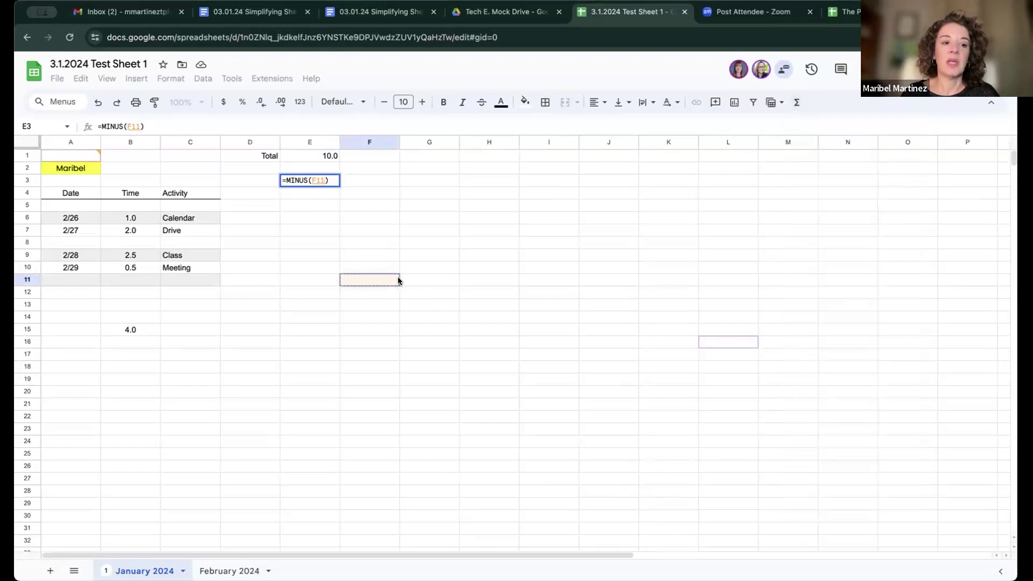
pyautogui.click(184, 218)
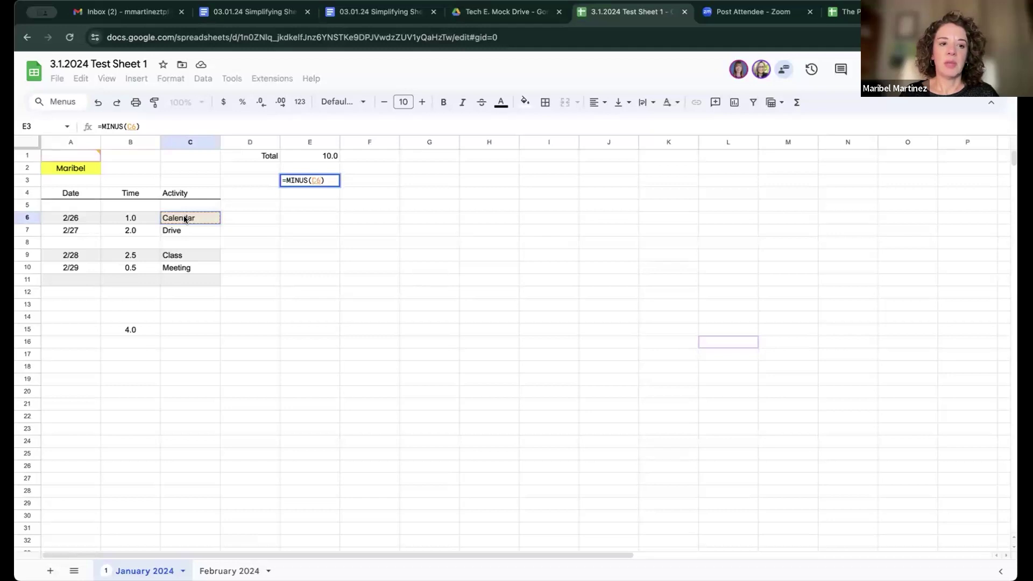
pyautogui.click(711, 104)
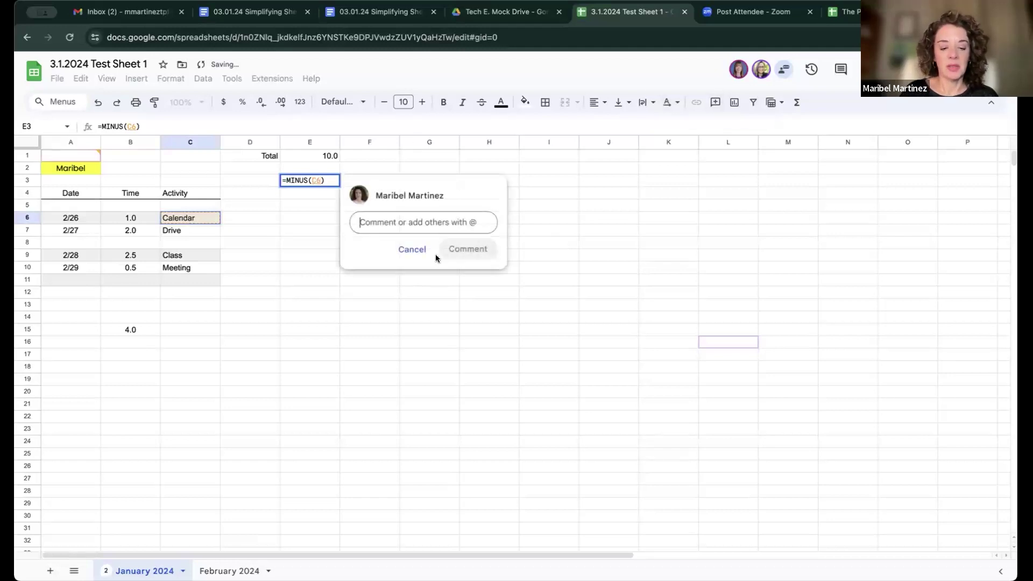
pyautogui.write('@')
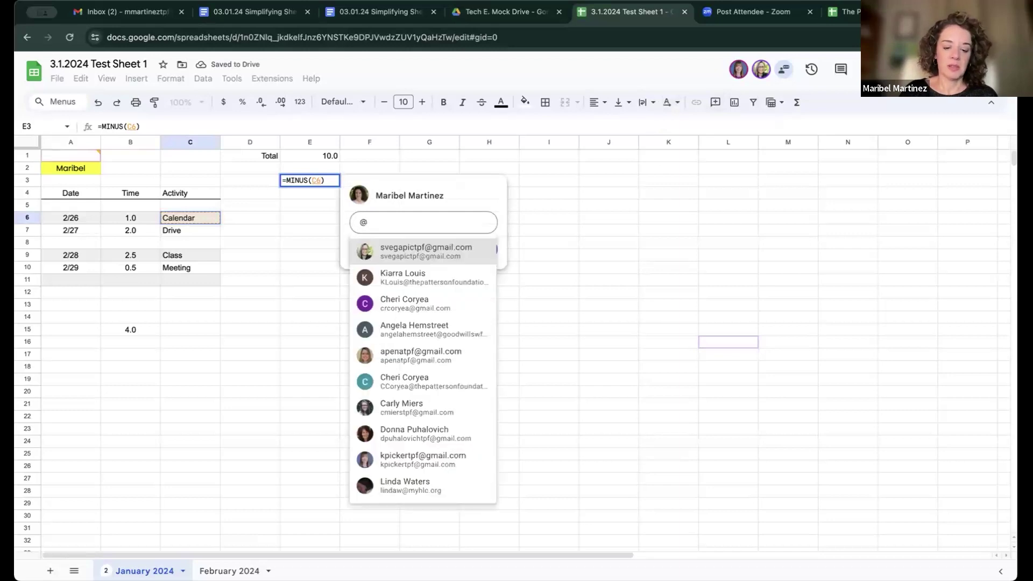
pyautogui.write('kera')
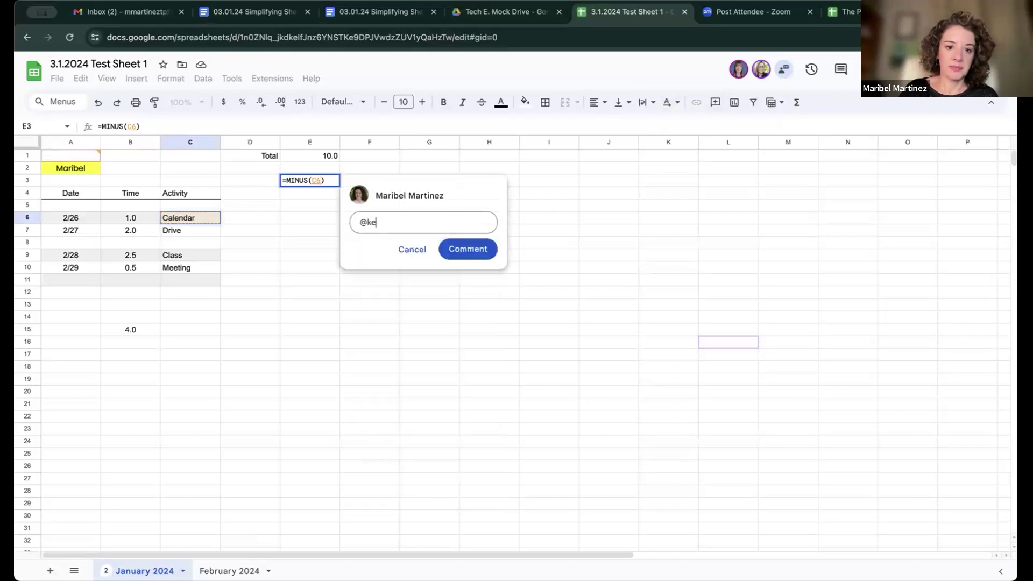
pyautogui.press('BackSpace')
pyautogui.press('BackSpace')
pyautogui.press('BackSpace')
pyautogui.write('p')
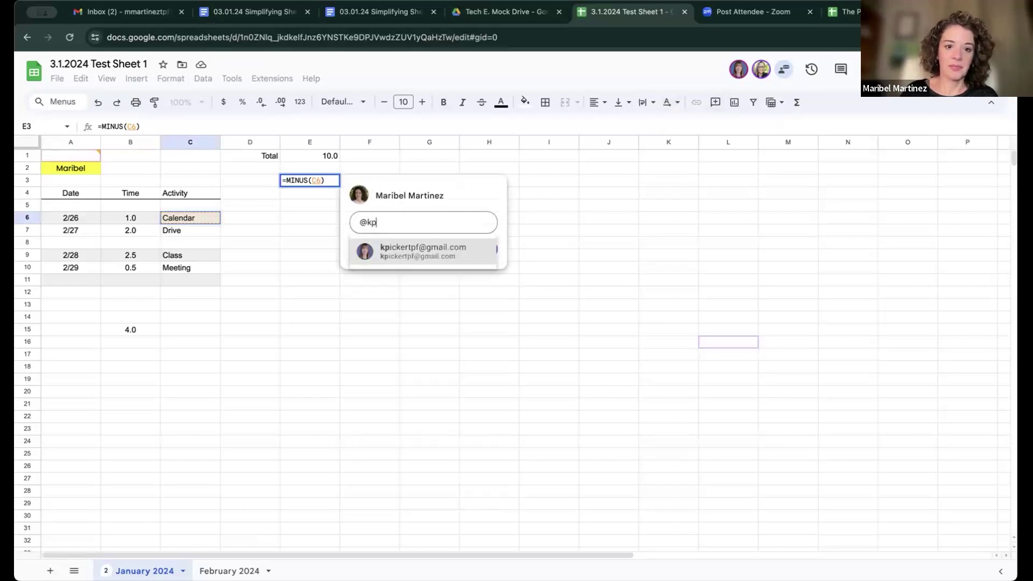
pyautogui.click(422, 252)
# Step: Post the comment 'Please verify this is true.' assigned to the collaborator, then point the formula reference at D8
pyautogui.write('Please verif')
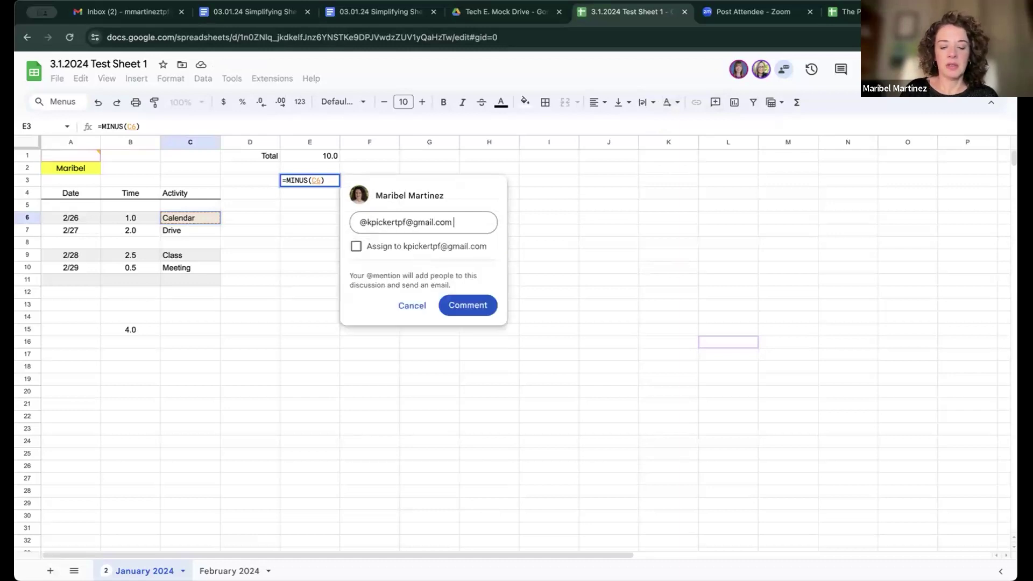
pyautogui.write('y ')
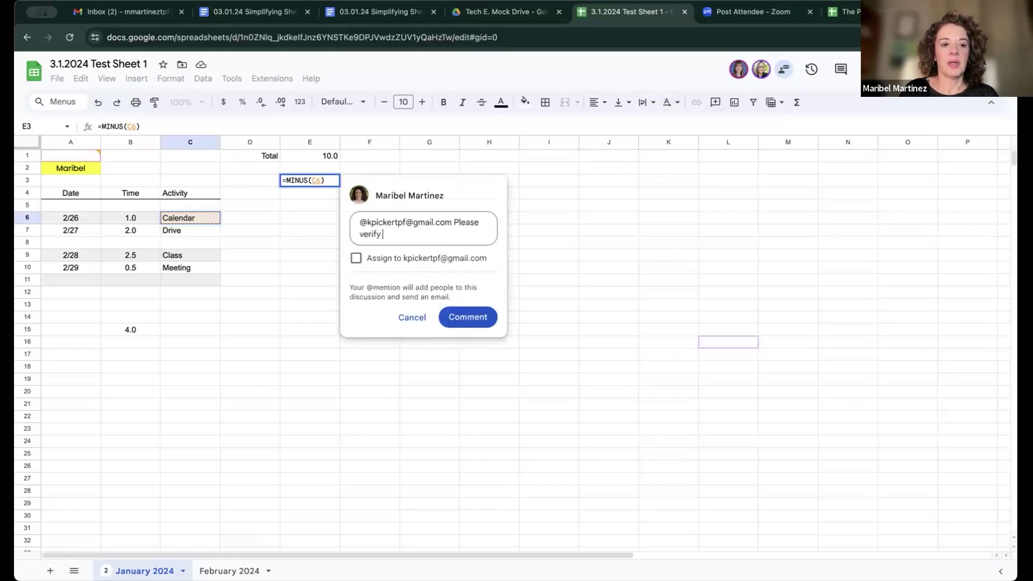
pyautogui.write('this is true.')
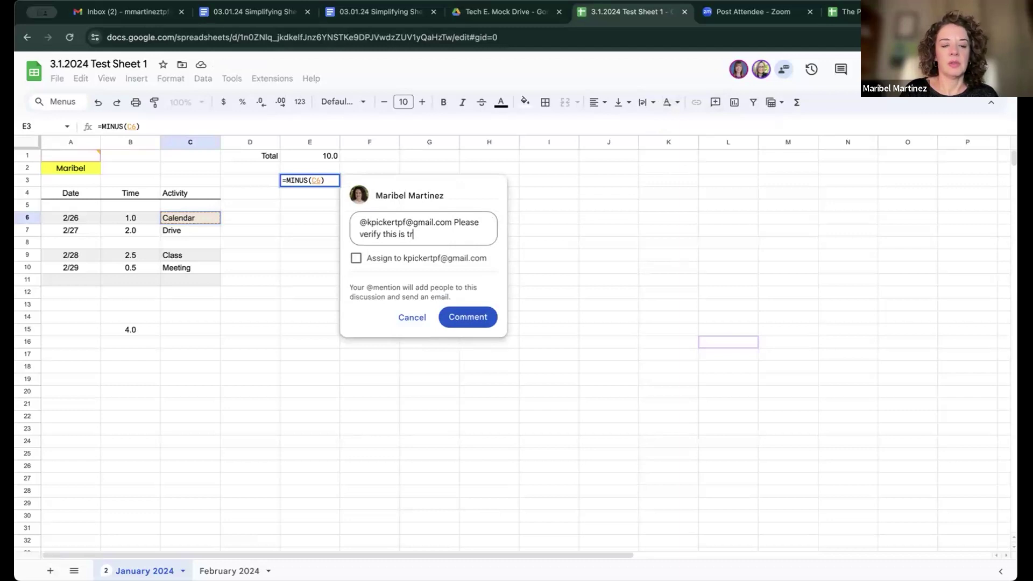
pyautogui.click(355, 258)
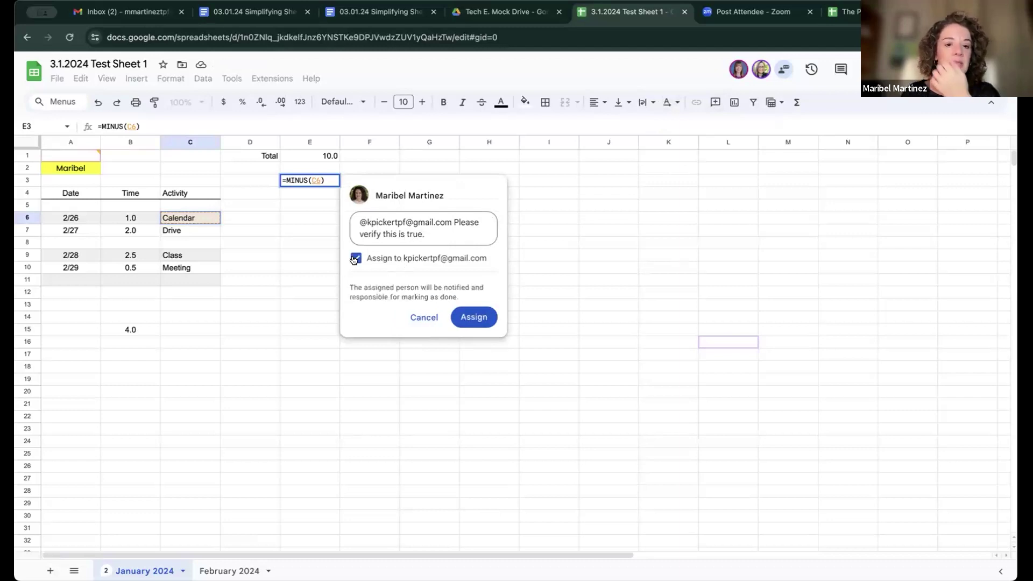
pyautogui.click(465, 317)
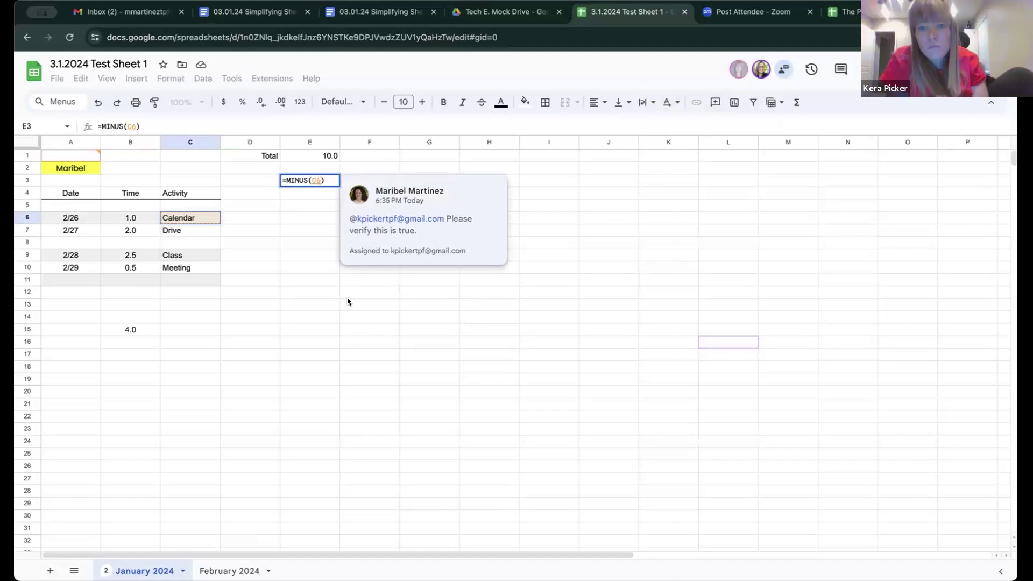
pyautogui.click(248, 246)
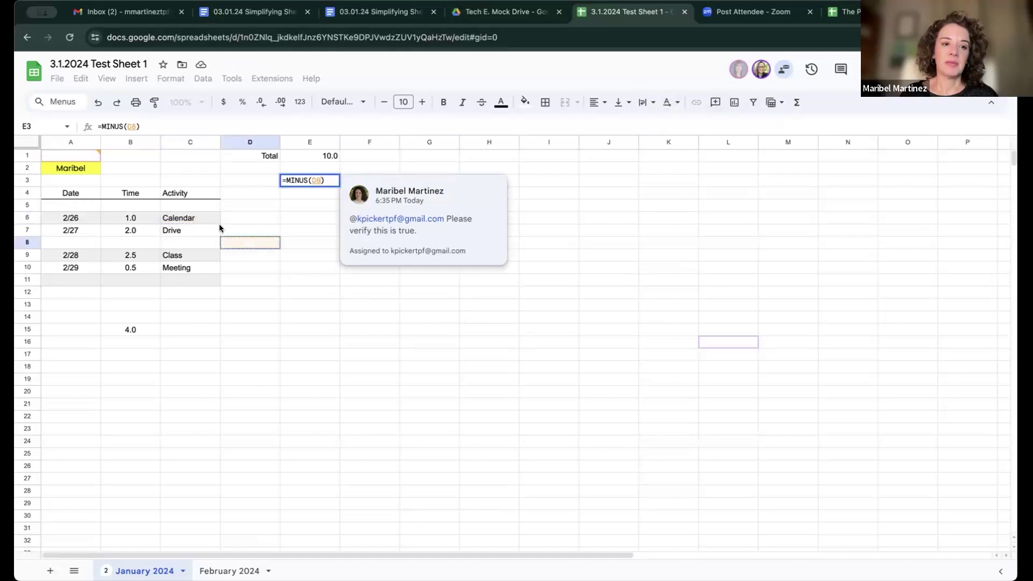
# Step: Point the MINUS formula's reference back to C6 and commit it in E3
pyautogui.click(197, 215)
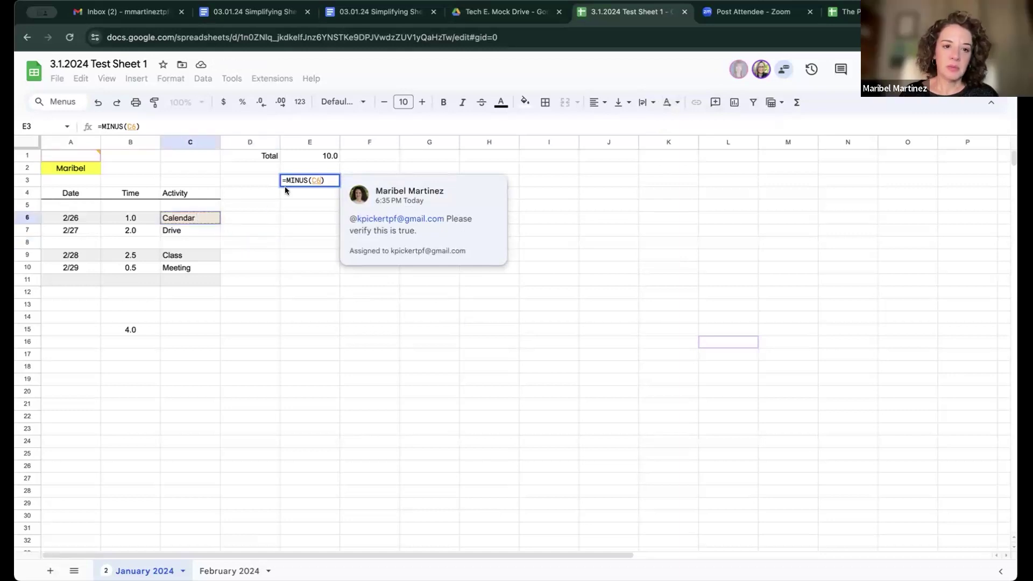
pyautogui.click(301, 180)
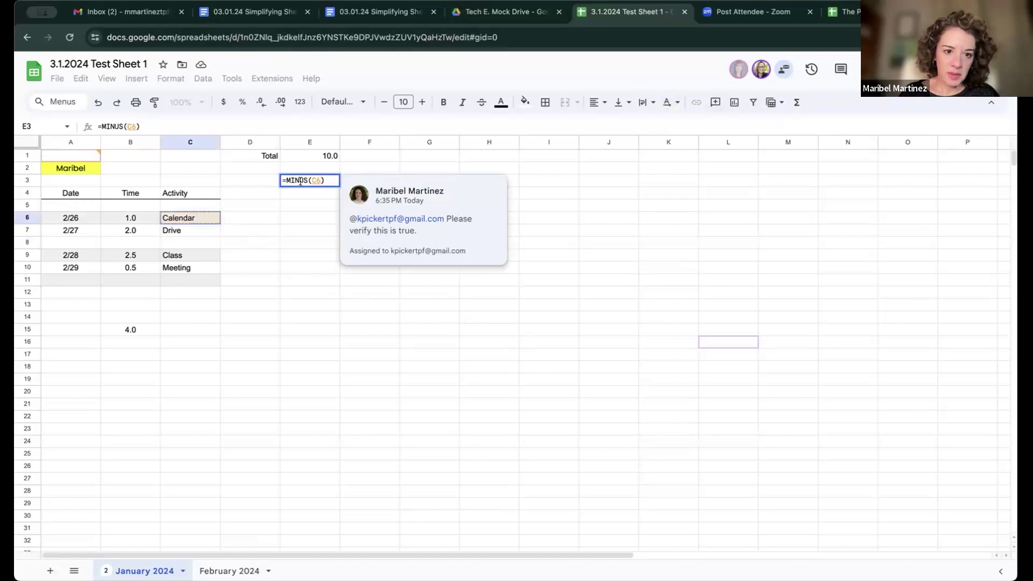
pyautogui.click(243, 169)
# Step: Delete the comment thread on E3, then select the Calendar cell C6
pyautogui.click(323, 180)
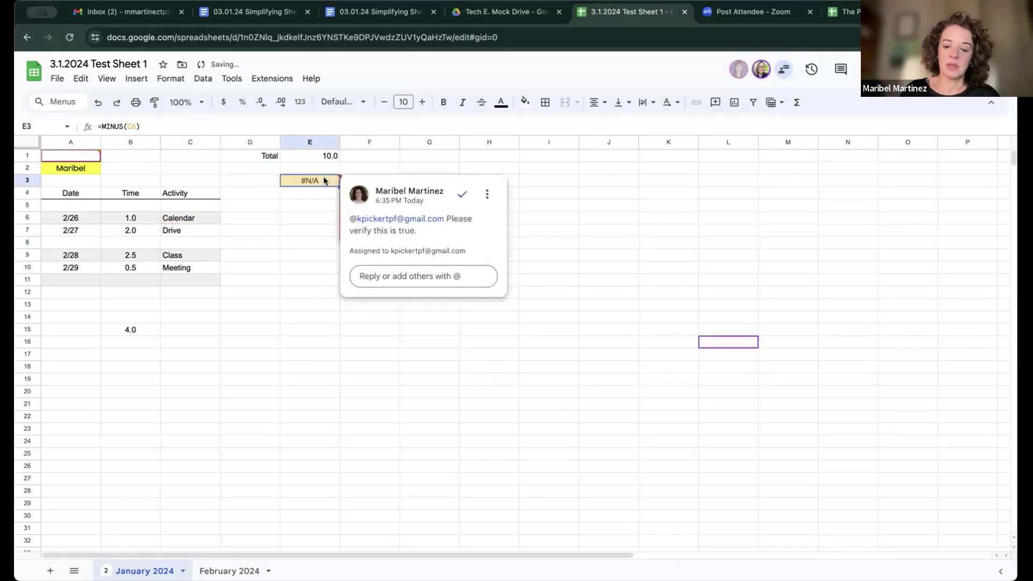
pyautogui.click(305, 202)
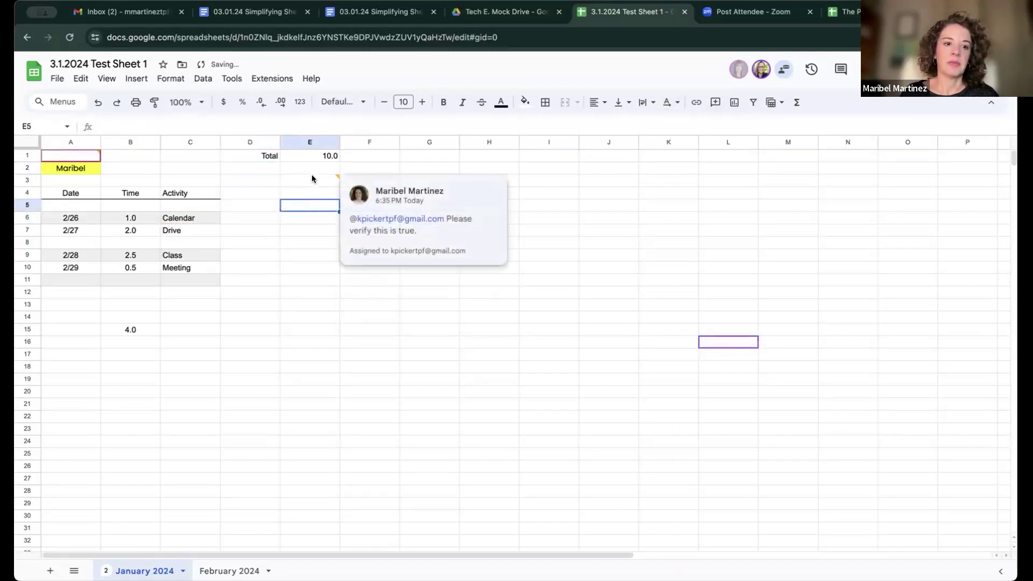
pyautogui.click(312, 176)
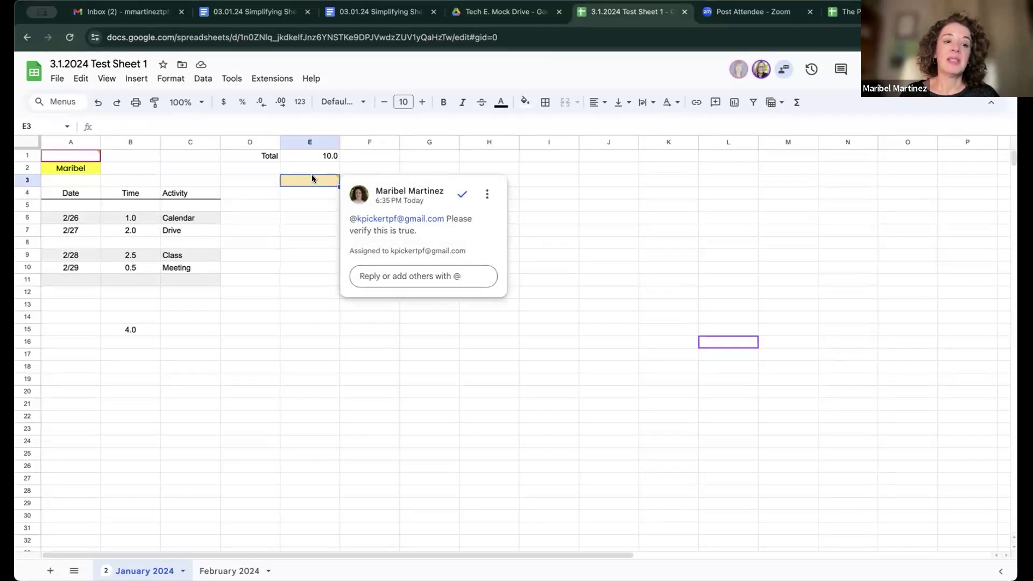
pyautogui.click(489, 199)
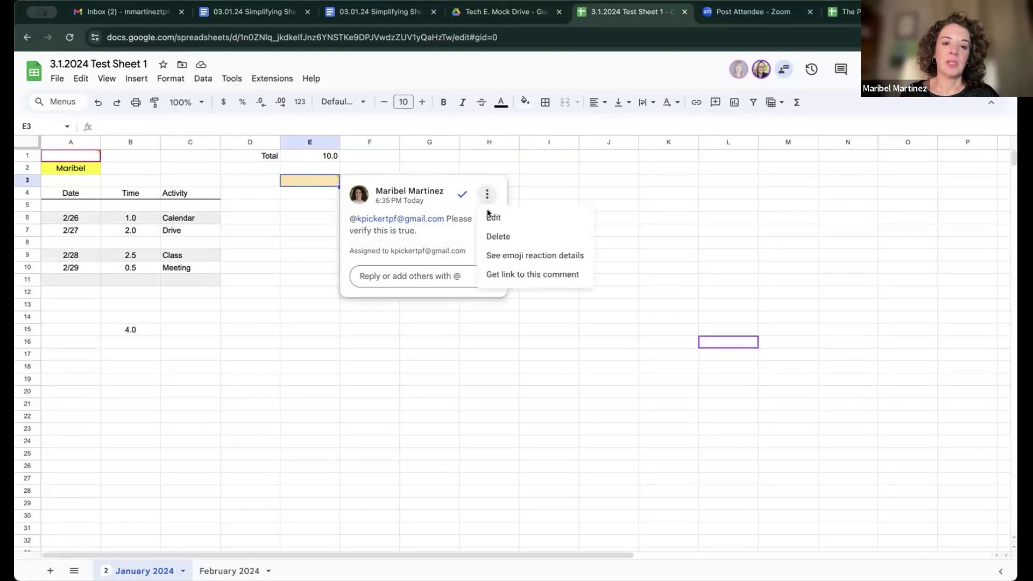
pyautogui.click(499, 238)
pyautogui.click(396, 202)
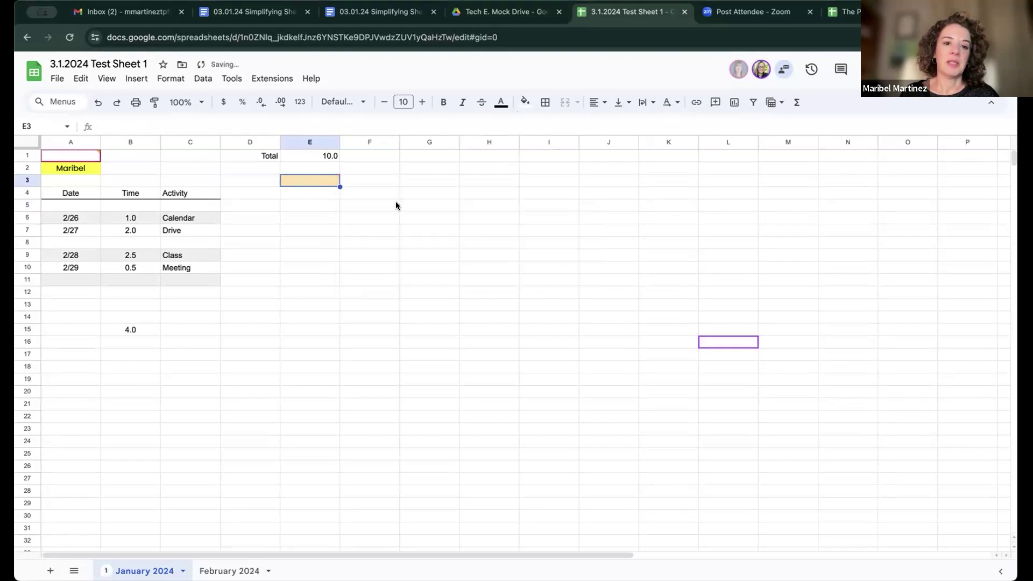
pyautogui.click(183, 218)
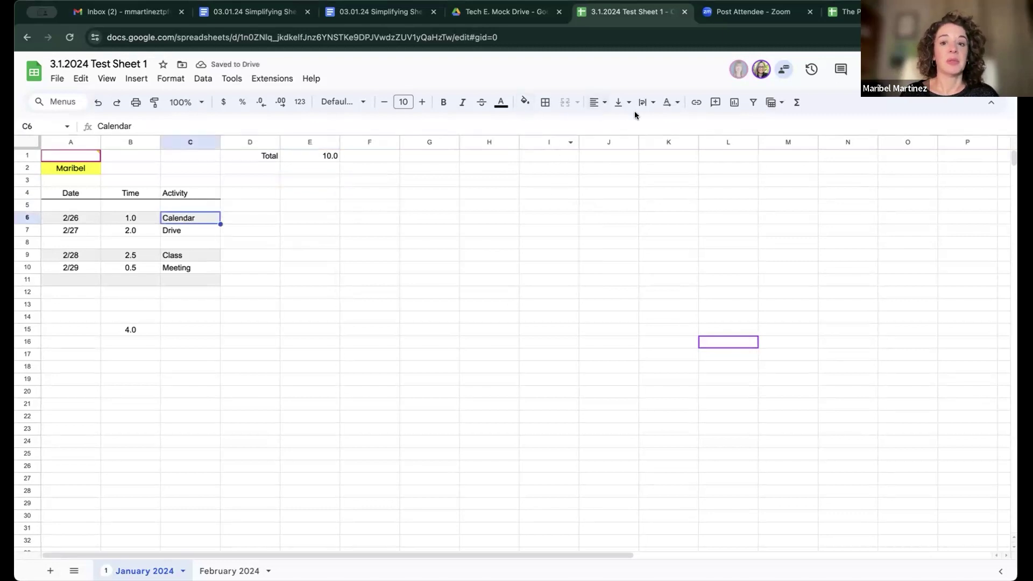
pyautogui.click(713, 103)
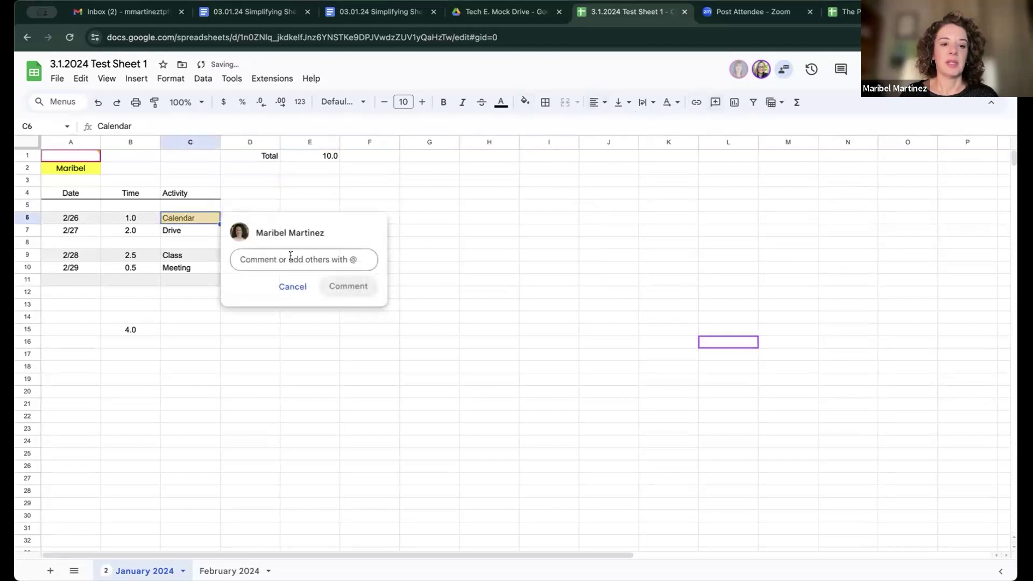
pyautogui.write('@kera')
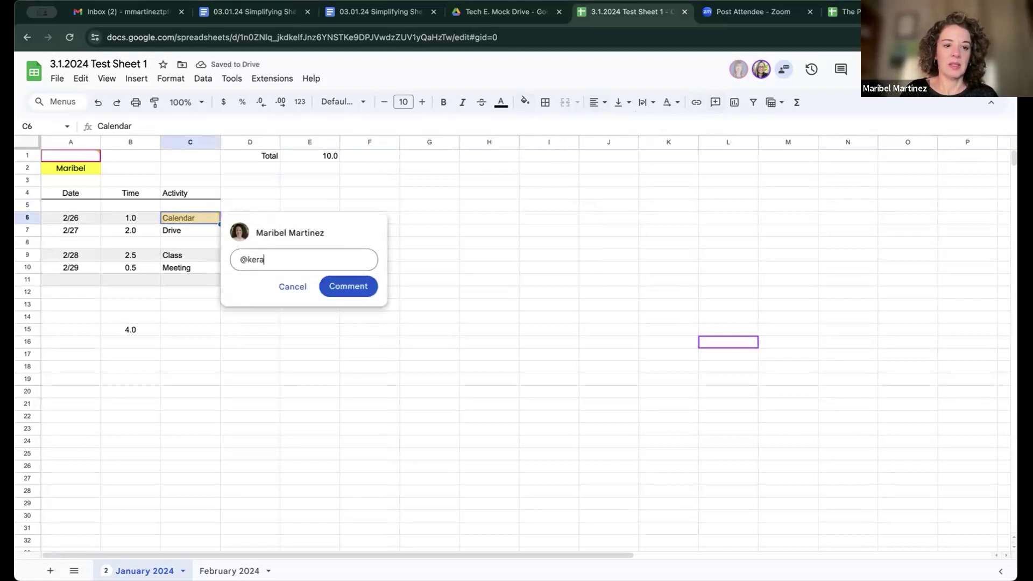
pyautogui.press('BackSpace')
pyautogui.press('BackSpace')
pyautogui.press('BackSpace')
pyautogui.write('pi')
pyautogui.click(290, 293)
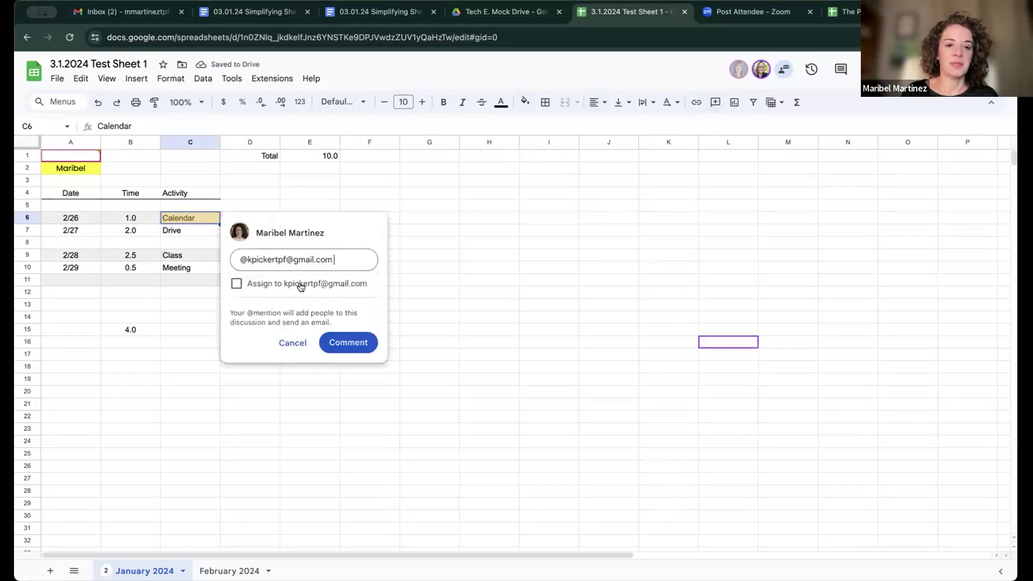
pyautogui.click(311, 281)
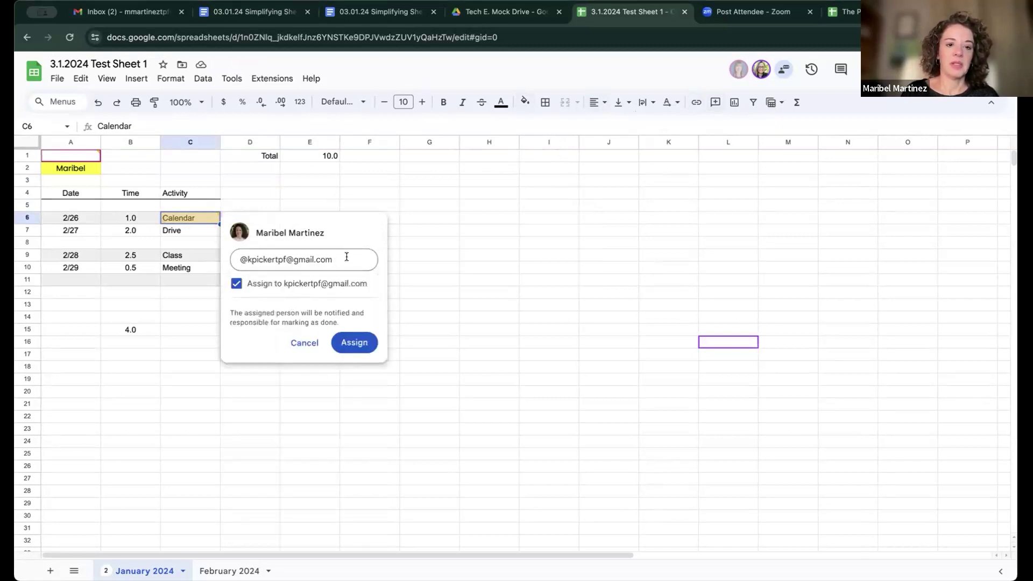
# Step: Post the assigned comment 'Please verify this is accurate.' on C6
pyautogui.write('PLease')
pyautogui.press('BackSpace')
pyautogui.press('BackSpace')
pyautogui.press('BackSpace')
pyautogui.press('BackSpace')
pyautogui.press('BackSpace')
pyautogui.press('BackSpace')
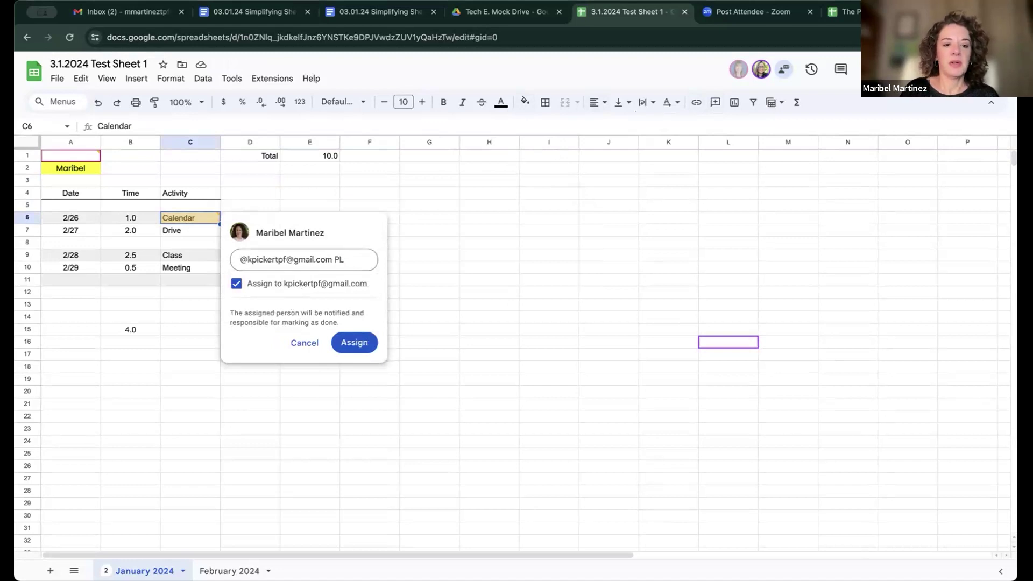
pyautogui.write('lease v')
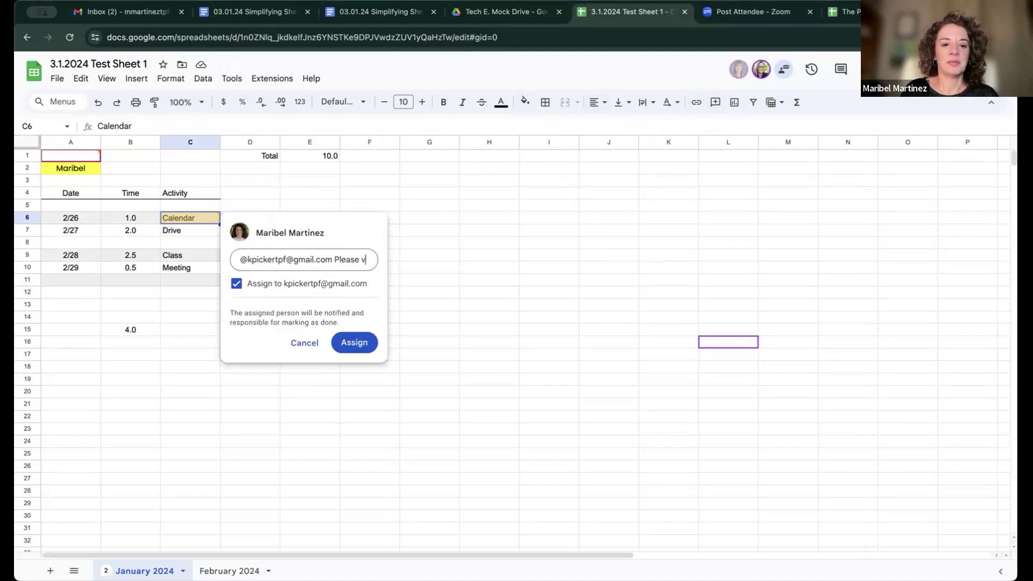
pyautogui.write('erify this is ')
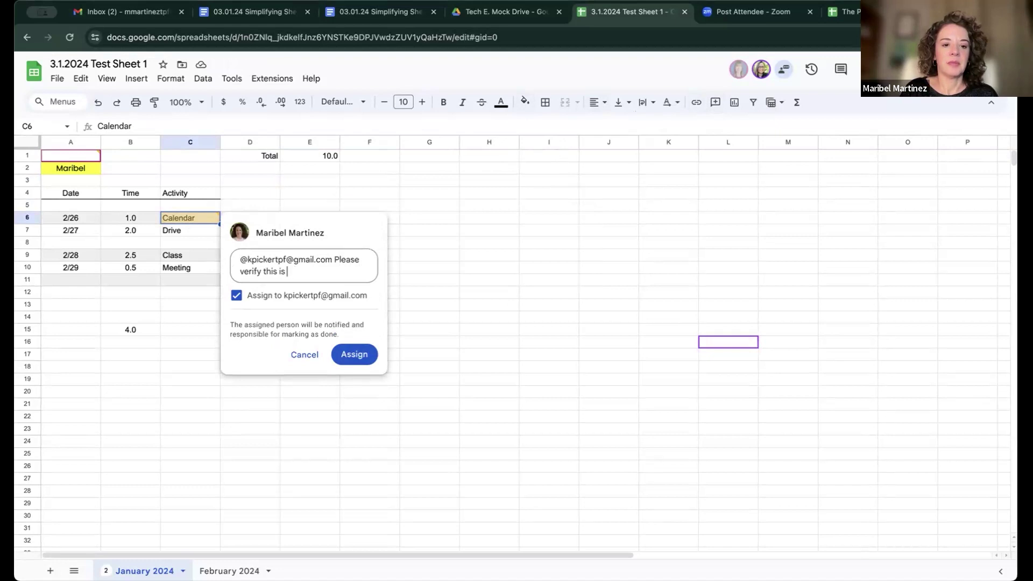
pyautogui.write('accurate.')
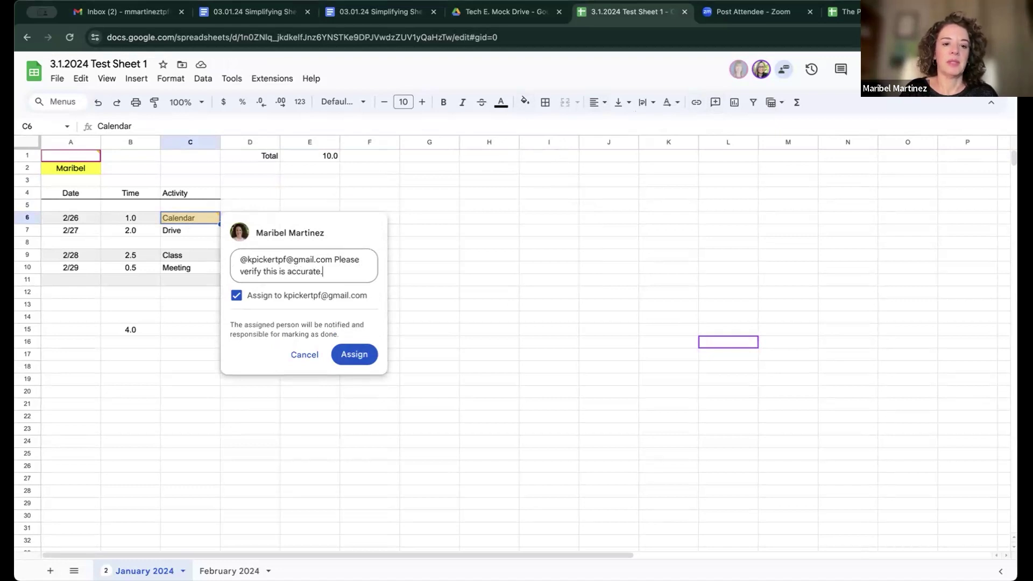
pyautogui.click(355, 362)
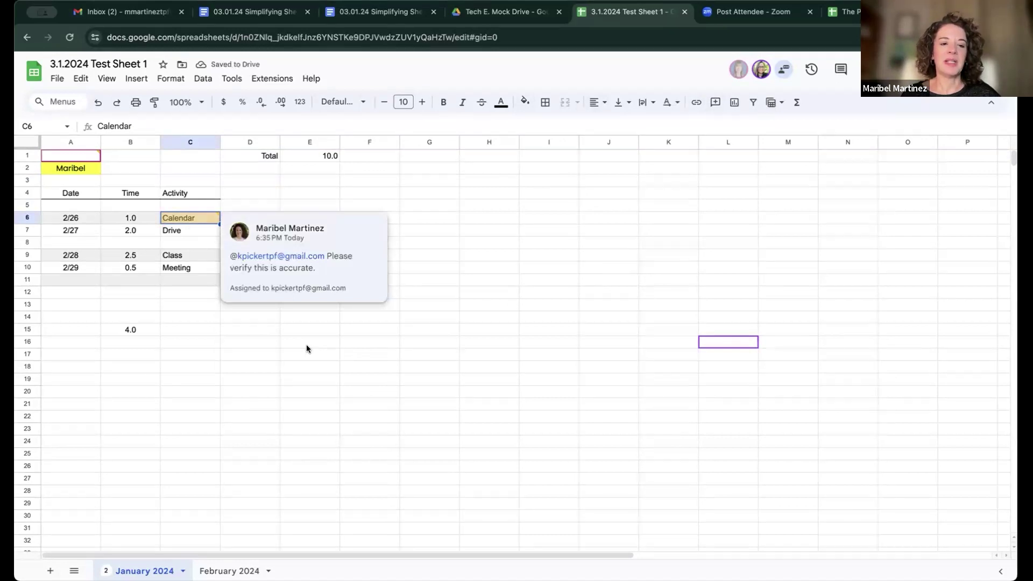
pyautogui.click(287, 343)
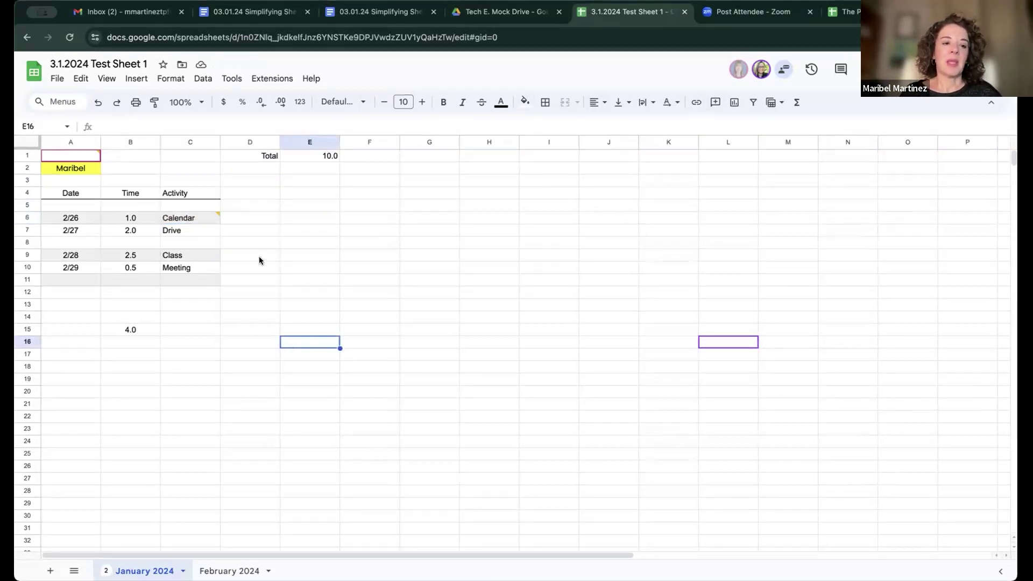
pyautogui.moveTo(196, 217)
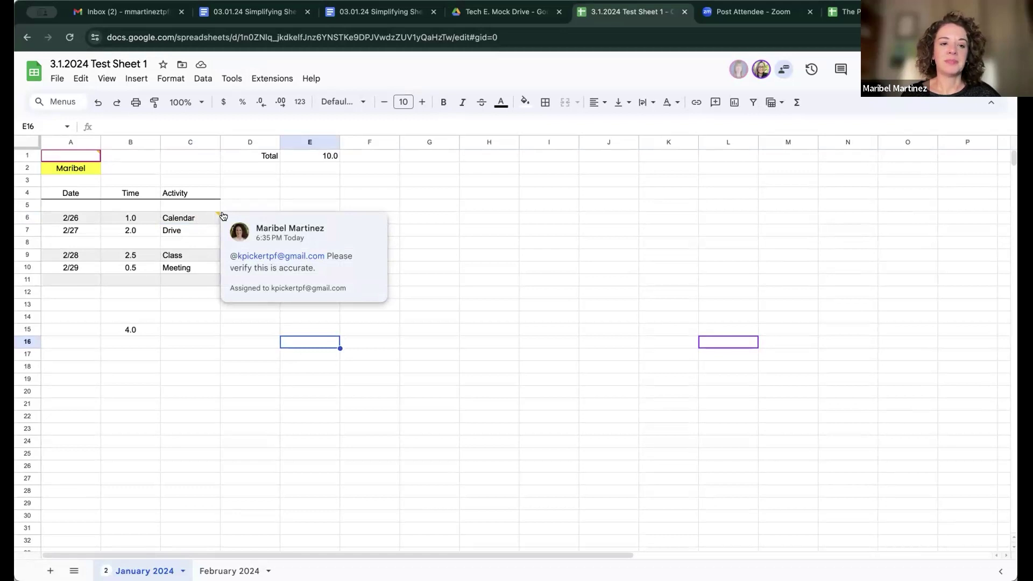
pyautogui.click(192, 220)
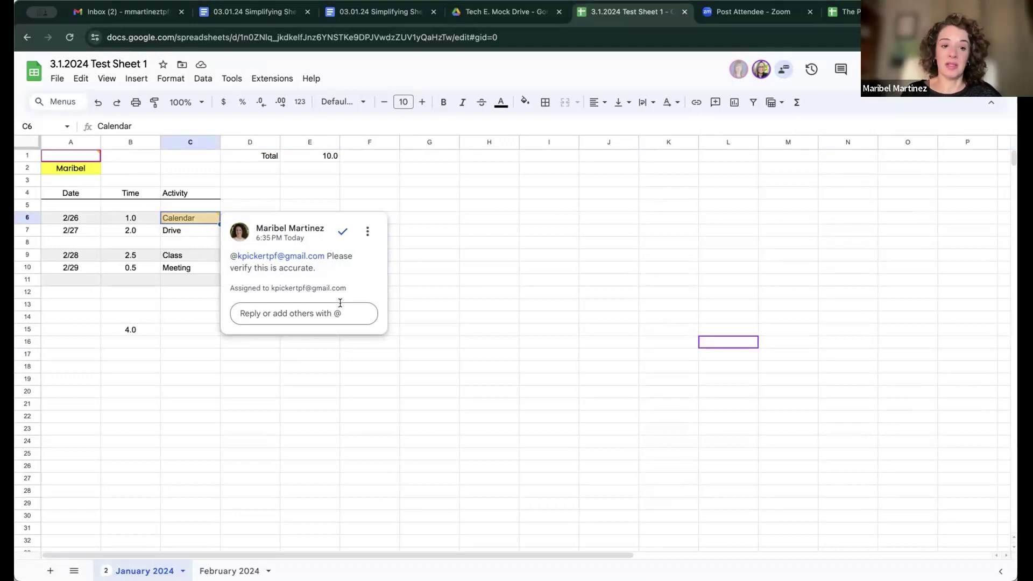
pyautogui.click(365, 231)
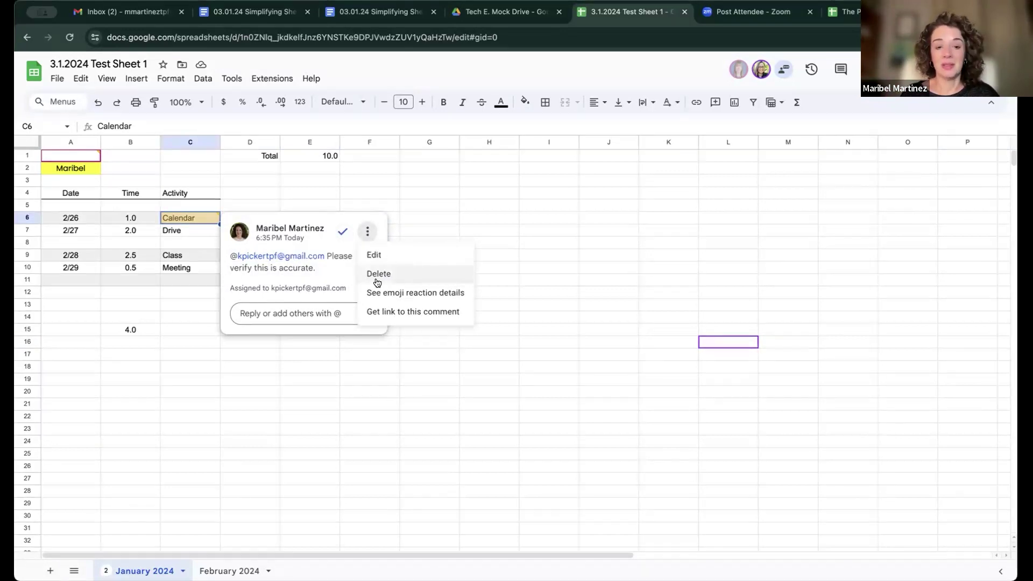
pyautogui.click(425, 218)
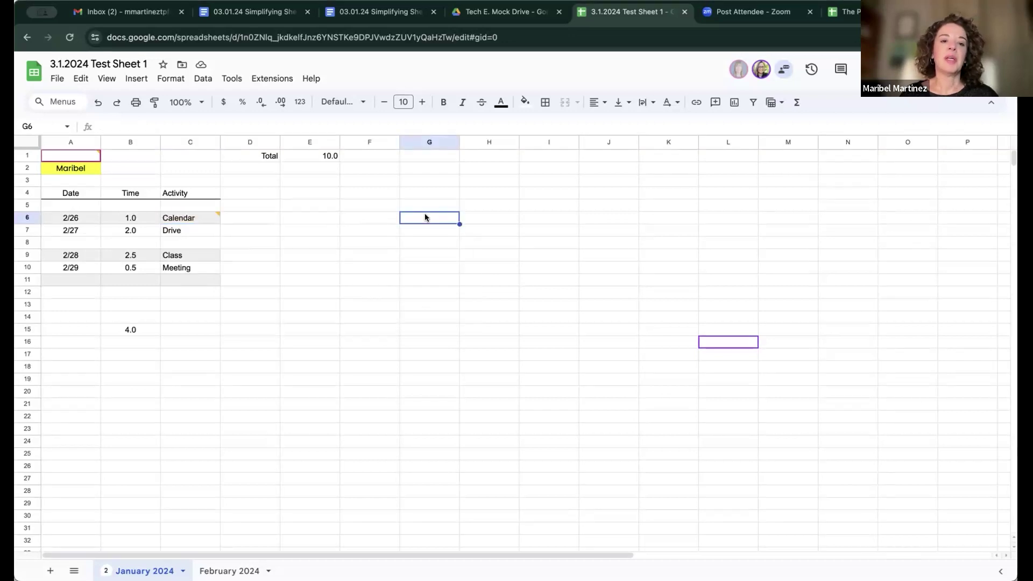
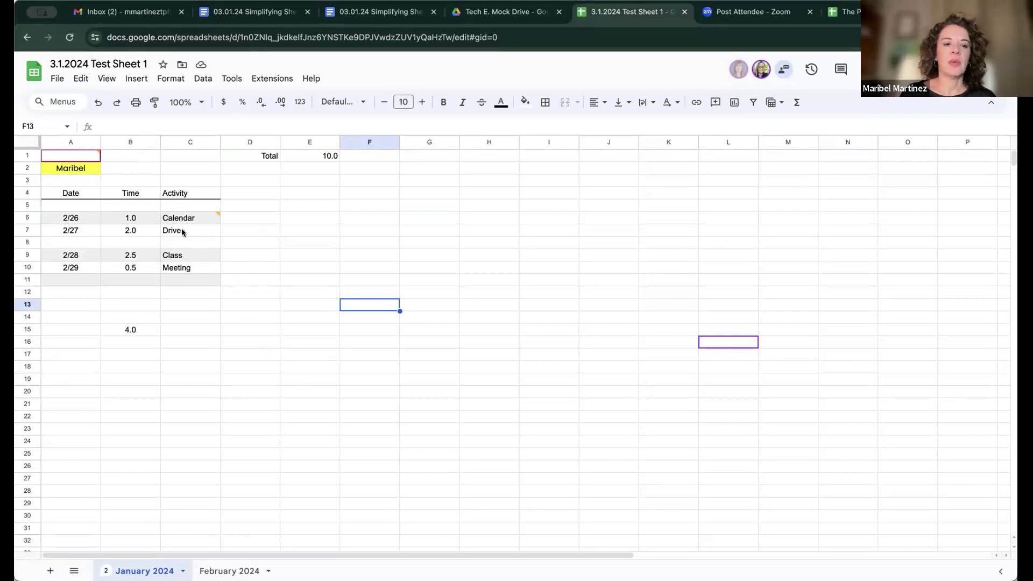
# Step: Try merging B6:C6 horizontally, then dismiss the warning so the cells stay unmerged
pyautogui.moveTo(130, 218); pyautogui.dragTo(173, 218)
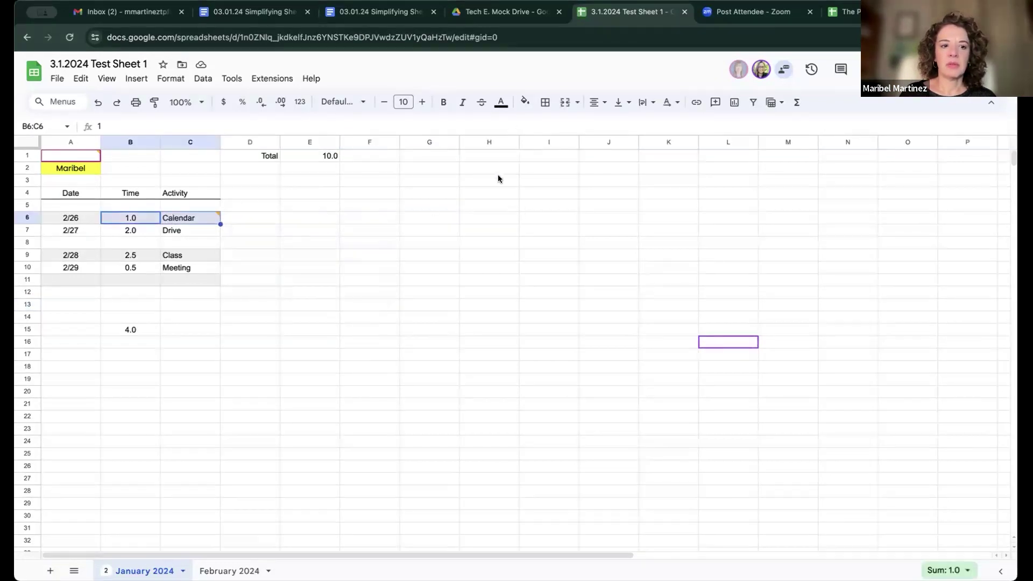
pyautogui.click(576, 102)
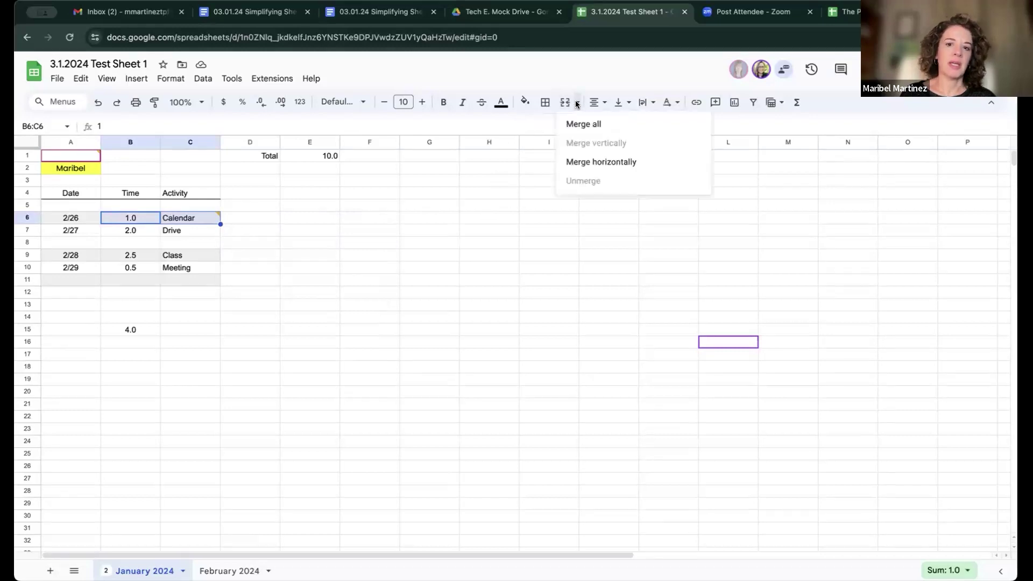
pyautogui.click(606, 162)
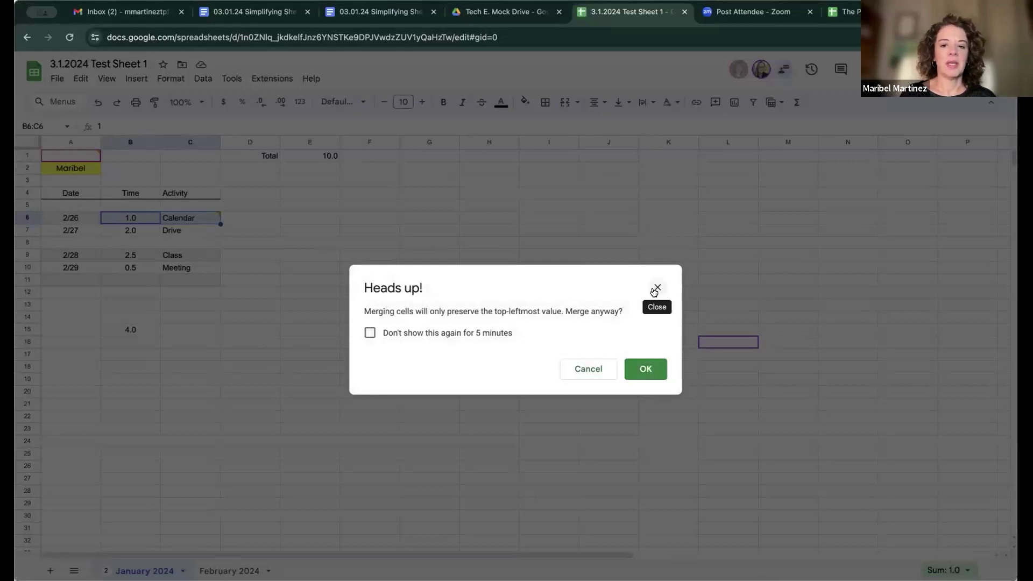
pyautogui.click(657, 289)
# Step: Clear the selection and switch to the empty February 2024 sheet
pyautogui.click(276, 295)
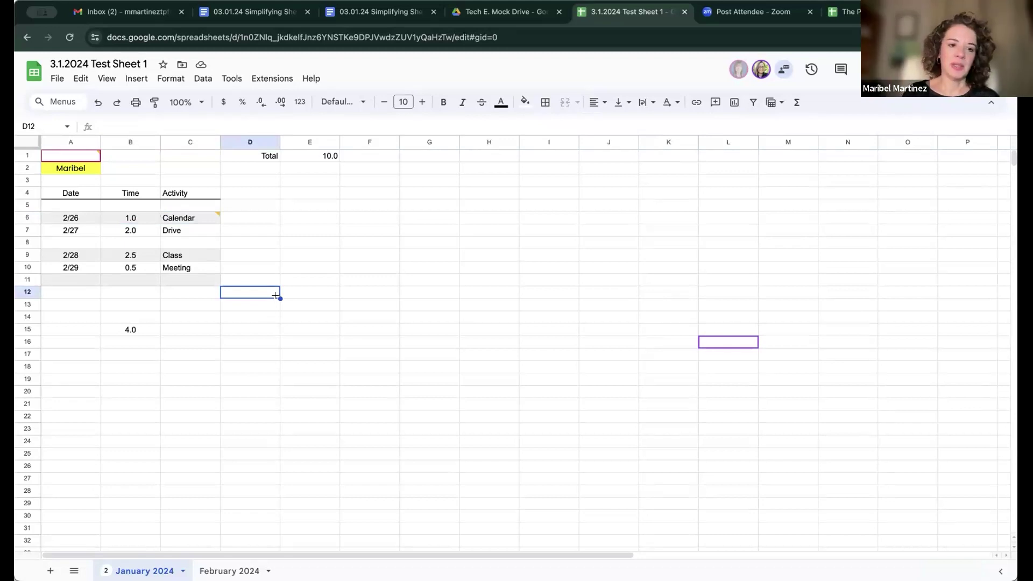
pyautogui.click(179, 355)
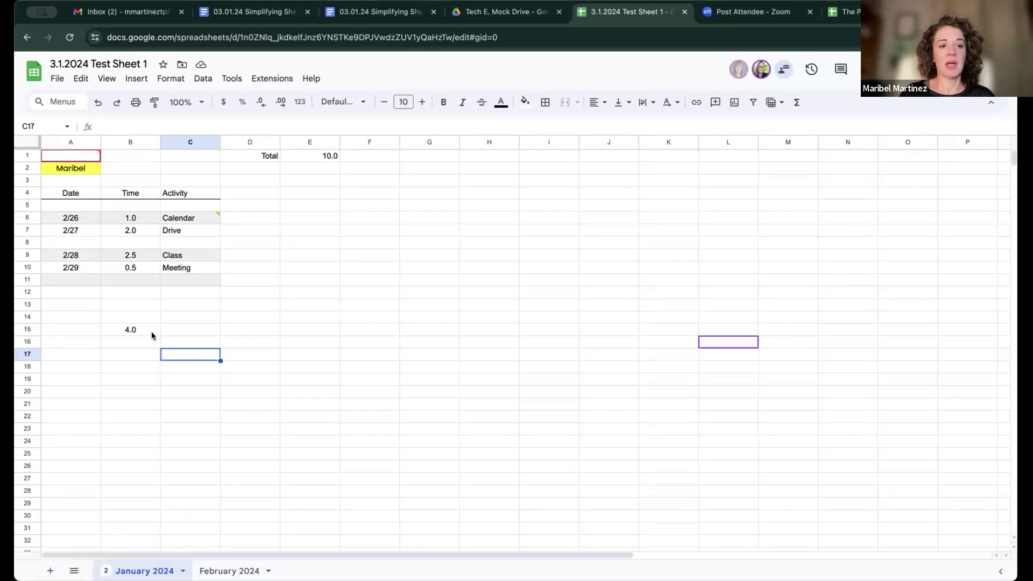
pyautogui.click(229, 571)
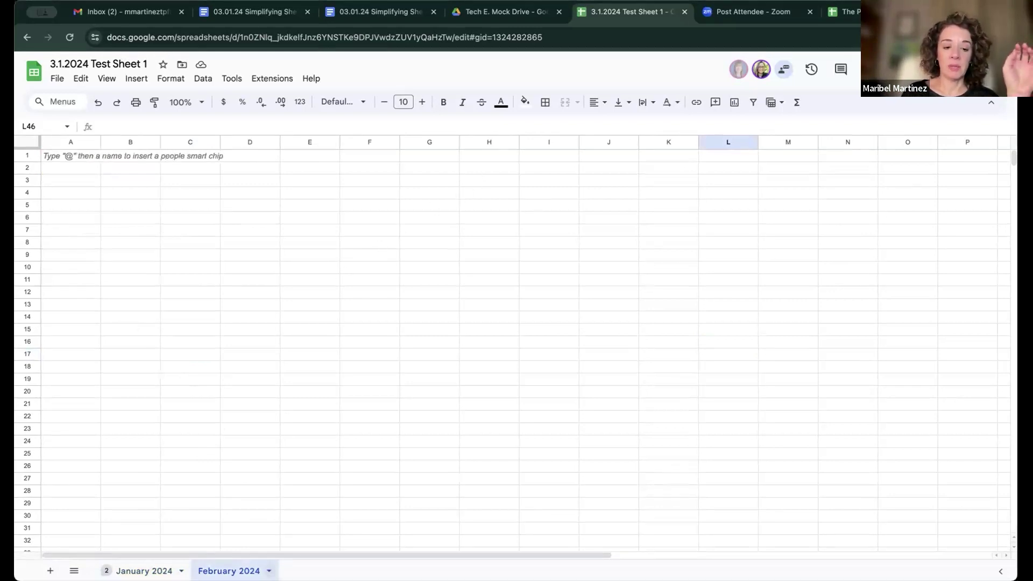
# Step: Rename the February 2024 sheet to Receipts
pyautogui.click(268, 571)
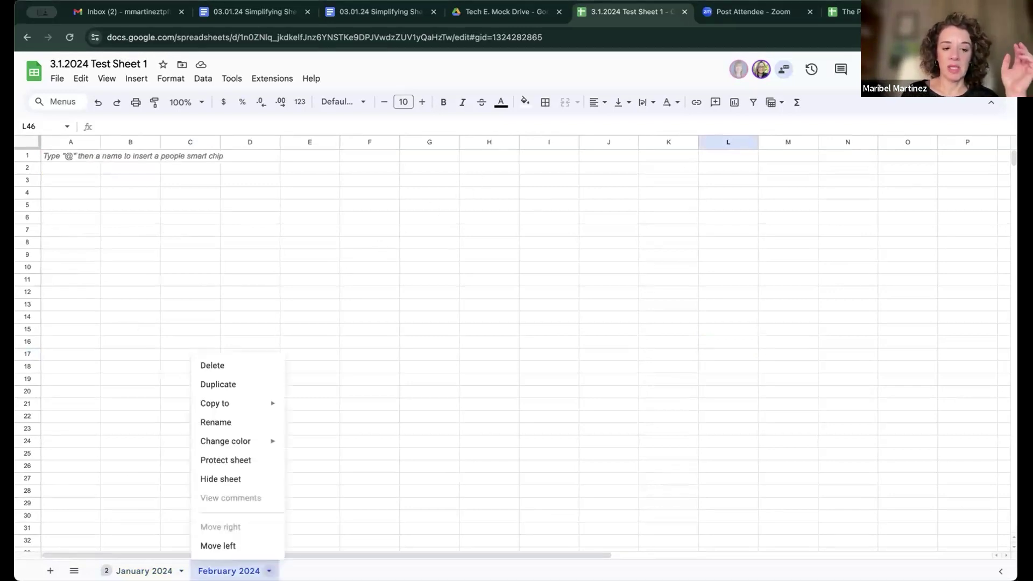
pyautogui.click(234, 423)
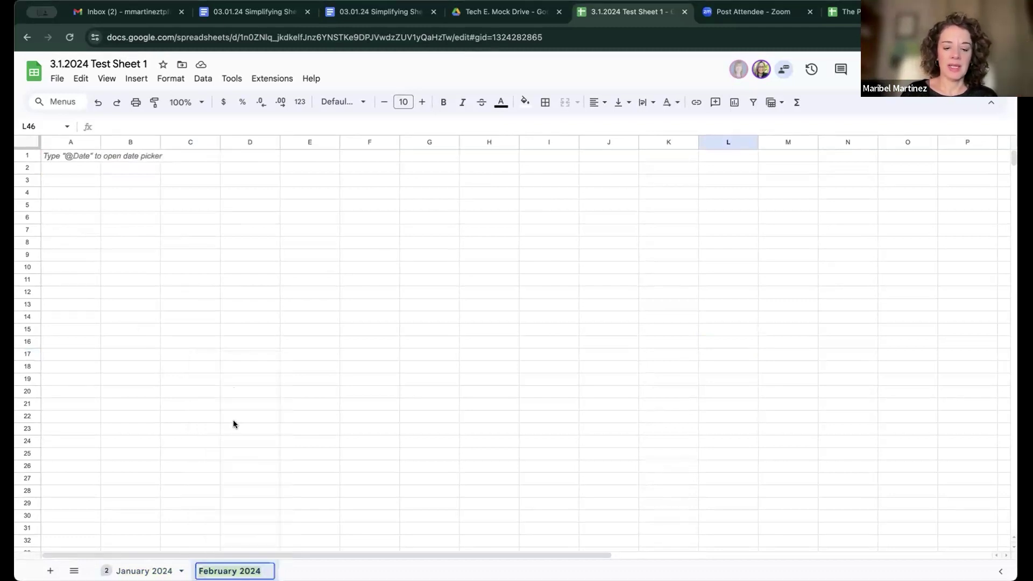
pyautogui.write('Receipts')
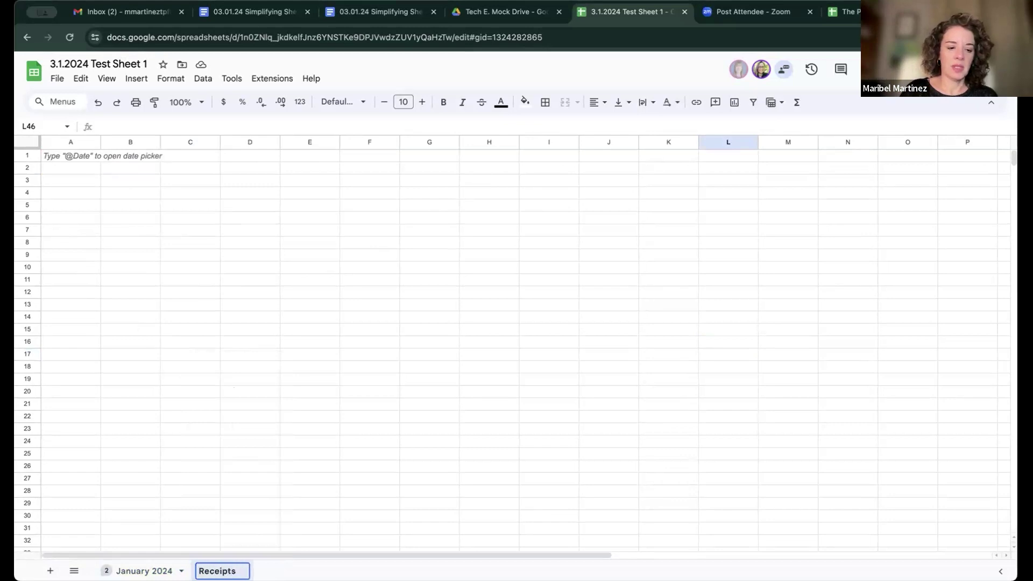
pyautogui.press('Return')
# Step: Return to the Receipts sheet and select cell A3 as the image spot
pyautogui.click(144, 571)
pyautogui.click(182, 570)
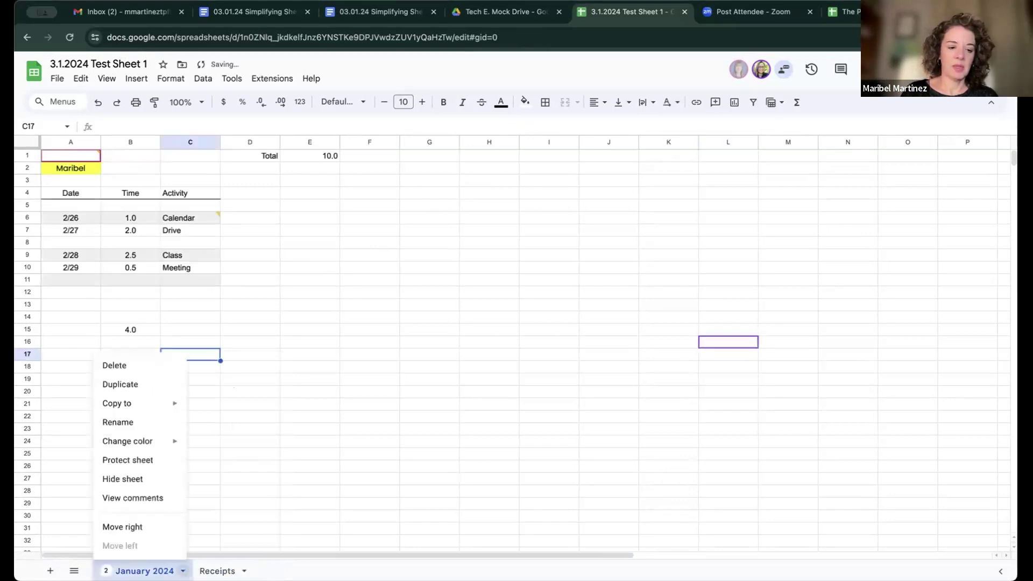
pyautogui.click(217, 570)
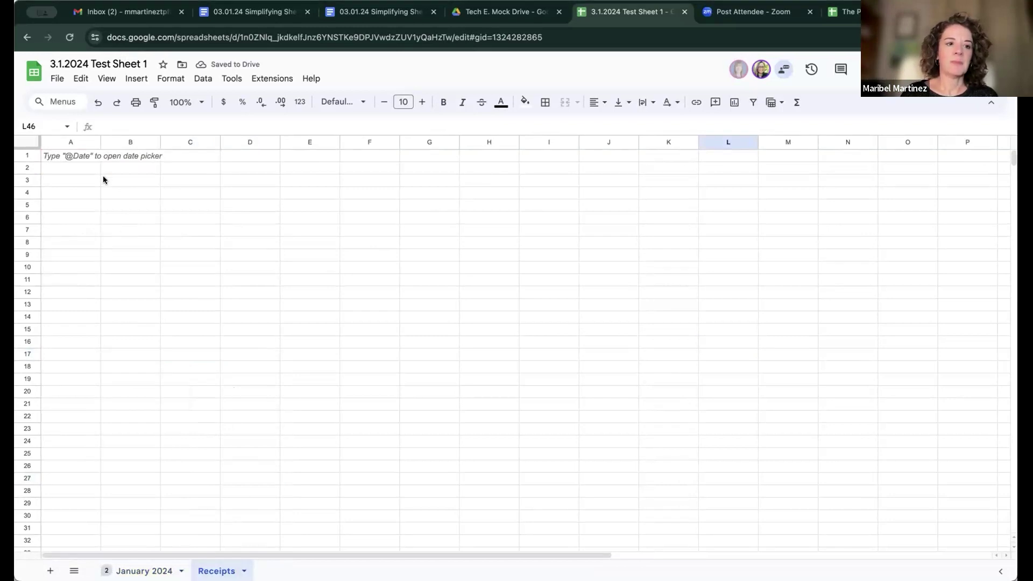
pyautogui.click(68, 180)
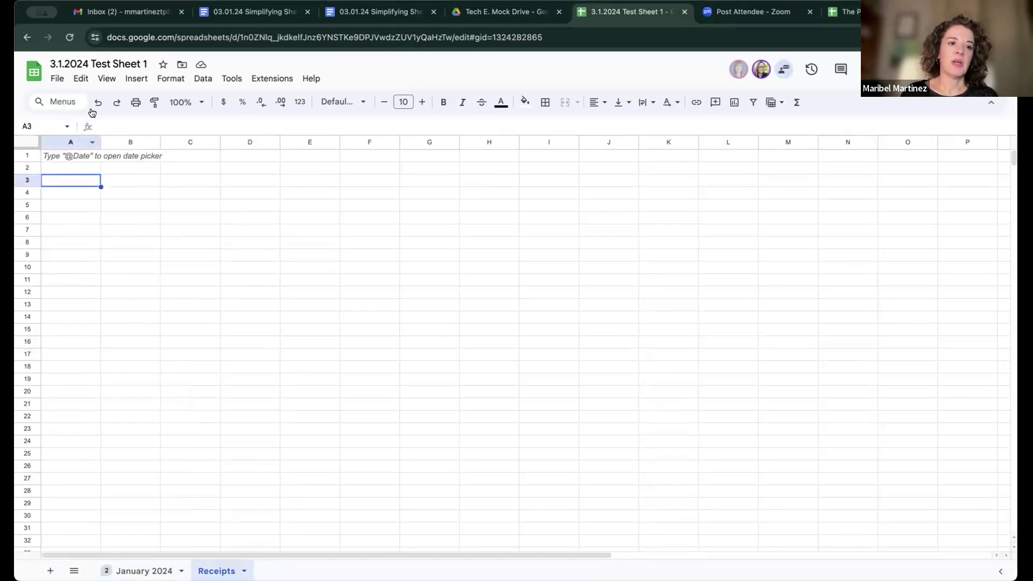
# Step: Upload the Applied Digital Skills Ambassador badge image over the cells of the Receipts sheet
pyautogui.click(138, 80)
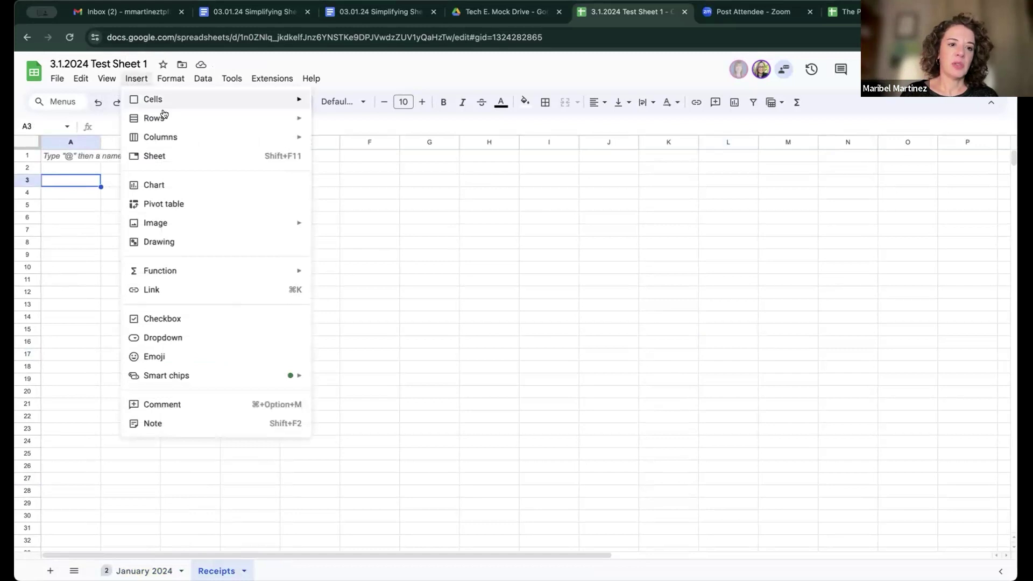
pyautogui.moveTo(199, 232)
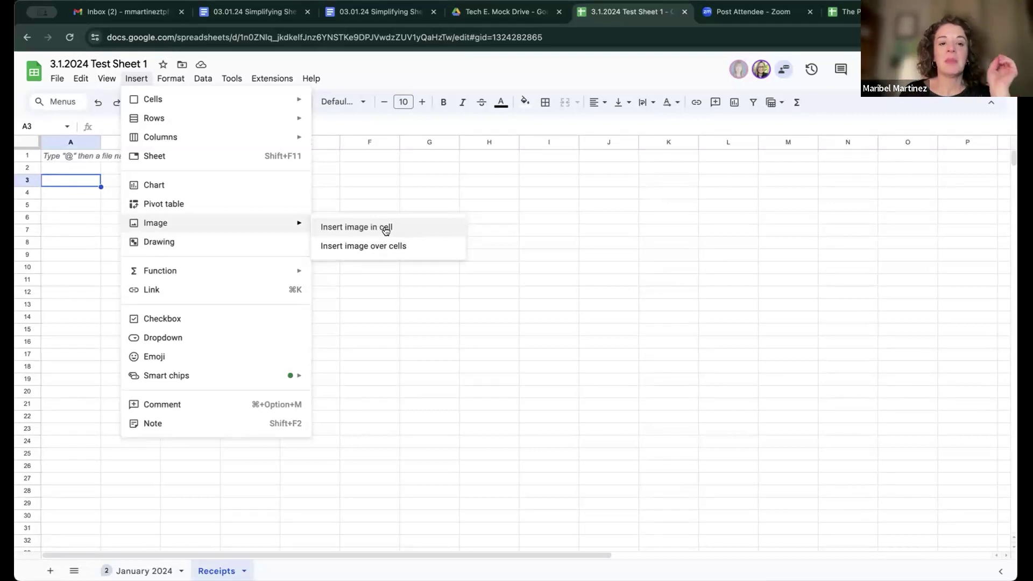
pyautogui.click(384, 246)
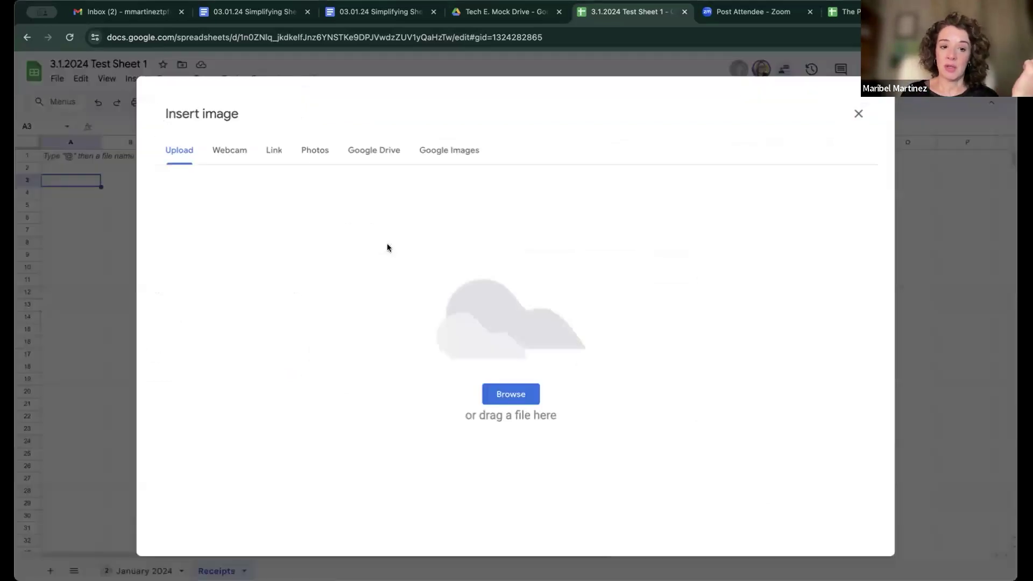
pyautogui.click(512, 394)
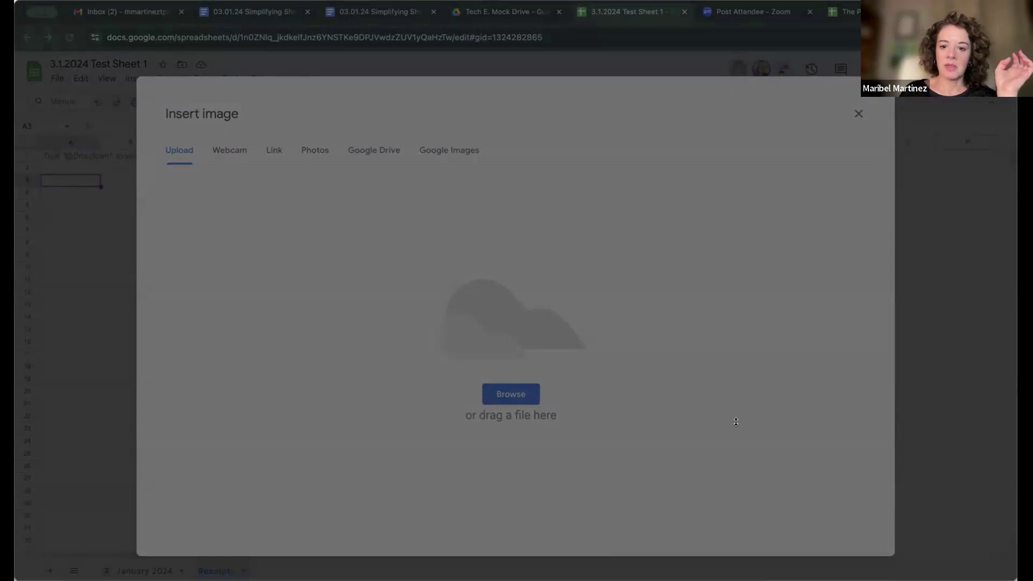
pyautogui.click(722, 407)
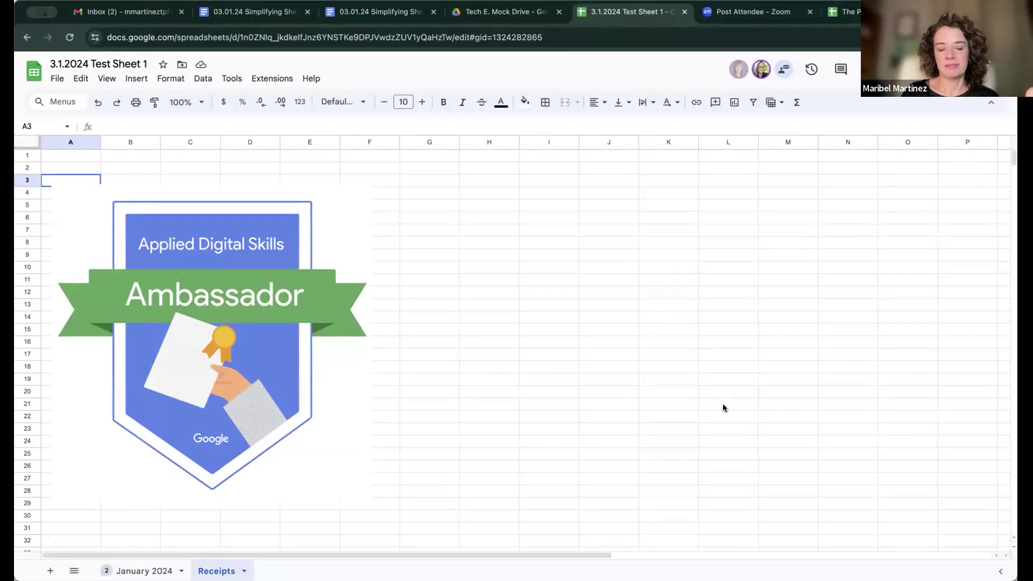
# Step: Return to the Receipts sheet and select its full URL in the address bar
pyautogui.click(143, 570)
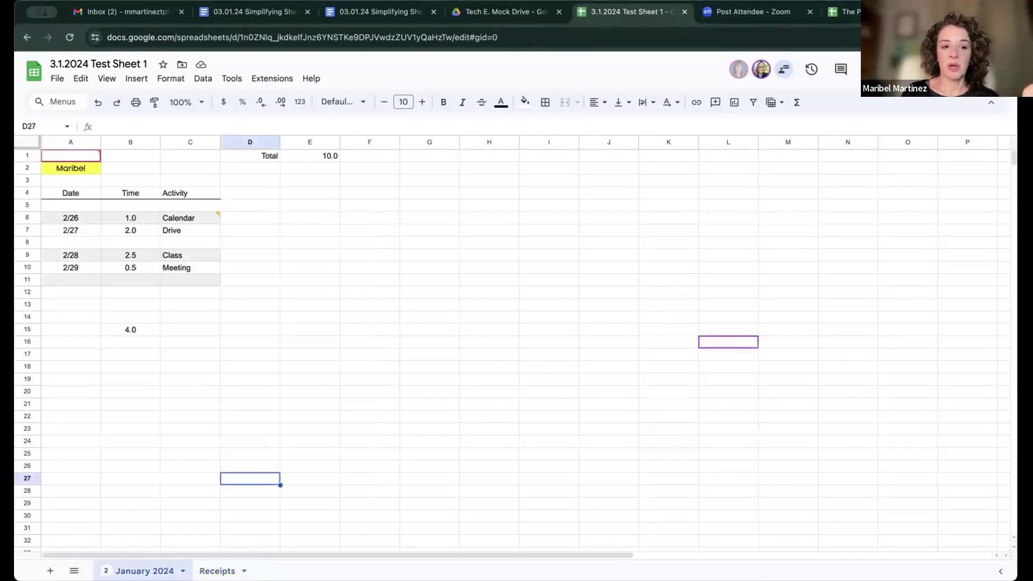
pyautogui.click(217, 571)
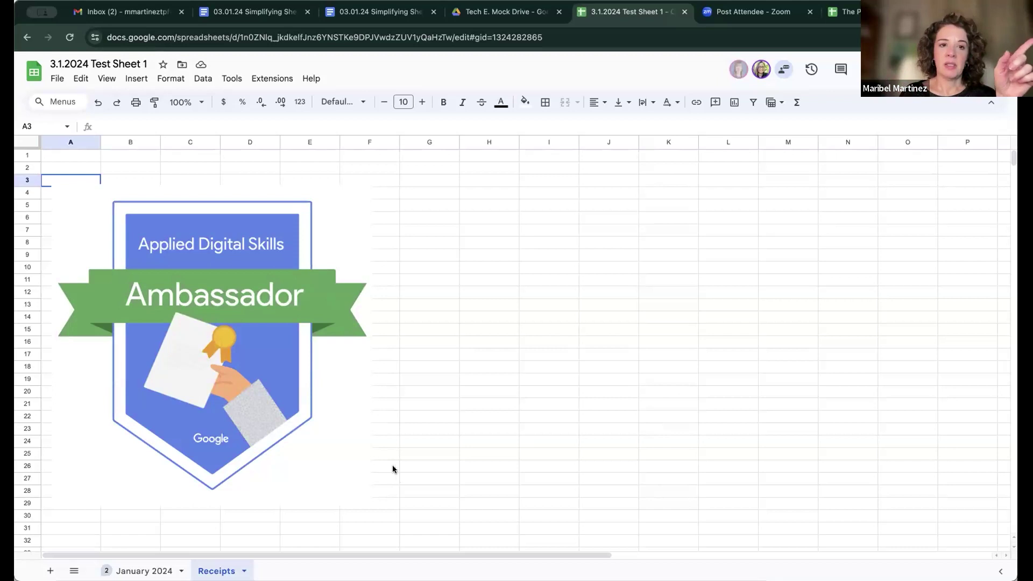
pyautogui.click(397, 34)
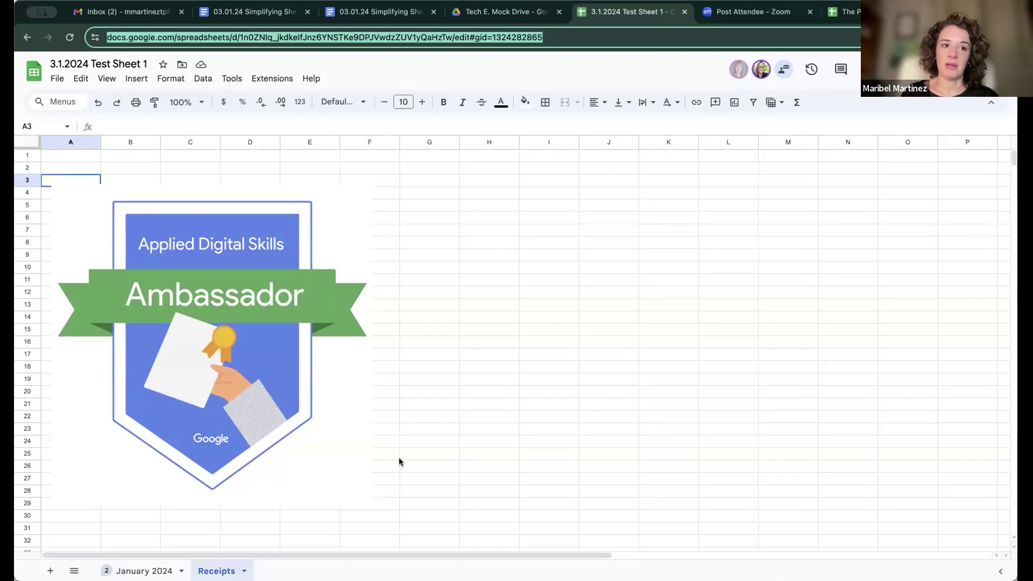
pyautogui.click(399, 457)
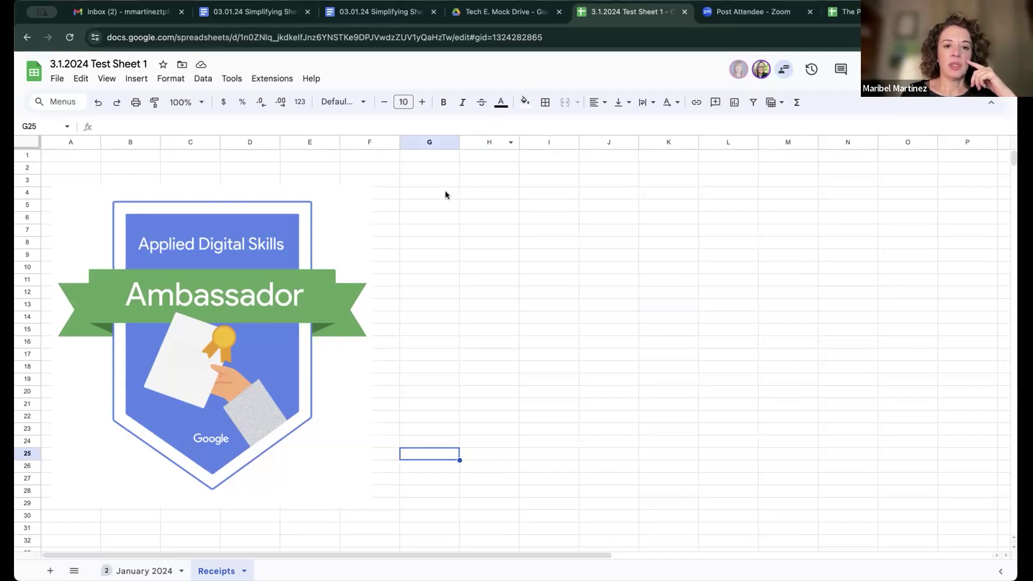
# Step: Start a new drawing from cell G5 on the Receipts sheet
pyautogui.click(430, 203)
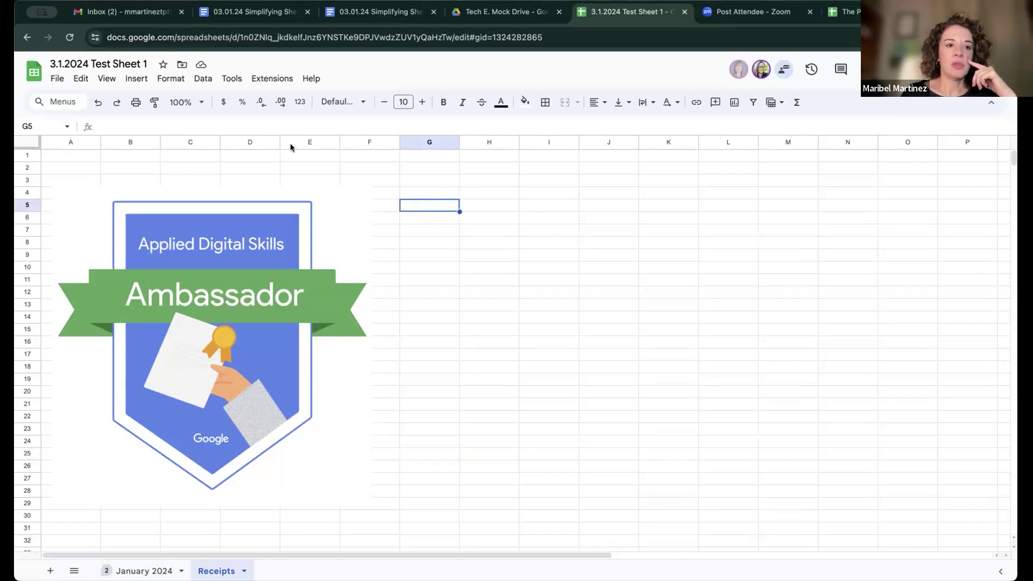
pyautogui.click(132, 79)
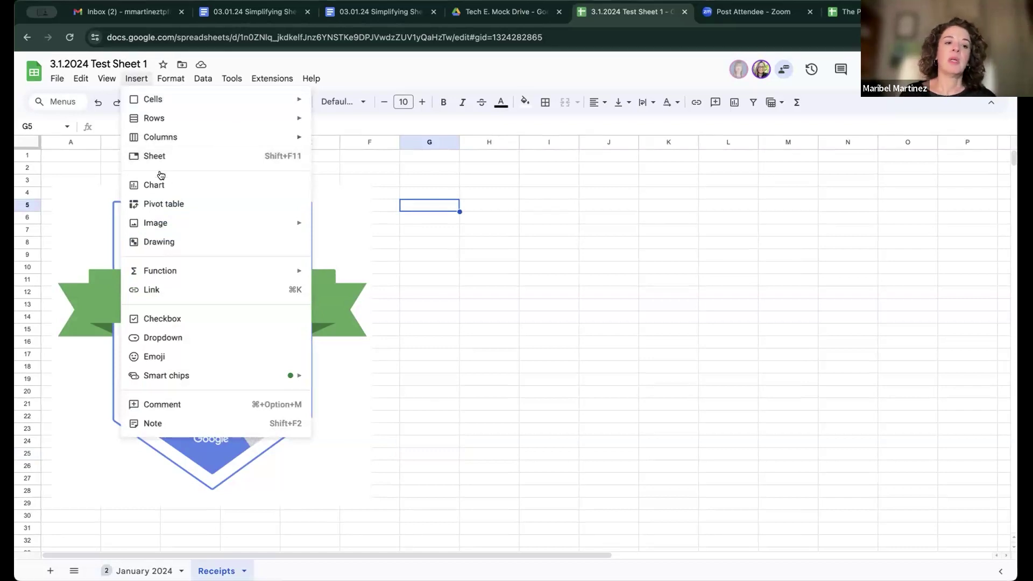
pyautogui.click(186, 243)
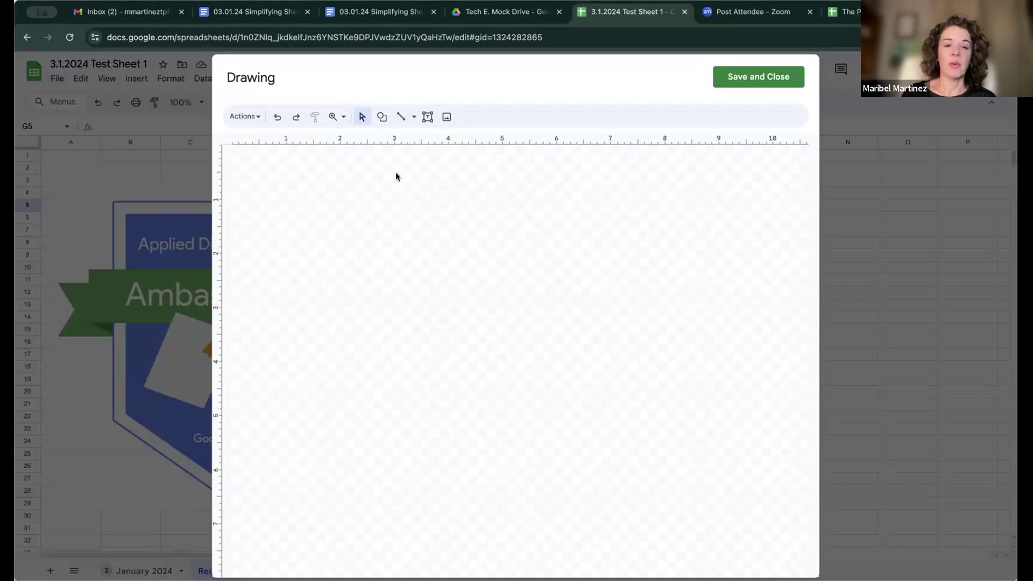
# Step: Draw a two-stroke freehand scribble signature and save it onto the sheet
pyautogui.click(414, 117)
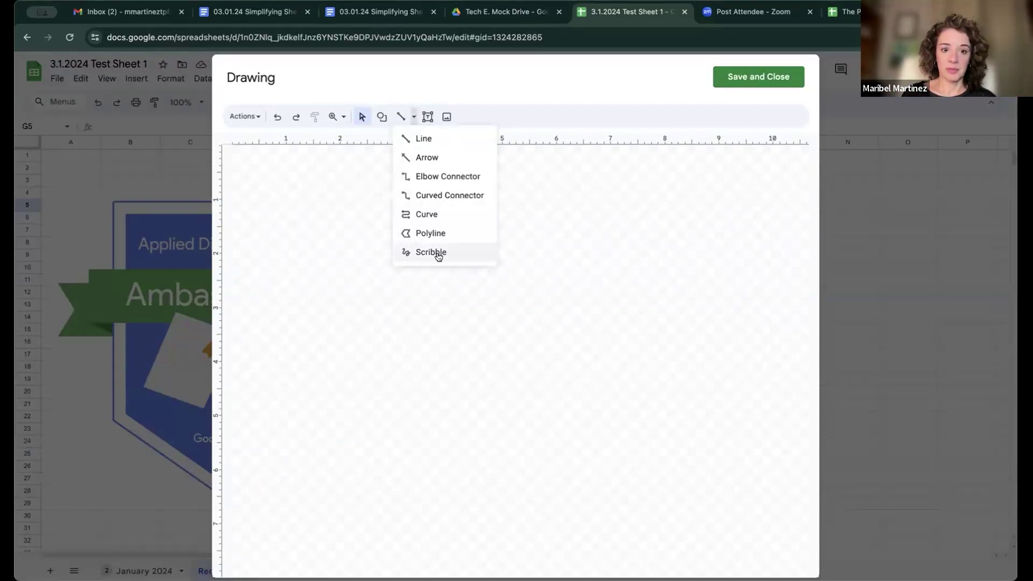
pyautogui.click(433, 253)
pyautogui.moveTo(303, 336); pyautogui.dragTo(425, 300)
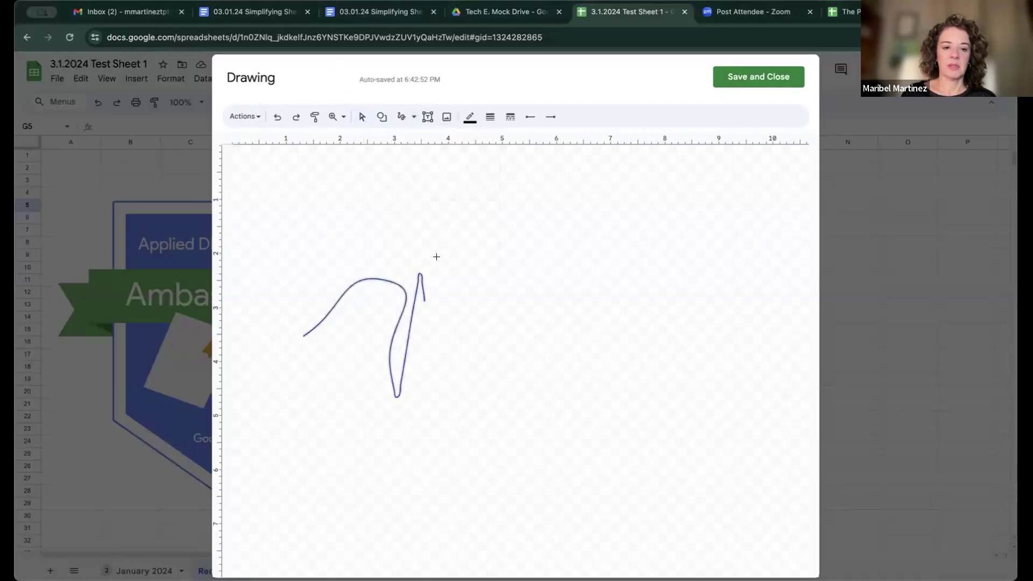
pyautogui.click(277, 116)
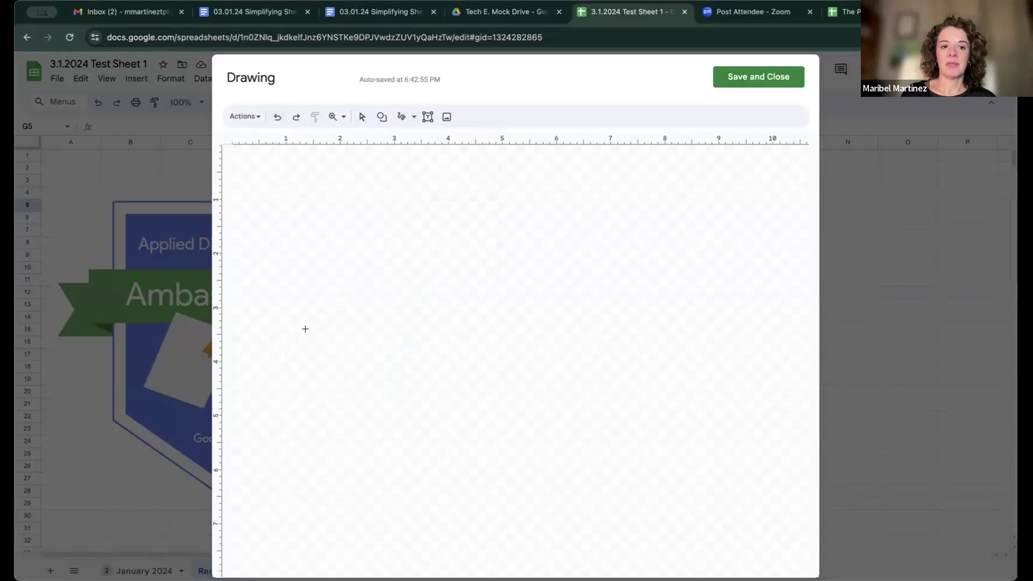
pyautogui.moveTo(310, 305)
pyautogui.mouseDown()
pyautogui.moveTo(371, 311)
pyautogui.moveTo(420, 290)
pyautogui.moveTo(440, 386)
pyautogui.mouseUp()
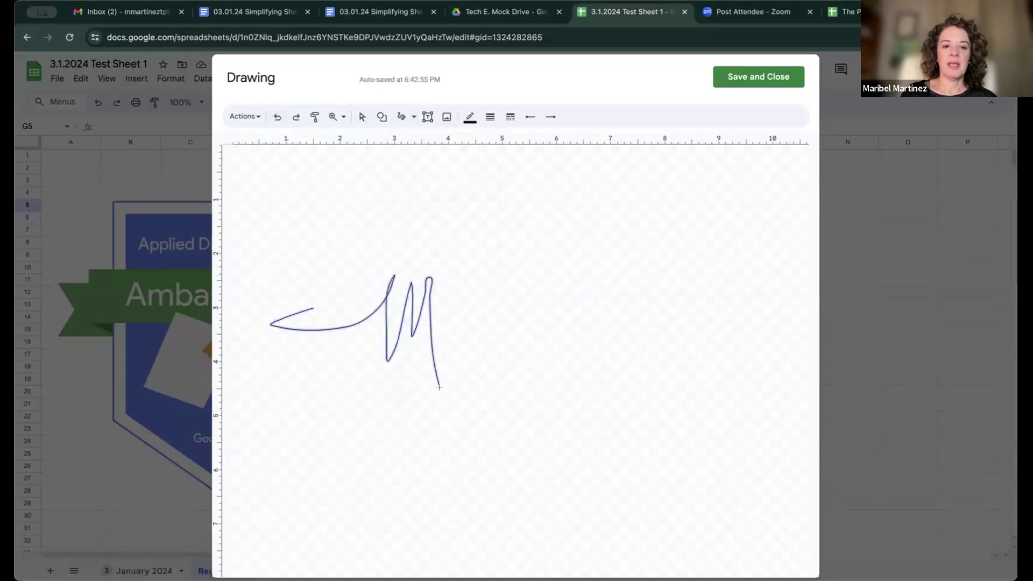
pyautogui.moveTo(398, 288)
pyautogui.mouseDown()
pyautogui.moveTo(467, 298)
pyautogui.moveTo(496, 358)
pyautogui.mouseUp()
pyautogui.click(718, 77)
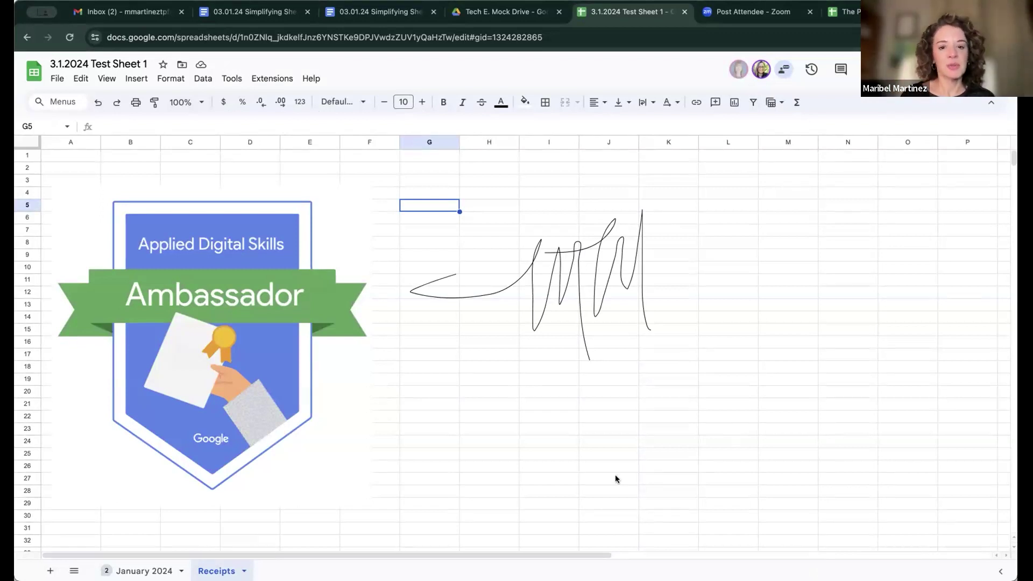
# Step: Browse the Insert and Format menus, select the signature drawing, then go back to January 2024
pyautogui.click(454, 384)
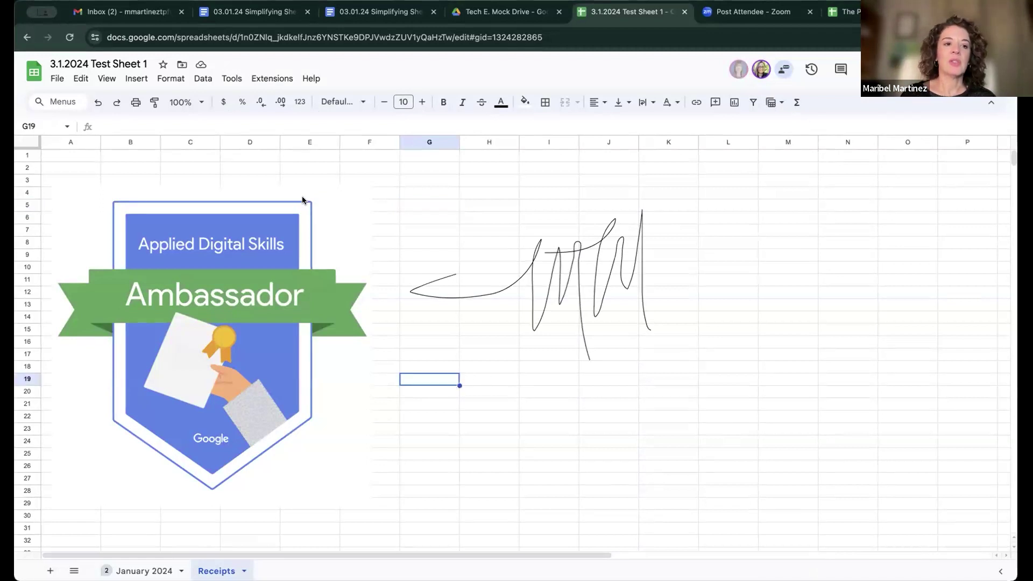
pyautogui.click(137, 78)
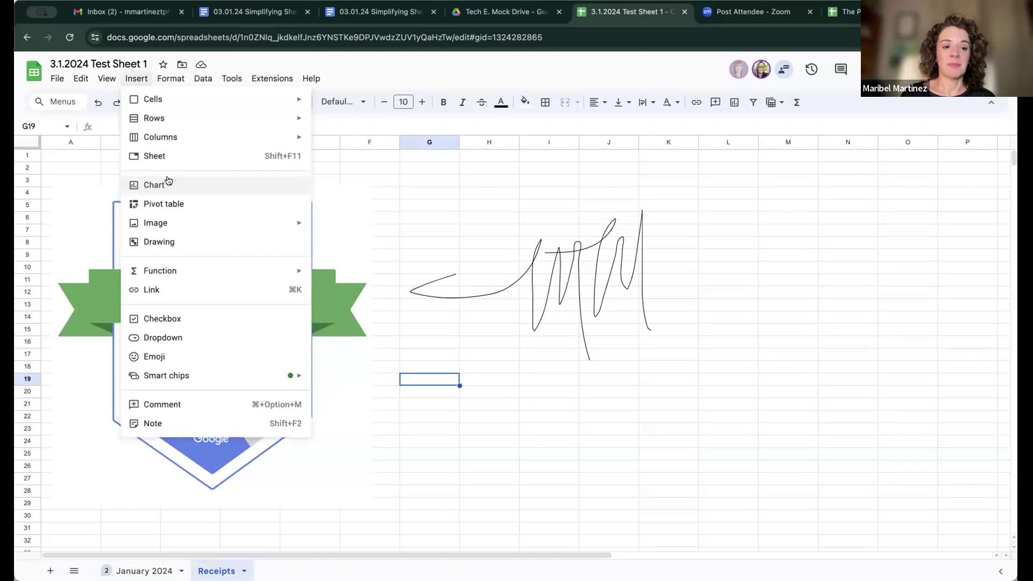
pyautogui.moveTo(185, 277)
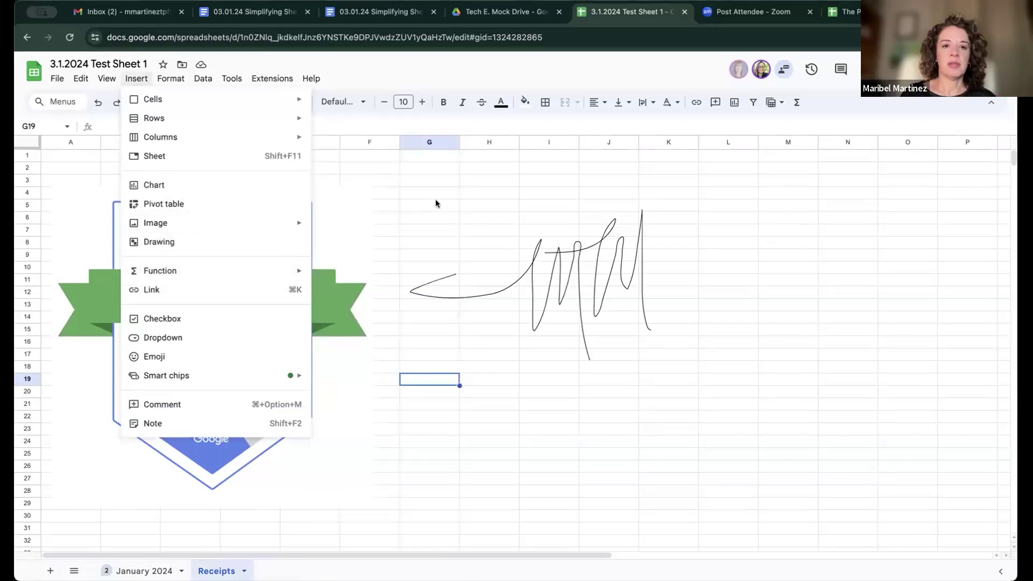
pyautogui.click(434, 203)
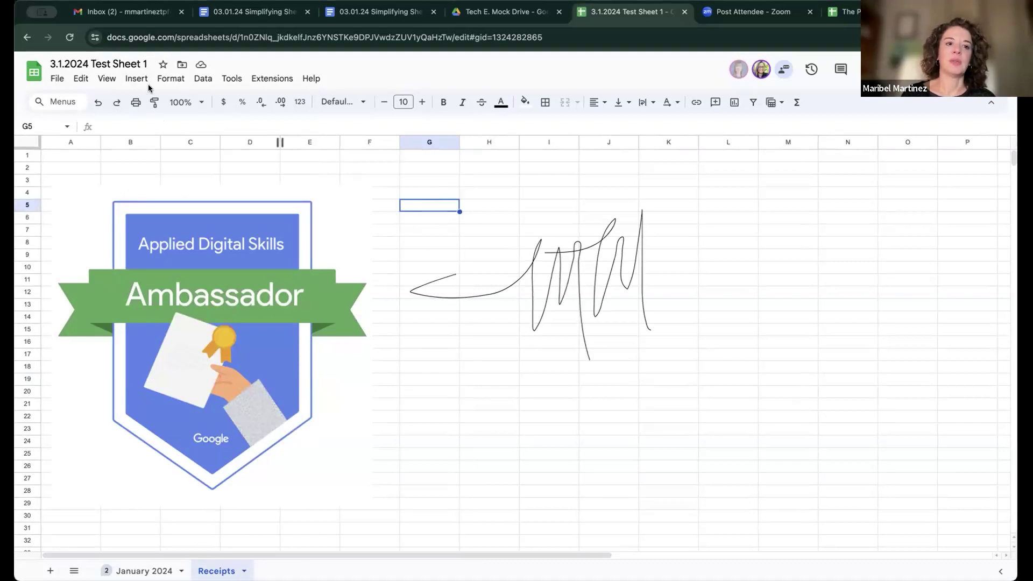
pyautogui.click(133, 80)
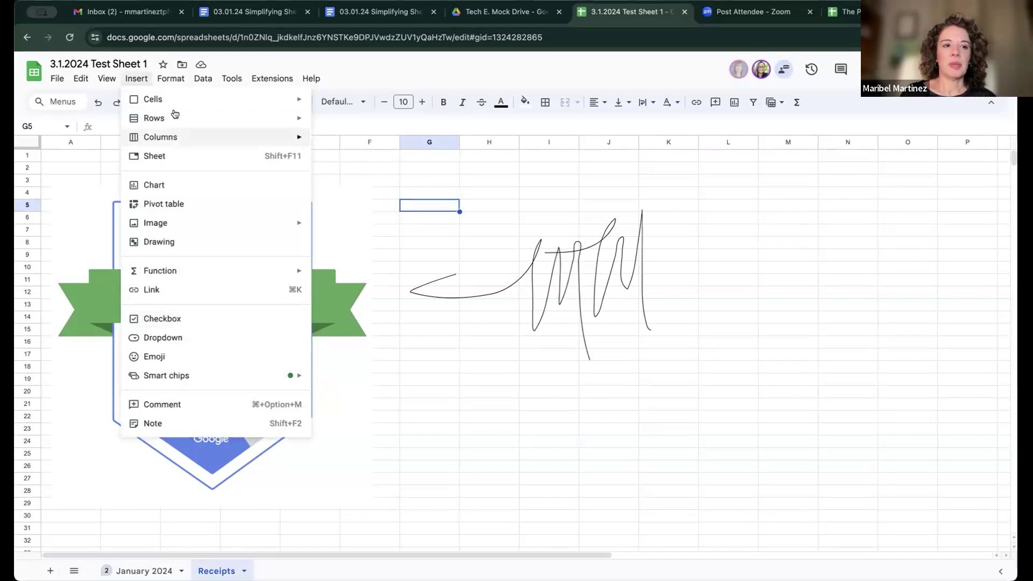
pyautogui.moveTo(170, 79)
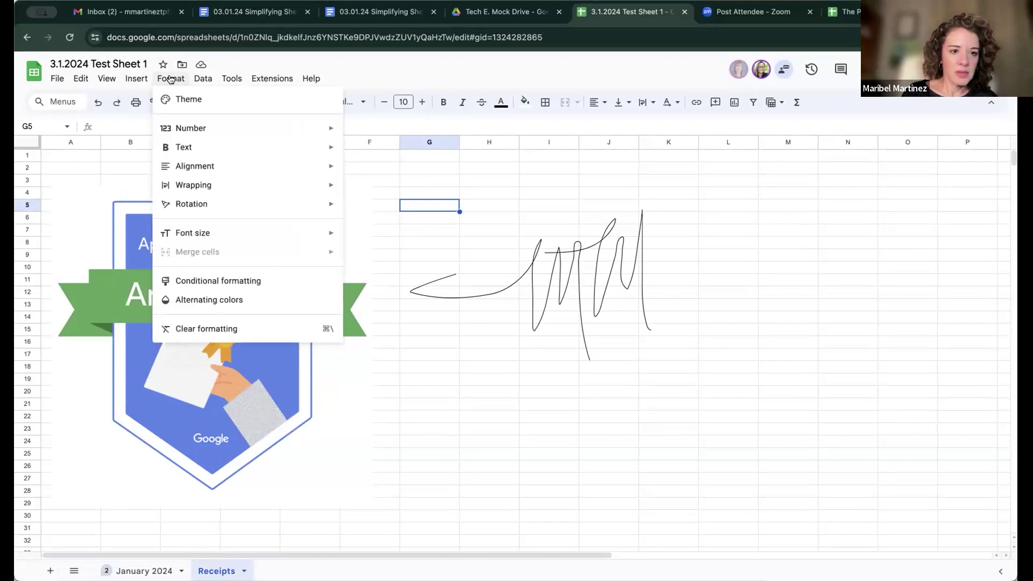
pyautogui.click(451, 356)
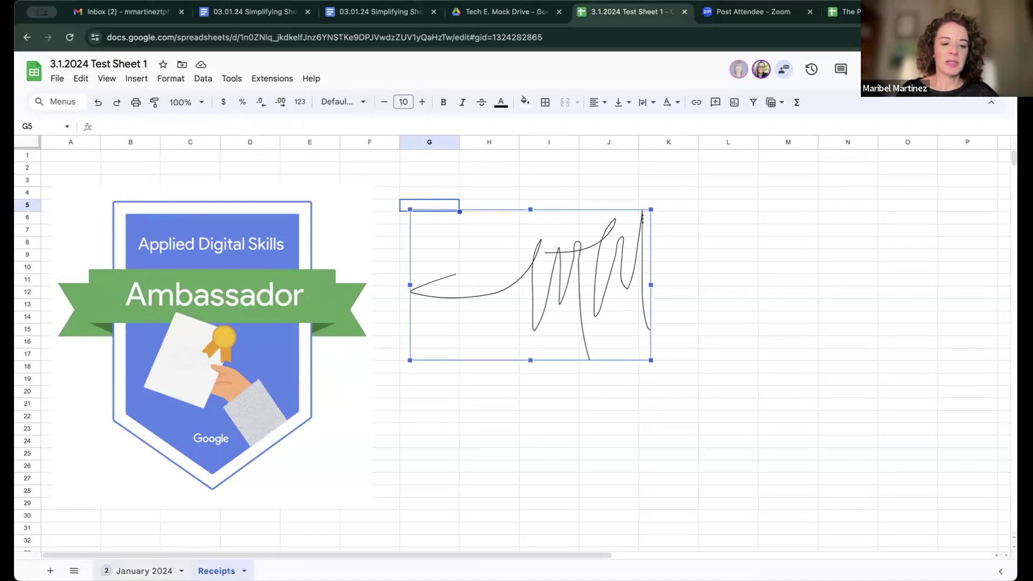
pyautogui.click(144, 571)
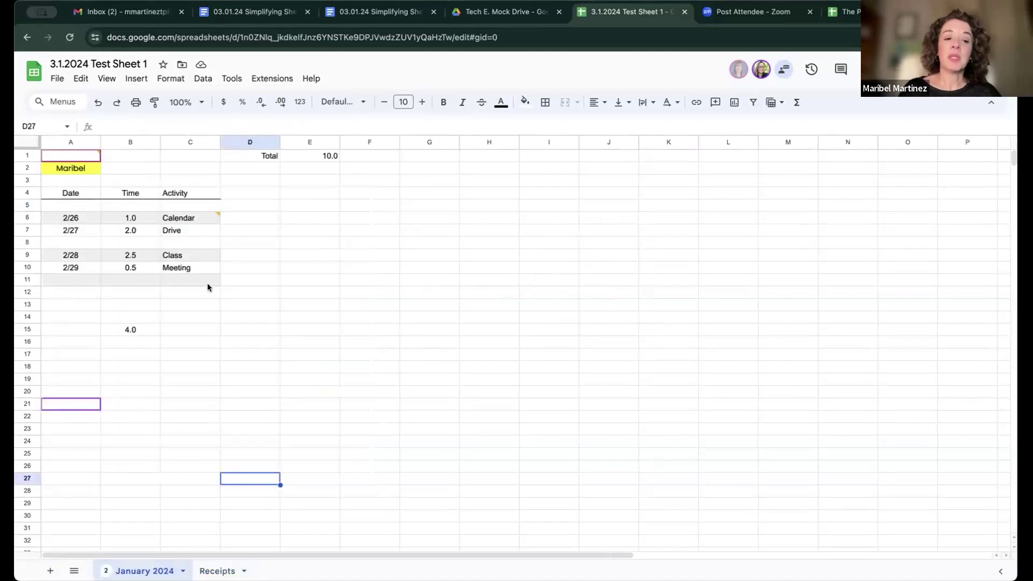
# Step: Enter a one-line note in C11 saying someone is writing way too much information, fixing the typo
pyautogui.click(178, 280)
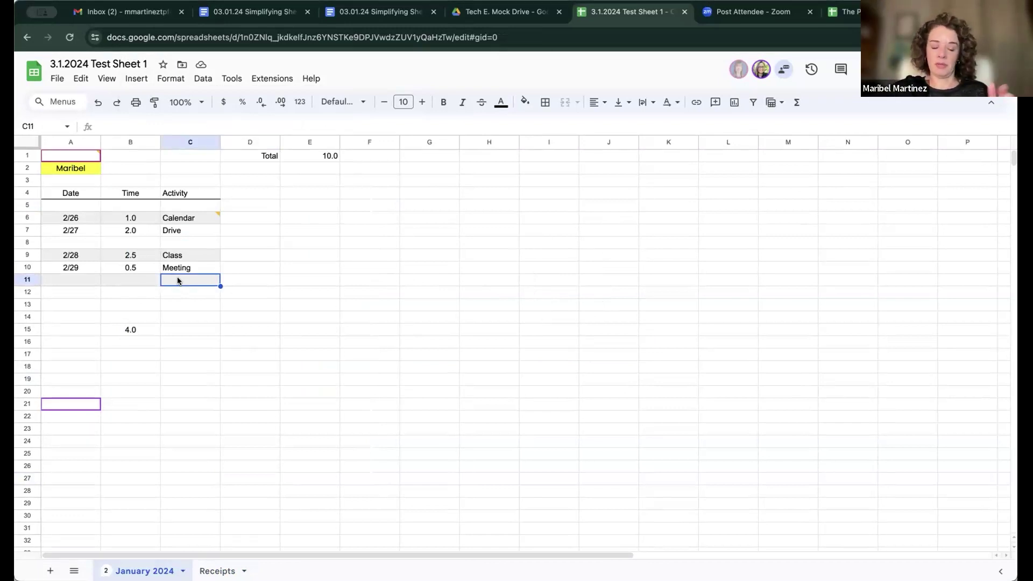
pyautogui.write('Maribel ')
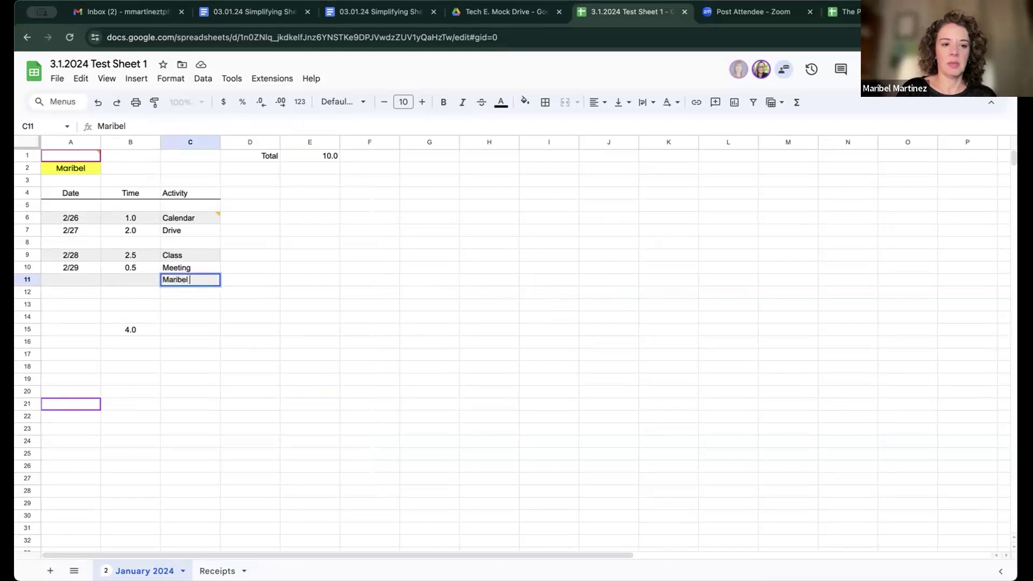
pyautogui.write('is writing way too')
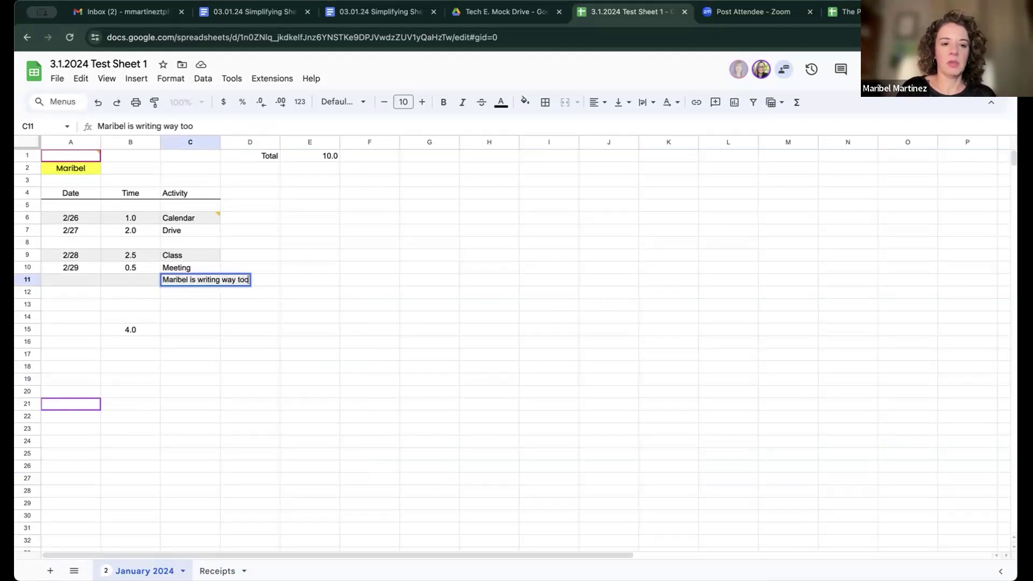
pyautogui.write(' much infomration.')
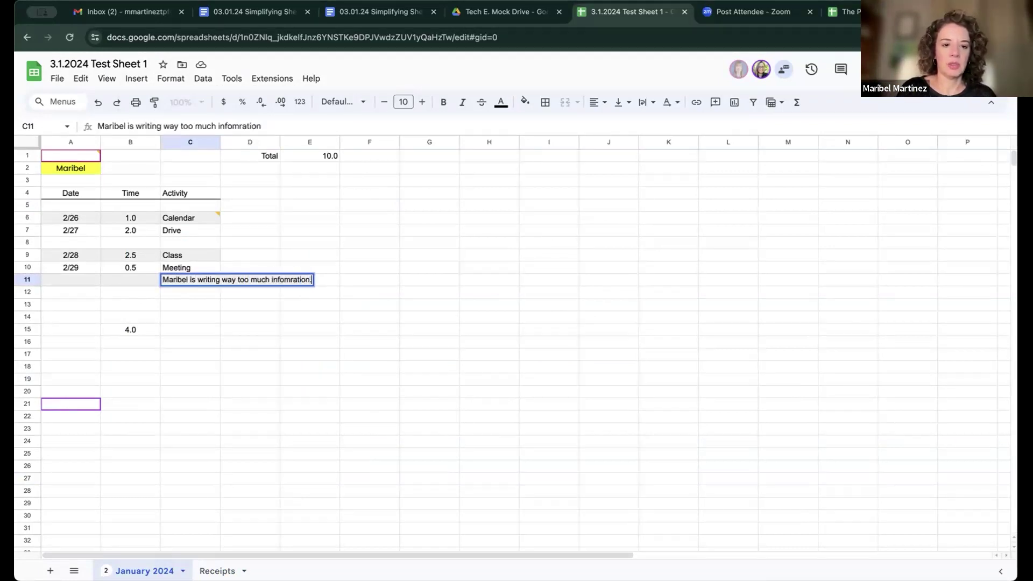
pyautogui.press('BackSpace')
pyautogui.press('BackSpace')
pyautogui.press('BackSpace')
pyautogui.press('BackSpace')
pyautogui.press('BackSpace')
pyautogui.press('BackSpace')
pyautogui.press('BackSpace')
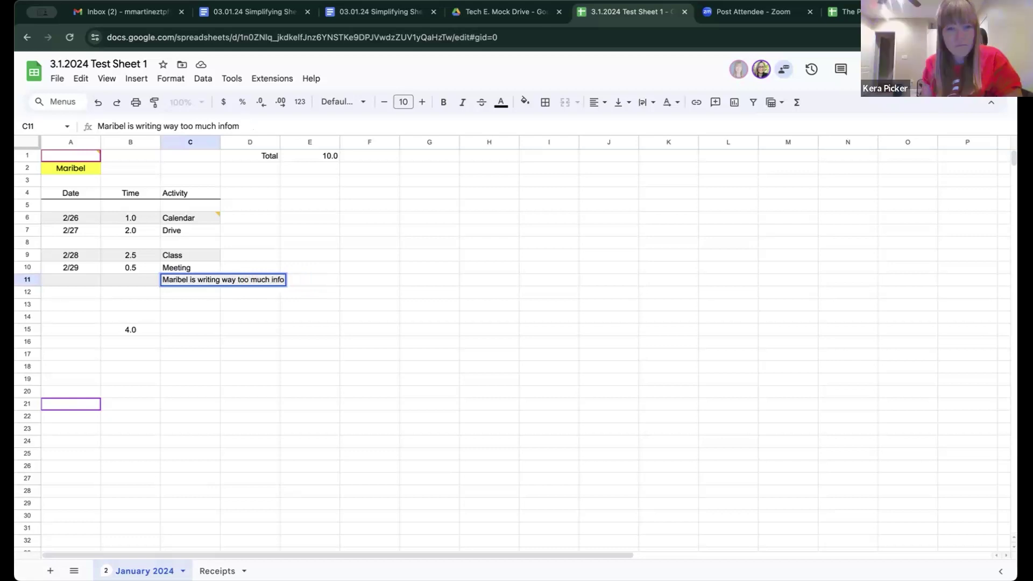
pyautogui.write('rmation.')
pyautogui.press('Return')
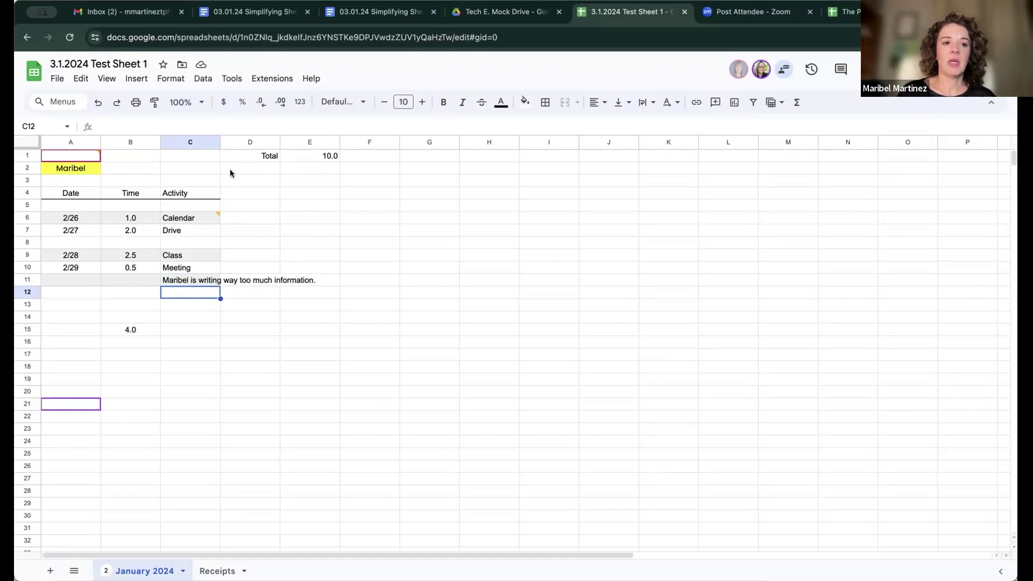
# Step: Widen column C, then undo the change
pyautogui.moveTo(219, 141); pyautogui.dragTo(322, 142)
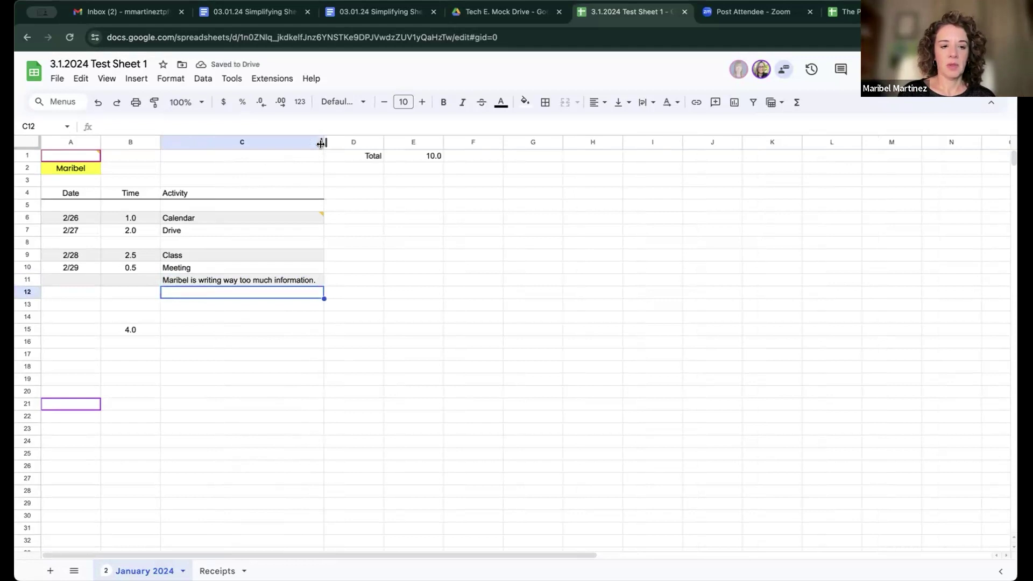
pyautogui.hotkey('ctrl', 'z')
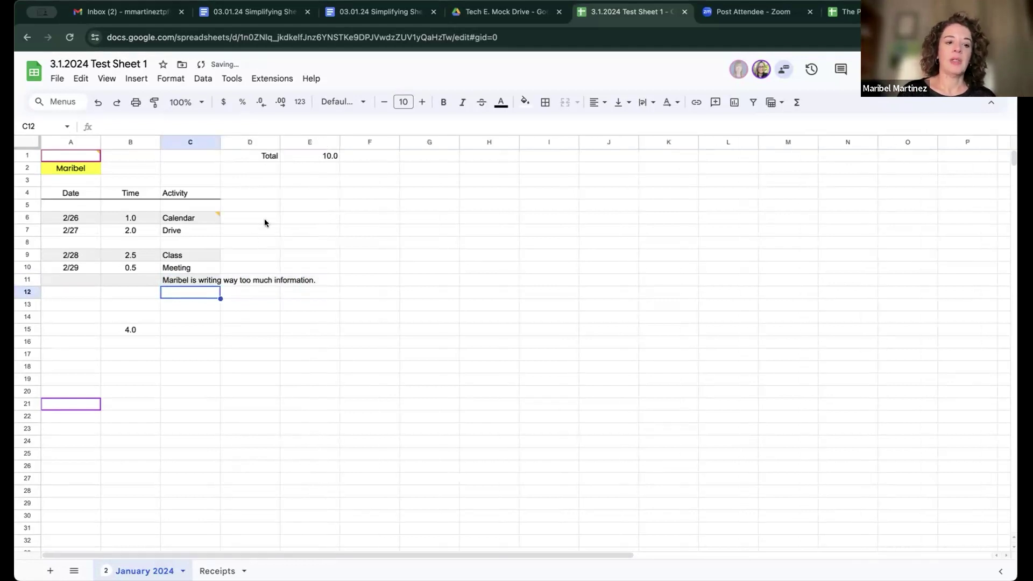
pyautogui.click(193, 279)
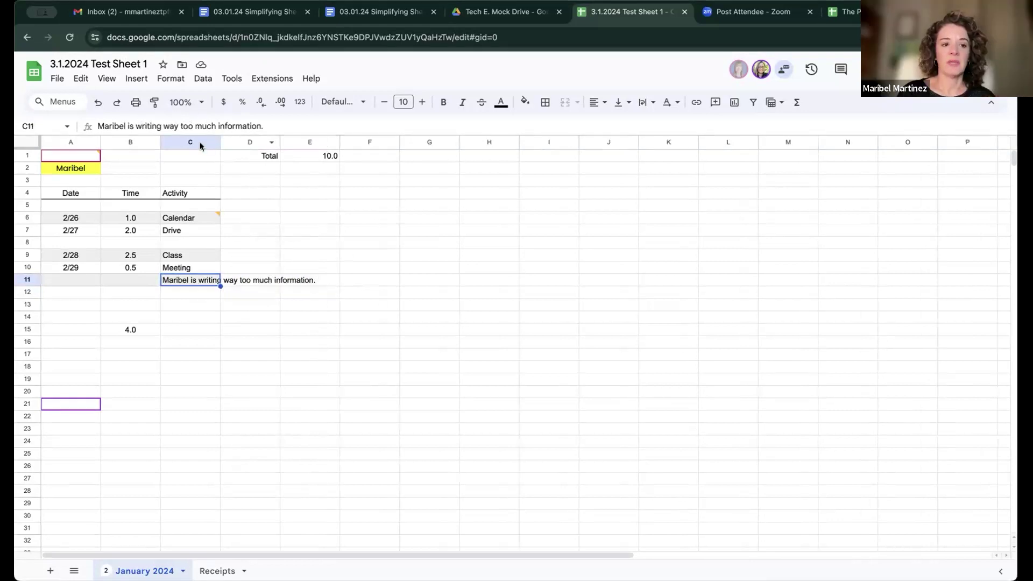
# Step: Retype Meeting in C10 and enlarge the formula bar to several lines
pyautogui.click(187, 270)
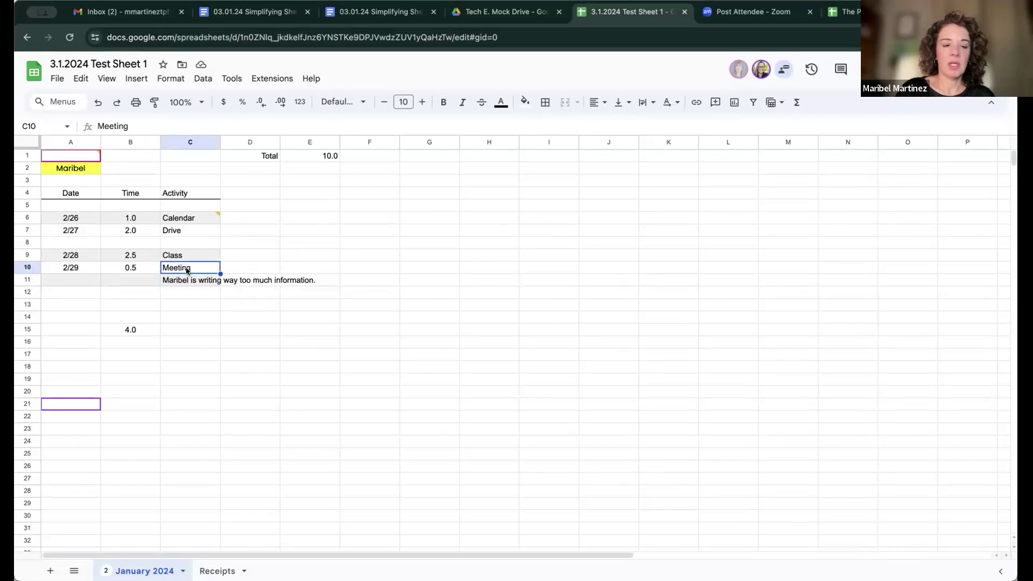
pyautogui.write('mee')
pyautogui.press('BackSpace')
pyautogui.press('BackSpace')
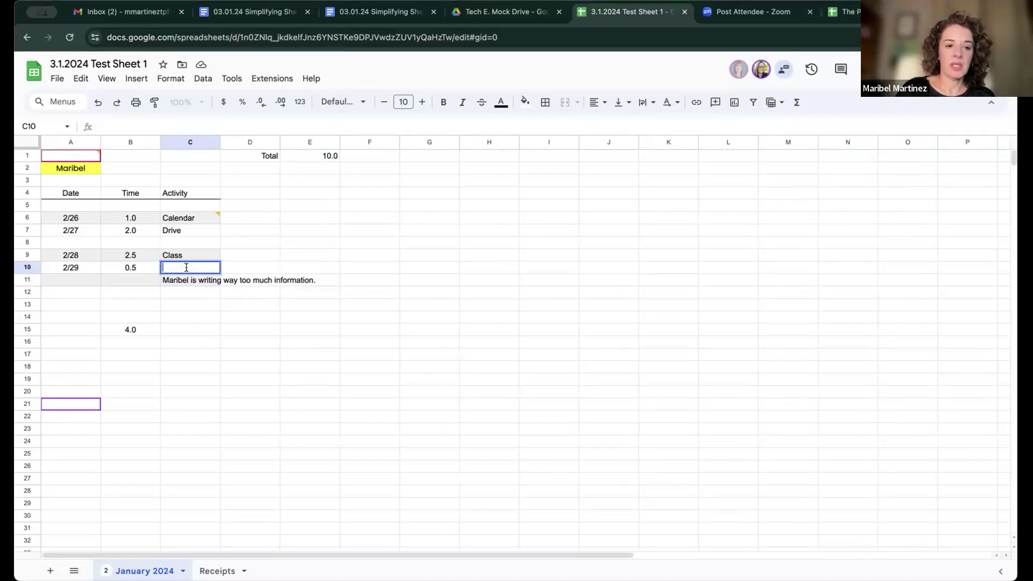
pyautogui.write('Meeting')
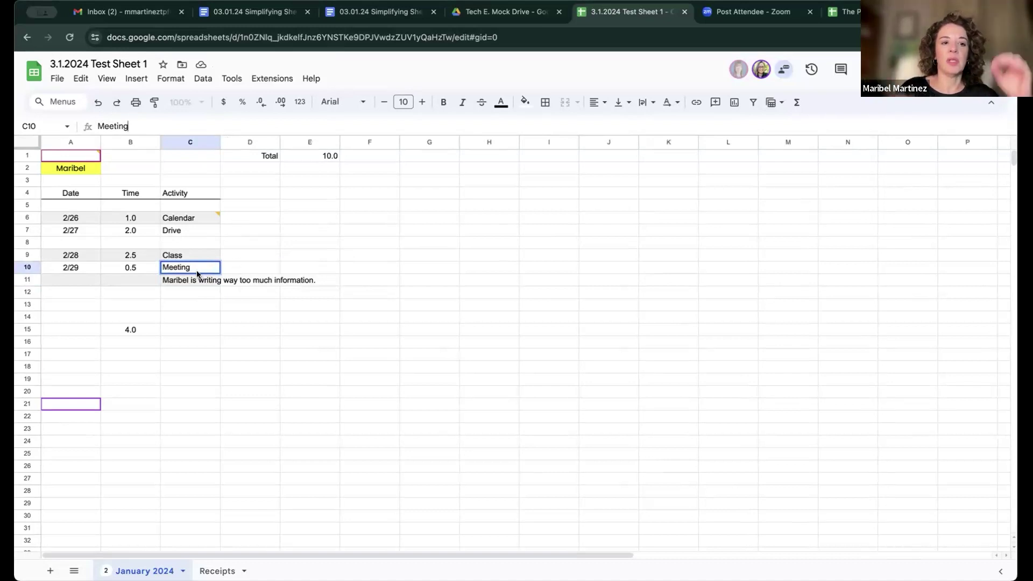
pyautogui.click(261, 133)
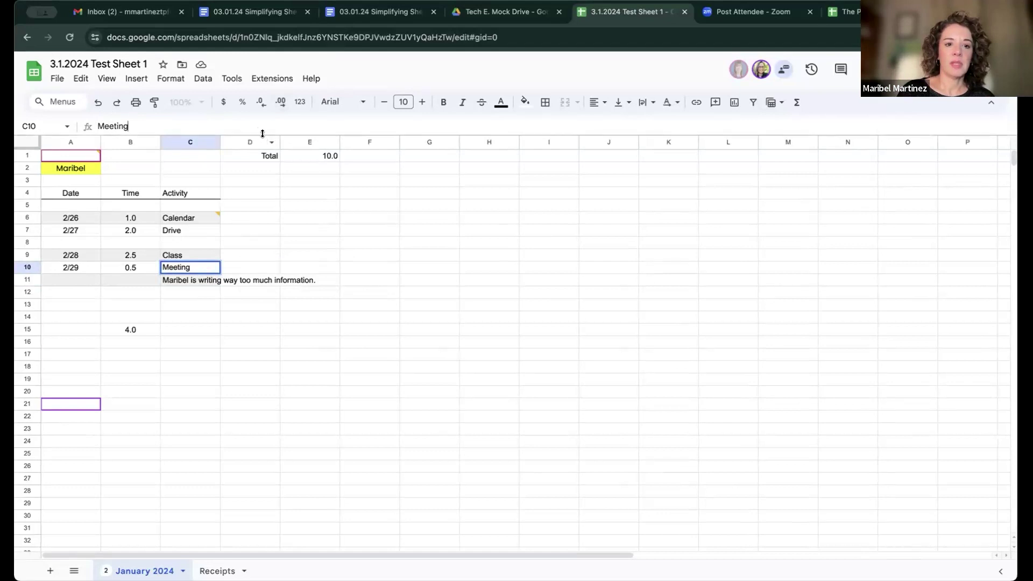
pyautogui.moveTo(262, 133); pyautogui.dragTo(269, 173)
# Step: Add a second line 'Now it's a paragraph.' to C11's note, then shrink the formula bar
pyautogui.click(193, 315)
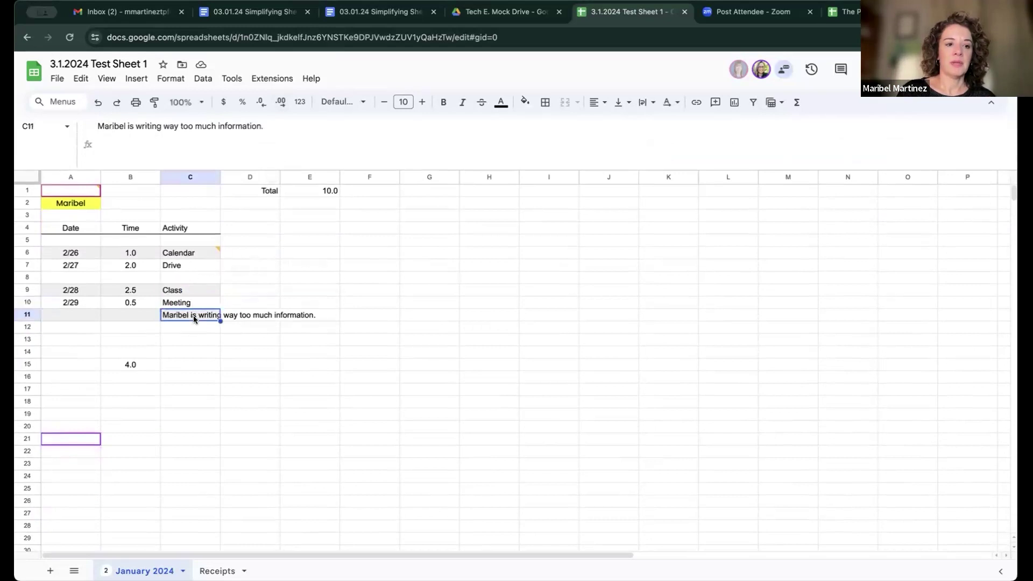
pyautogui.click(272, 126)
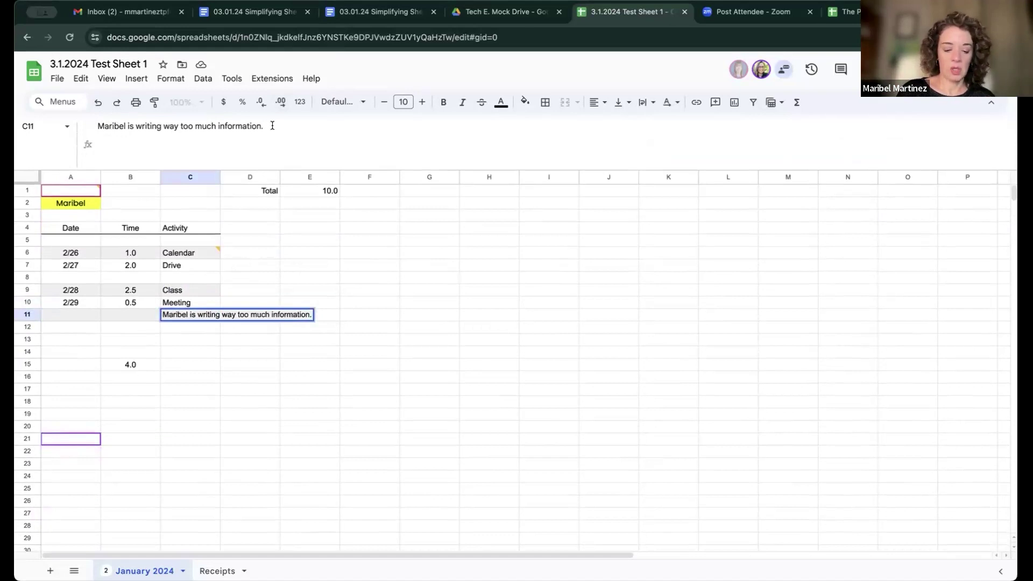
pyautogui.hotkey('alt', 'Return')
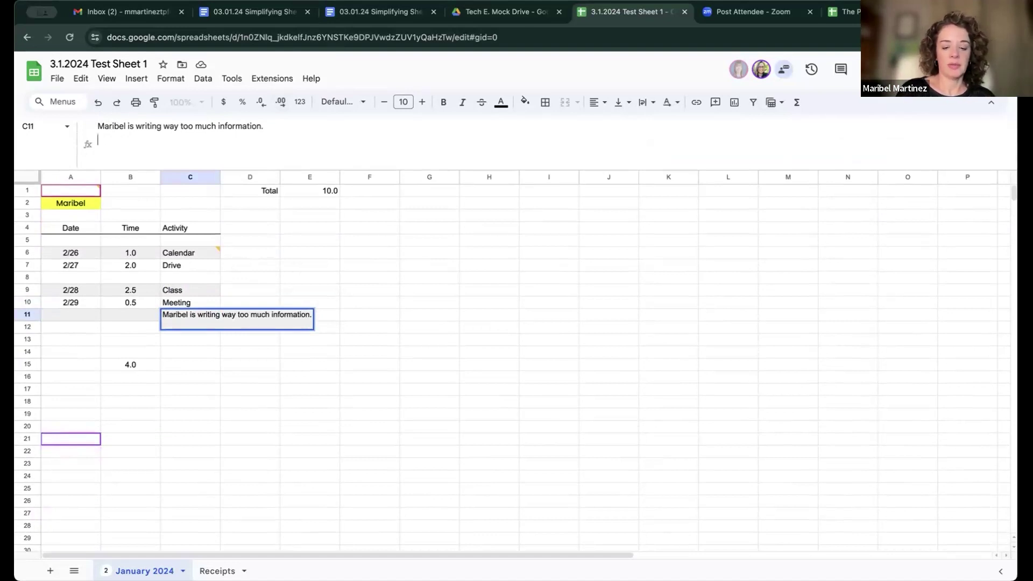
pyautogui.write("Now it's a parag")
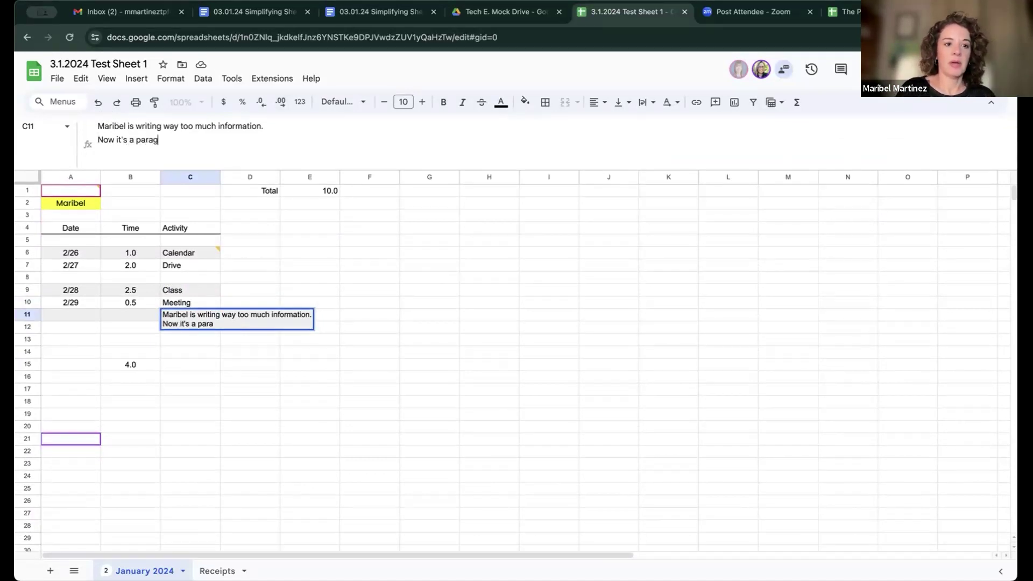
pyautogui.write('raph.')
pyautogui.press('Return')
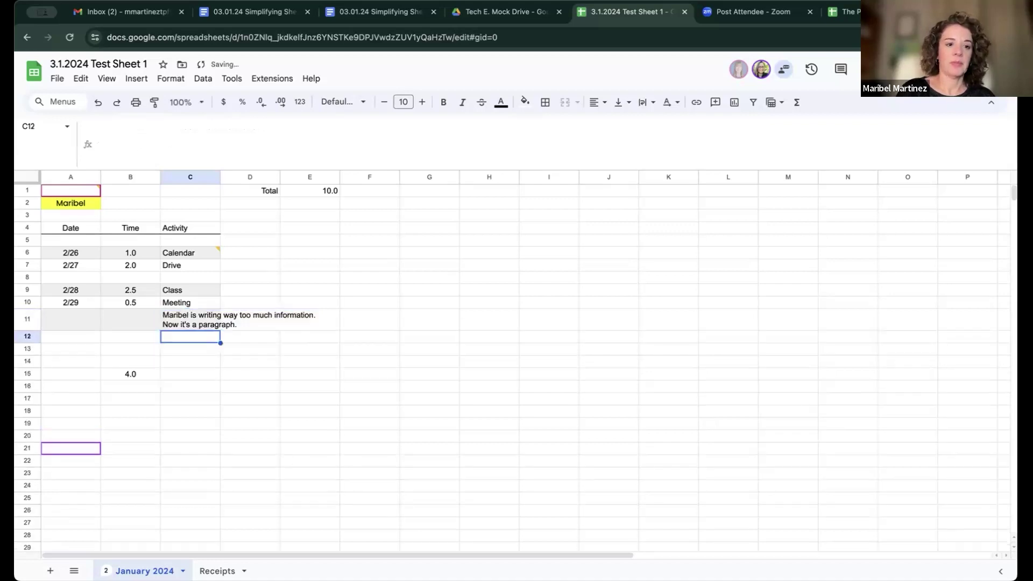
pyautogui.click(188, 325)
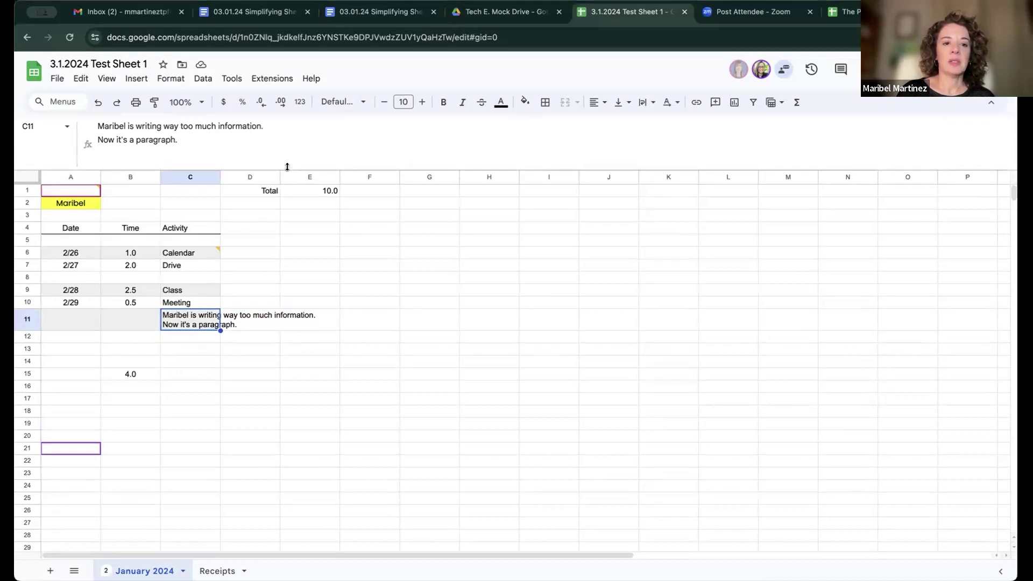
pyautogui.moveTo(287, 167); pyautogui.dragTo(287, 136)
# Step: Reselect C11, expand the formula bar, and try widening column C before undoing it
pyautogui.click(281, 408)
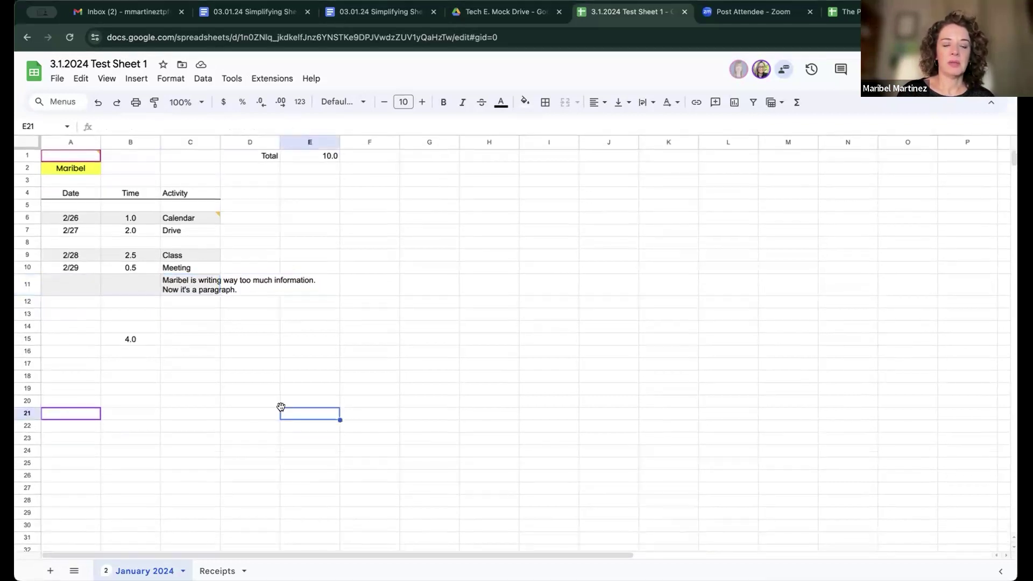
pyautogui.click(196, 285)
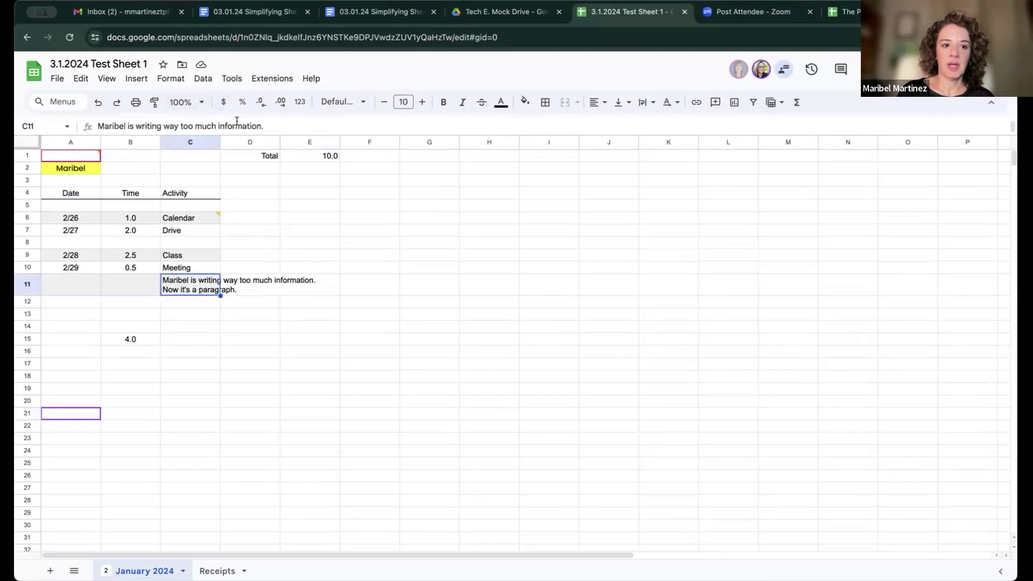
pyautogui.moveTo(291, 133)
pyautogui.mouseDown()
pyautogui.moveTo(293, 178)
pyautogui.moveTo(294, 151)
pyautogui.mouseUp()
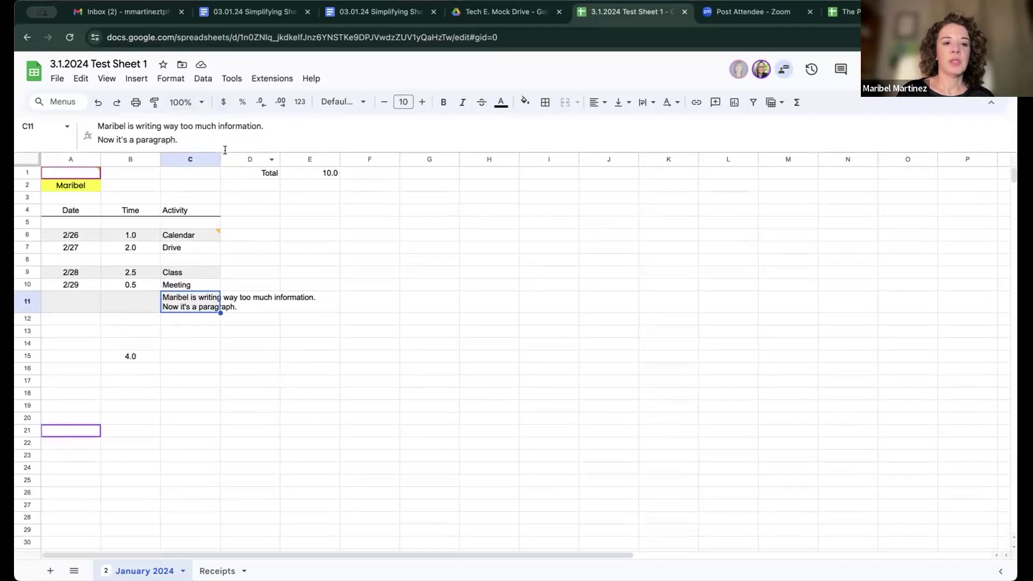
pyautogui.moveTo(220, 157); pyautogui.dragTo(324, 156)
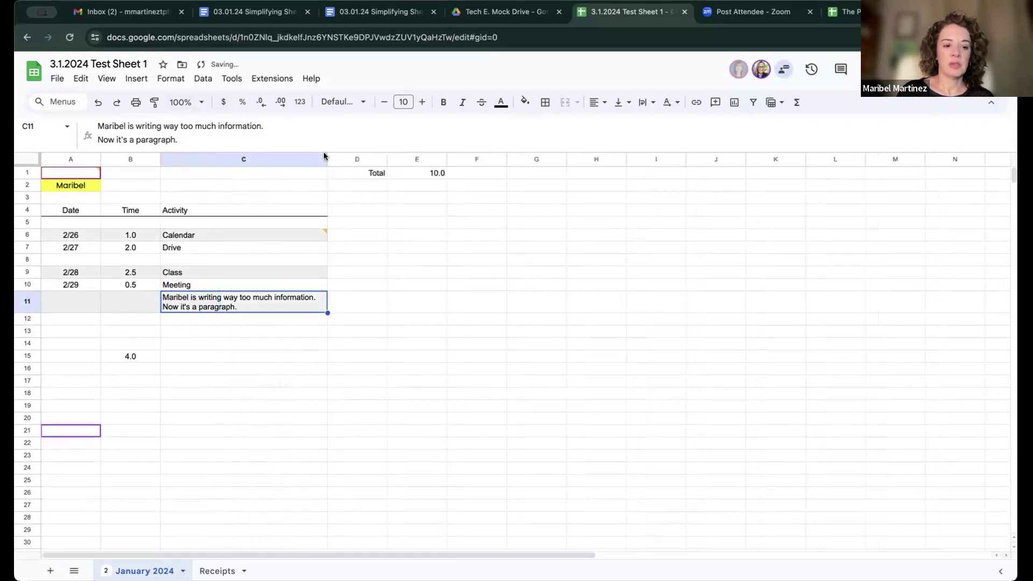
pyautogui.hotkey('ctrl', 'z')
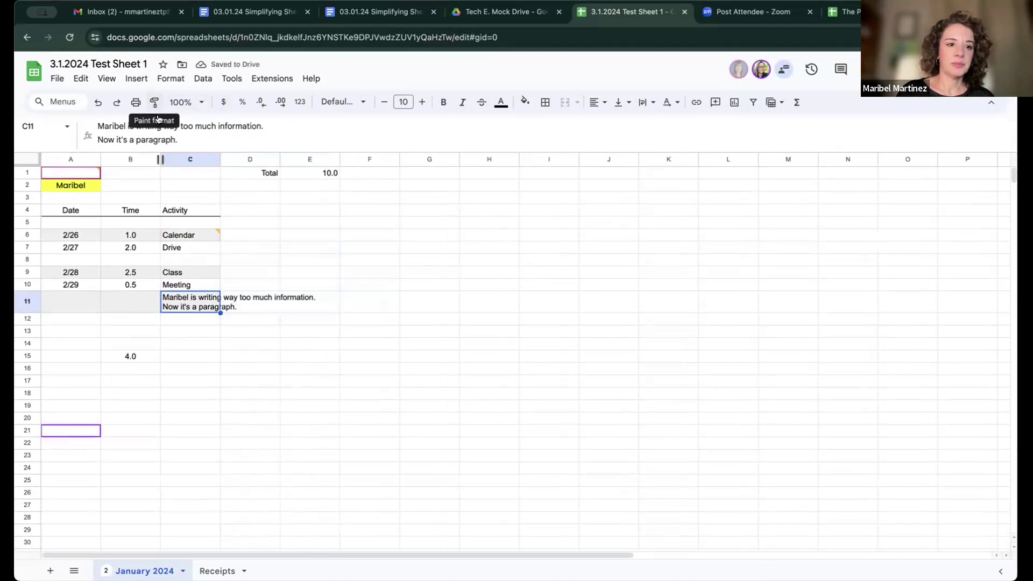
# Step: Set C11's text wrapping to Clip, then change it to Wrap
pyautogui.click(173, 79)
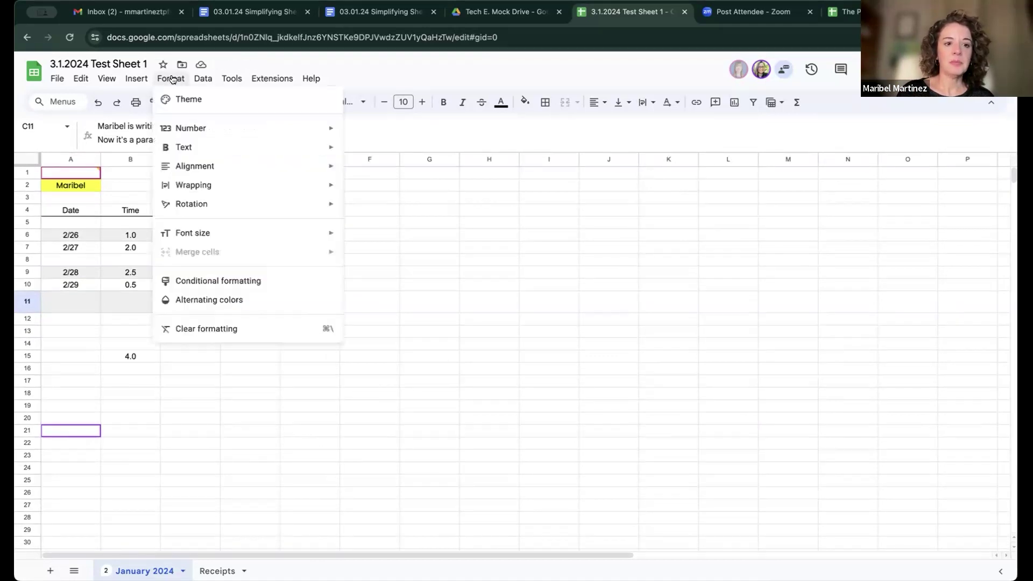
pyautogui.moveTo(233, 187)
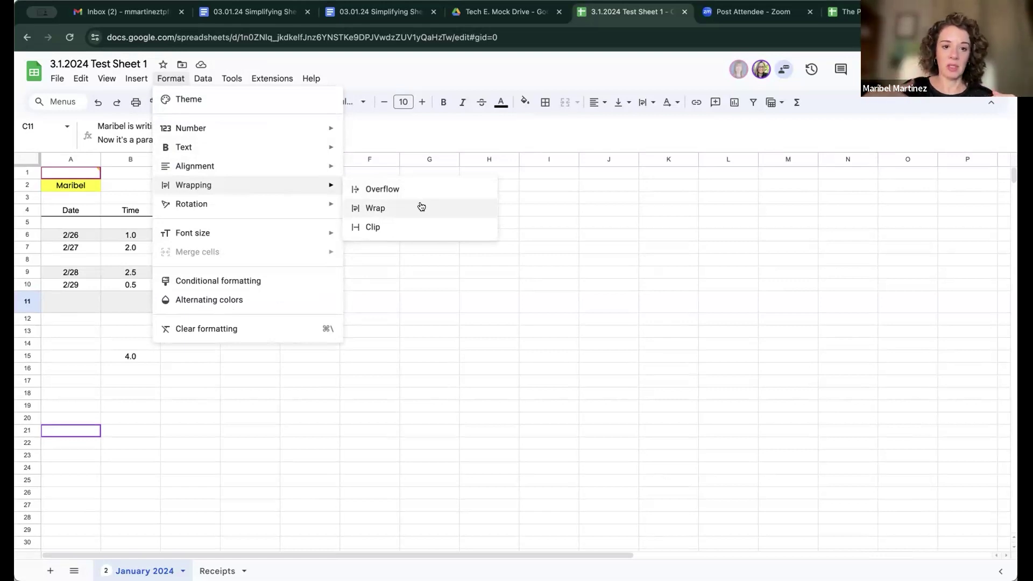
pyautogui.click(418, 227)
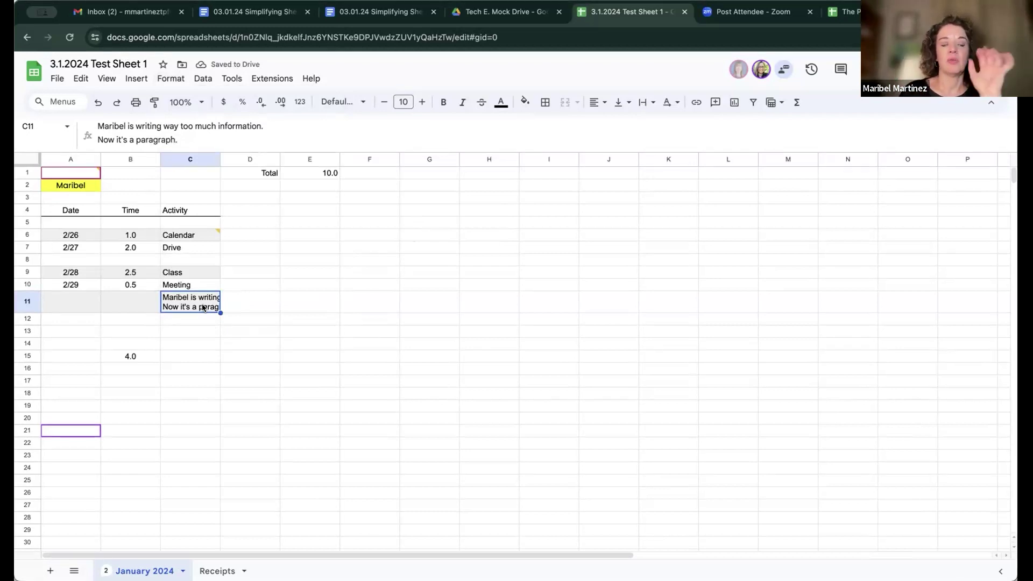
pyautogui.click(208, 331)
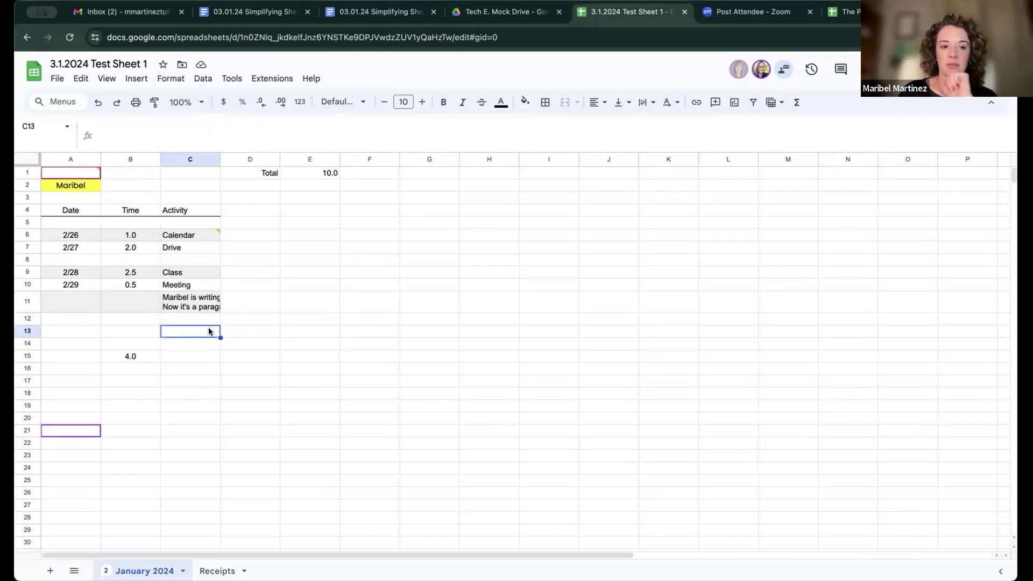
pyautogui.click(193, 303)
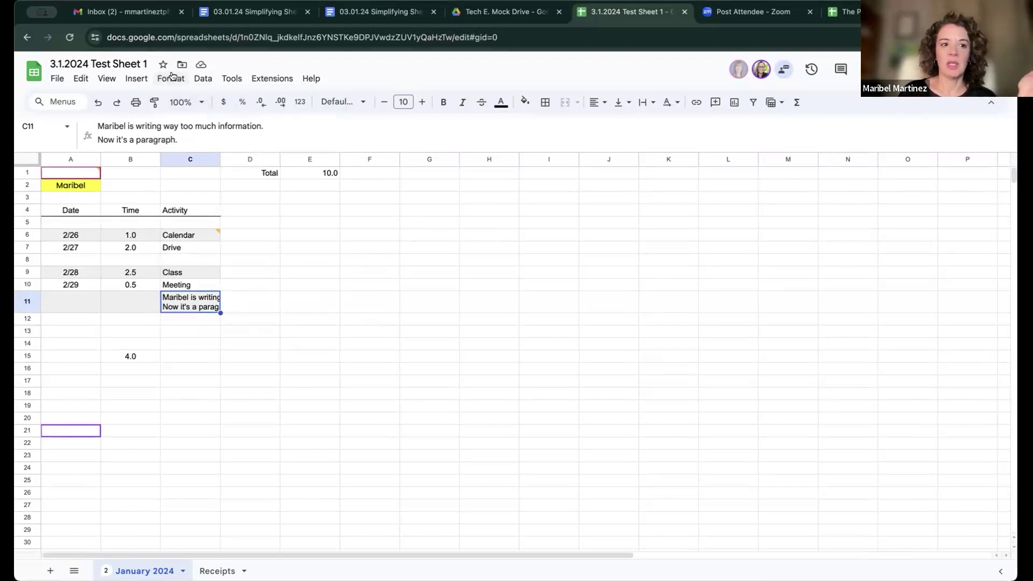
pyautogui.click(171, 79)
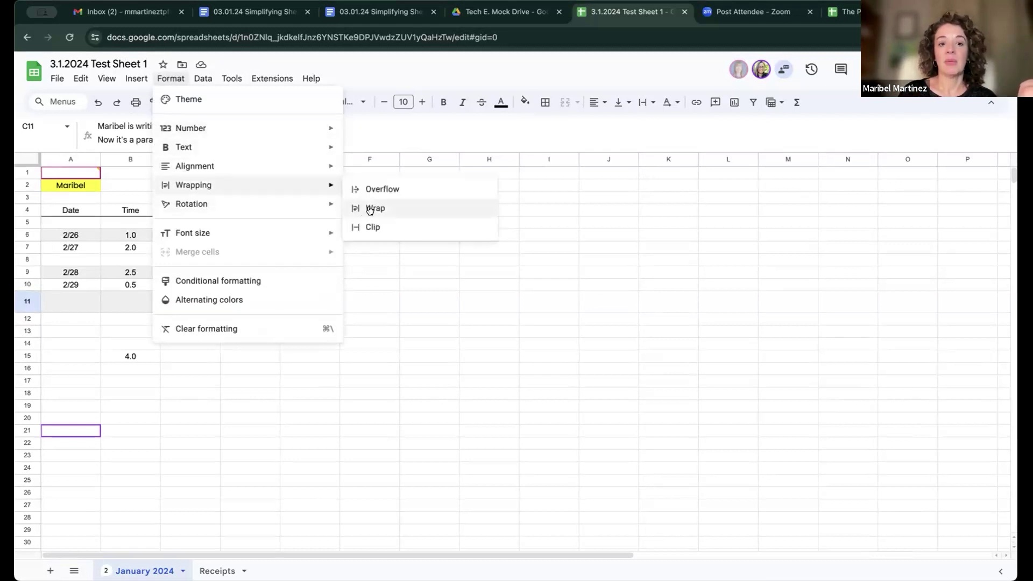
pyautogui.click(369, 207)
pyautogui.click(349, 324)
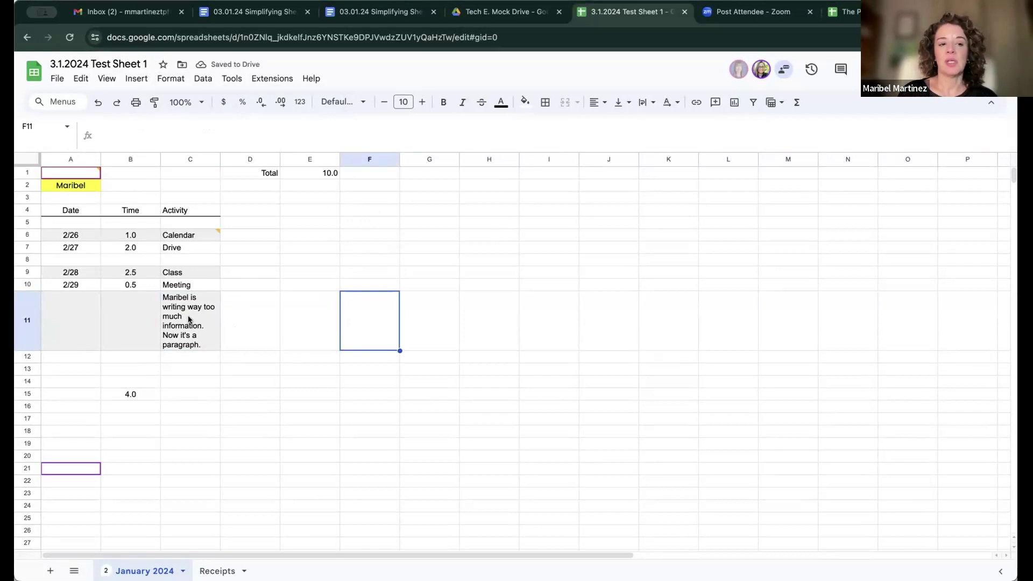
# Step: Widen column C so the C11 note wraps to two lines, then select E6:F7
pyautogui.moveTo(279, 159)
pyautogui.mouseDown()
pyautogui.moveTo(269, 158)
pyautogui.moveTo(295, 159)
pyautogui.mouseUp()
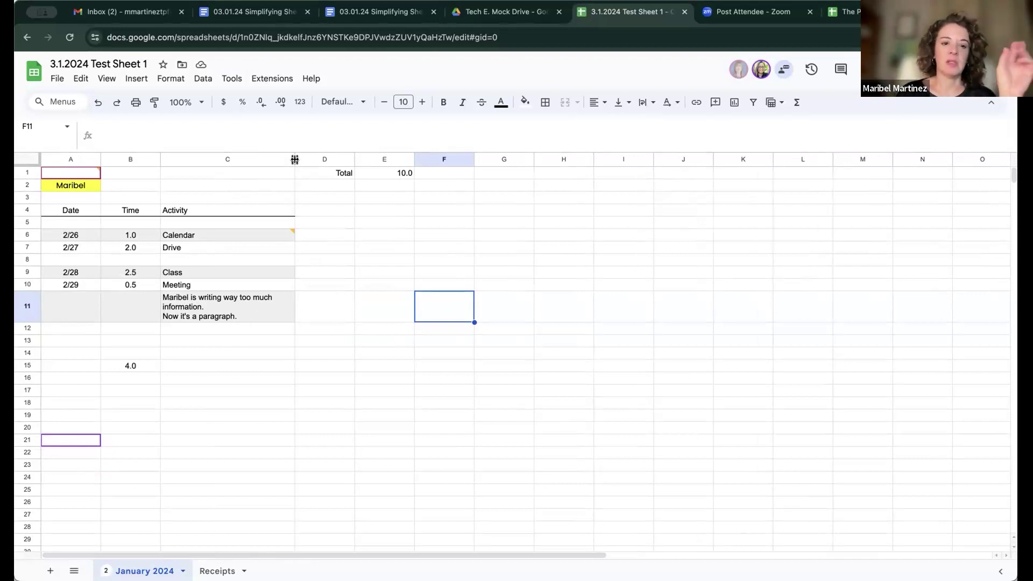
pyautogui.moveTo(385, 222); pyautogui.dragTo(455, 237)
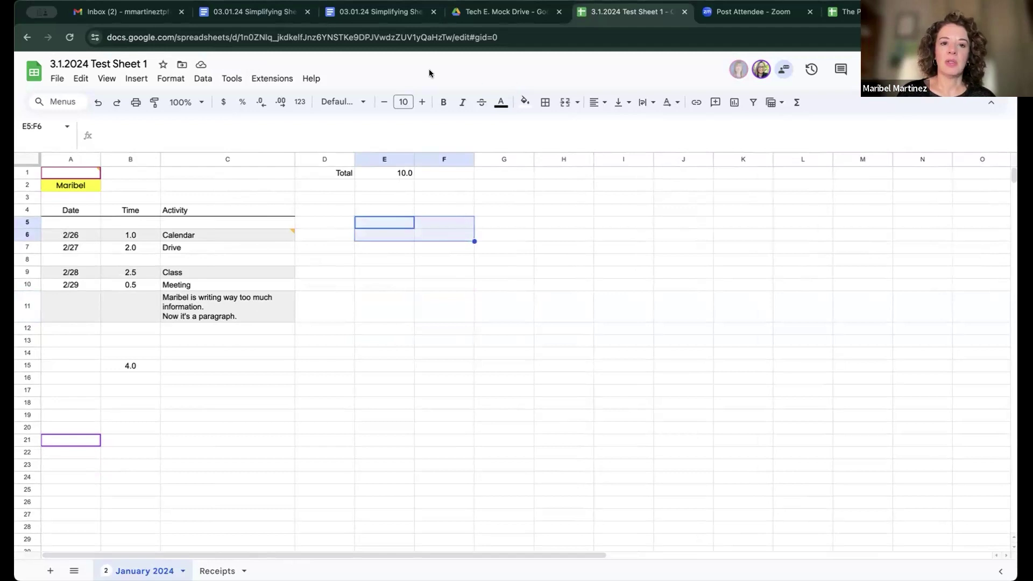
pyautogui.click(523, 237)
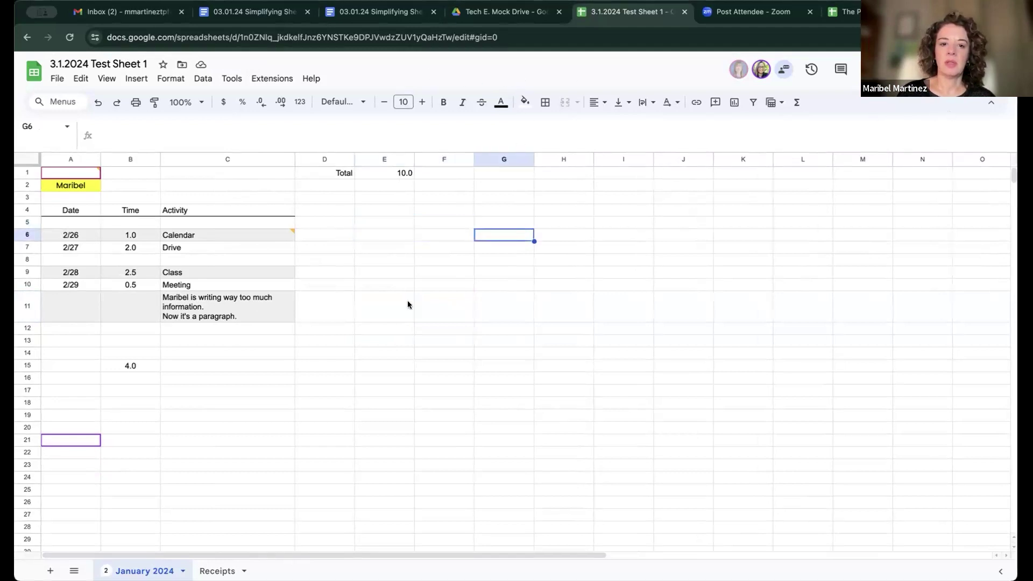
pyautogui.moveTo(384, 235); pyautogui.dragTo(450, 256)
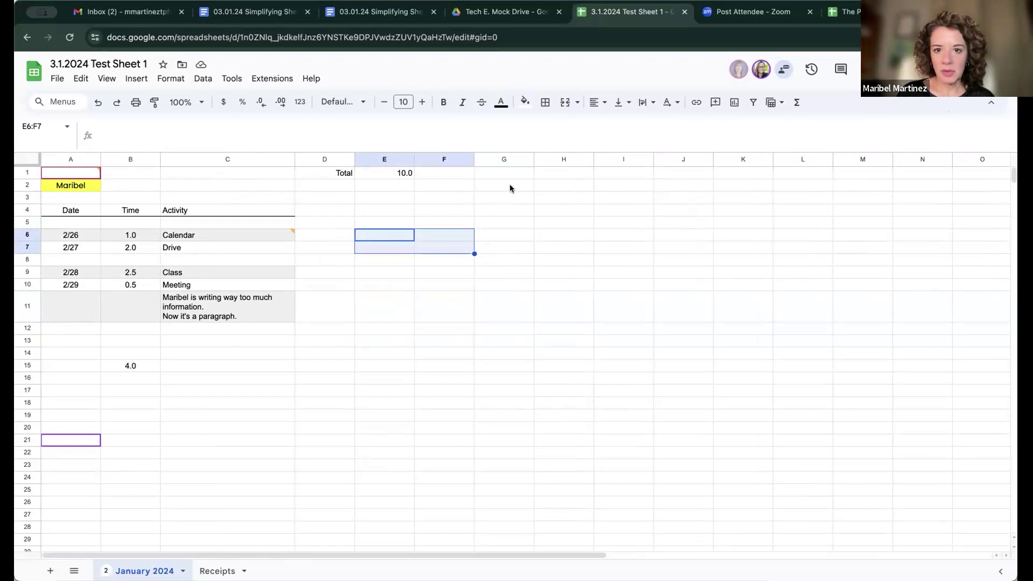
# Step: Merge E6:F7 into a single cell using Merge all
pyautogui.click(575, 103)
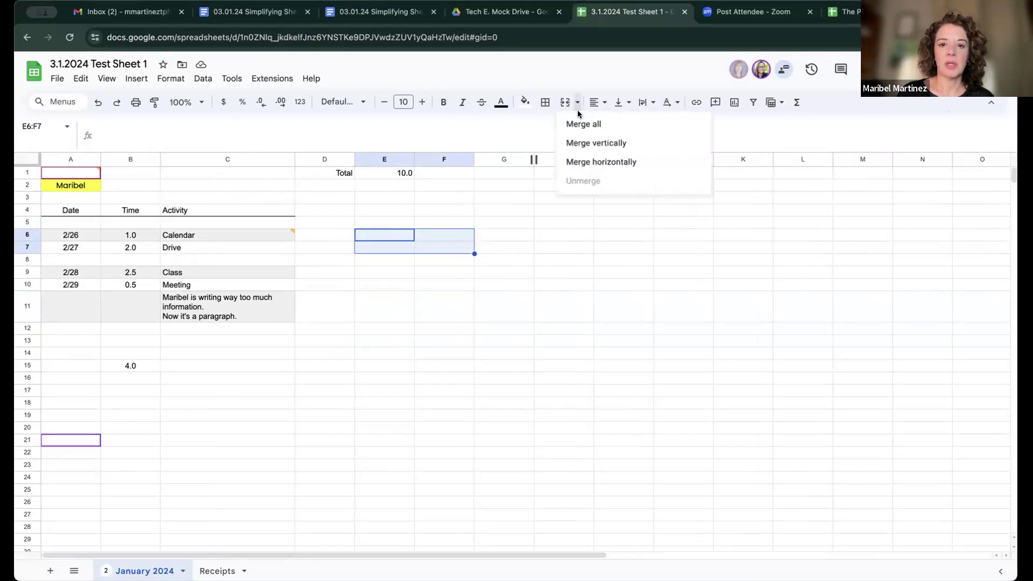
pyautogui.click(596, 124)
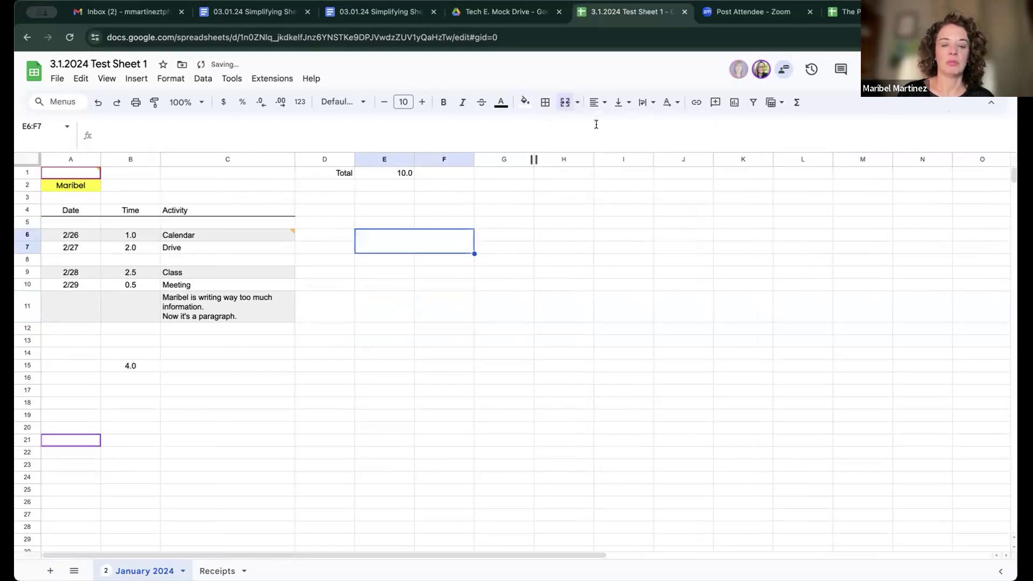
pyautogui.click(491, 300)
pyautogui.click(415, 241)
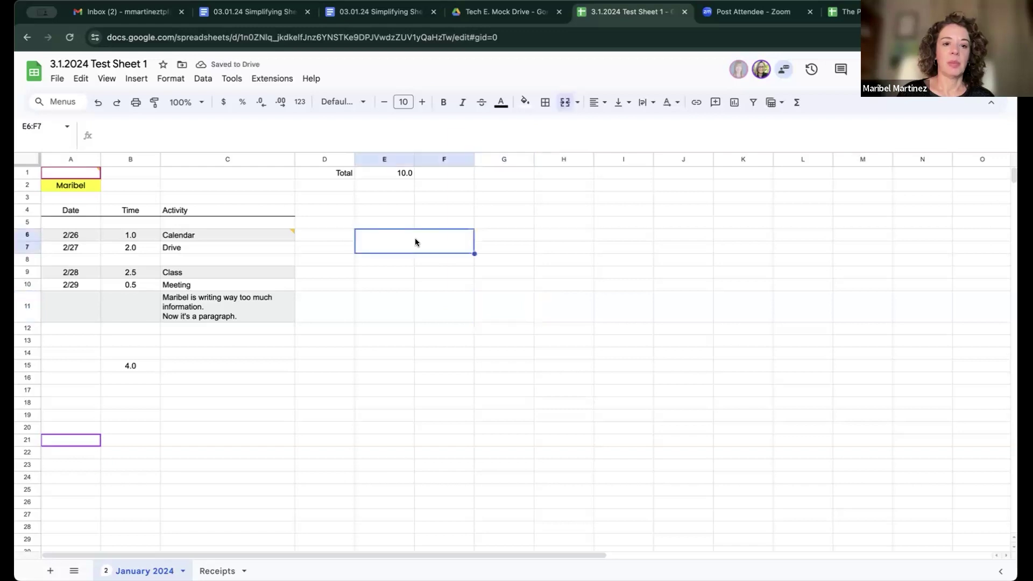
# Step: Fill the merged E6:F7 block orange
pyautogui.click(524, 102)
pyautogui.click(553, 157)
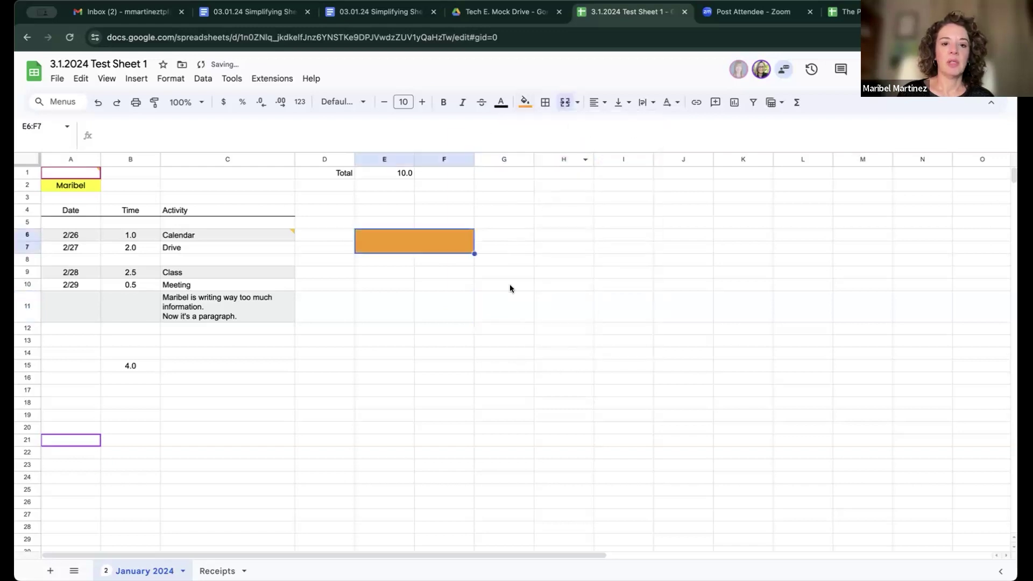
pyautogui.click(509, 285)
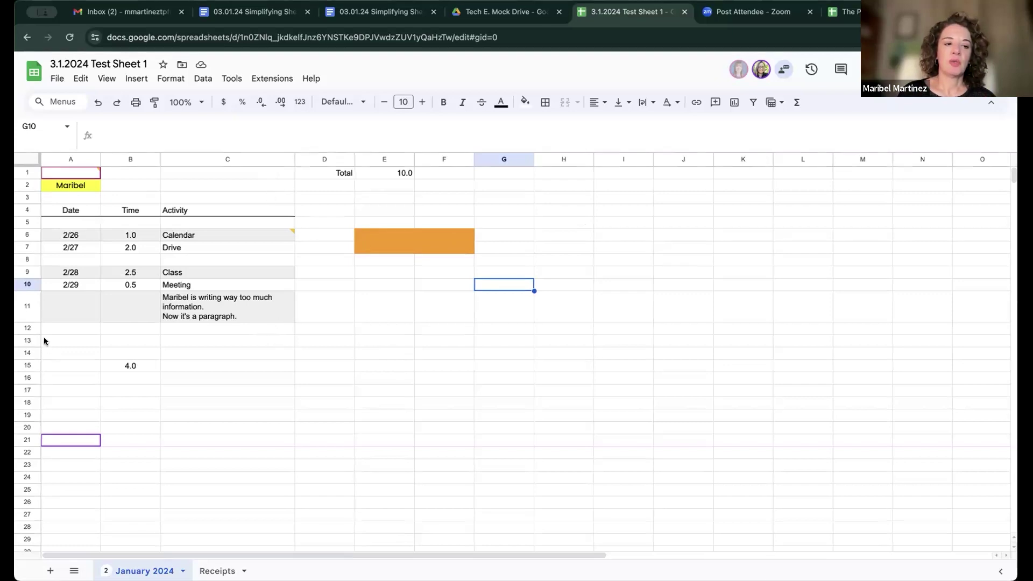
# Step: Make row 12 much taller
pyautogui.click(28, 328)
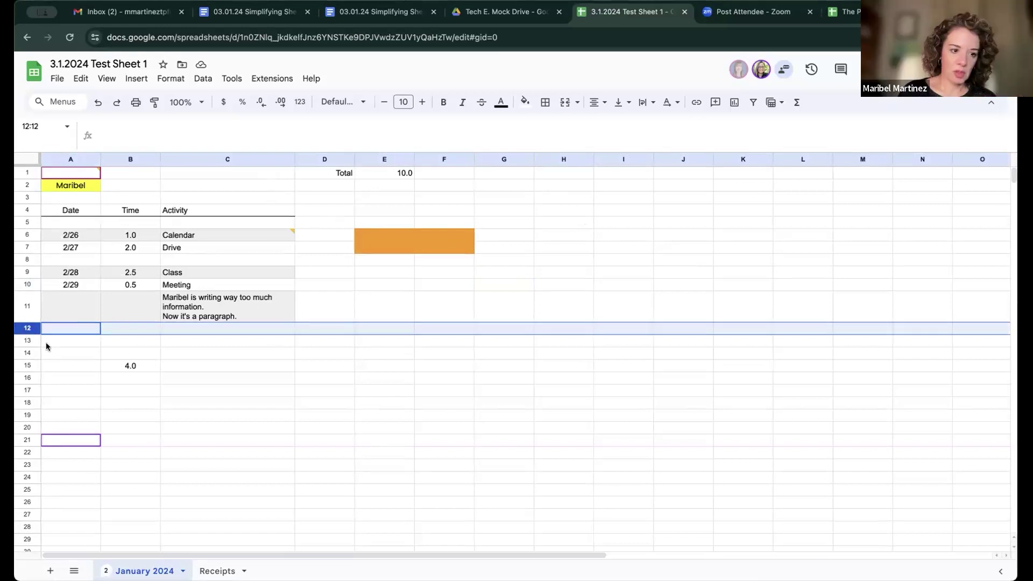
pyautogui.click(46, 346)
pyautogui.click(23, 326)
pyautogui.moveTo(23, 326); pyautogui.dragTo(30, 376)
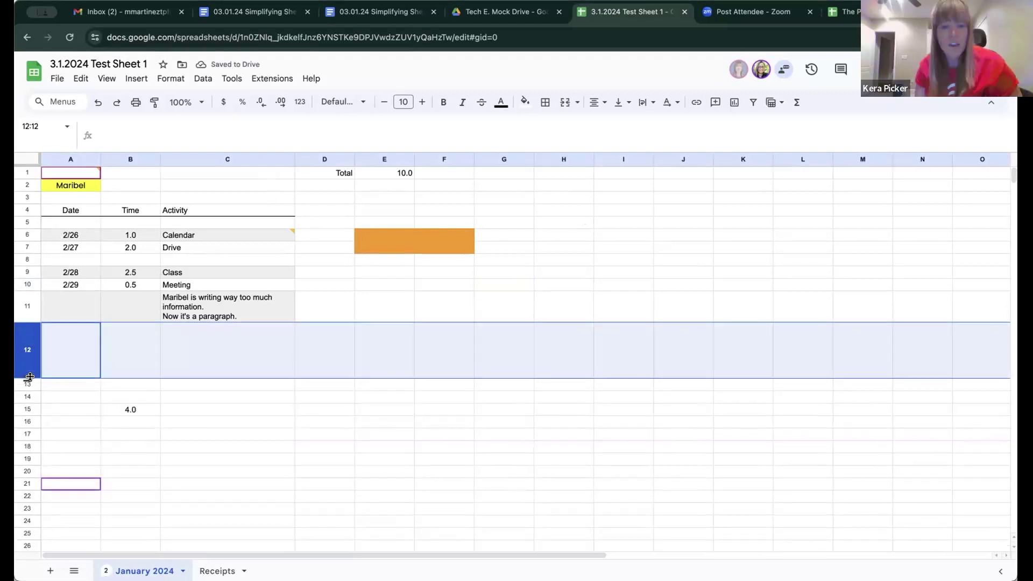
pyautogui.click(117, 358)
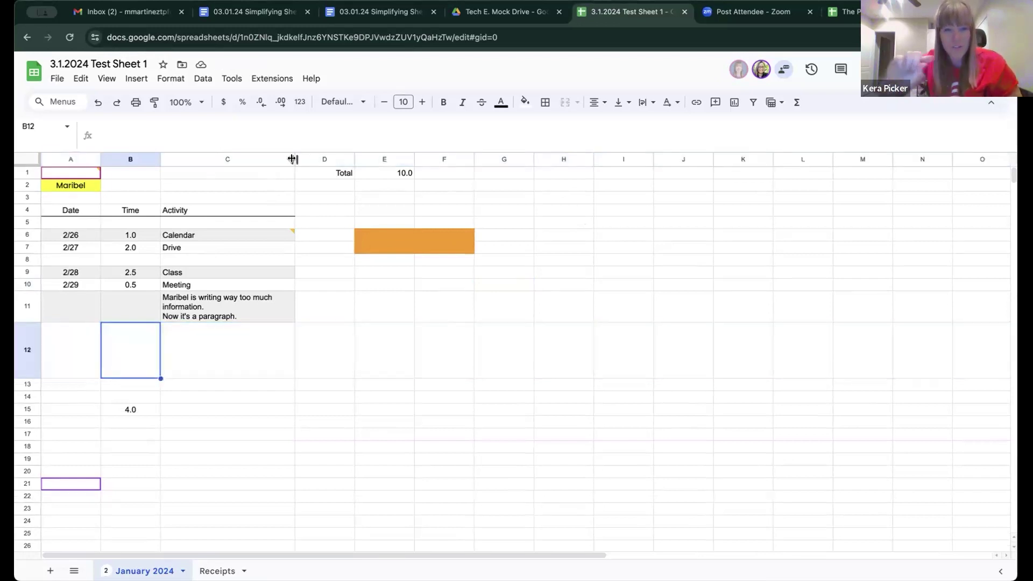
# Step: Narrow column C so the C11 note wraps onto three lines, and view the C6 comment
pyautogui.moveTo(295, 159); pyautogui.dragTo(585, 161)
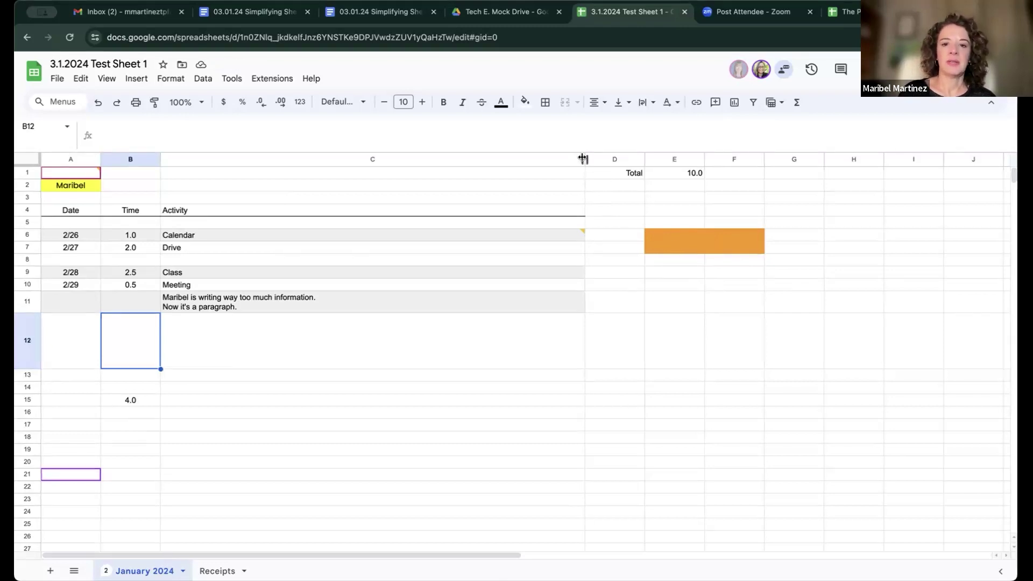
pyautogui.moveTo(583, 157); pyautogui.dragTo(266, 158)
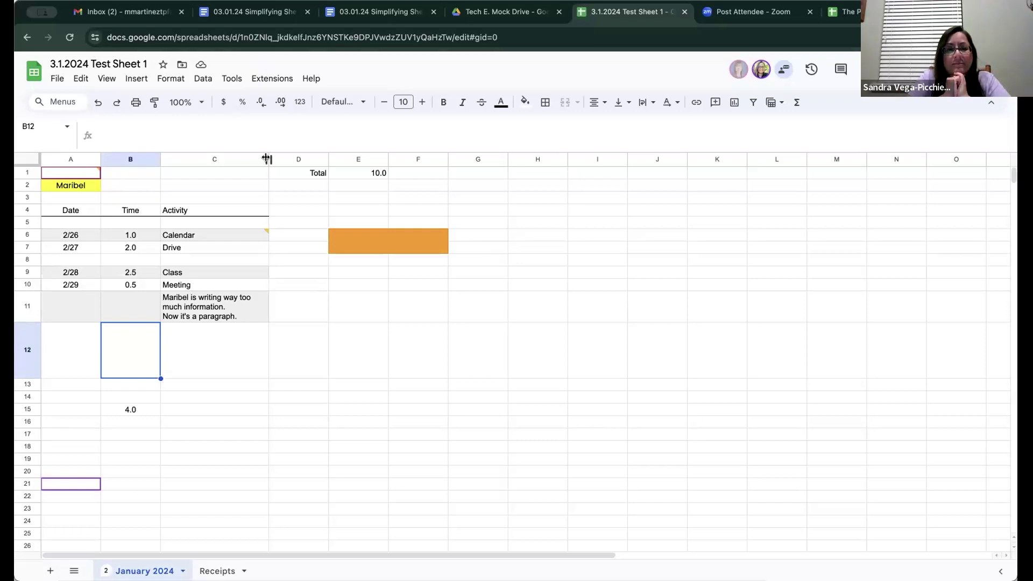
pyautogui.click(192, 235)
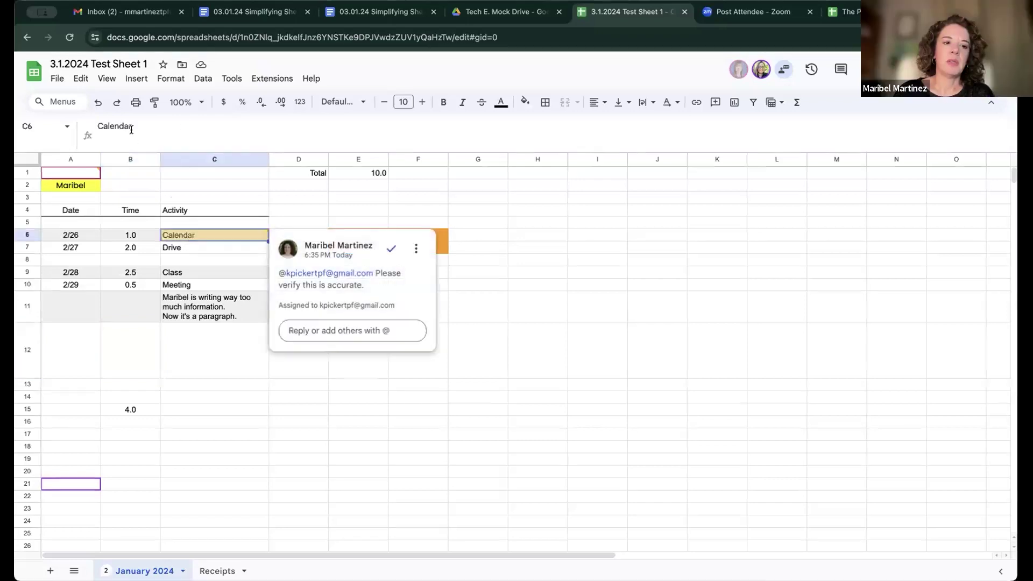
pyautogui.moveTo(153, 150); pyautogui.dragTo(155, 146)
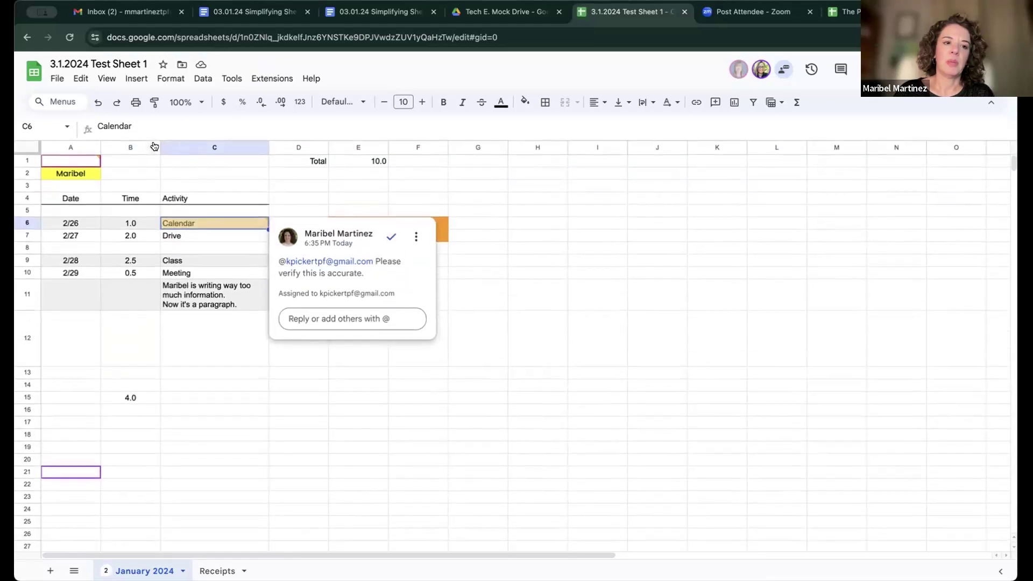
pyautogui.click(330, 201)
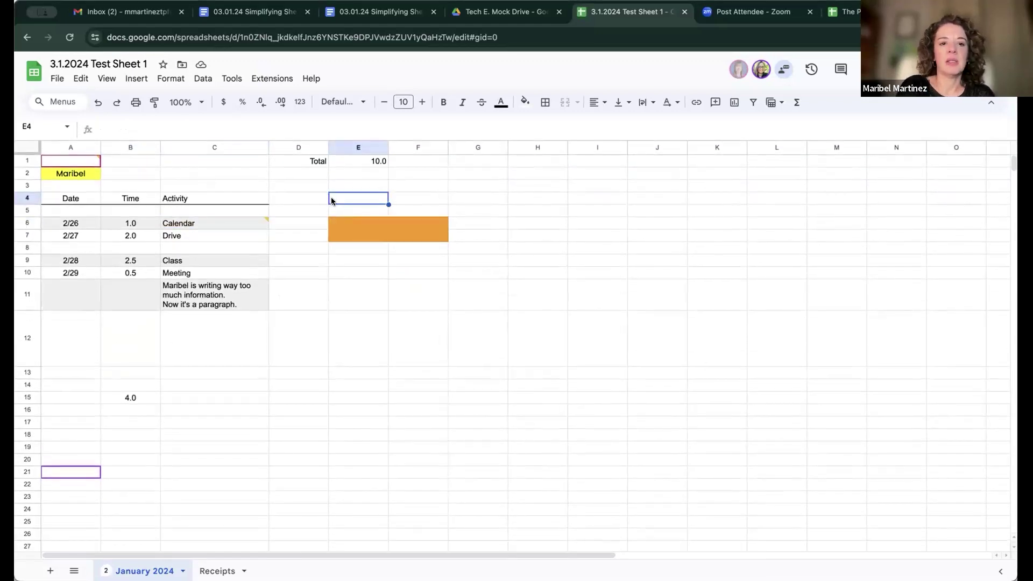
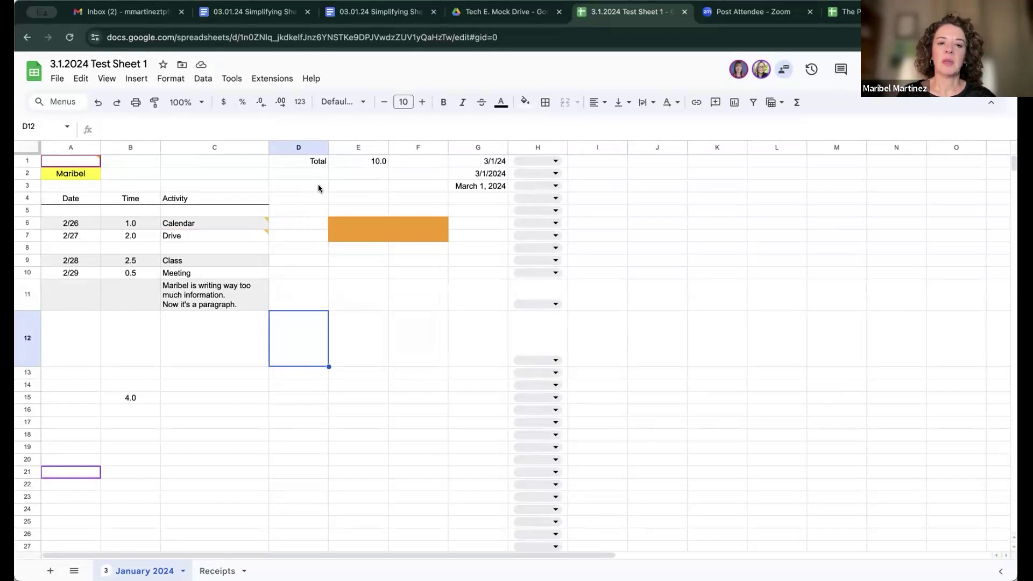
# Step: Review the comment threads under For you and All comments, then close the Comments panel
pyautogui.click(841, 71)
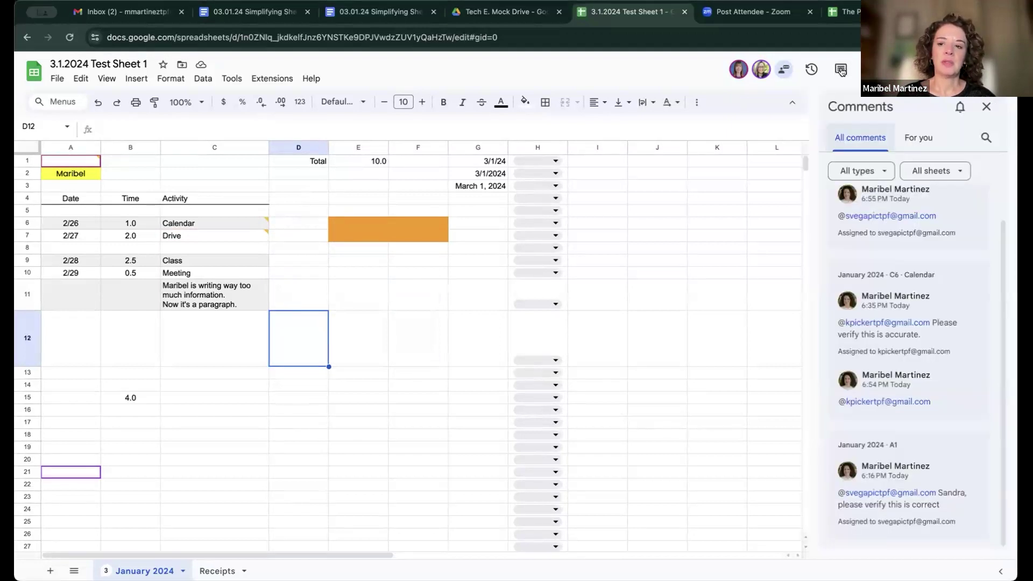
pyautogui.click(918, 138)
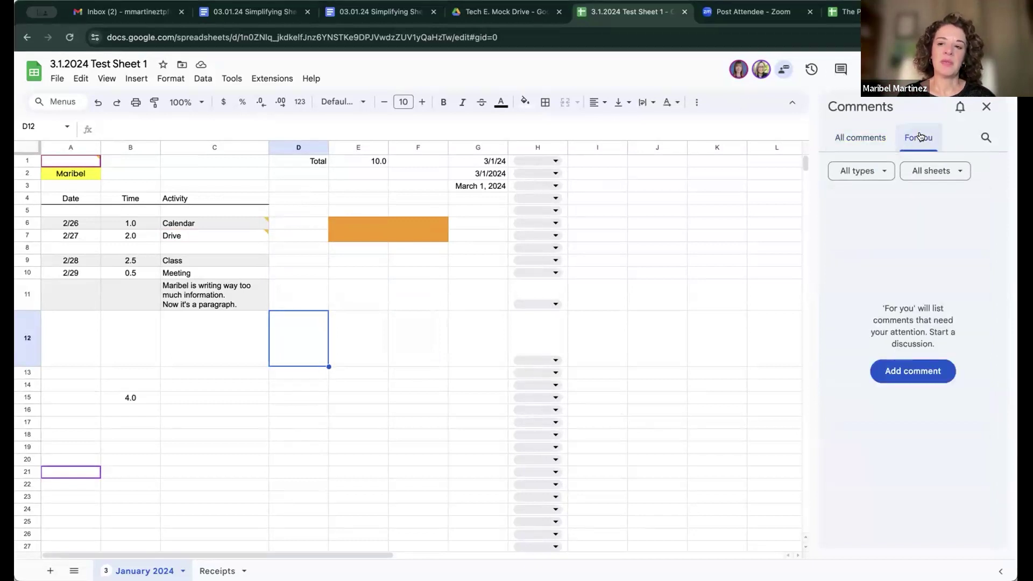
pyautogui.click(858, 139)
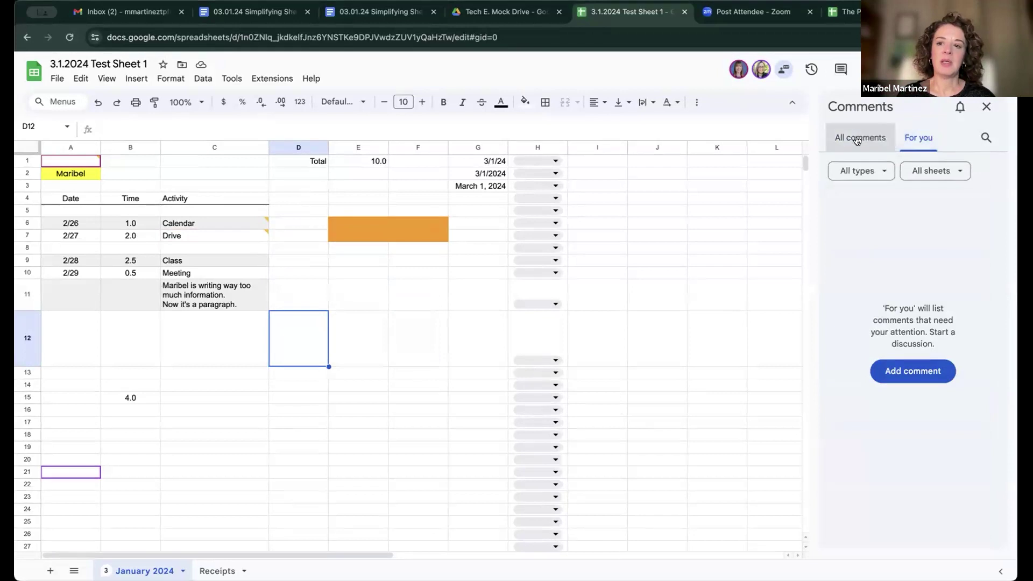
pyautogui.scroll(-1, 869, 367)
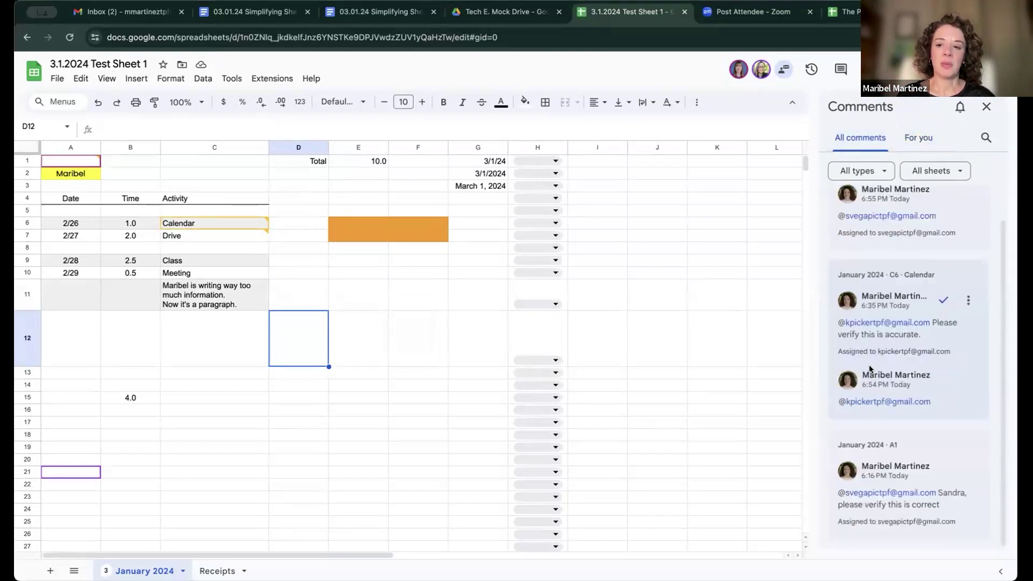
pyautogui.scroll(1, 869, 364)
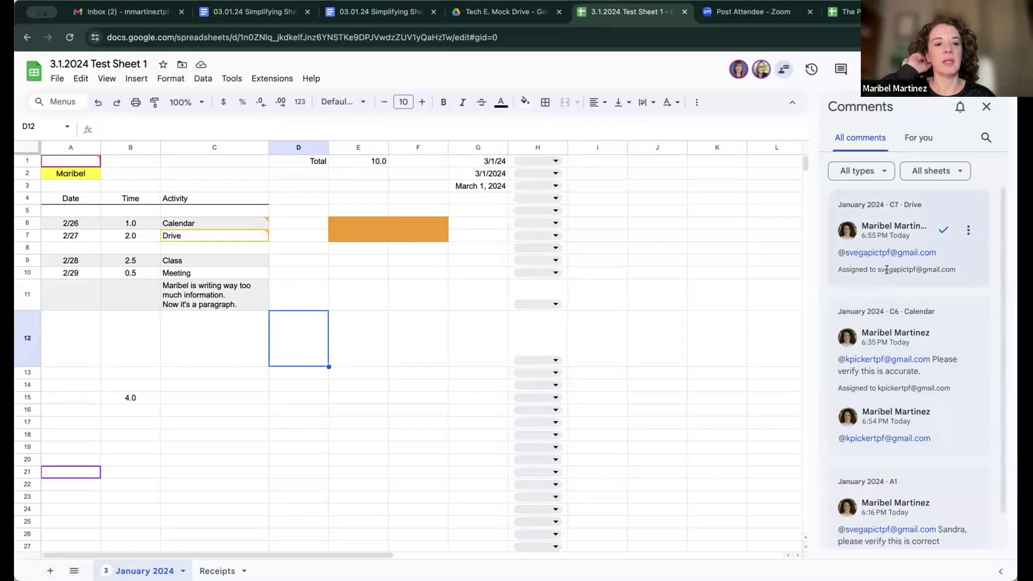
pyautogui.click(981, 107)
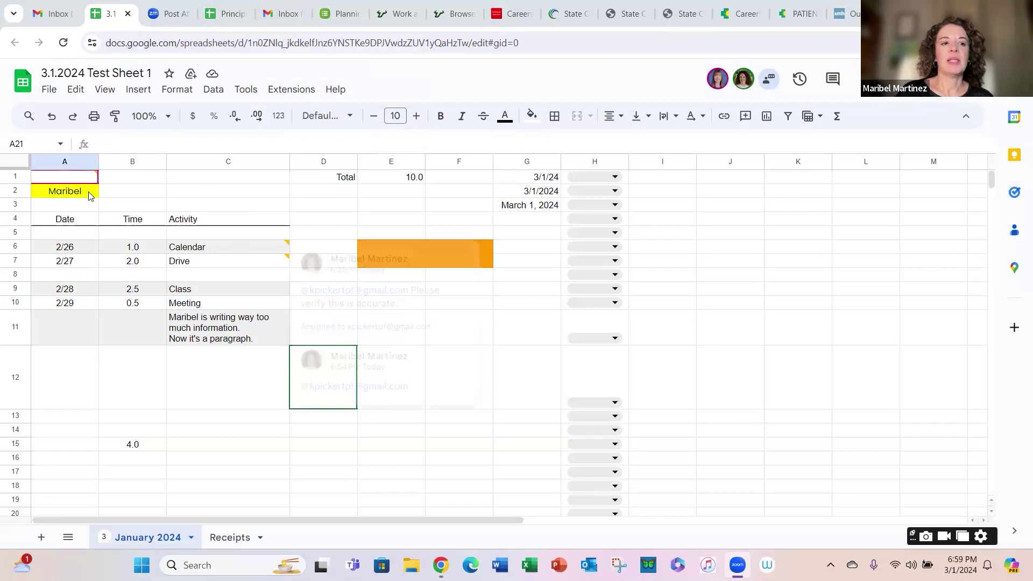
pyautogui.moveTo(97, 175)
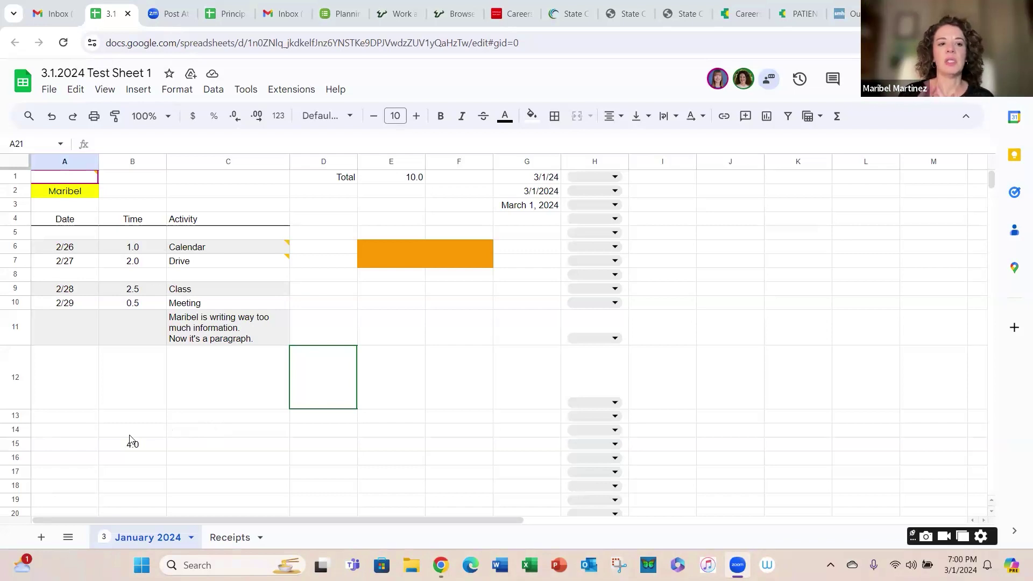
# Step: Switch to the Receipts sheet, select cell H22, and bring up the Insert > Image choices
pyautogui.click(229, 537)
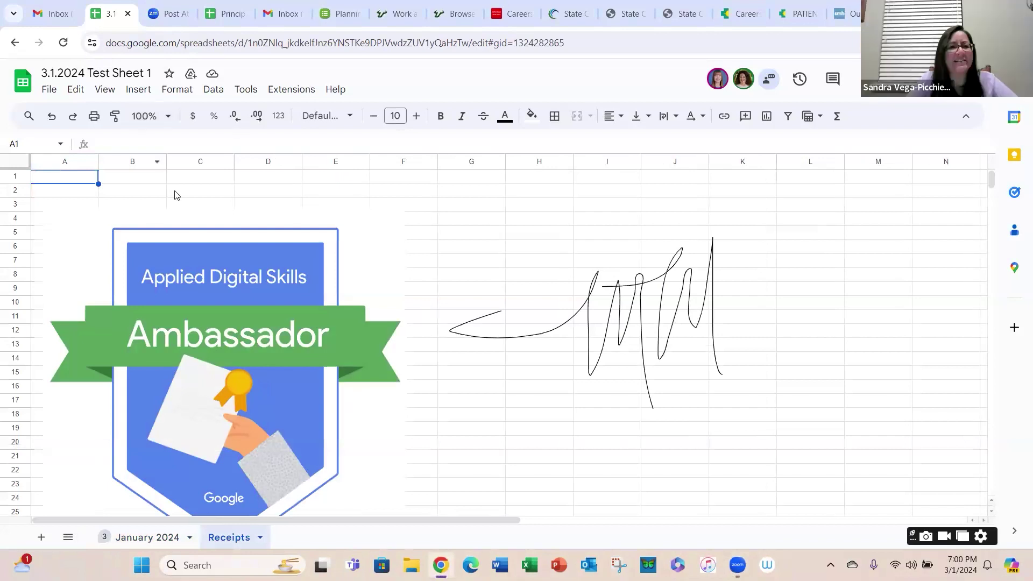
pyautogui.click(421, 204)
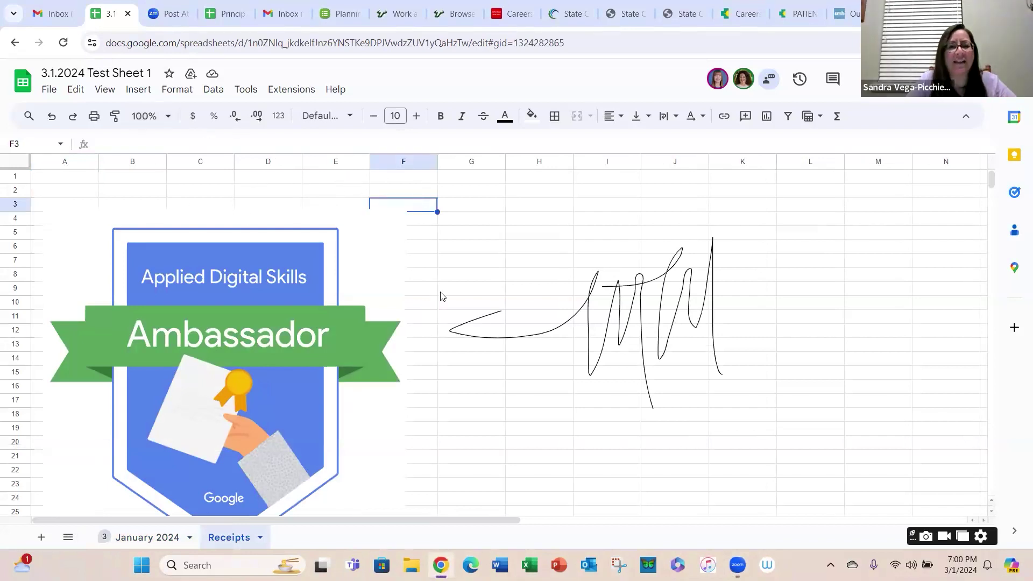
pyautogui.click(538, 261)
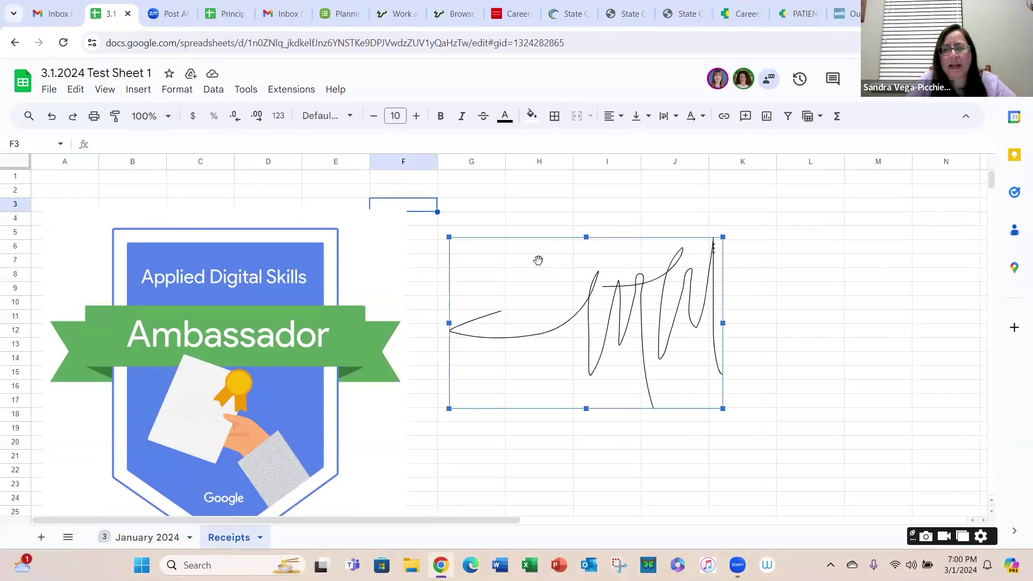
pyautogui.click(526, 472)
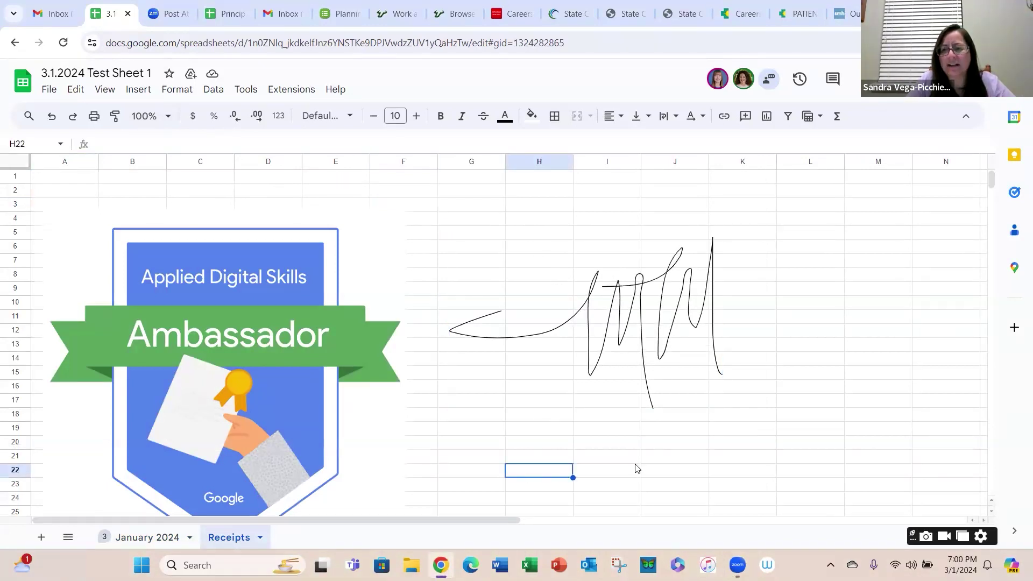
pyautogui.click(143, 92)
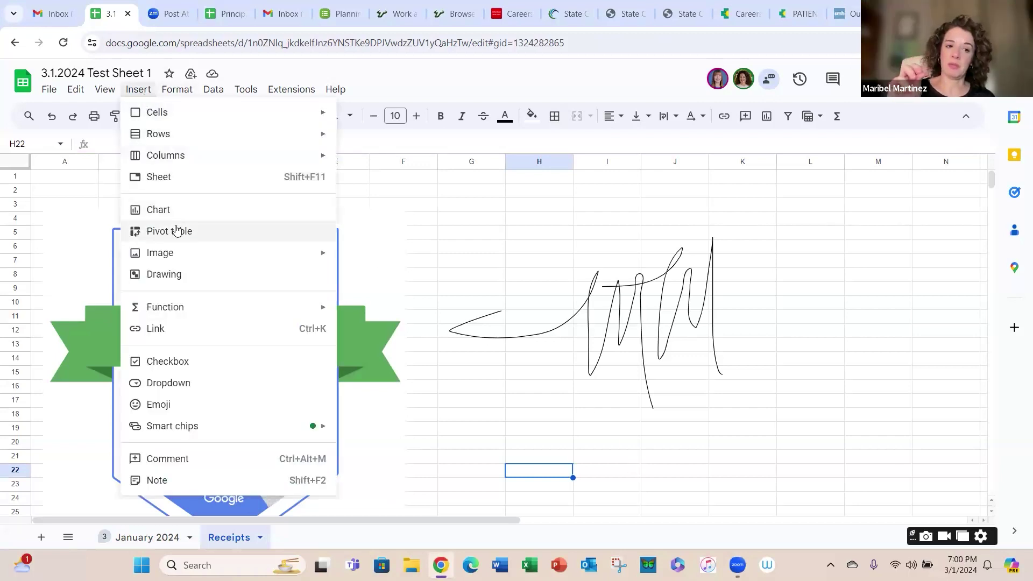
pyautogui.moveTo(200, 255)
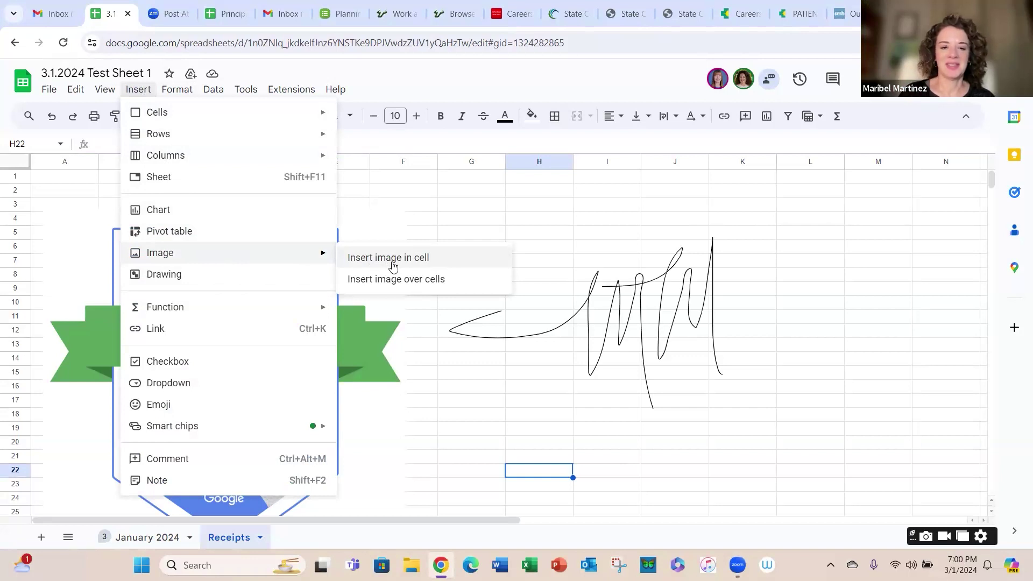
# Step: Insert the '1.10.24 Soar in 4 Event Pic 1' photo from Pictures > TPF > ACP Events into cell H22
pyautogui.click(392, 265)
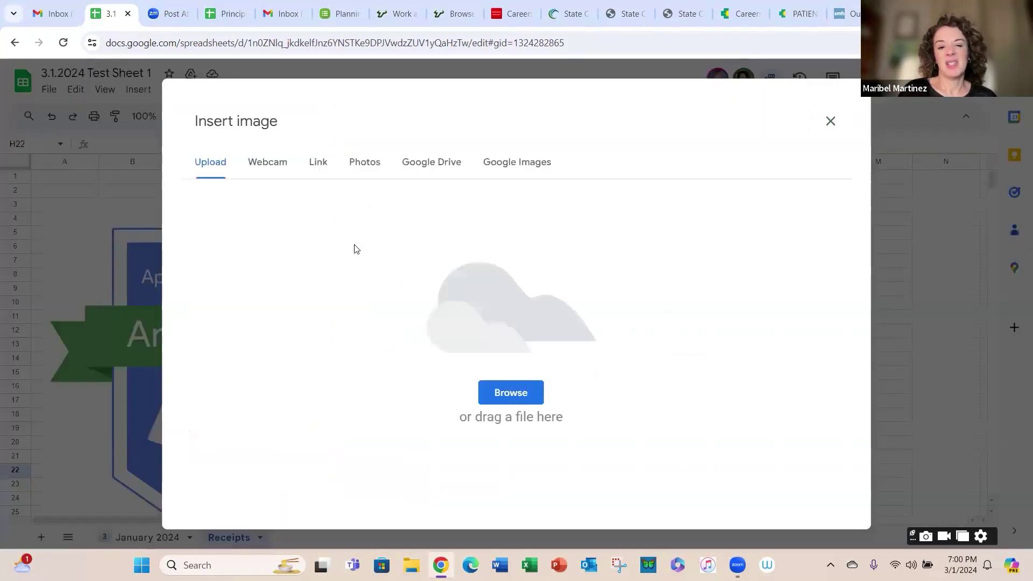
pyautogui.click(498, 394)
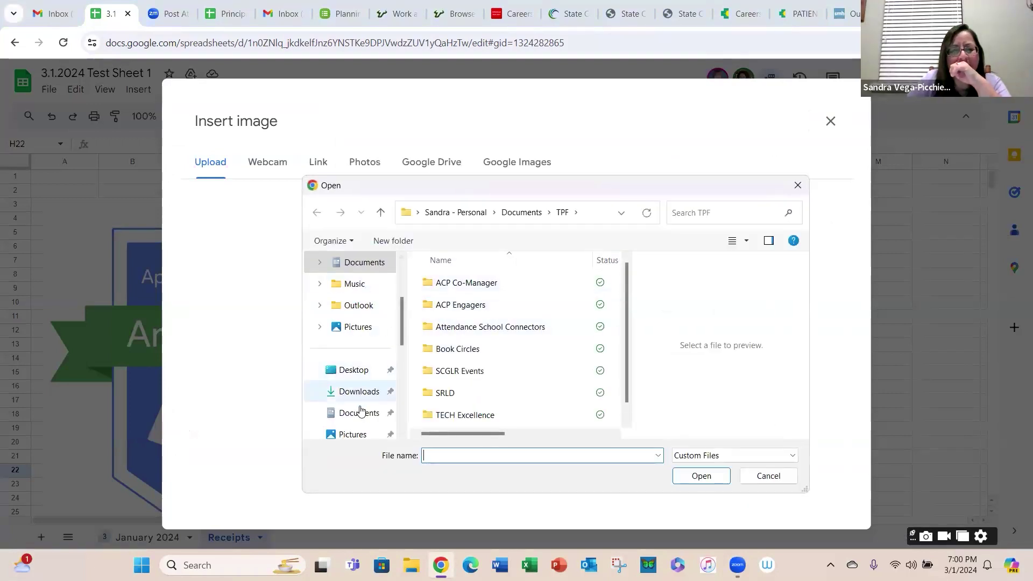
pyautogui.click(346, 431)
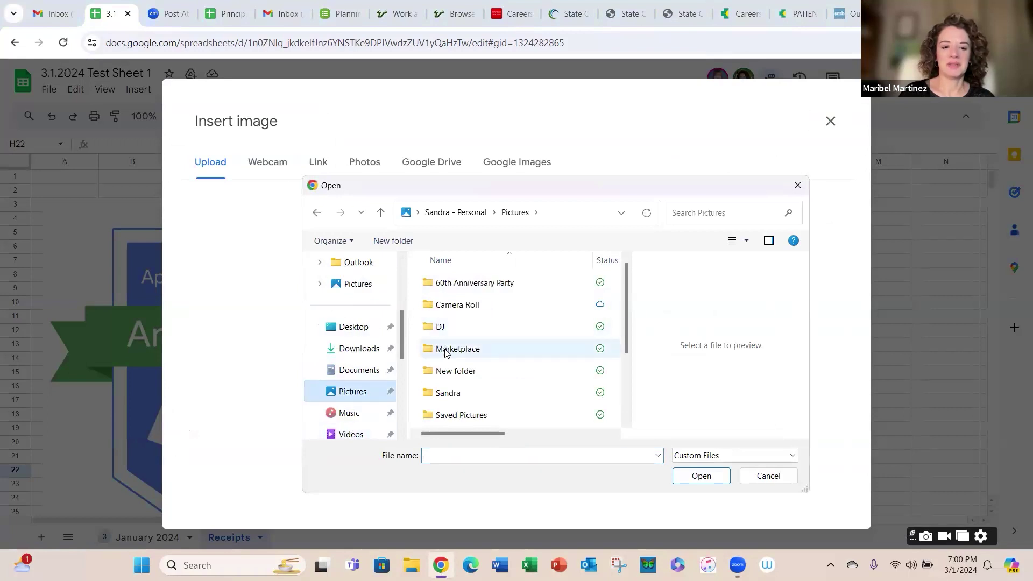
pyautogui.scroll(-2, 445, 347)
pyautogui.click(450, 374)
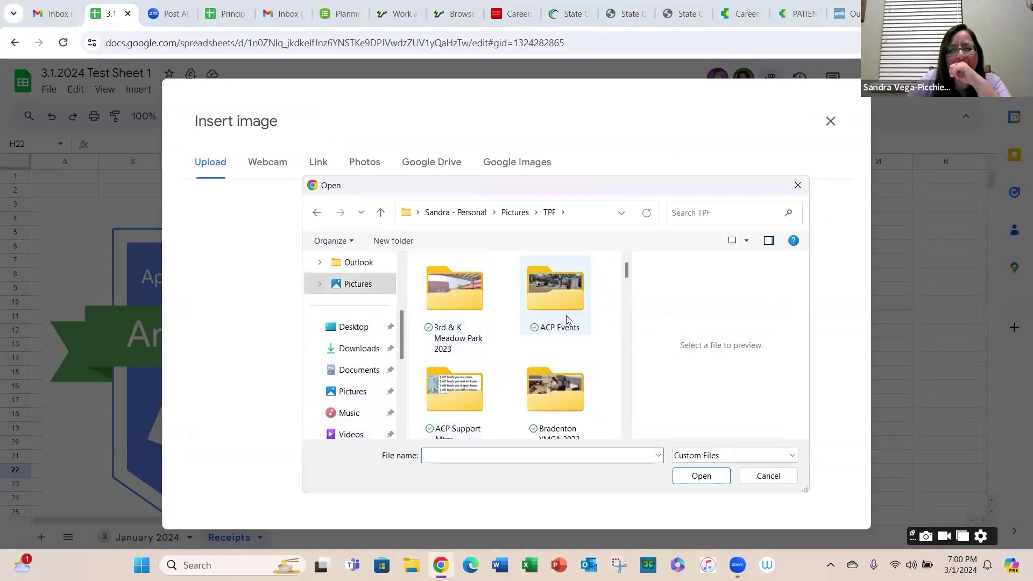
pyautogui.doubleClick(566, 315)
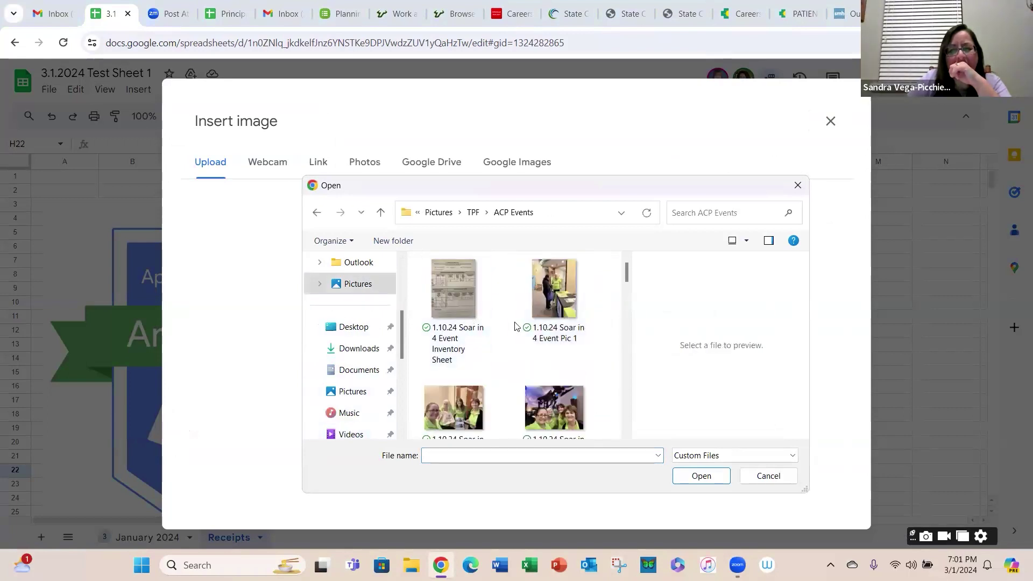
pyautogui.click(540, 312)
pyautogui.click(719, 482)
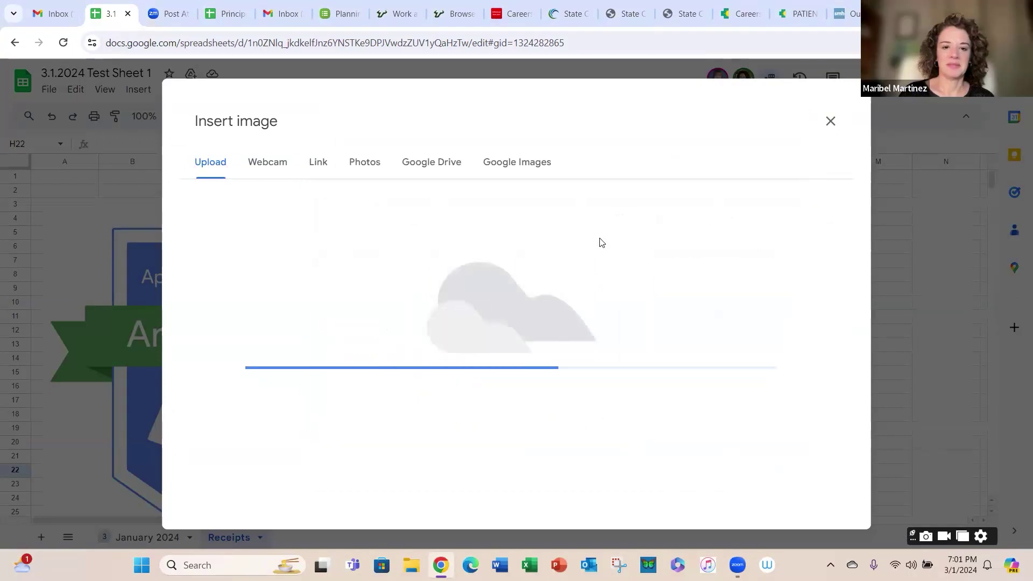
pyautogui.click(830, 119)
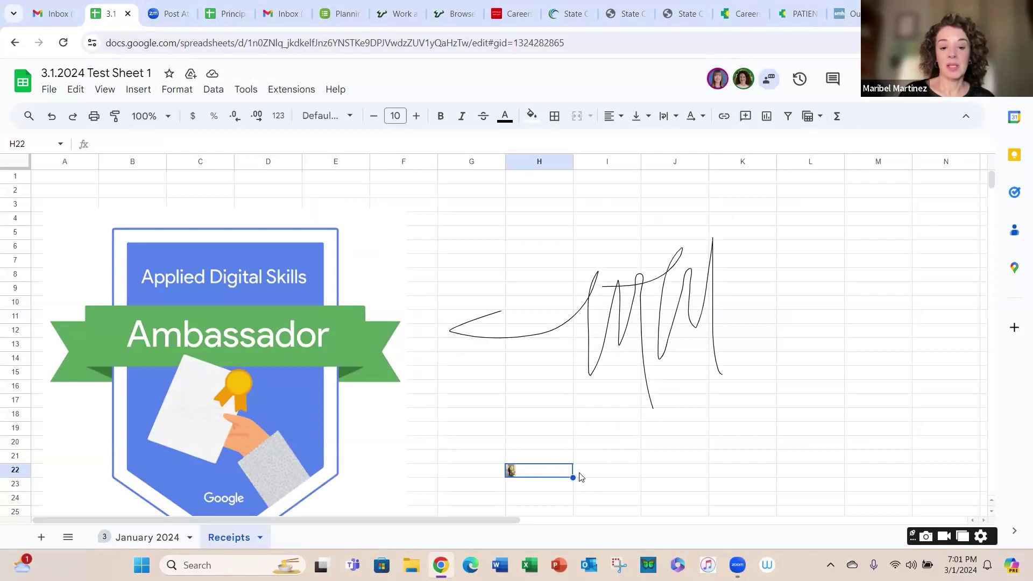
# Step: Delete the photo from cell H22, leaving the cell empty
pyautogui.click(594, 470)
pyautogui.click(531, 479)
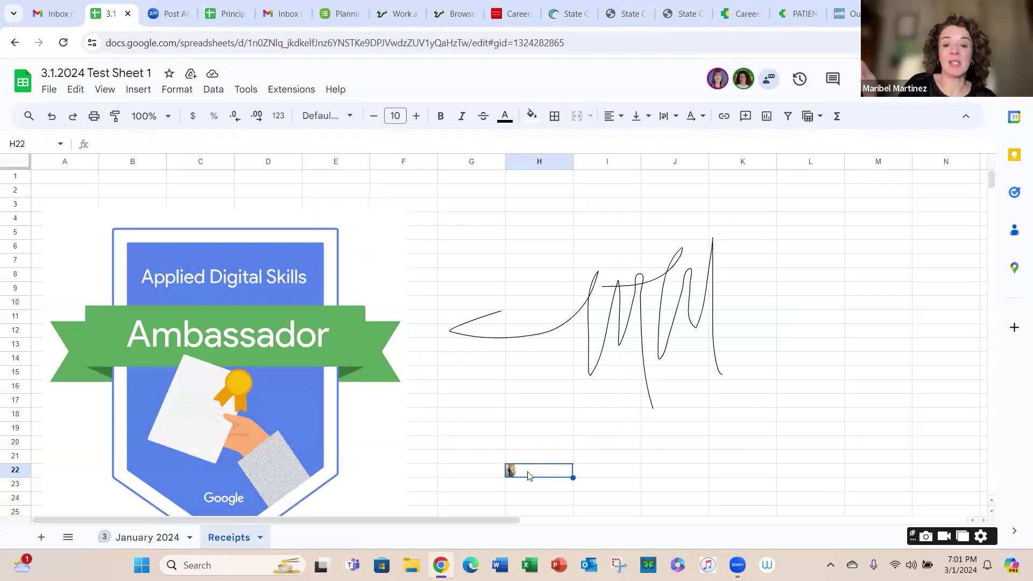
pyautogui.doubleClick(516, 469)
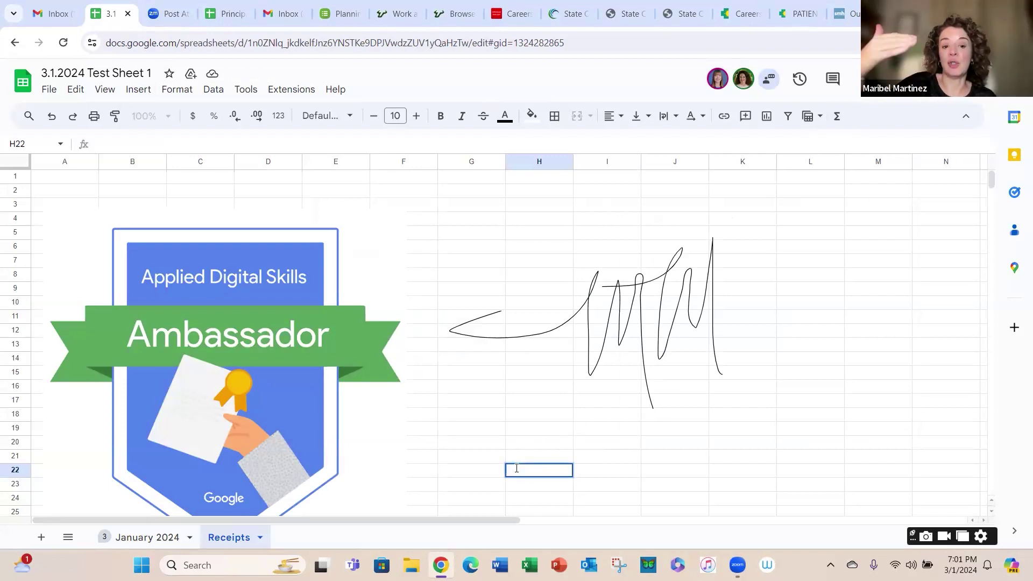
pyautogui.hotkey('ctrl', 'v')
pyautogui.click(616, 467)
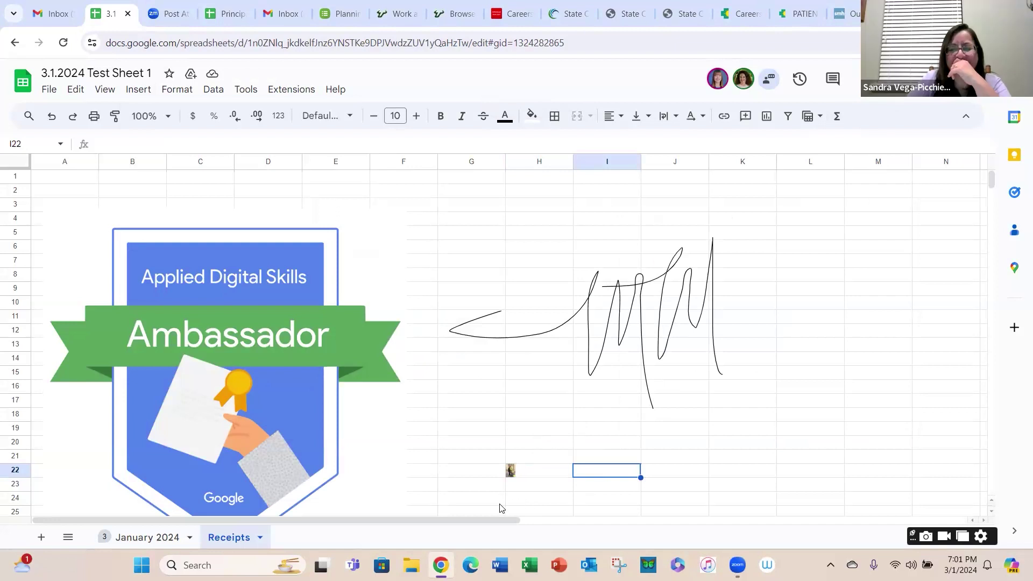
pyautogui.rightClick(526, 473)
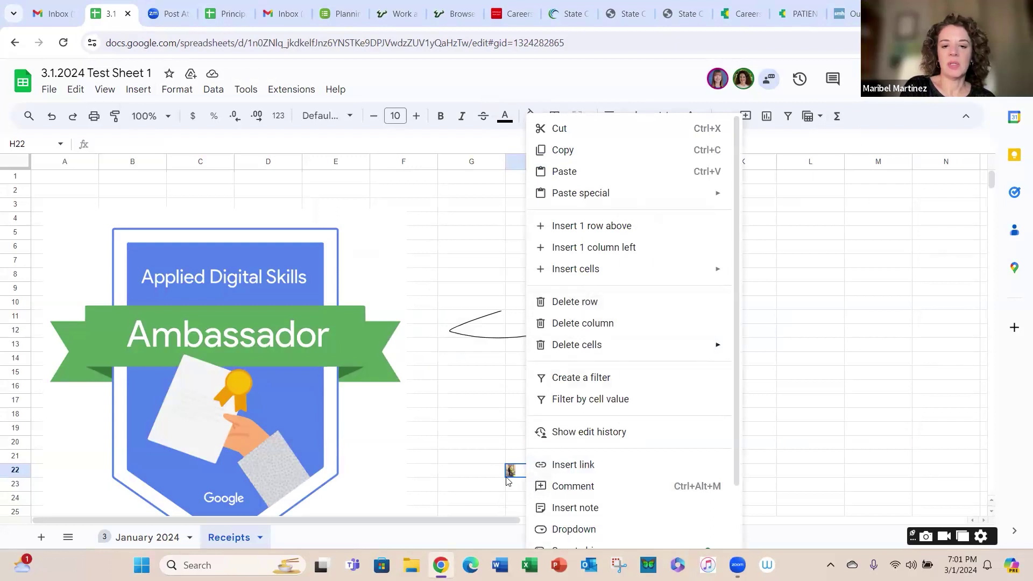
pyautogui.click(513, 469)
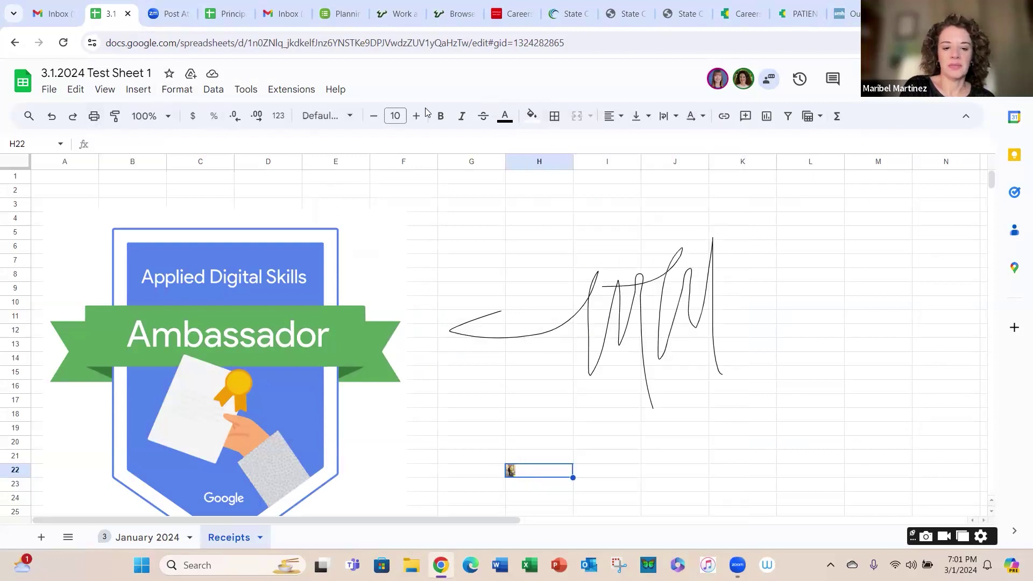
pyautogui.press('Delete')
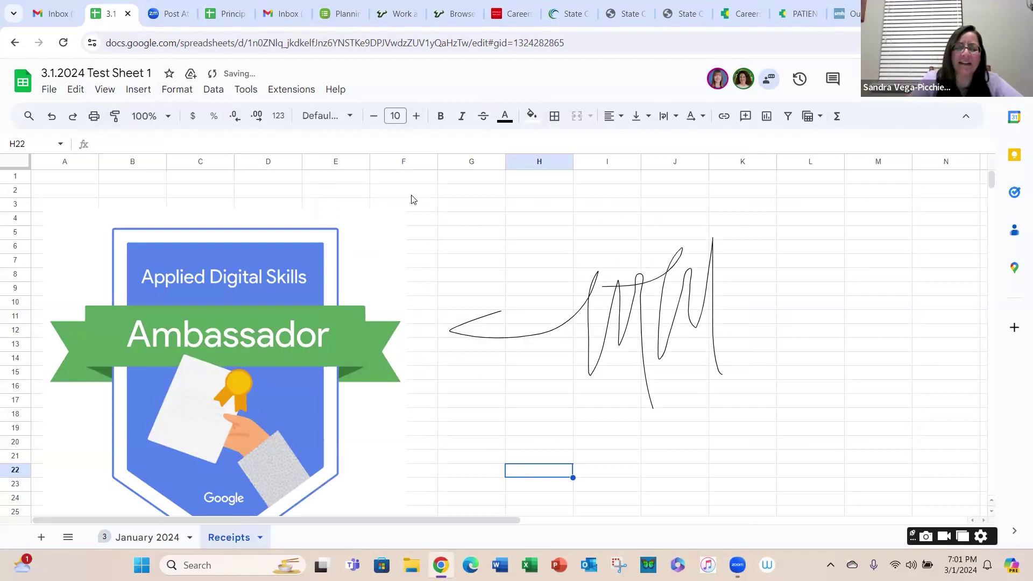
pyautogui.click(519, 429)
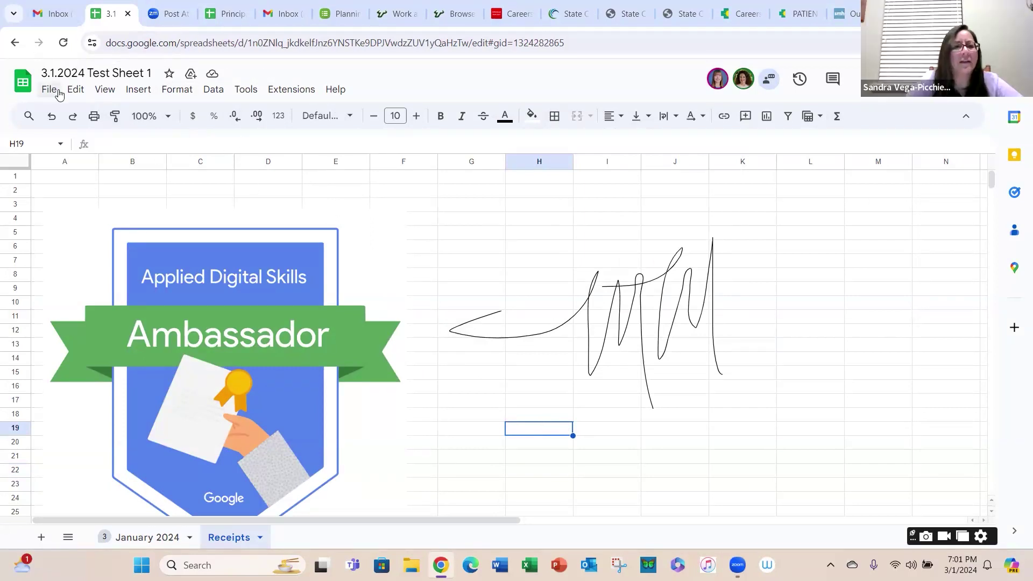
# Step: Place the '1.10.24 Soar in 4 Event Pic 1' photo floating over the Receipts cells
pyautogui.click(138, 90)
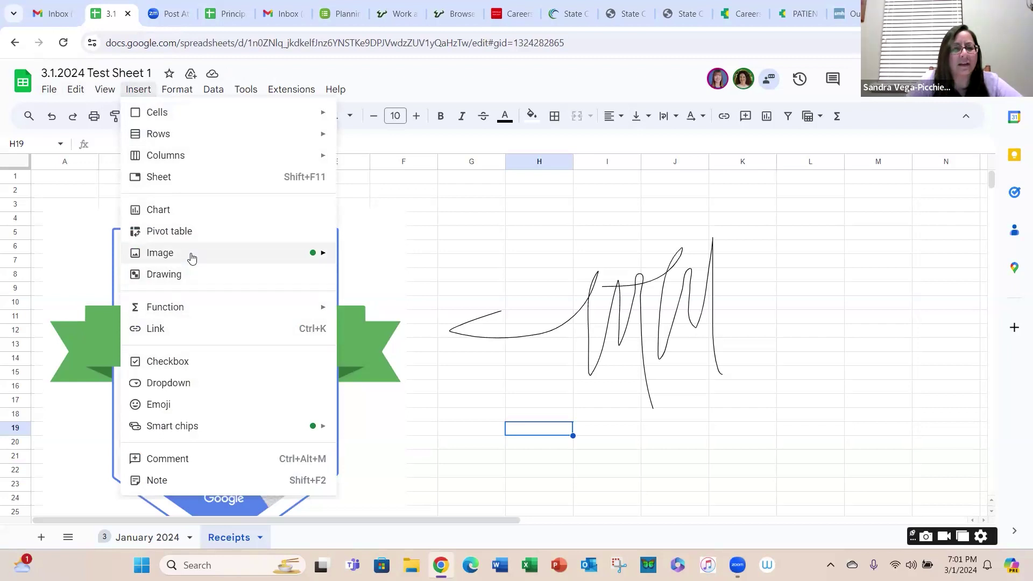
pyautogui.moveTo(191, 258)
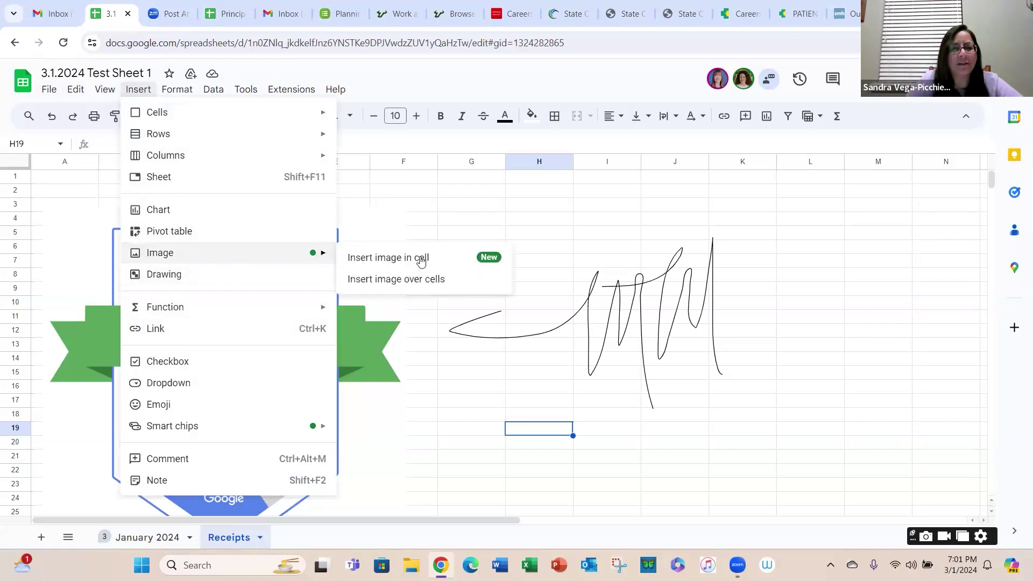
pyautogui.click(428, 286)
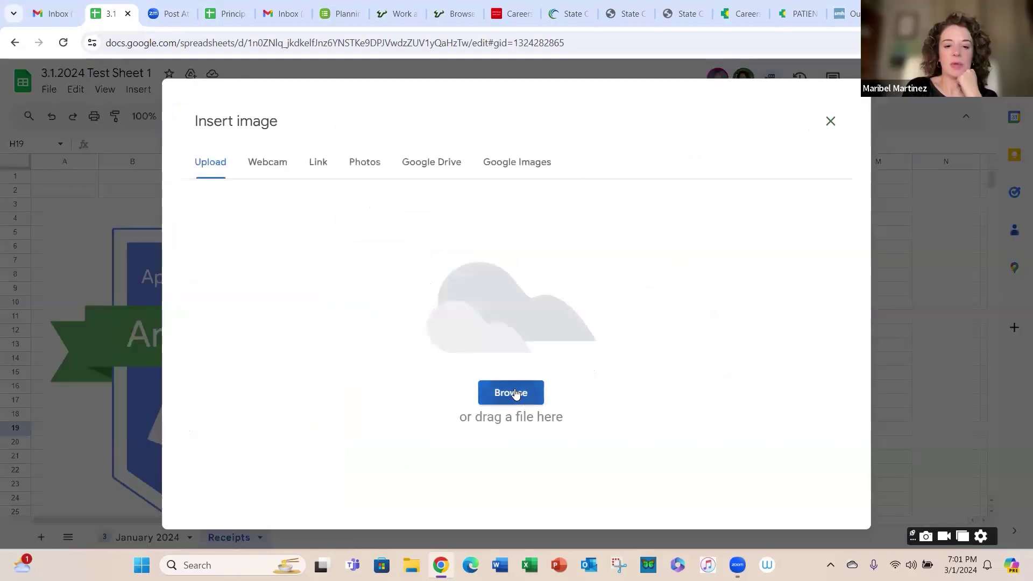
pyautogui.click(514, 394)
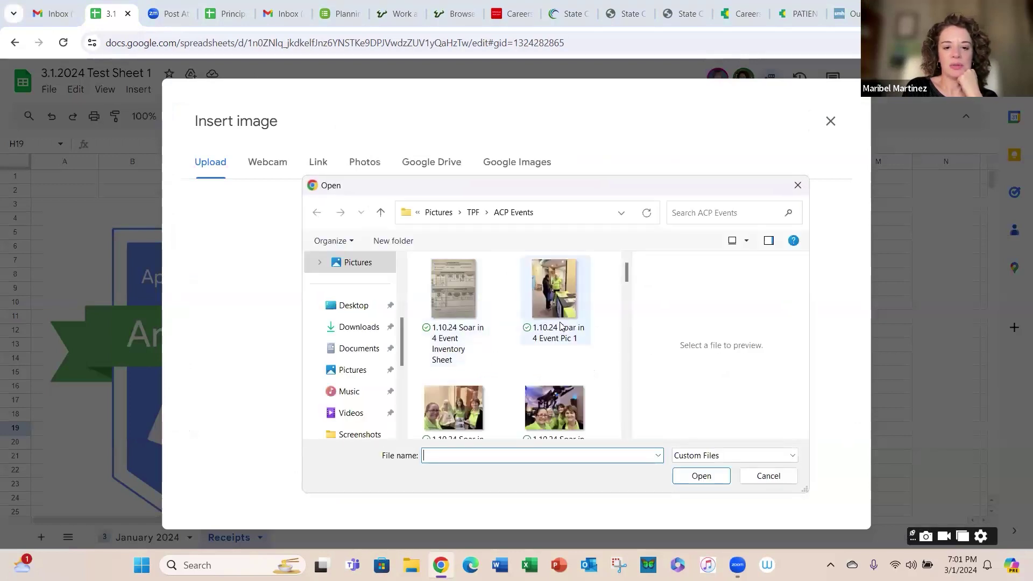
pyautogui.click(560, 325)
pyautogui.click(701, 475)
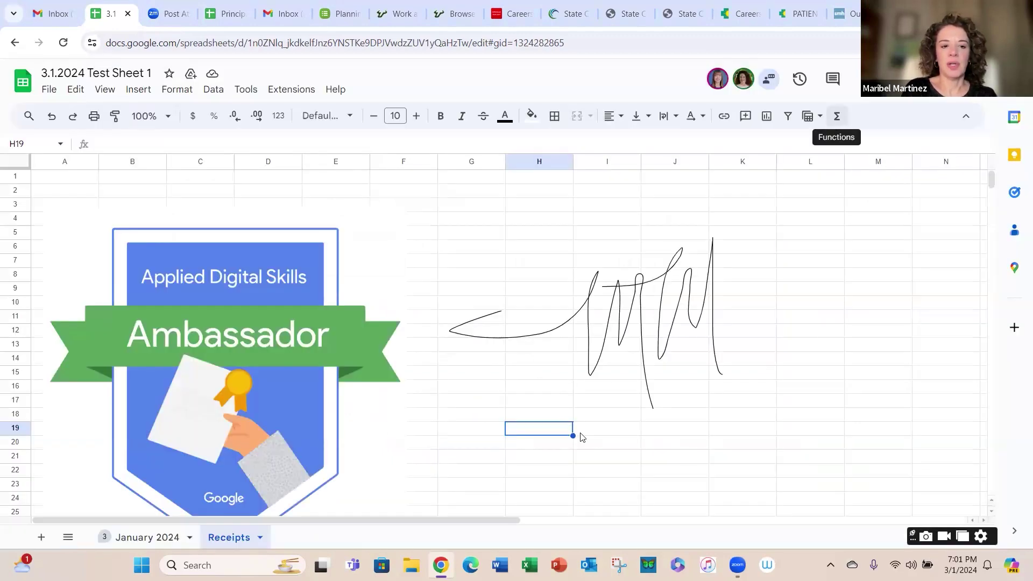
pyautogui.scroll(-4, 607, 367)
pyautogui.scroll(2, 604, 368)
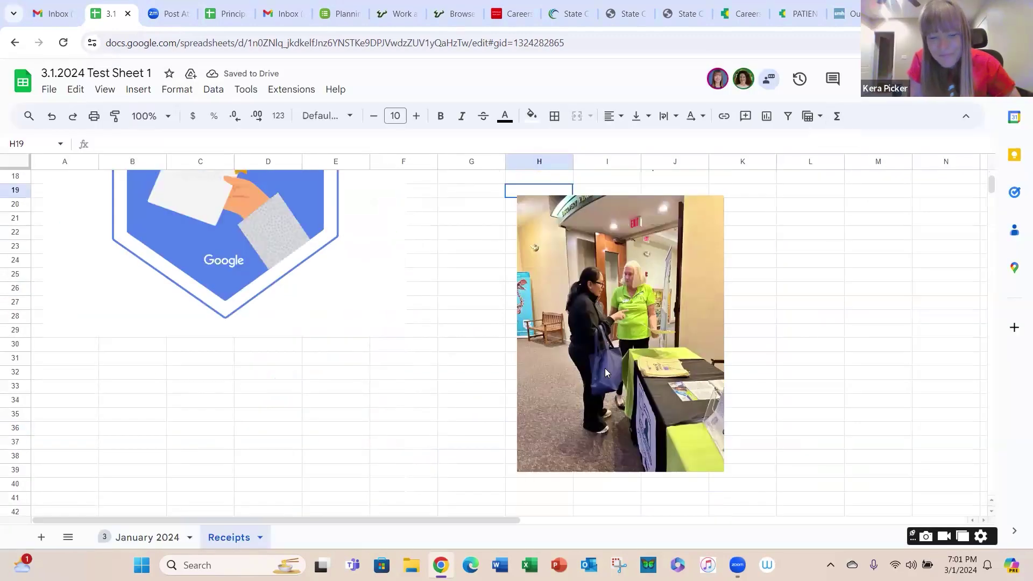
pyautogui.scroll(1, 604, 368)
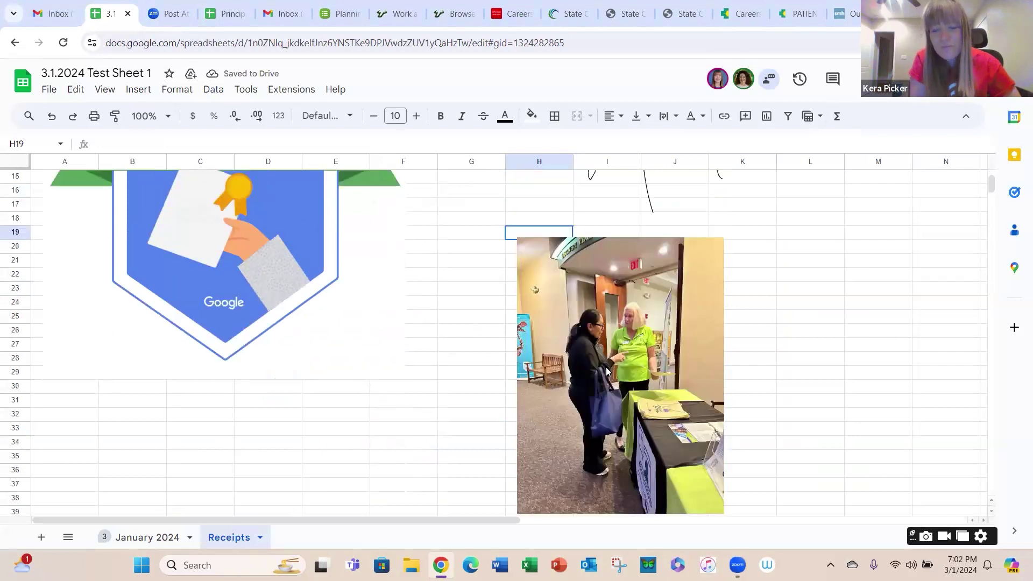
# Step: Delete the floating event photo from the sheet, then bring up the Data menu
pyautogui.click(653, 342)
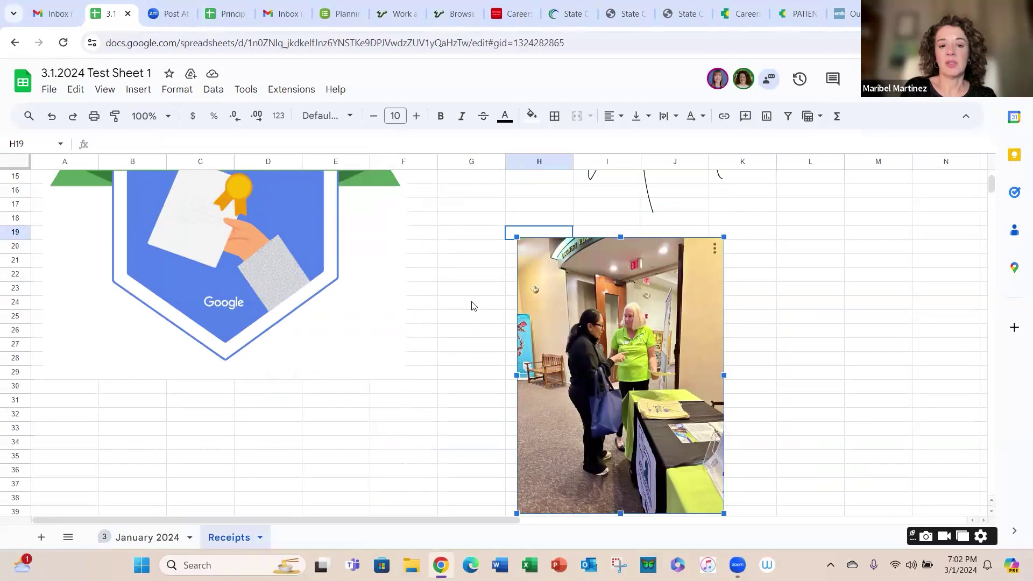
pyautogui.click(492, 349)
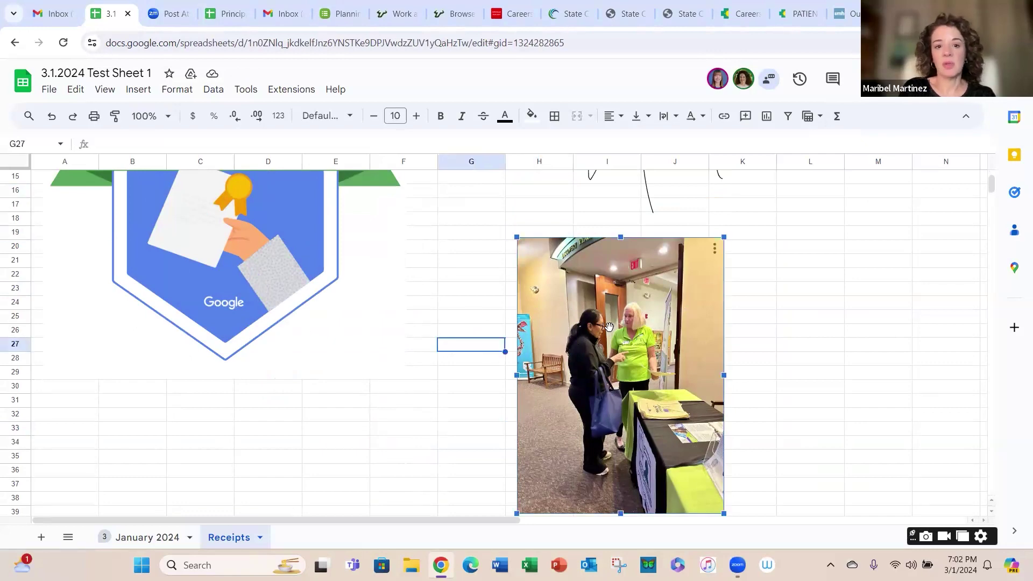
pyautogui.press('Delete')
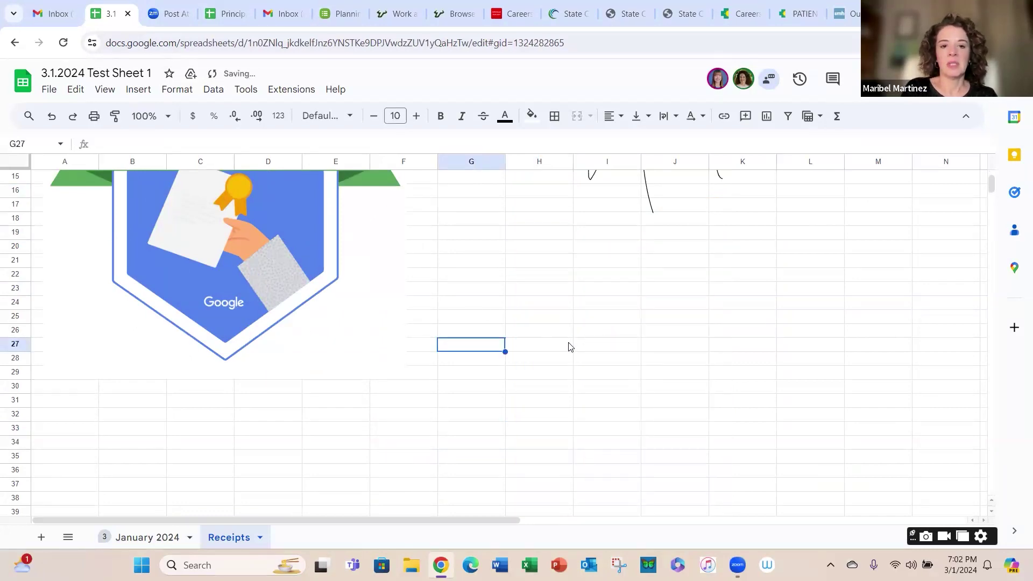
pyautogui.scroll(2, 570, 346)
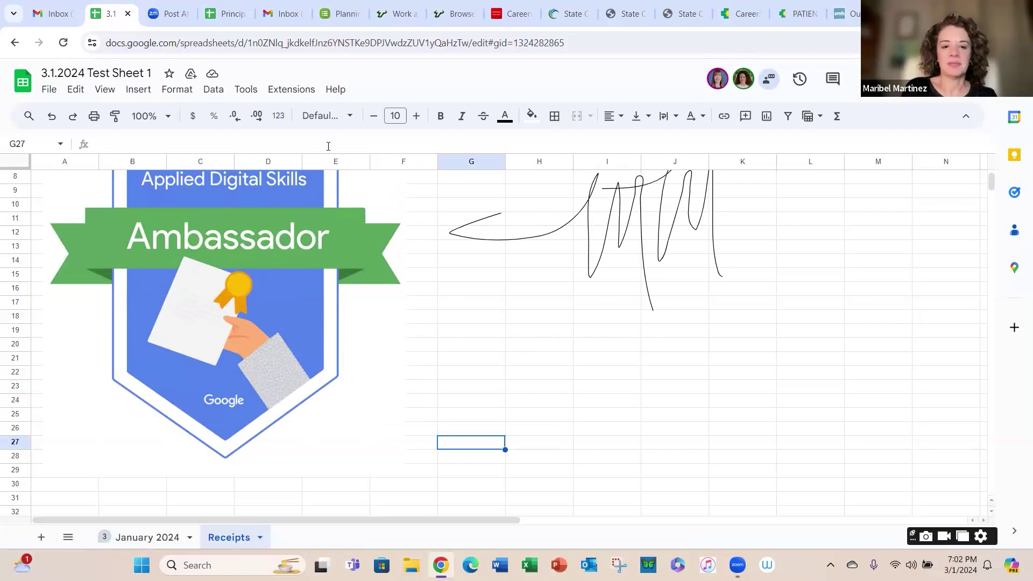
pyautogui.hotkey('alt', 'd')
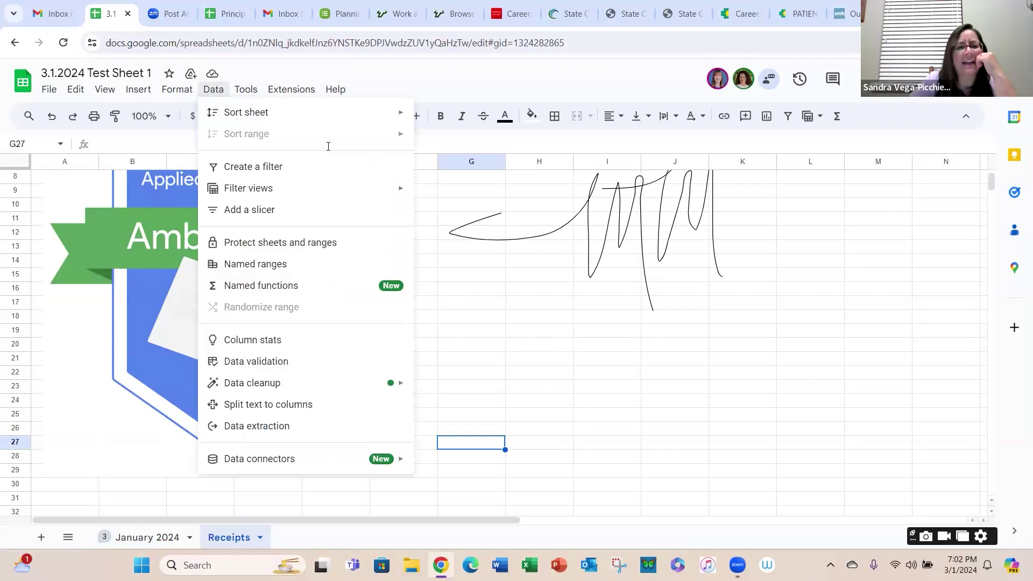
# Step: Start a new data validation rule on H23:H28 and extend its range to H23:H29
pyautogui.click(289, 362)
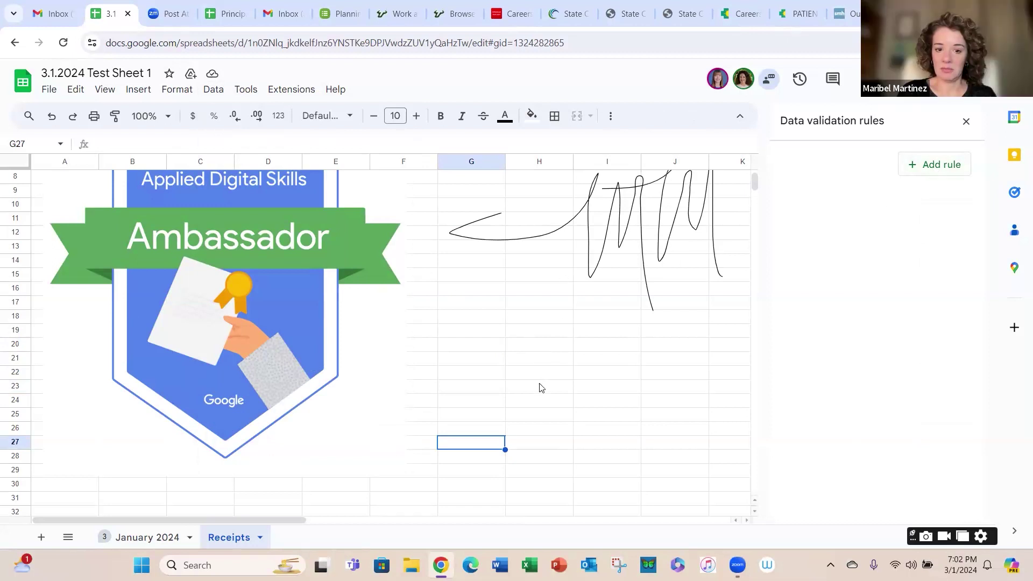
pyautogui.moveTo(540, 387); pyautogui.dragTo(536, 463)
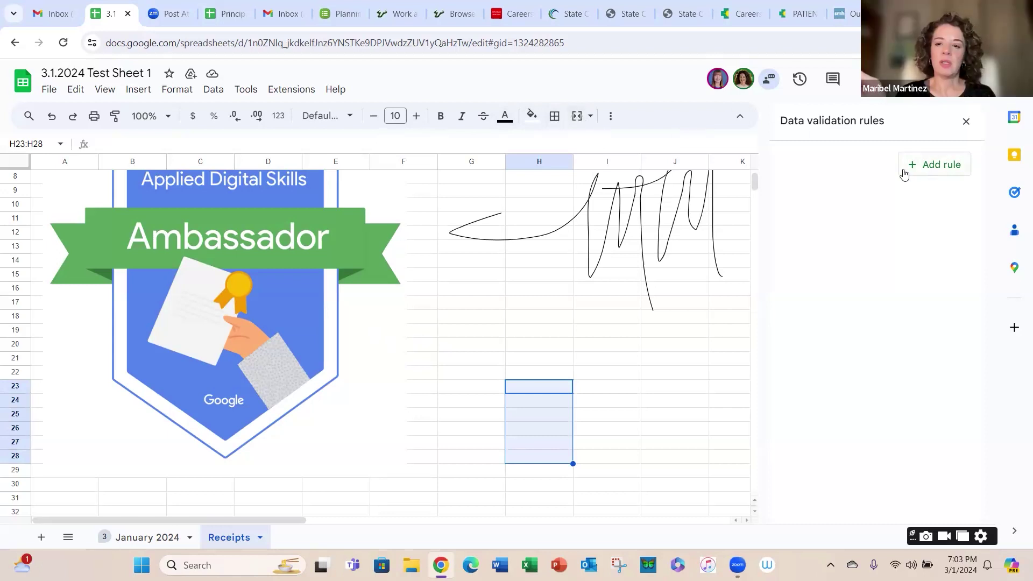
pyautogui.click(931, 167)
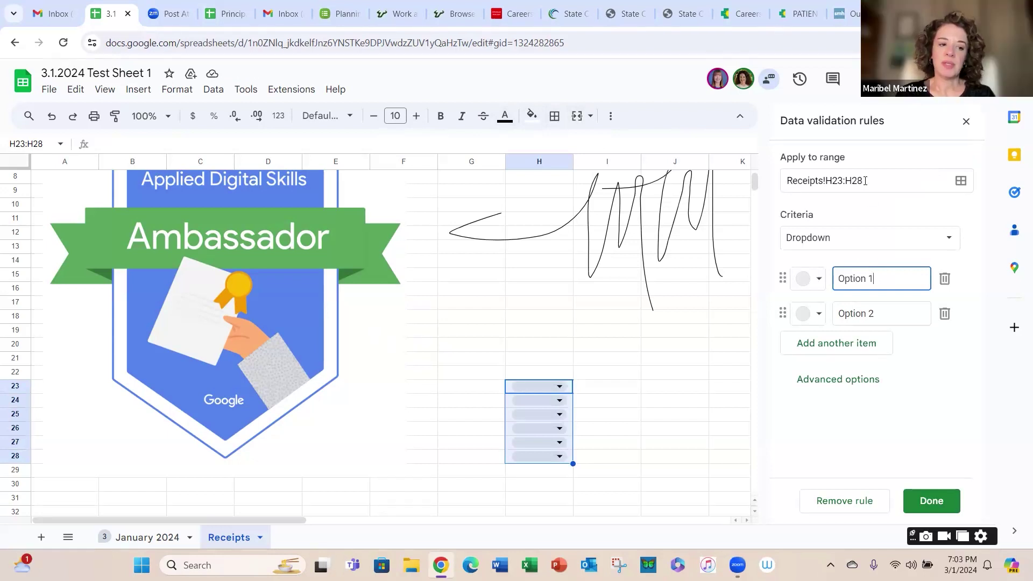
pyautogui.click(864, 181)
pyautogui.press('BackSpace')
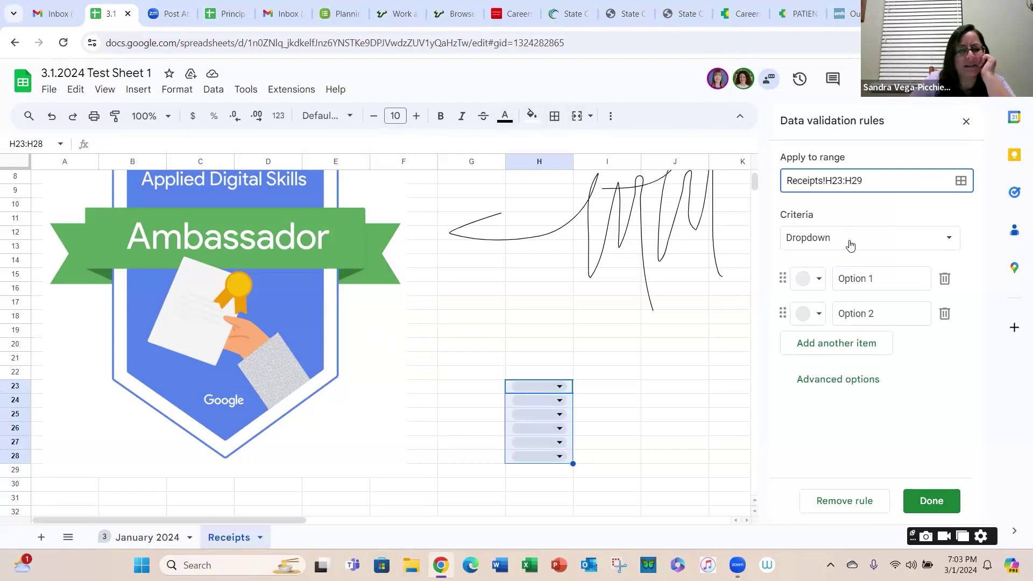
# Step: Keep the rule as a dropdown and enter two people's first names as its options
pyautogui.click(878, 240)
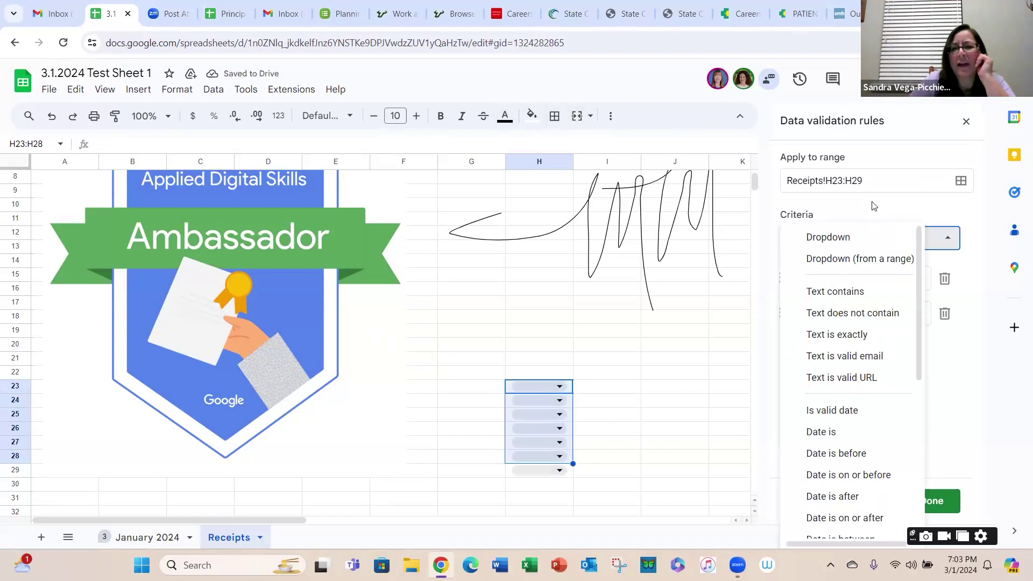
pyautogui.click(865, 237)
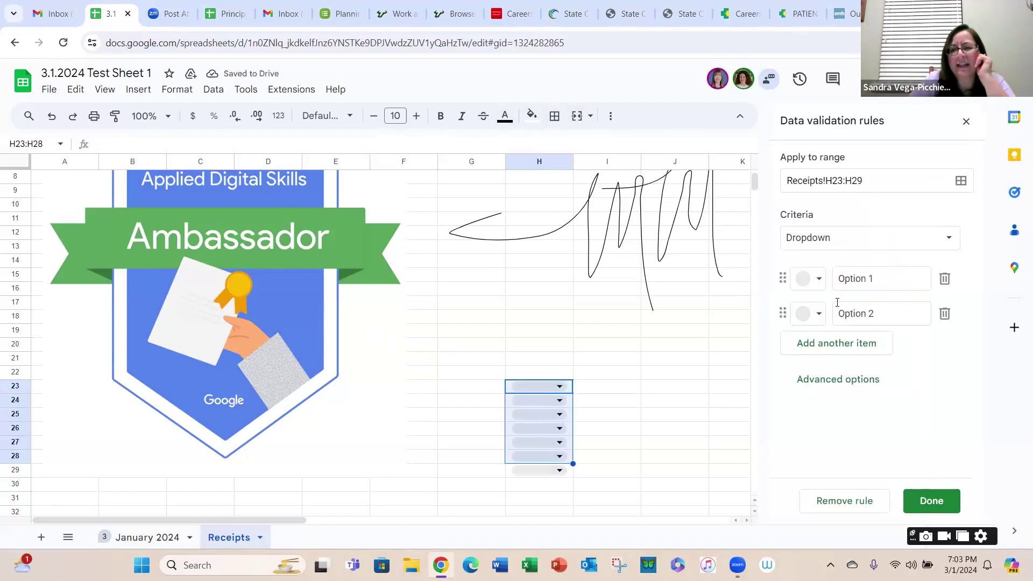
pyautogui.click(860, 275)
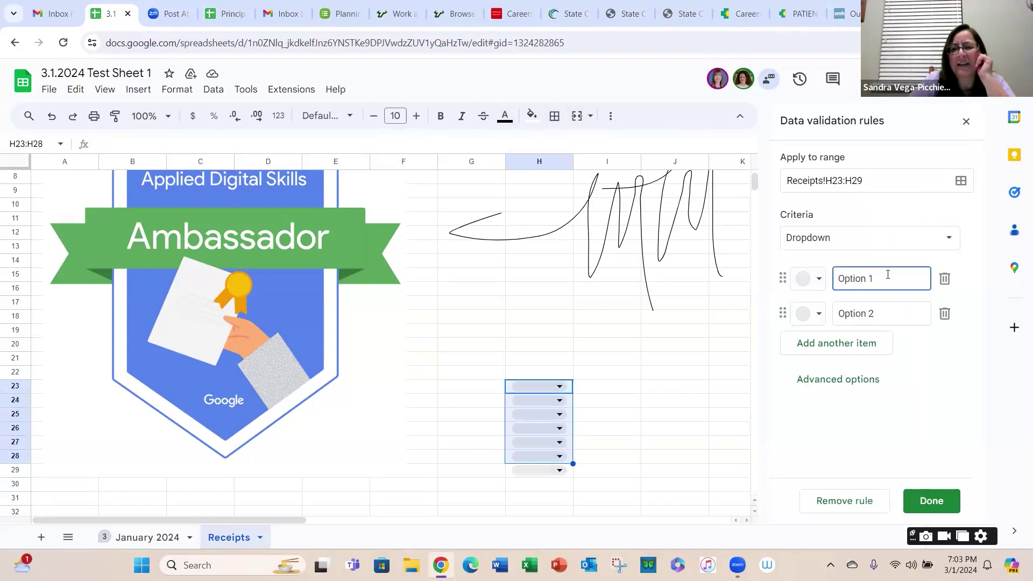
pyautogui.tripleClick(859, 278)
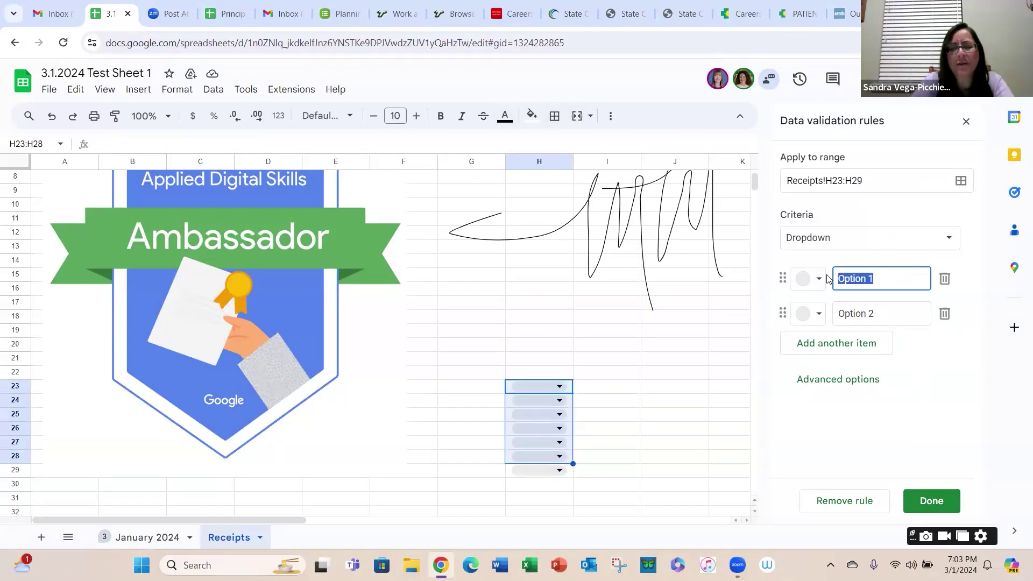
pyautogui.write('k')
pyautogui.press('BackSpace')
pyautogui.write('K')
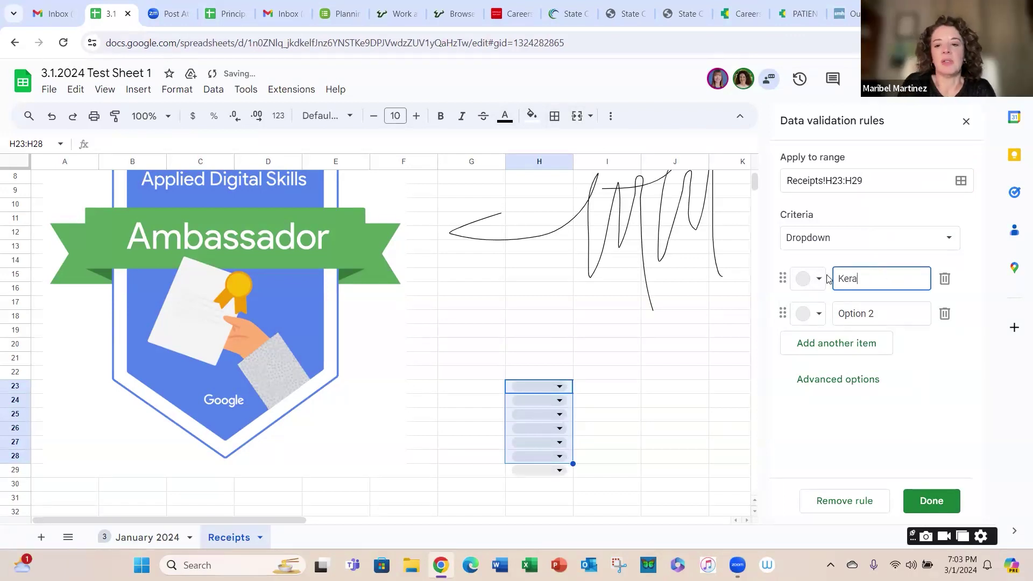
pyautogui.write('era')
pyautogui.click(848, 316)
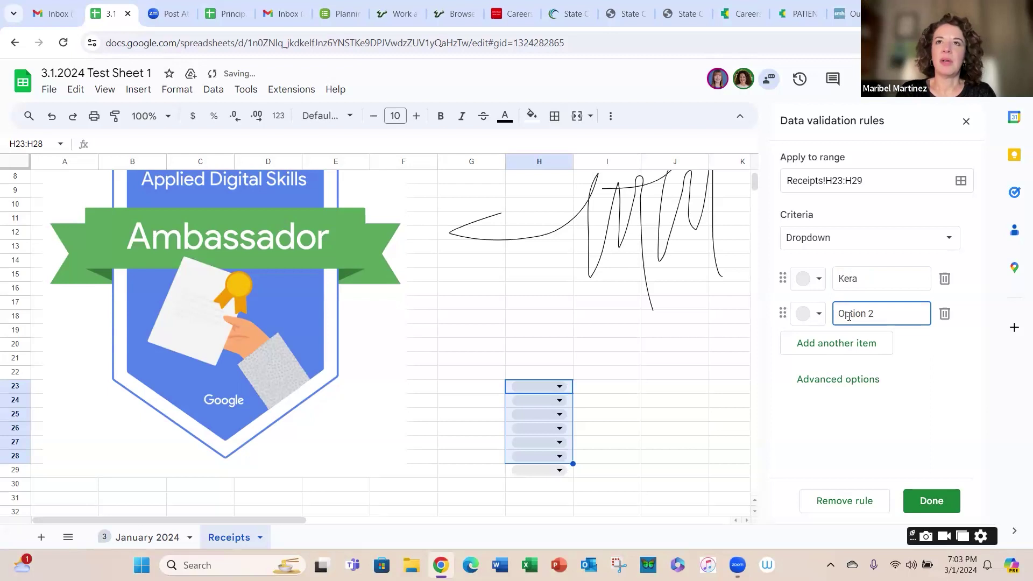
pyautogui.press('BackSpace')
pyautogui.press('BackSpace')
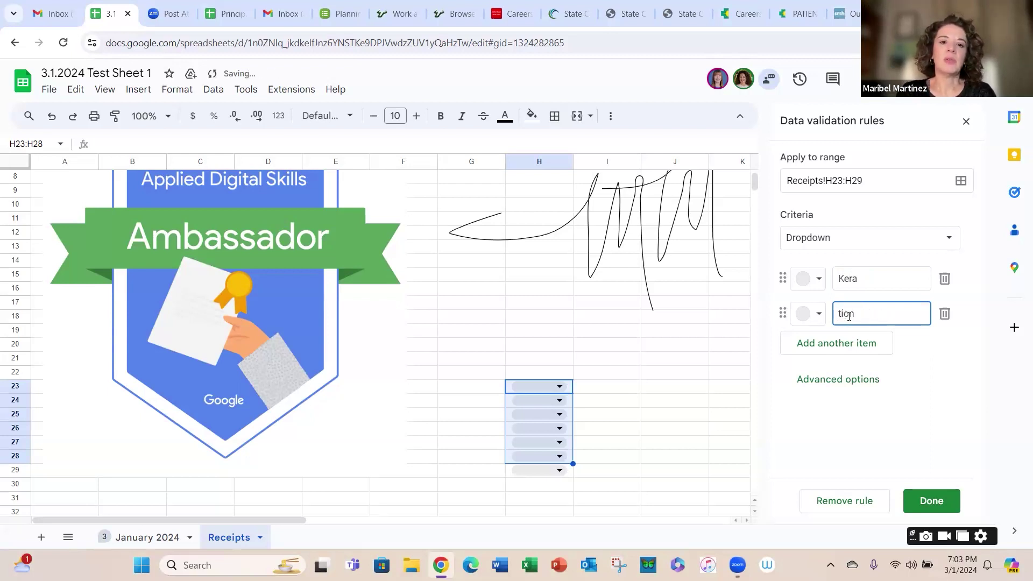
pyautogui.press('BackSpace')
pyautogui.write('Maribel')
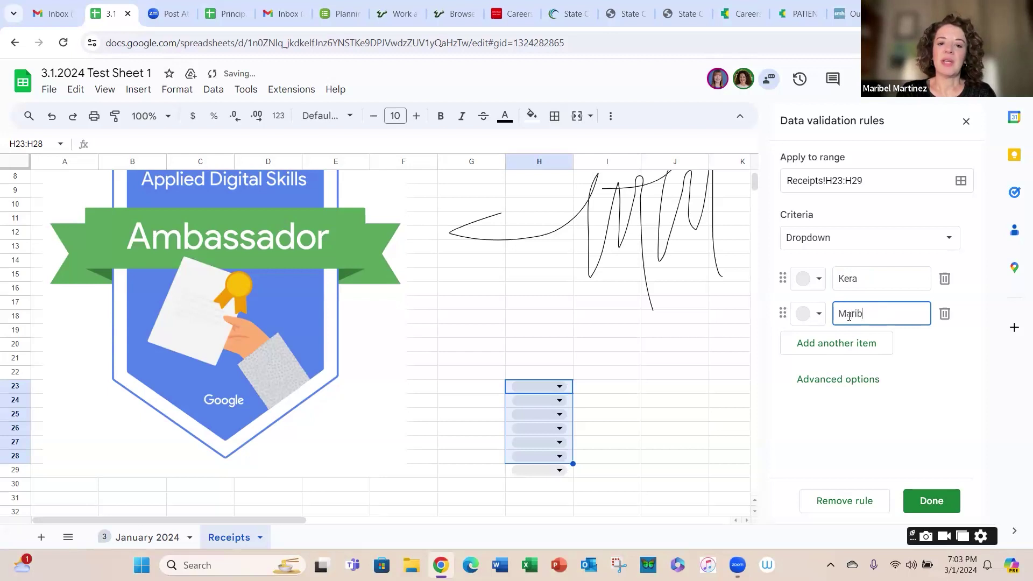
# Step: Colour the first option pink and the second dark red, then save the rule
pyautogui.click(818, 287)
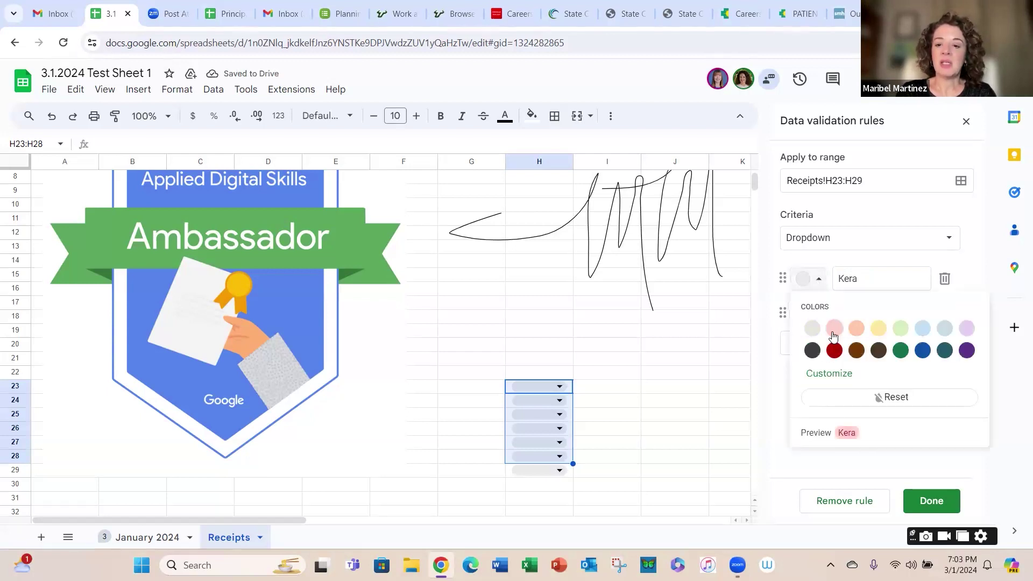
pyautogui.click(834, 328)
pyautogui.click(819, 315)
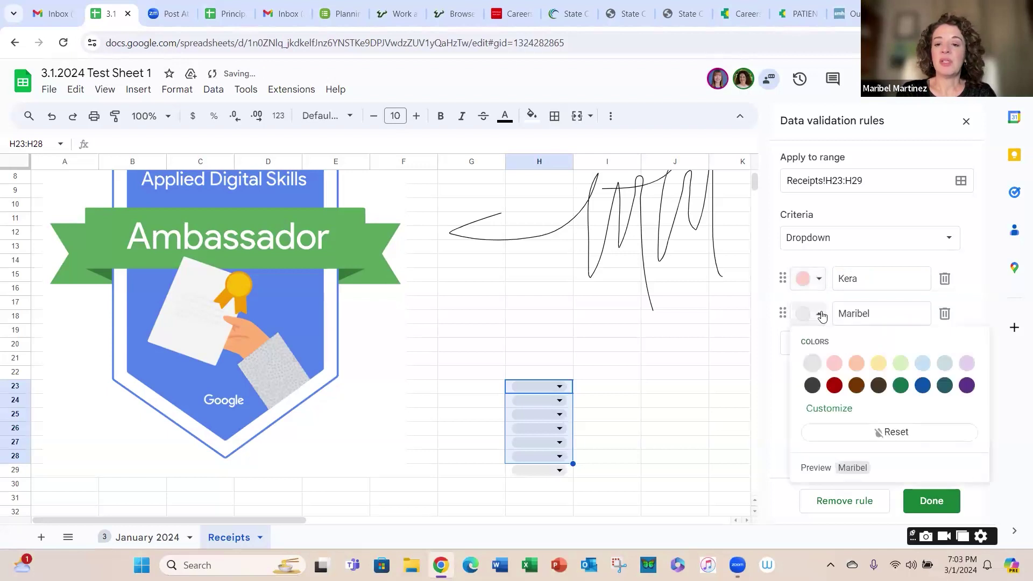
pyautogui.click(834, 385)
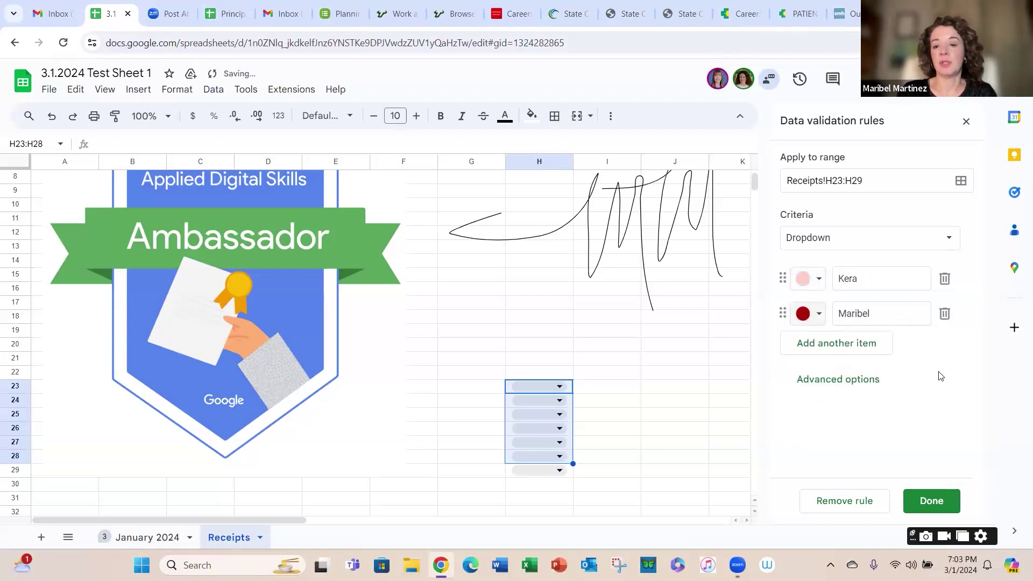
pyautogui.click(935, 501)
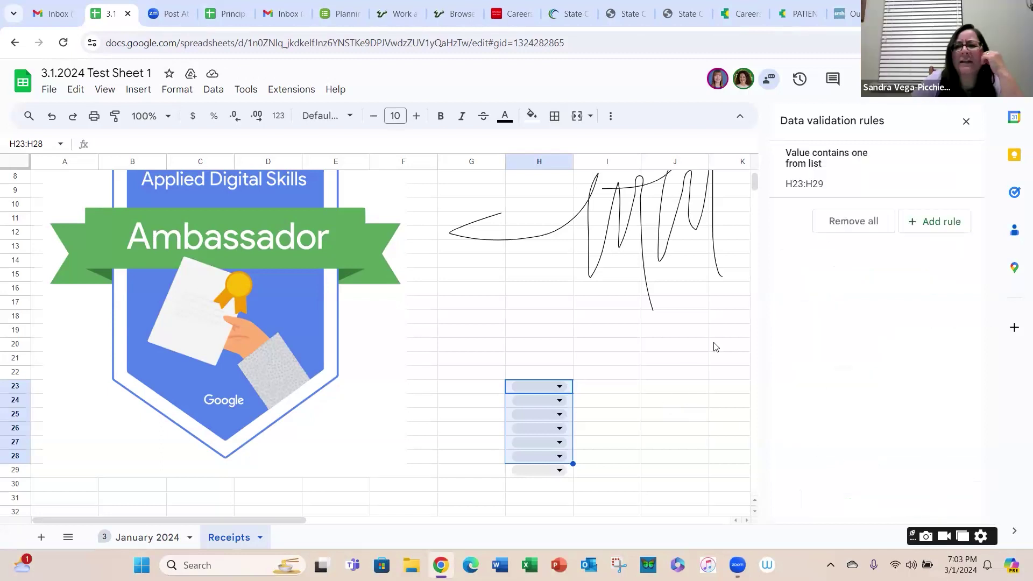
# Step: Test the name dropdowns in H23 and H24 without choosing a value
pyautogui.click(593, 432)
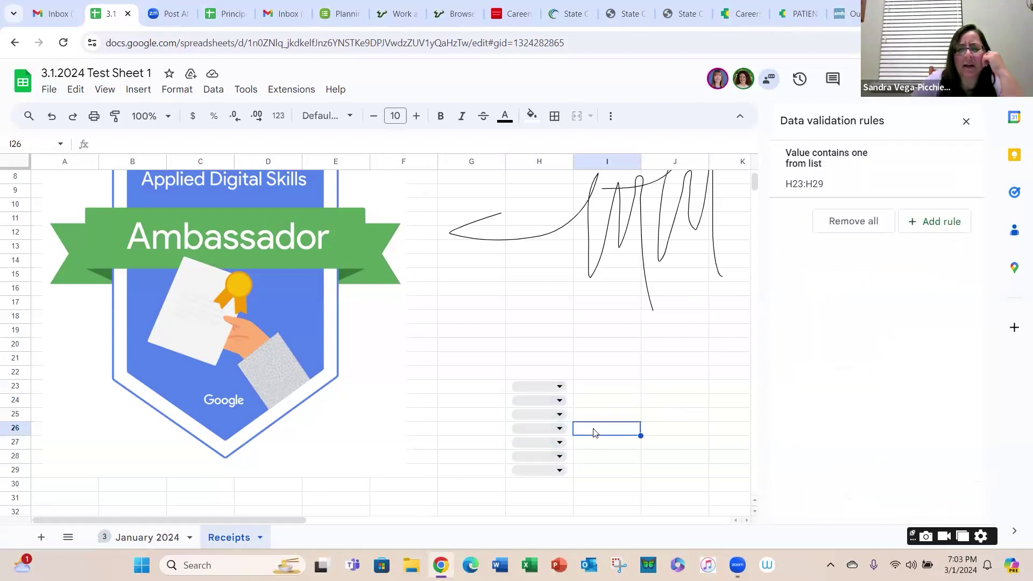
pyautogui.click(554, 385)
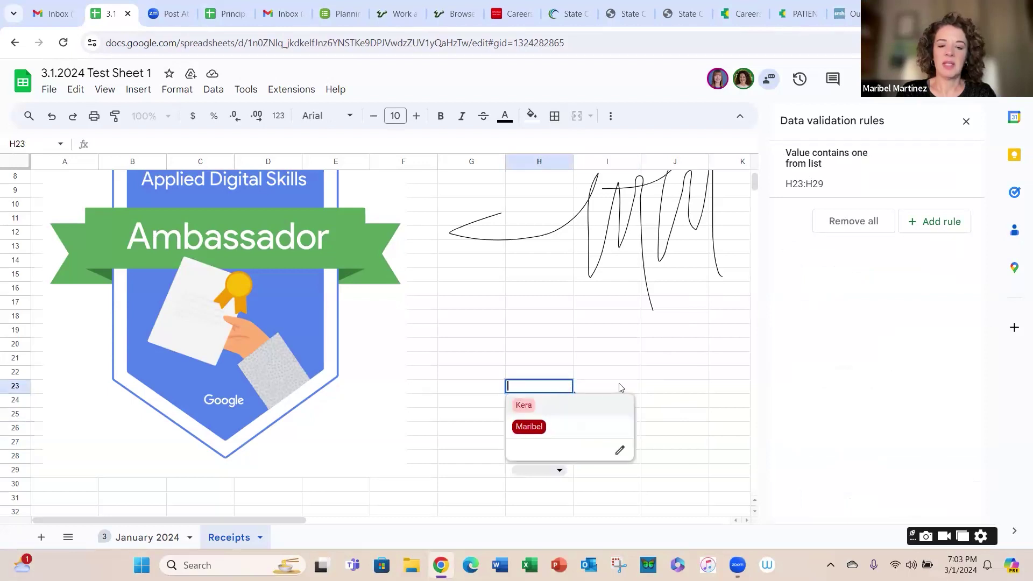
pyautogui.click(621, 387)
pyautogui.click(566, 403)
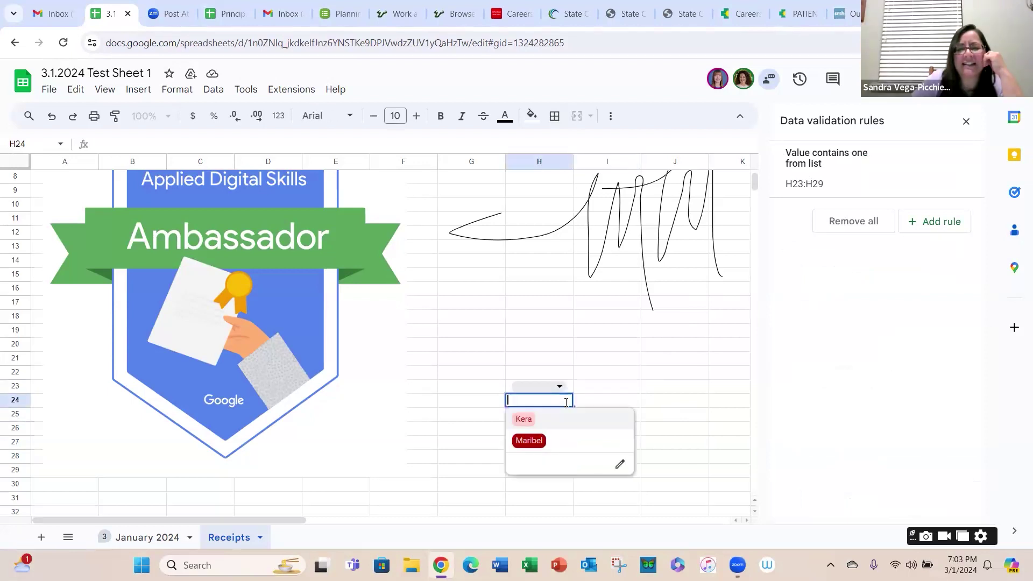
pyautogui.click(617, 390)
pyautogui.click(559, 387)
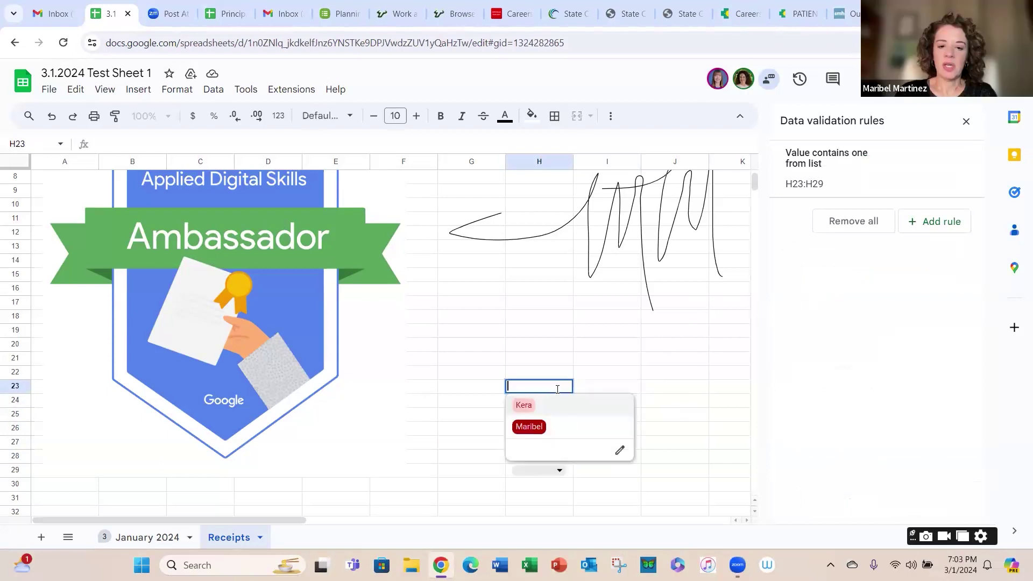
# Step: Remove the H23 dropdown rule and all remaining validation rules on Receipts
pyautogui.click(620, 451)
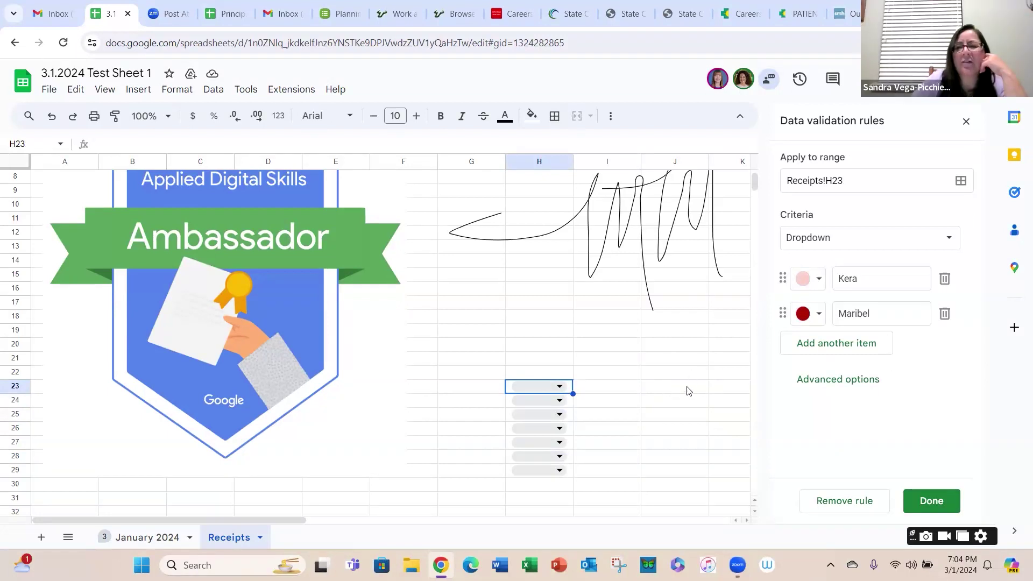
pyautogui.click(858, 502)
pyautogui.click(862, 228)
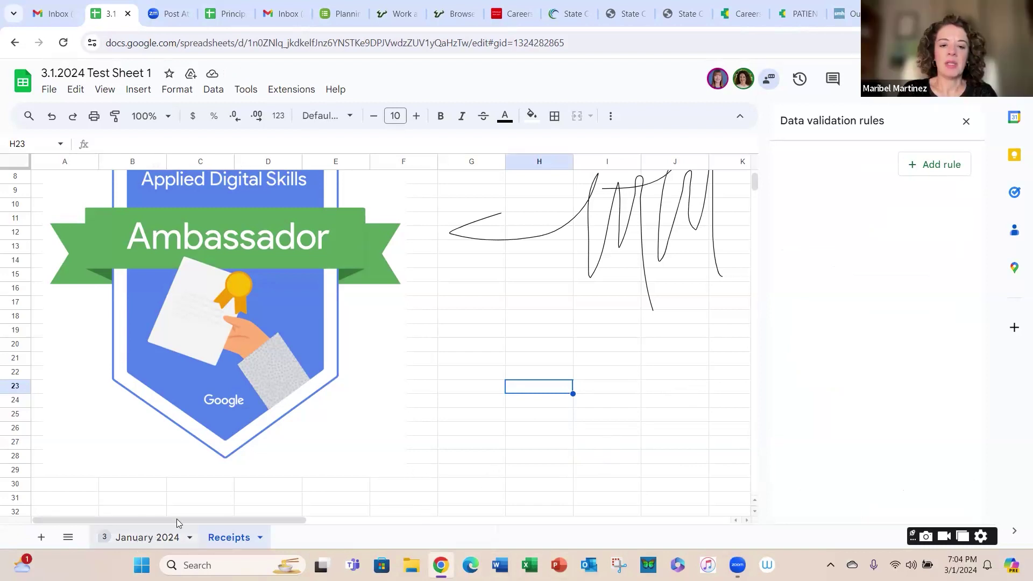
# Step: Return to January 2024, close the Data validation panel, and start a comment on D10
pyautogui.click(162, 537)
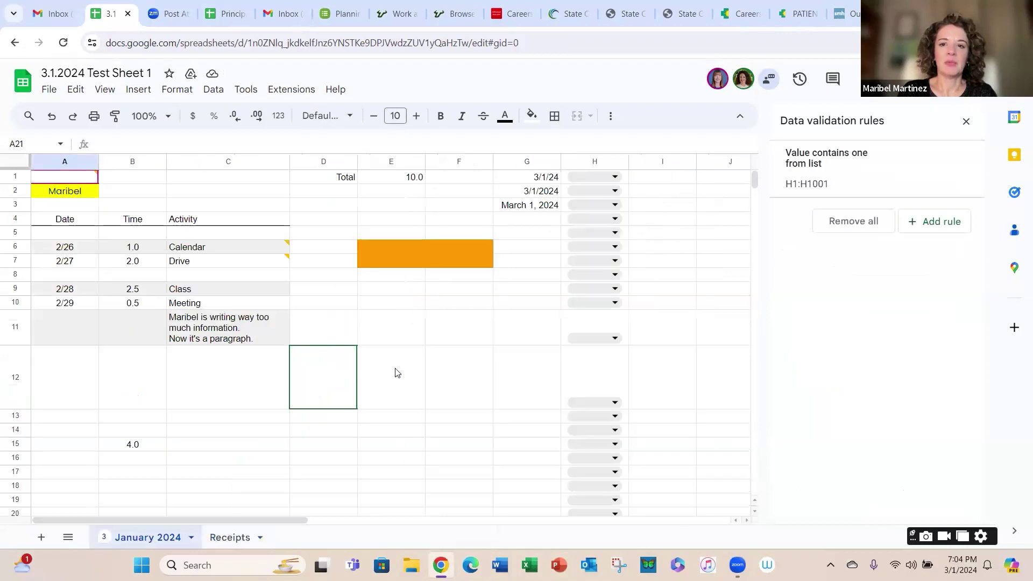
pyautogui.click(399, 375)
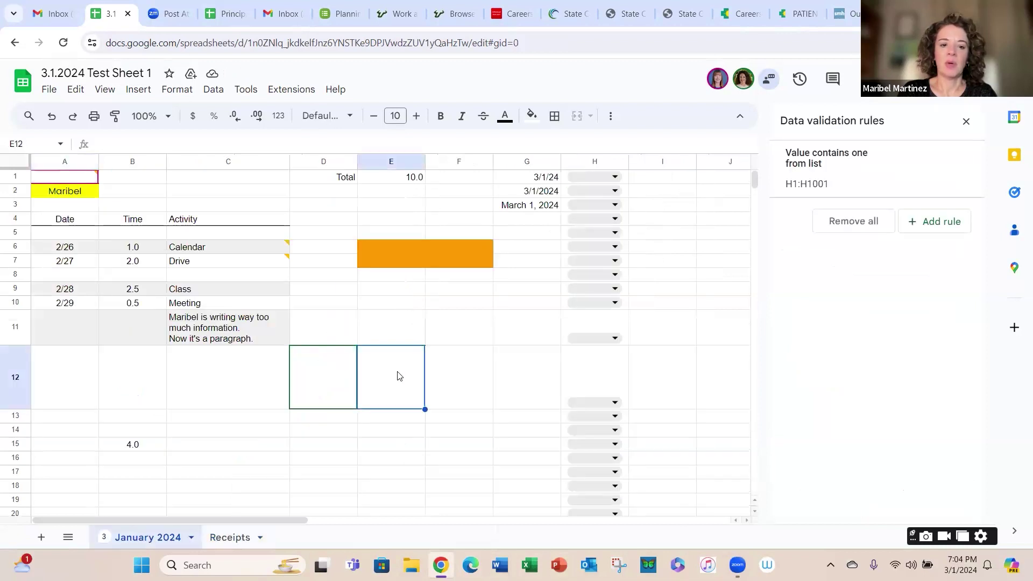
pyautogui.click(334, 391)
pyautogui.click(309, 304)
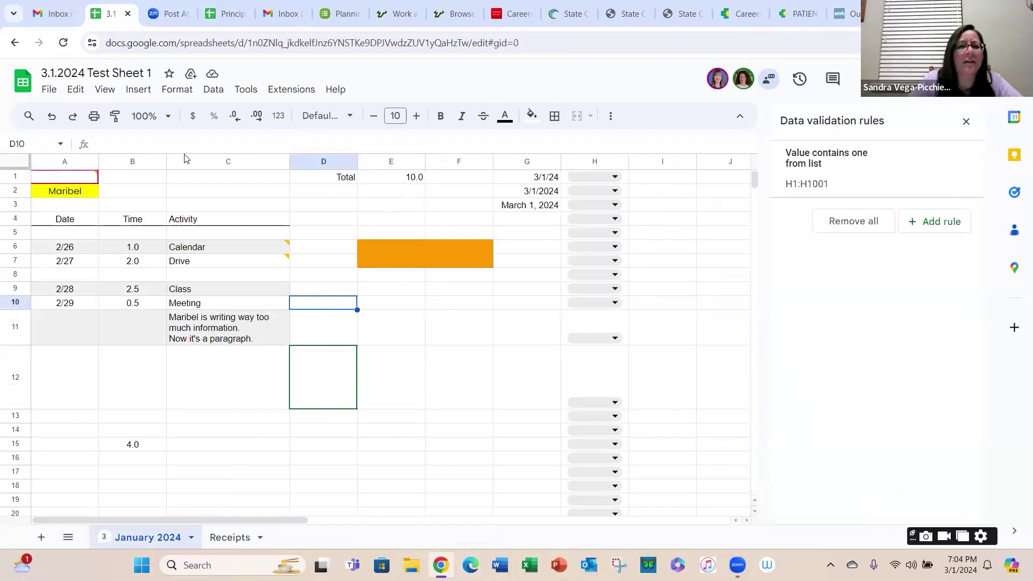
pyautogui.moveTo(858, 189)
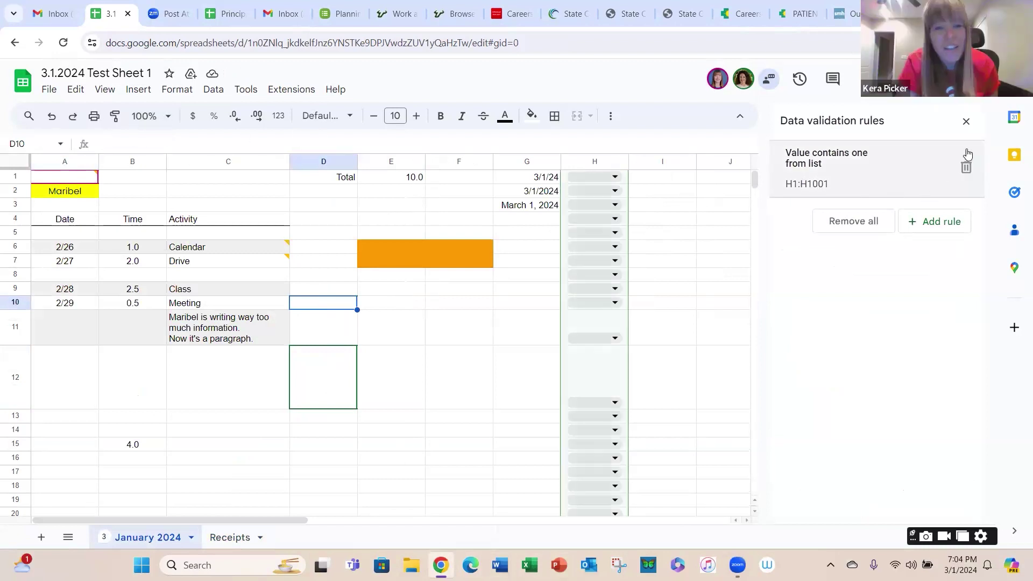
pyautogui.click(966, 121)
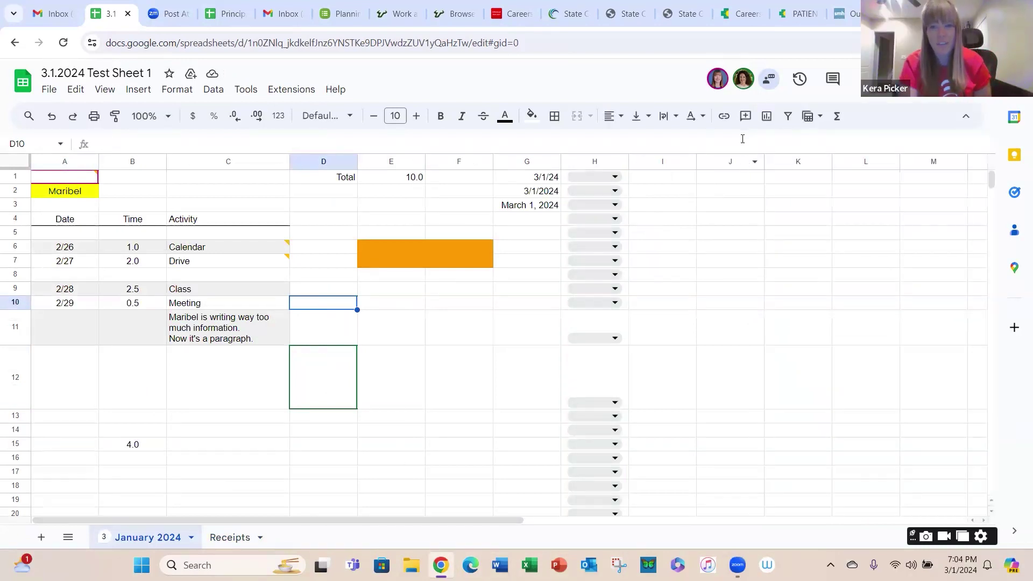
pyautogui.click(745, 115)
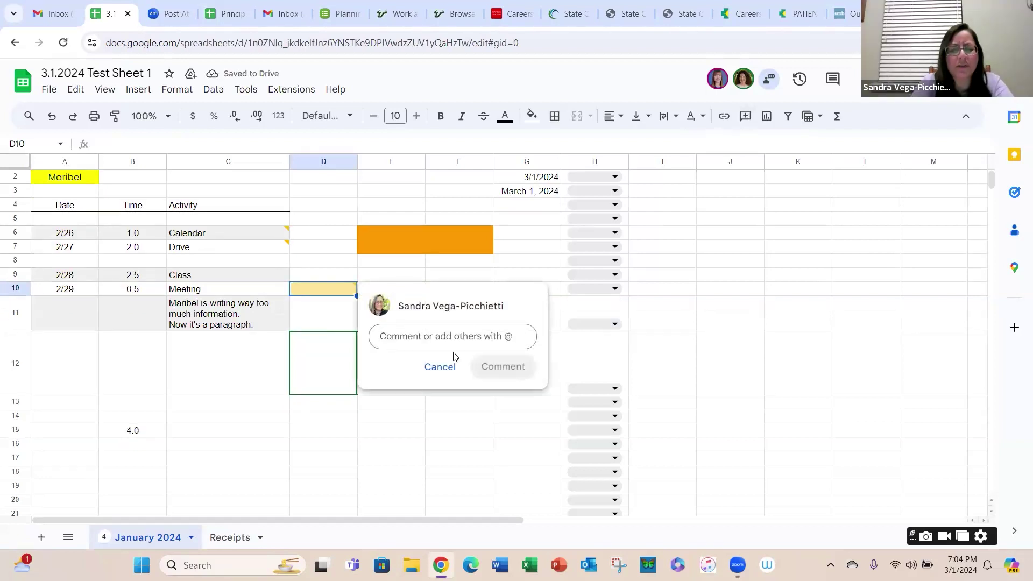
# Step: Post a 'Check this out.' comment on D10 that mentions and is assigned to a collaborator
pyautogui.write('@m')
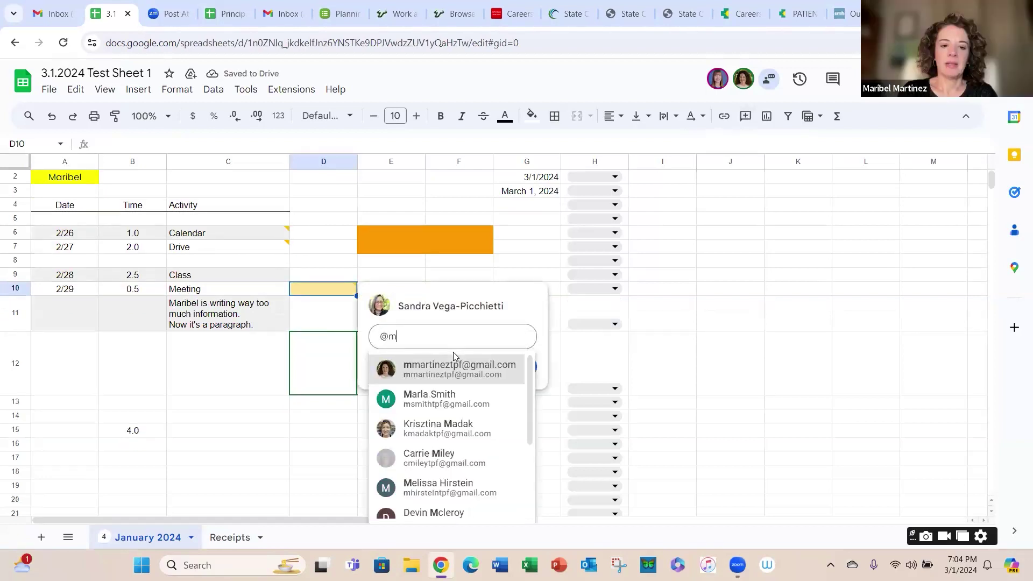
pyautogui.click(436, 374)
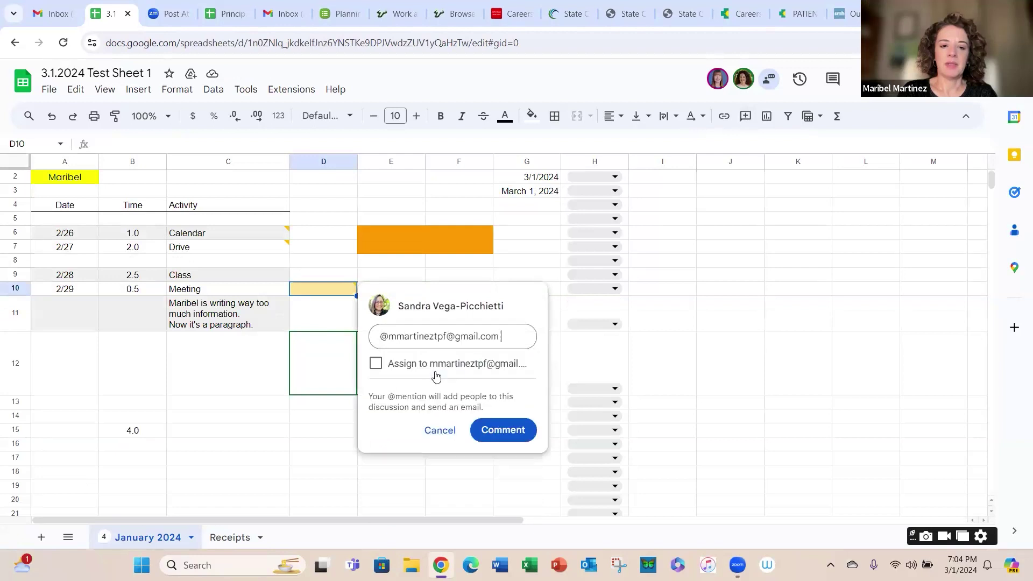
pyautogui.write('Check this out.')
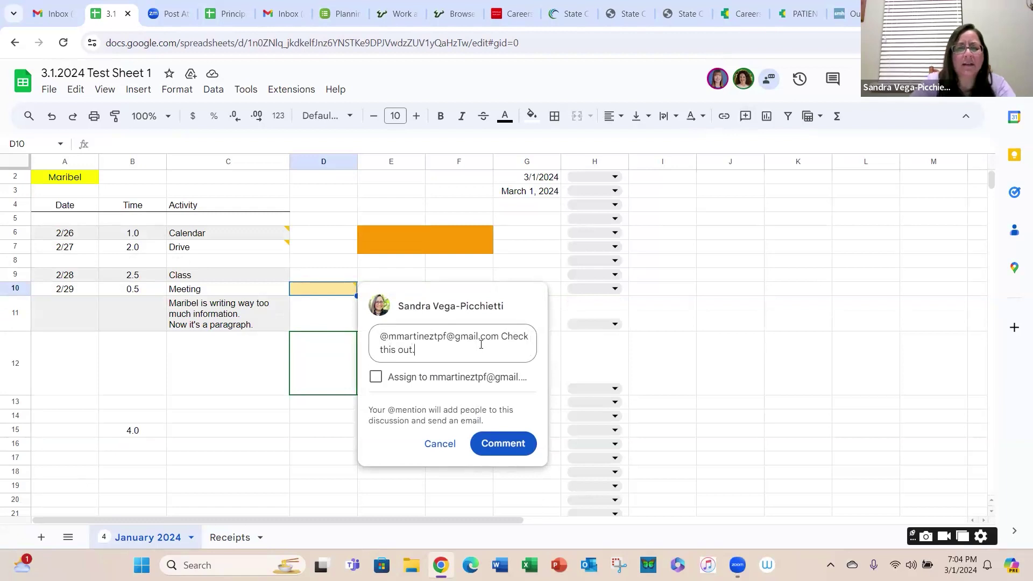
pyautogui.click(376, 377)
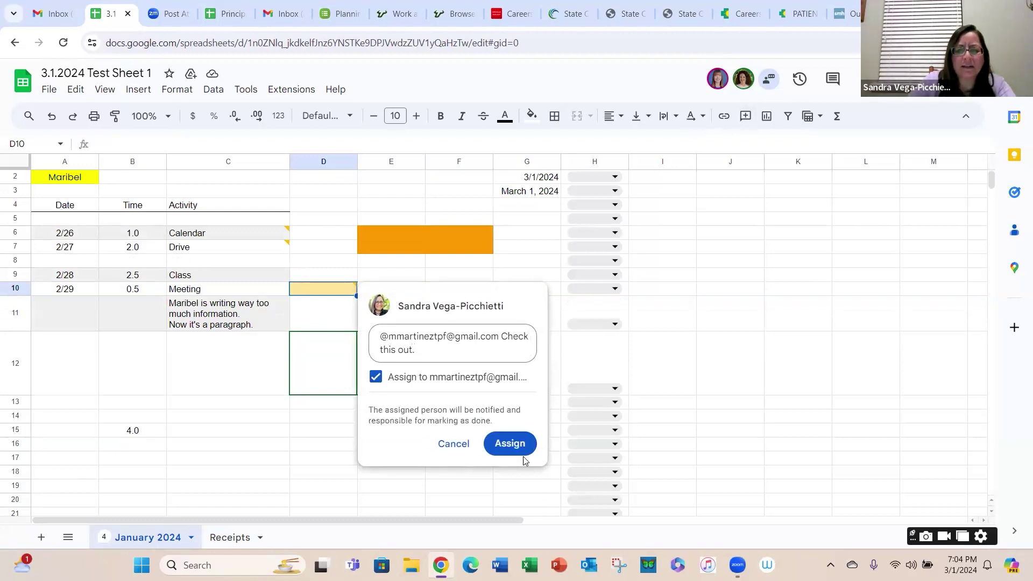
pyautogui.click(510, 444)
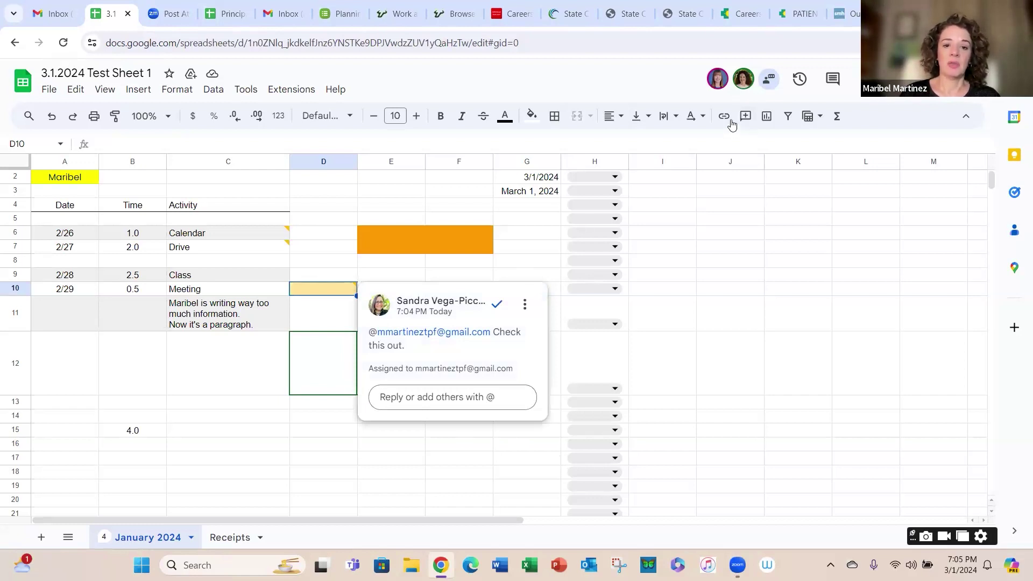
pyautogui.click(726, 118)
pyautogui.click(750, 119)
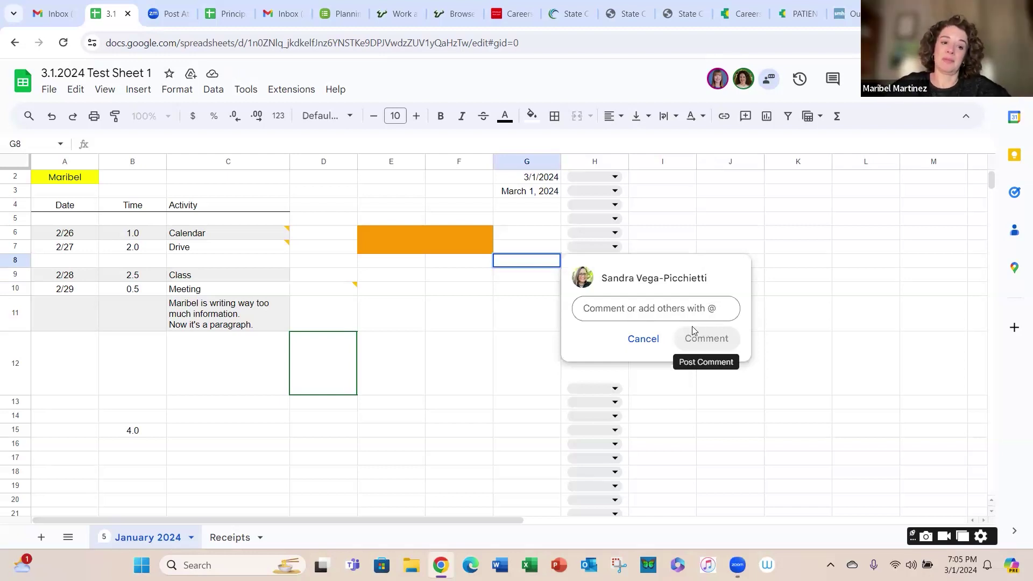
pyautogui.write('@m')
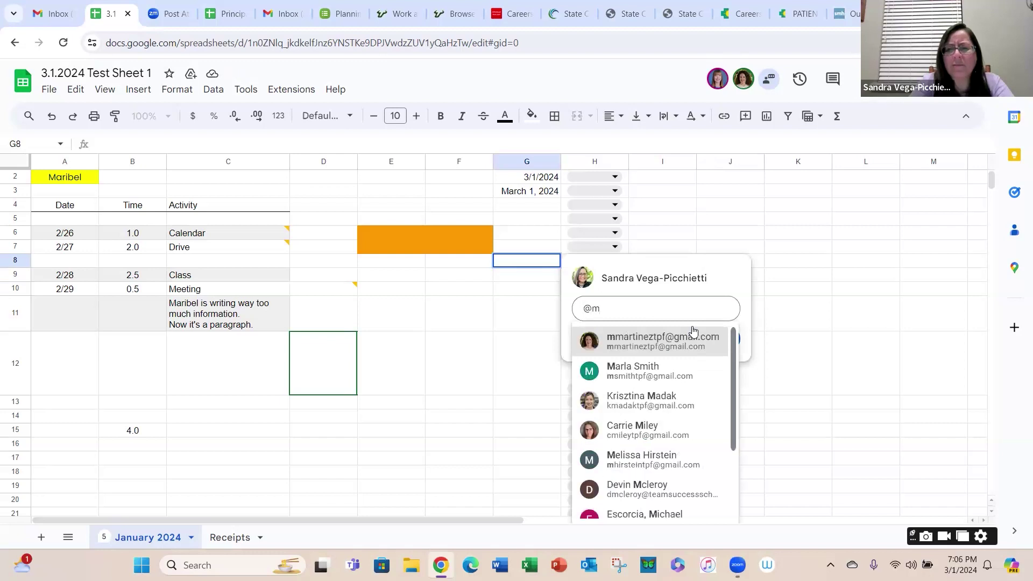
pyautogui.press('Return')
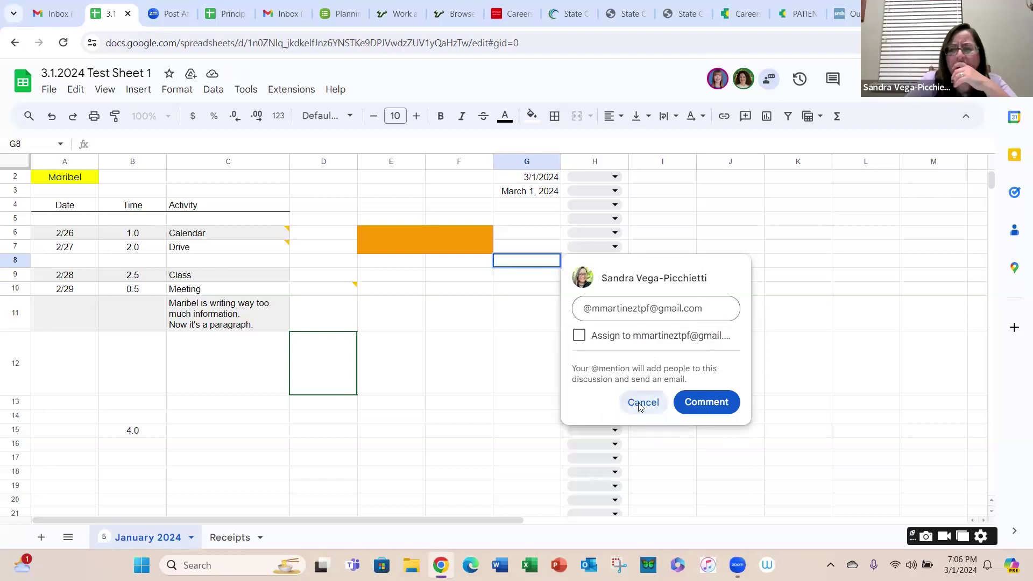
pyautogui.click(639, 407)
pyautogui.click(749, 119)
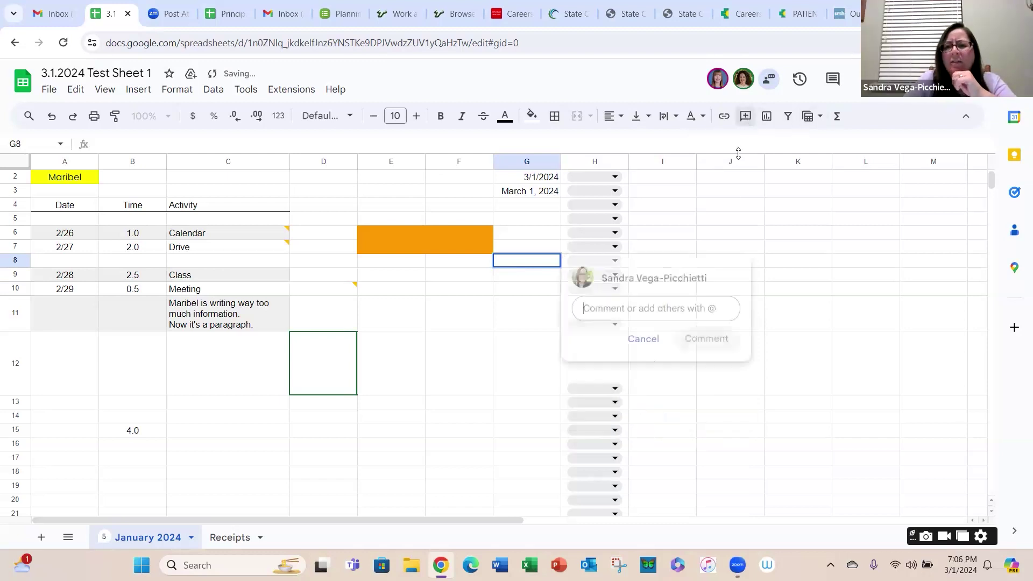
pyautogui.click(644, 338)
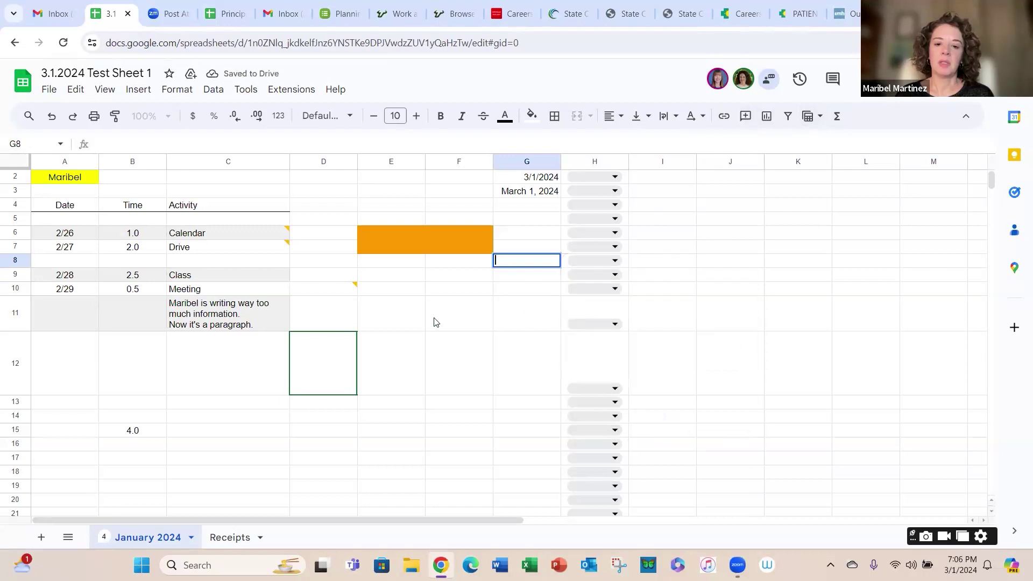
pyautogui.click(352, 280)
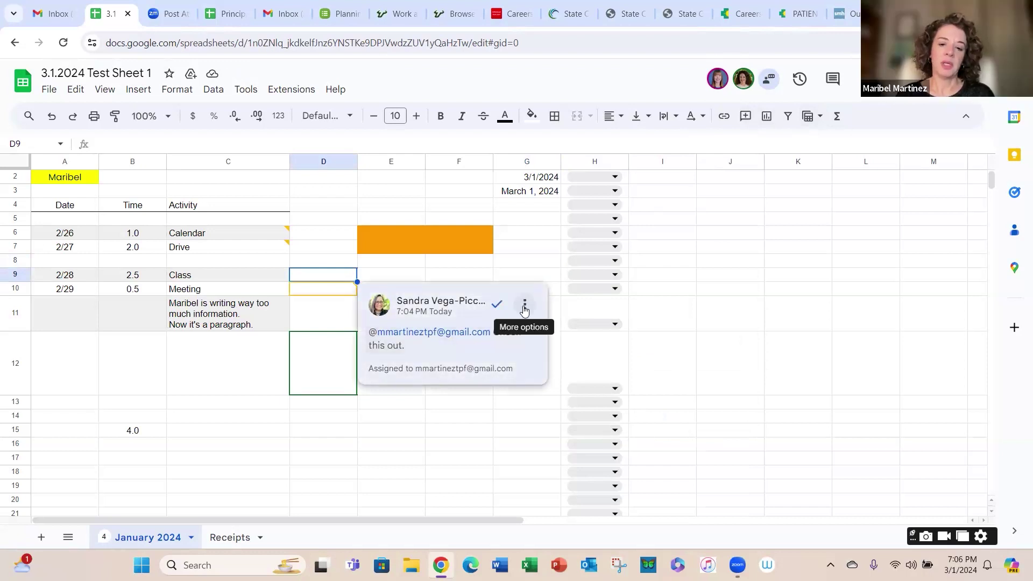
pyautogui.click(525, 306)
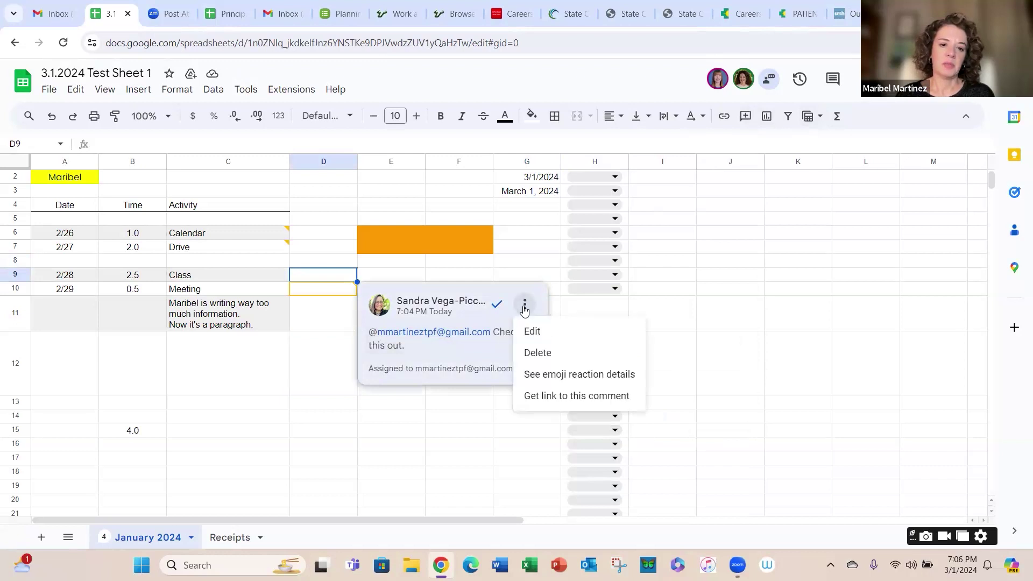
pyautogui.click(540, 279)
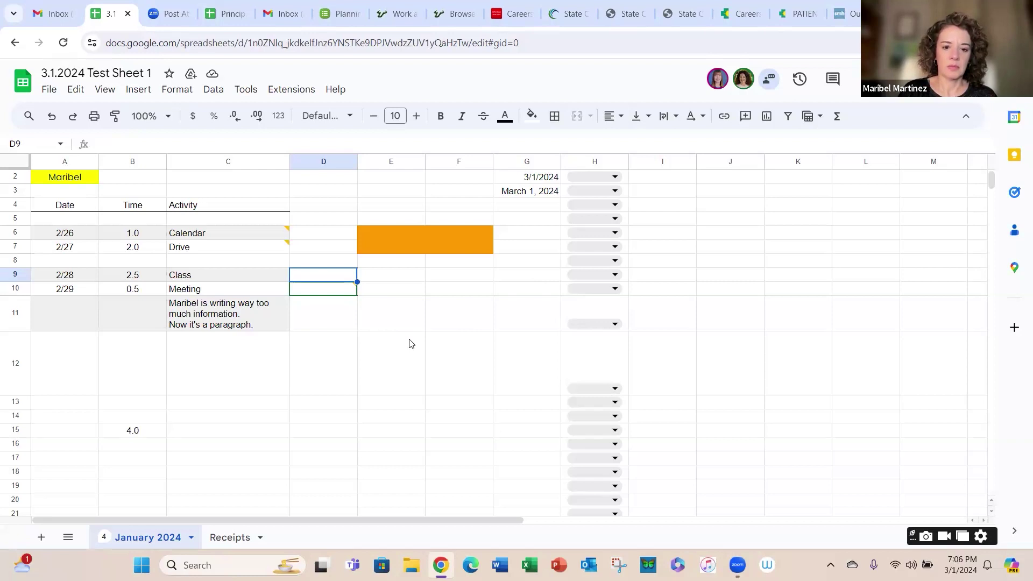
pyautogui.moveTo(356, 297)
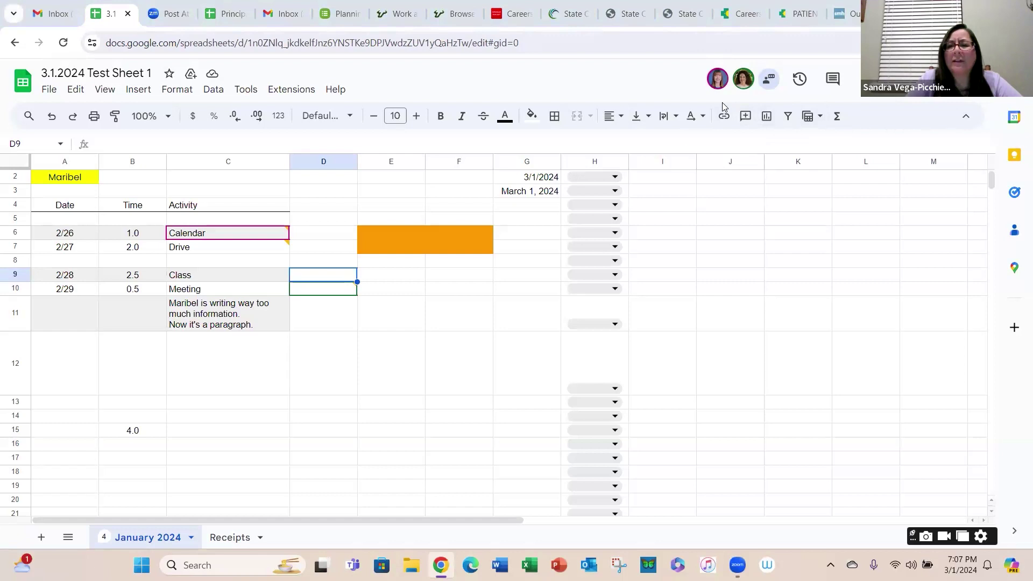
# Step: Toggle the chat, list all comments, and resolve the D10 'Check this out.' thread
pyautogui.click(769, 81)
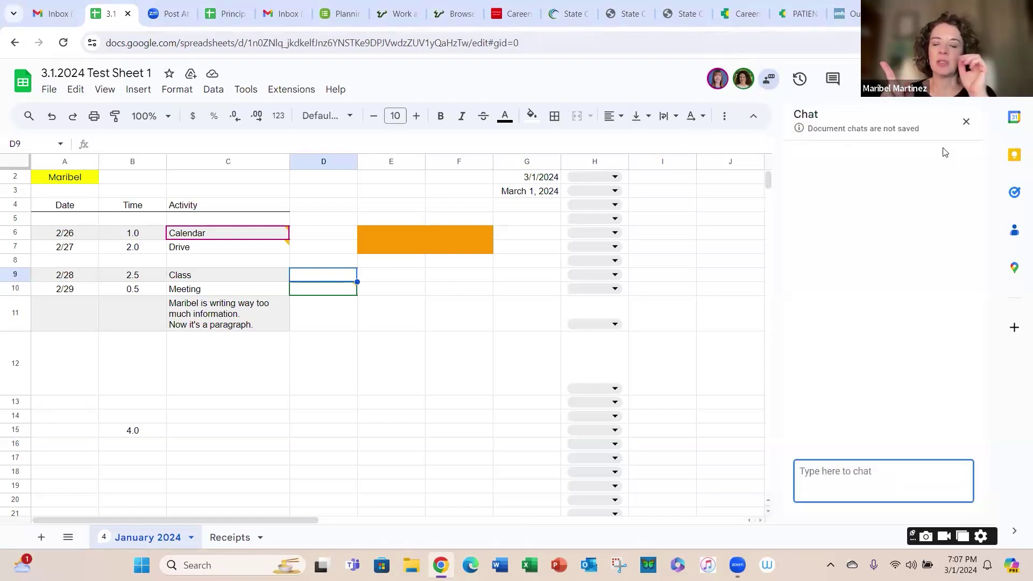
pyautogui.click(769, 81)
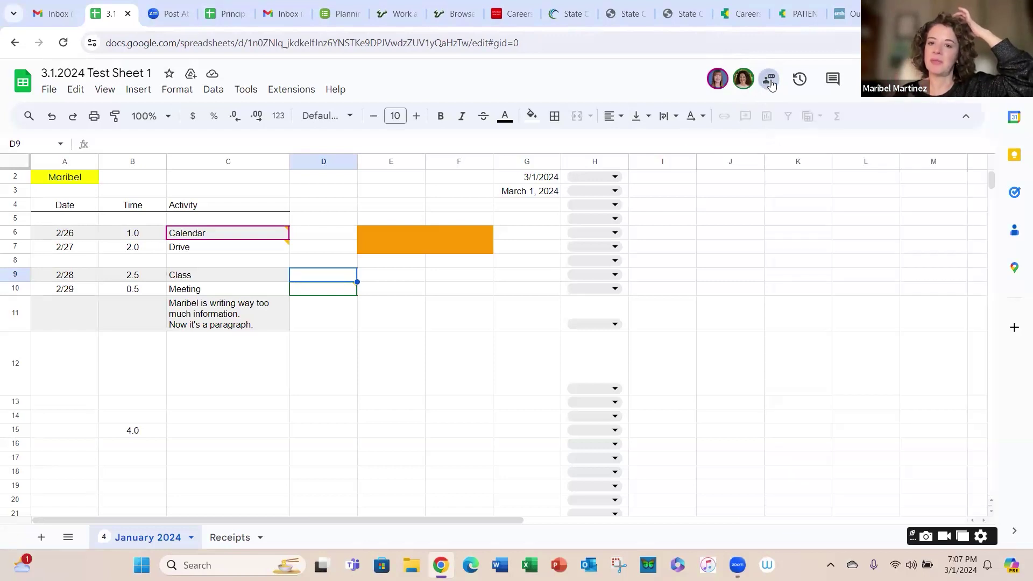
pyautogui.click(832, 79)
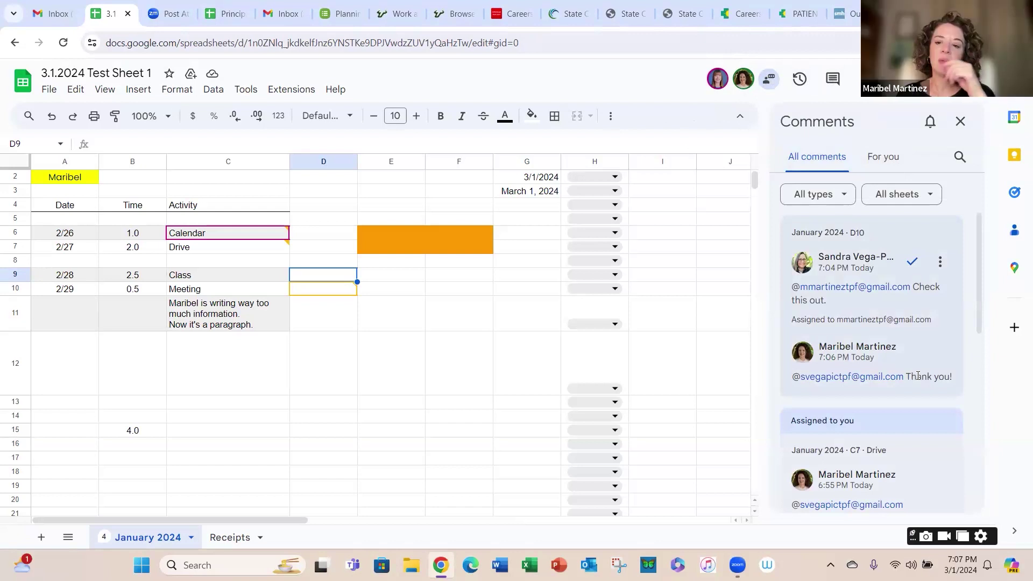
pyautogui.click(912, 262)
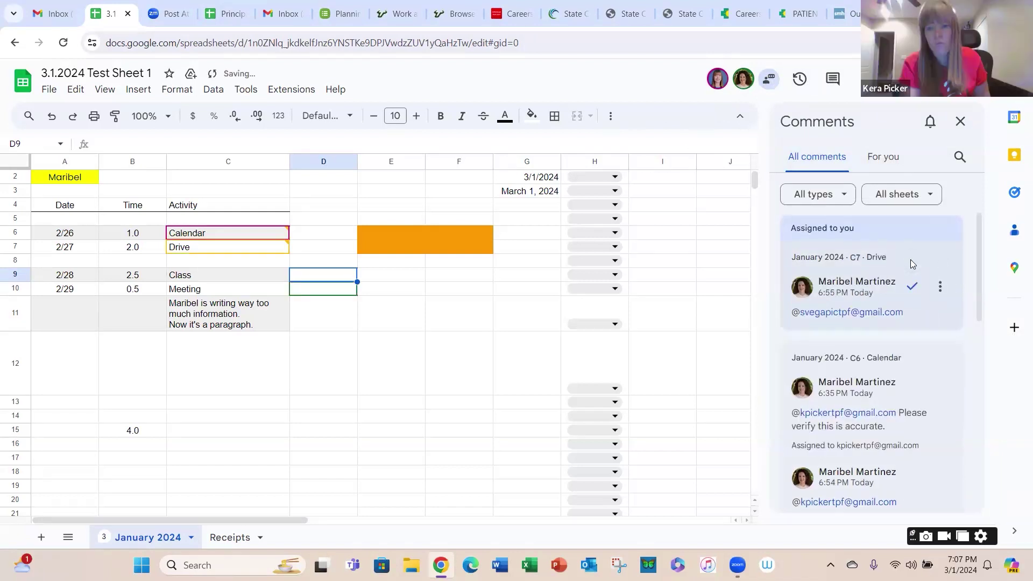
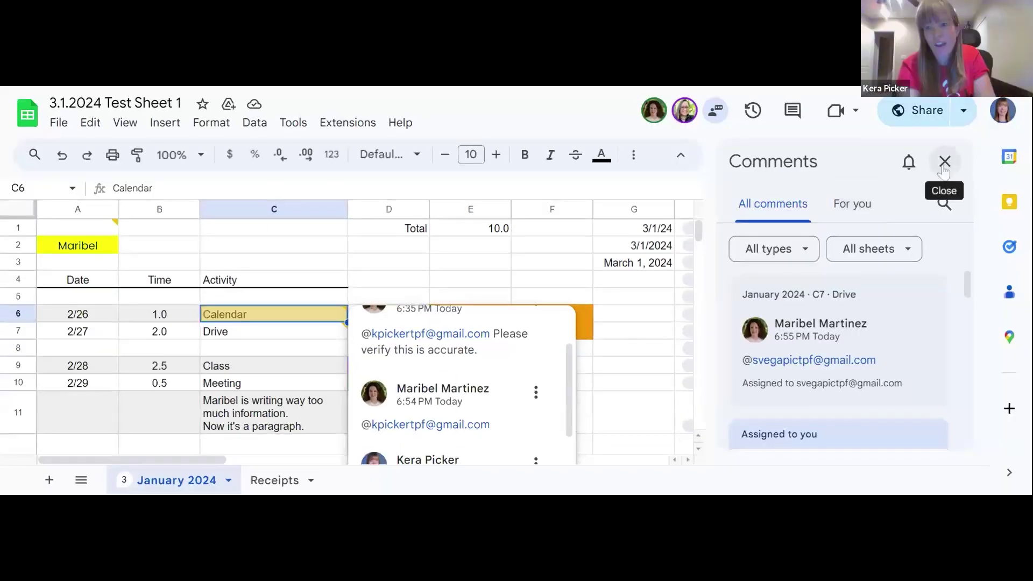
# Step: Reopen the full comments list and resolve the thread on the Drive cell C7
pyautogui.click(818, 108)
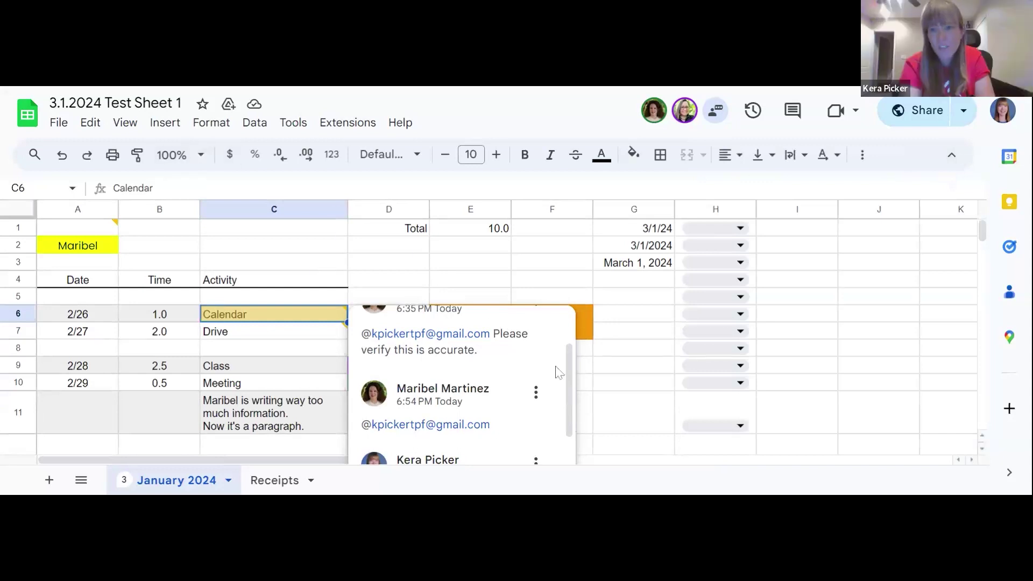
pyautogui.click(791, 114)
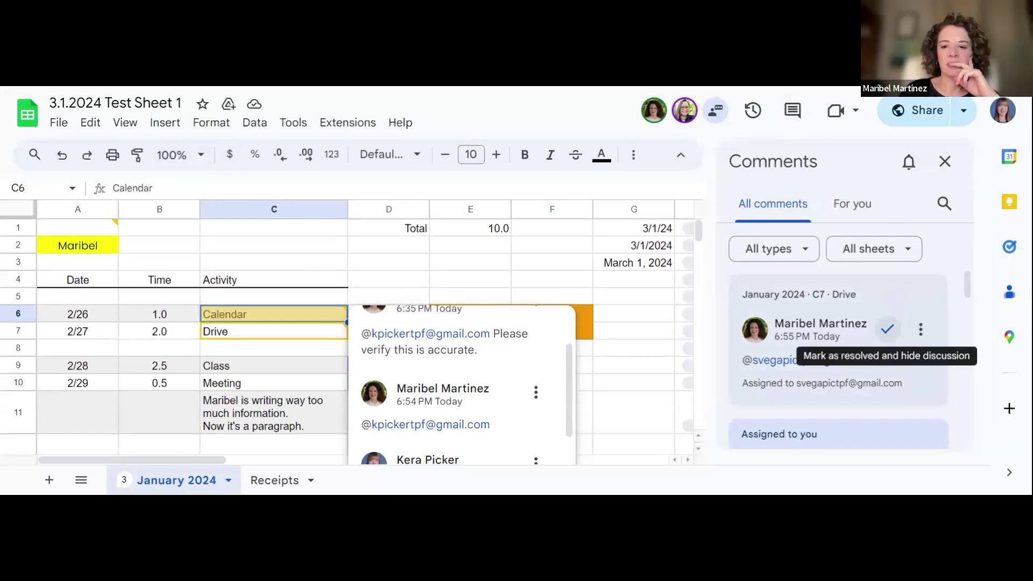
pyautogui.click(887, 330)
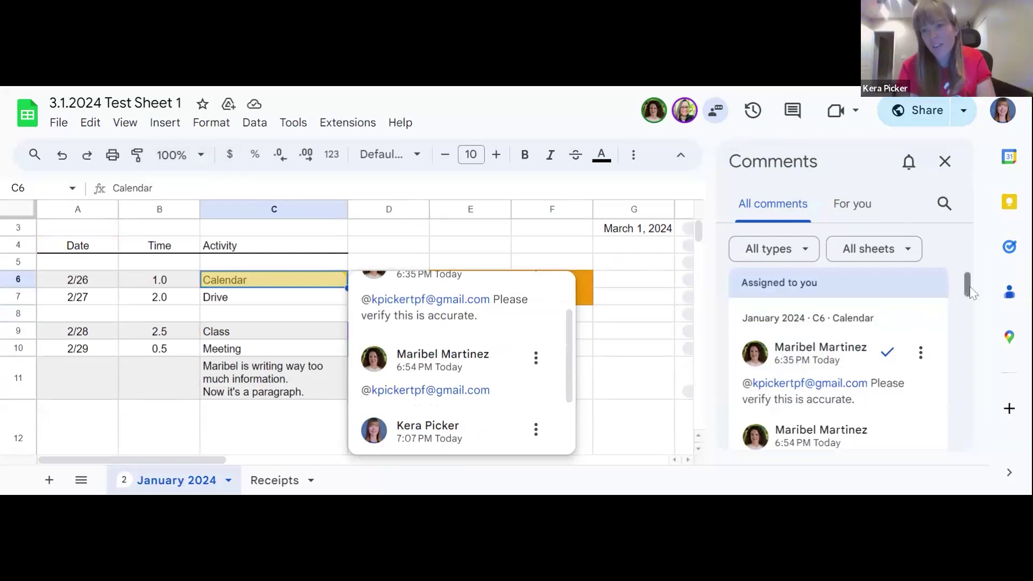
pyautogui.moveTo(971, 291); pyautogui.dragTo(967, 348)
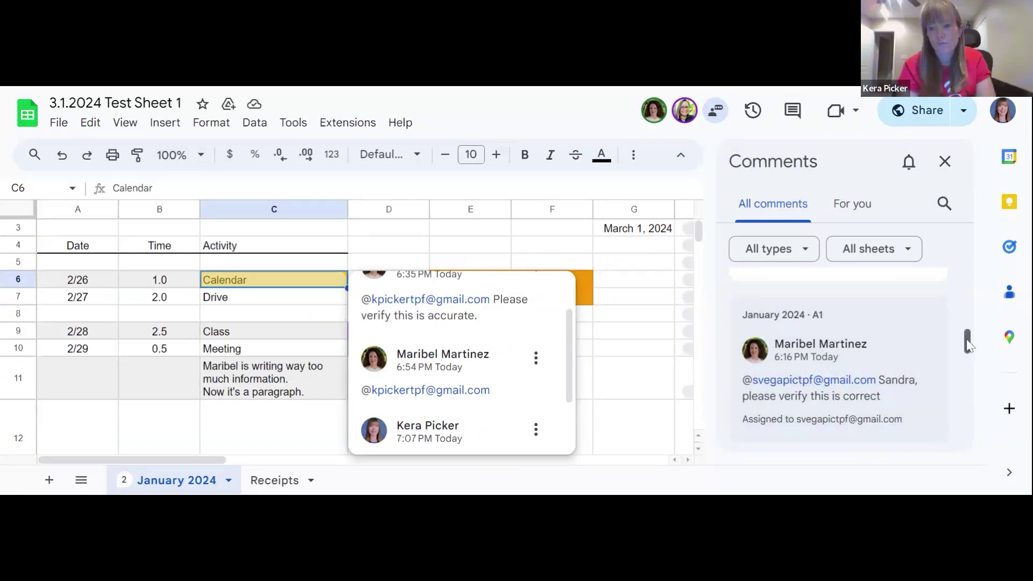
pyautogui.moveTo(965, 347); pyautogui.dragTo(971, 335)
# Step: Review the comments in the For you filter, then close the comments panel
pyautogui.click(857, 201)
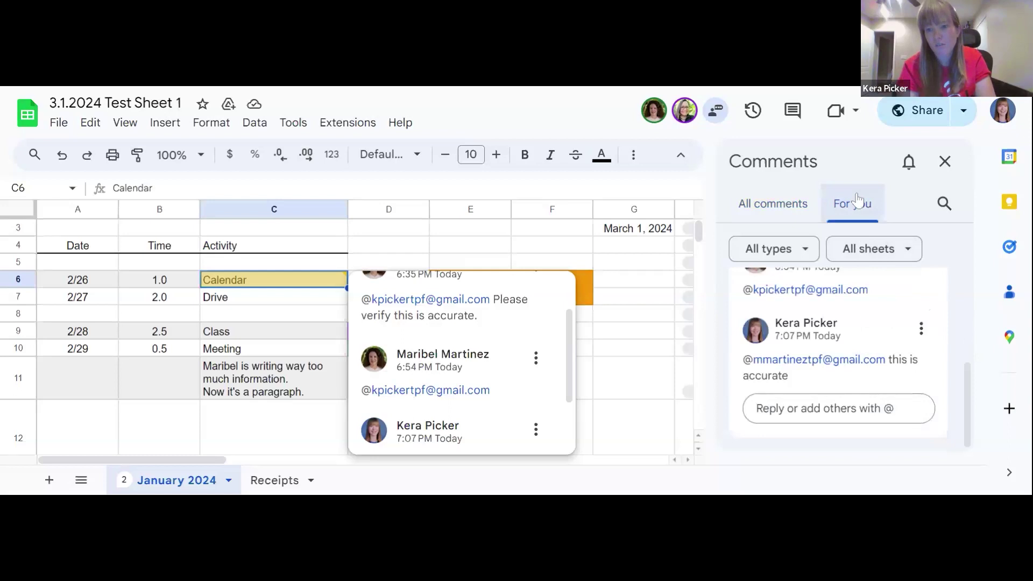
pyautogui.moveTo(968, 383); pyautogui.dragTo(978, 293)
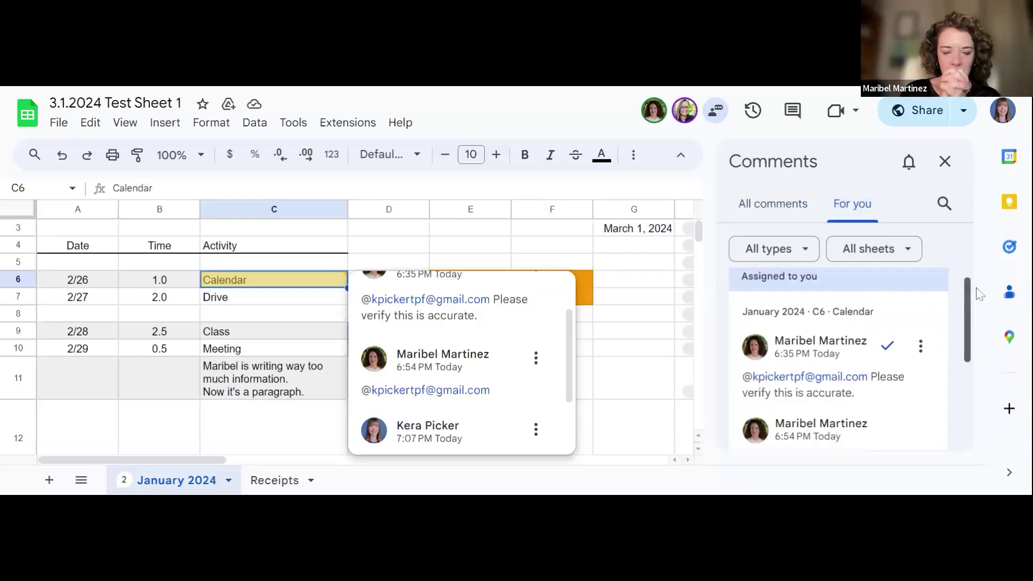
pyautogui.click(945, 176)
# Step: Dismiss the comment popup and step down through the column C entries
pyautogui.click(498, 249)
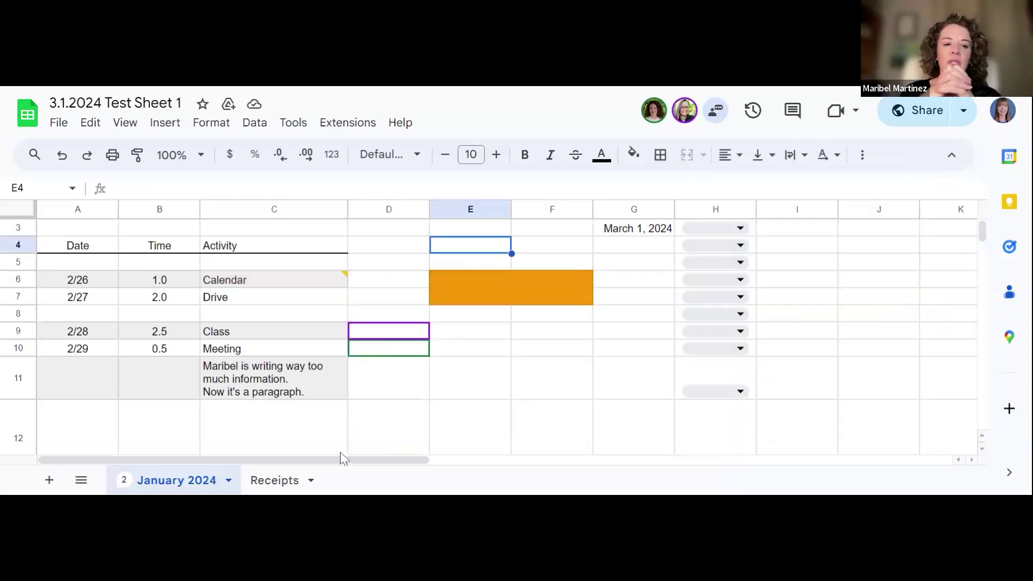
pyautogui.press('Left')
pyautogui.press('Left')
pyautogui.press('Down')
pyautogui.press('Down')
pyautogui.press('Down')
pyautogui.press('Down')
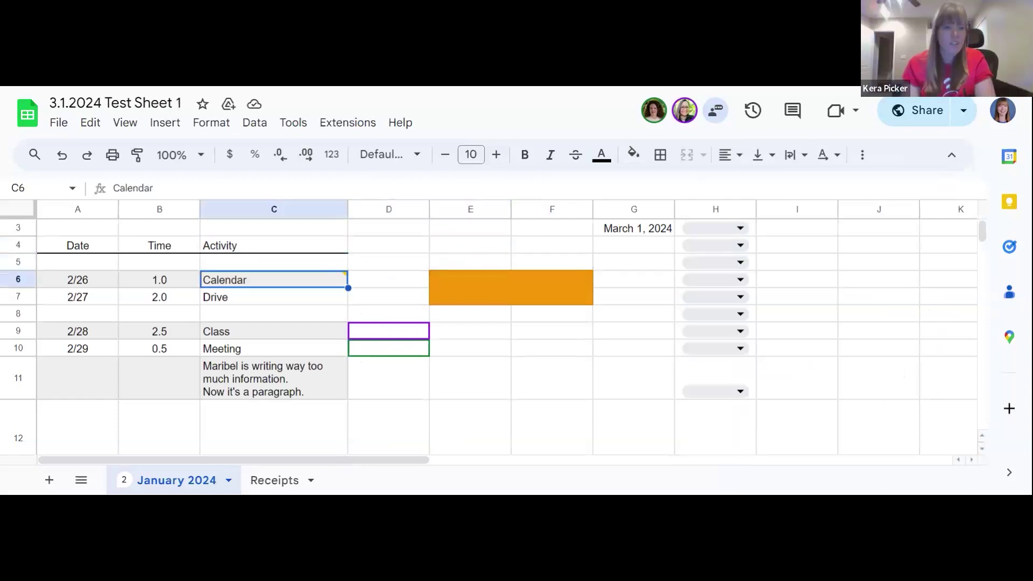
pyautogui.press('Down')
pyautogui.press('Down')
pyautogui.press('Down')
pyautogui.press('Down')
pyautogui.press('Down')
pyautogui.press('Down')
pyautogui.press('Down')
pyautogui.press('Down')
pyautogui.press('Down')
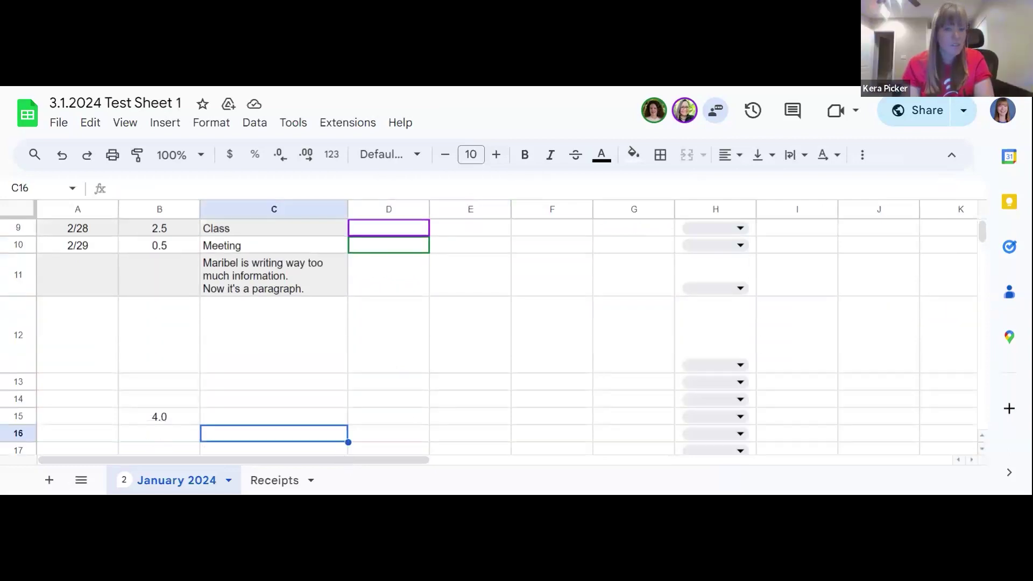
pyautogui.press('Down')
pyautogui.press('Down')
pyautogui.press('Down')
pyautogui.press('Down')
pyautogui.press('Down')
pyautogui.press('Down')
pyautogui.press('Down')
pyautogui.press('Down')
pyautogui.press('Down')
pyautogui.press('Down')
pyautogui.press('Down')
pyautogui.press('Down')
pyautogui.press('Down')
pyautogui.press('Down')
pyautogui.press('Down')
pyautogui.press('Down')
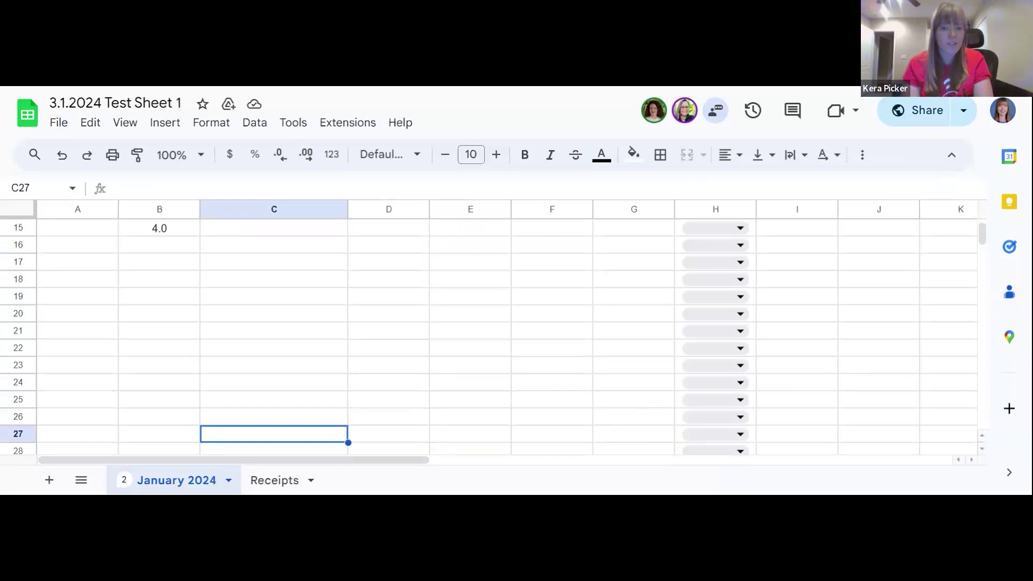
pyautogui.press('Down')
pyautogui.press('Down')
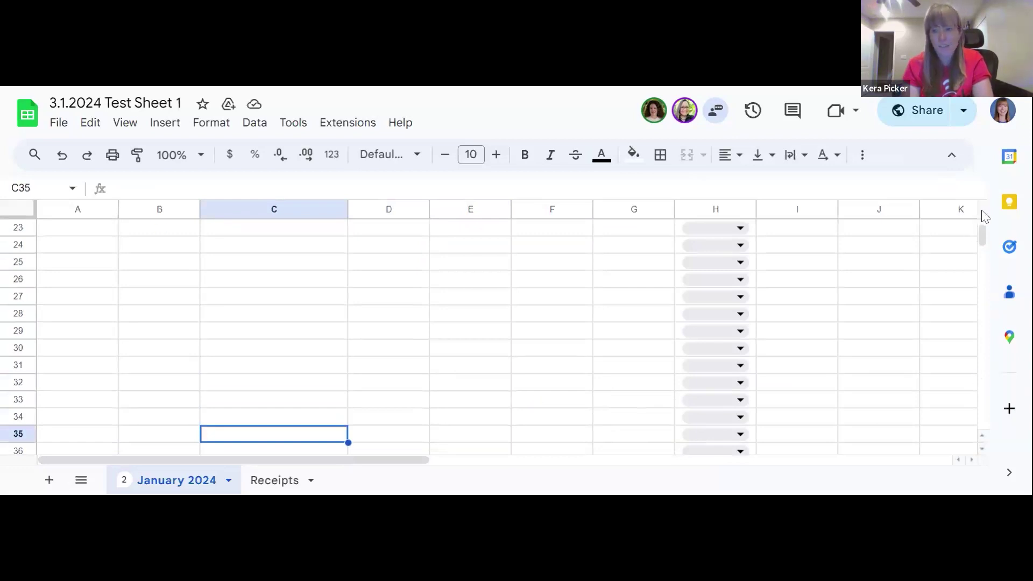
# Step: Scroll down to select A33, then scroll back to the top of the sheet
pyautogui.scroll(-10, 987, 245)
pyautogui.scroll(15, 990, 244)
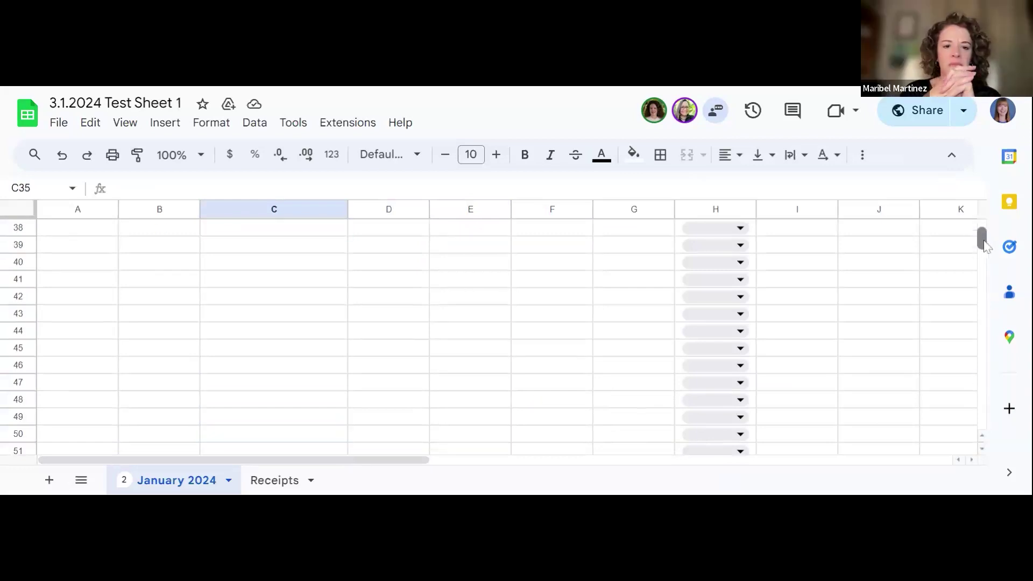
pyautogui.scroll(-4, 992, 242)
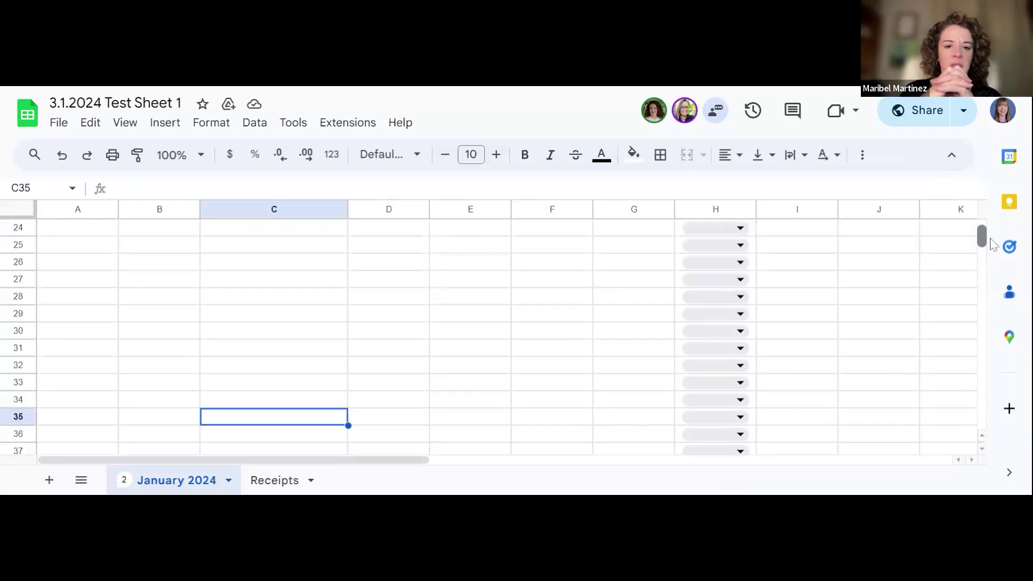
pyautogui.click(74, 387)
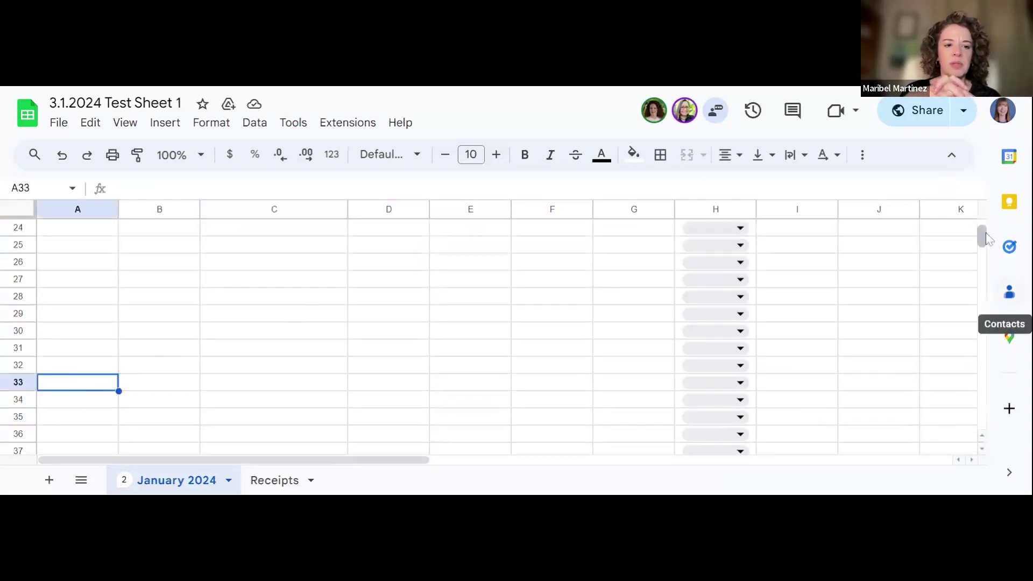
pyautogui.scroll(8, 981, 225)
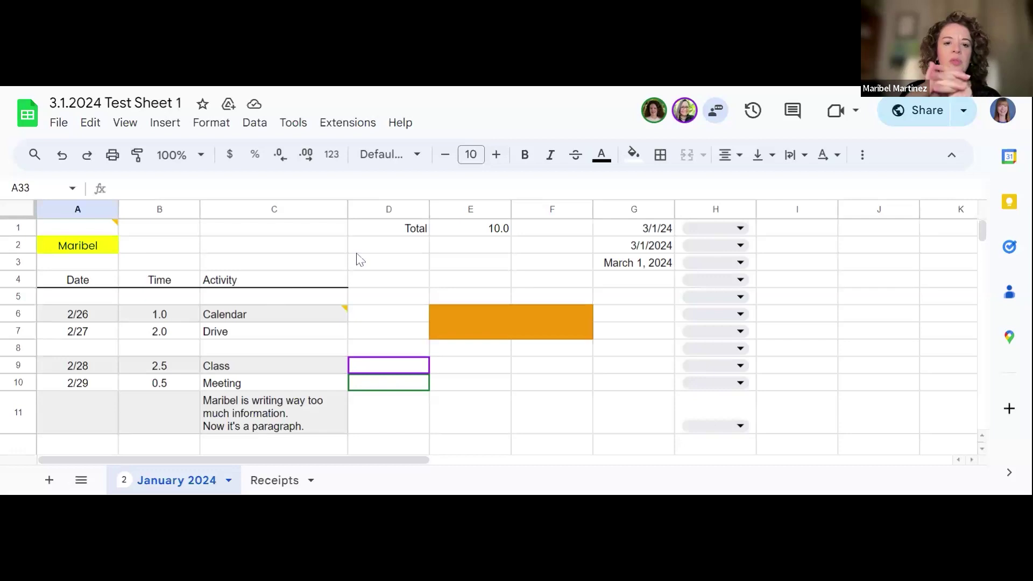
# Step: Label D2 'Total' and enter =SUM(B6,B10) in E2
pyautogui.click(375, 250)
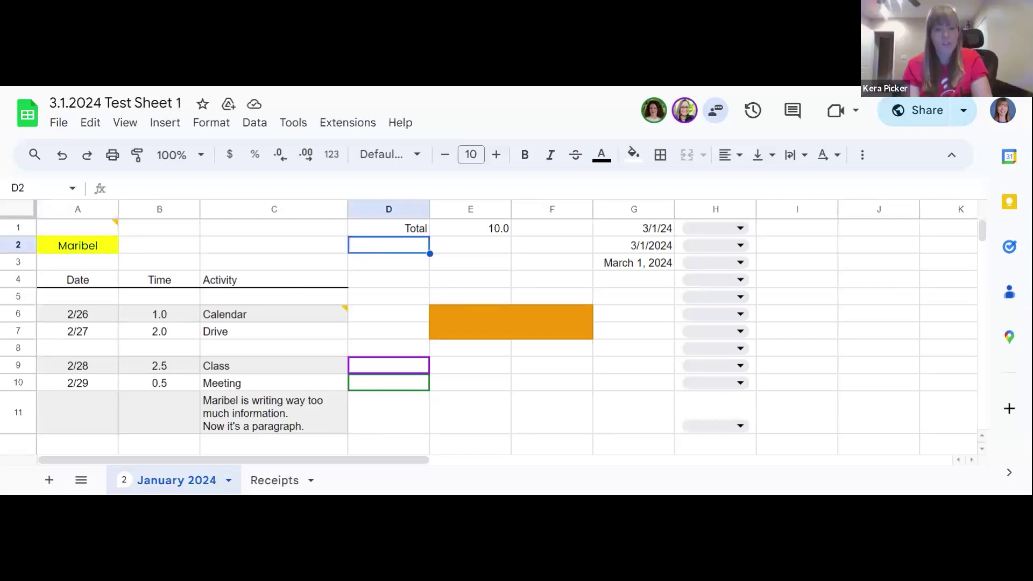
pyautogui.write('Total')
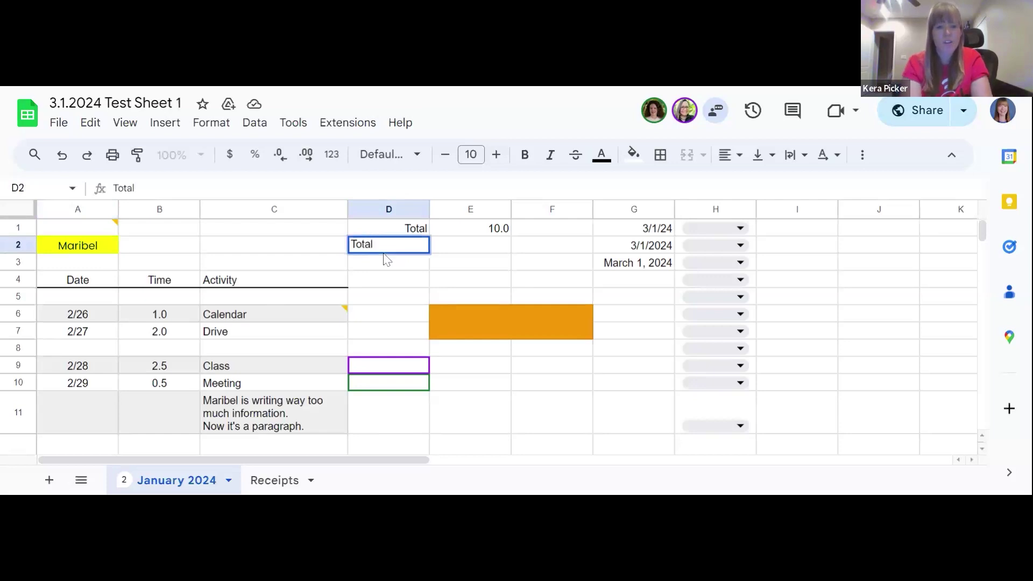
pyautogui.click(457, 252)
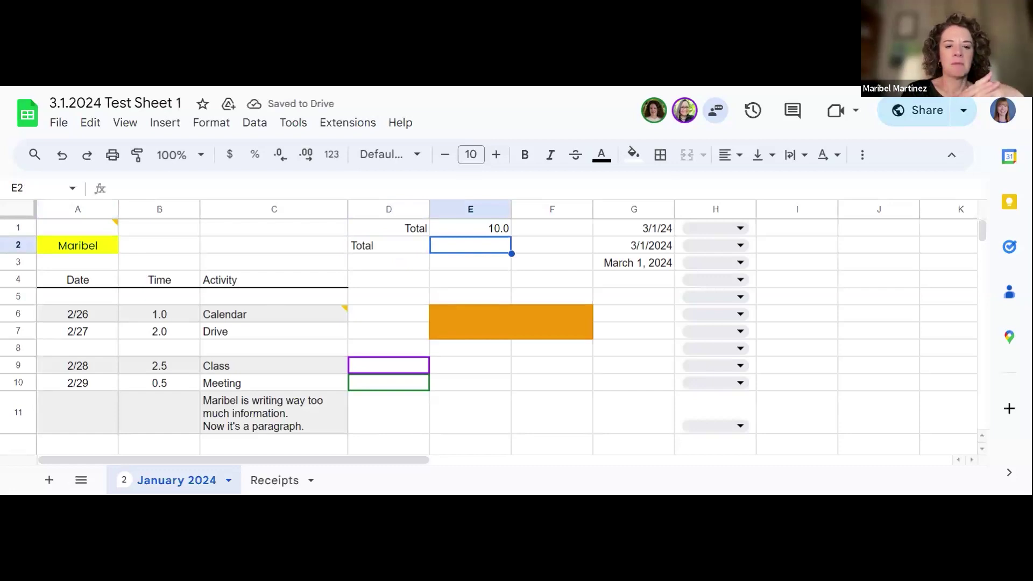
pyautogui.write('=')
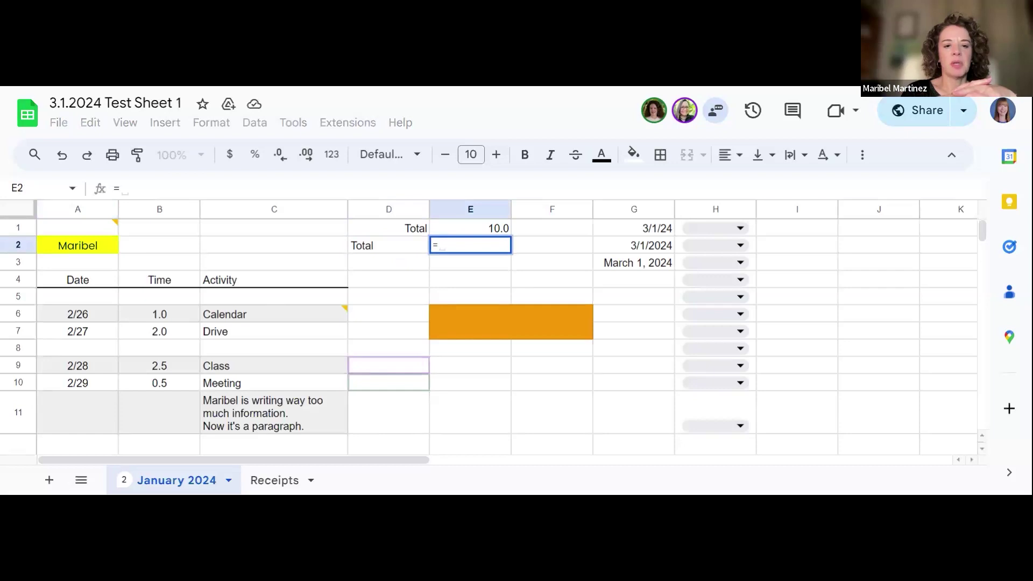
pyautogui.write('sum')
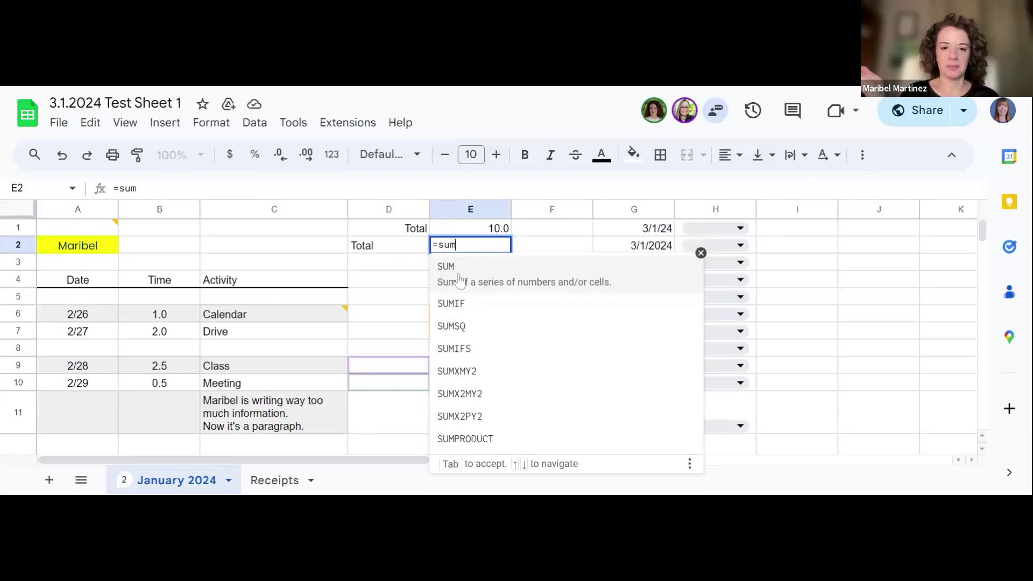
pyautogui.click(459, 280)
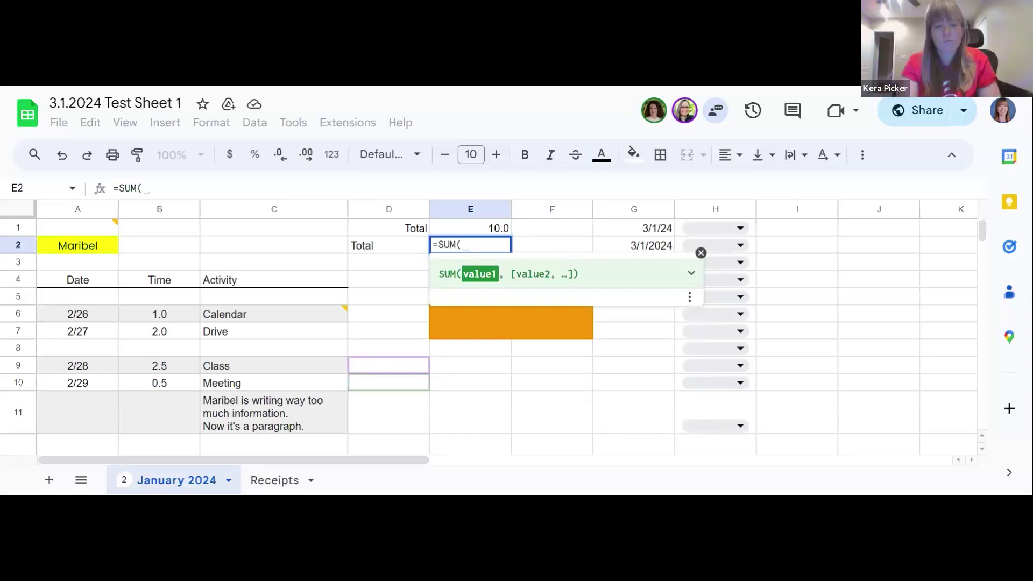
pyautogui.write('B')
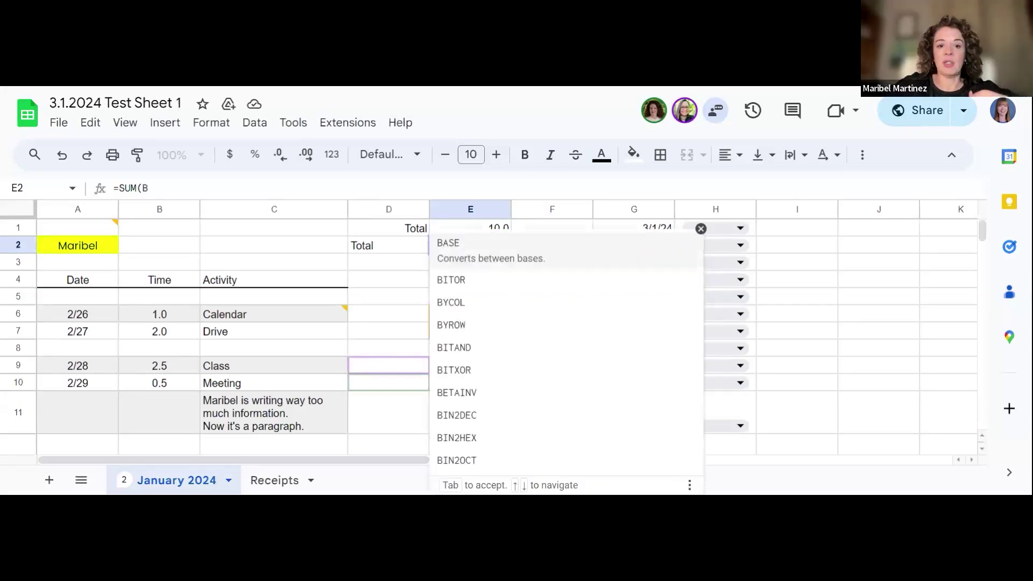
pyautogui.write('6')
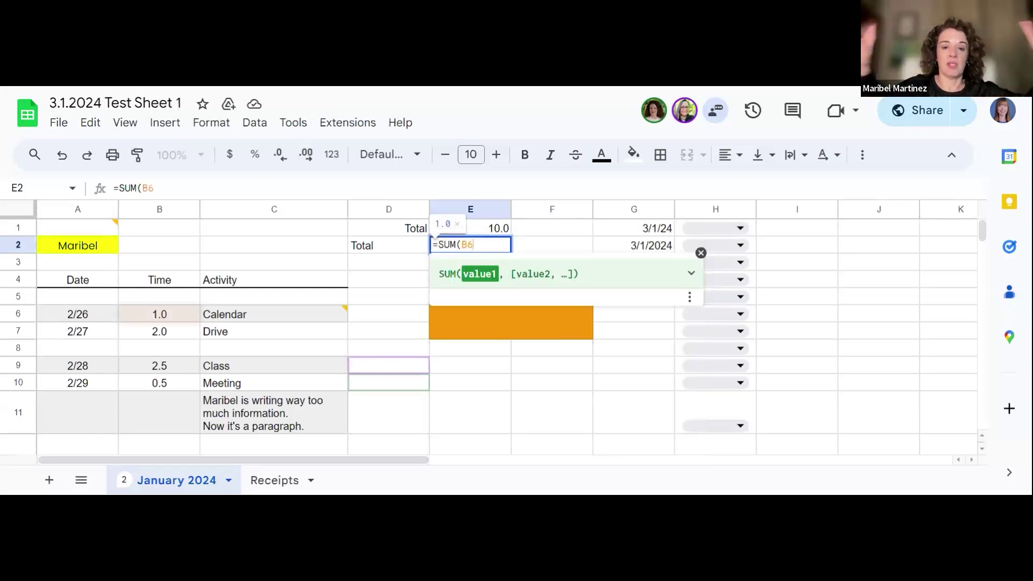
pyautogui.write(',B')
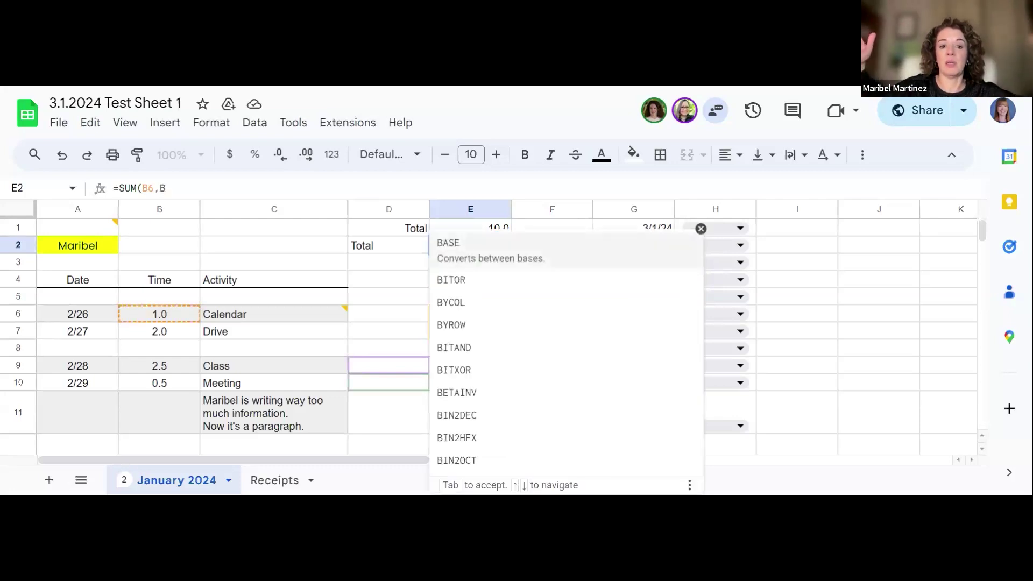
pyautogui.write('10')
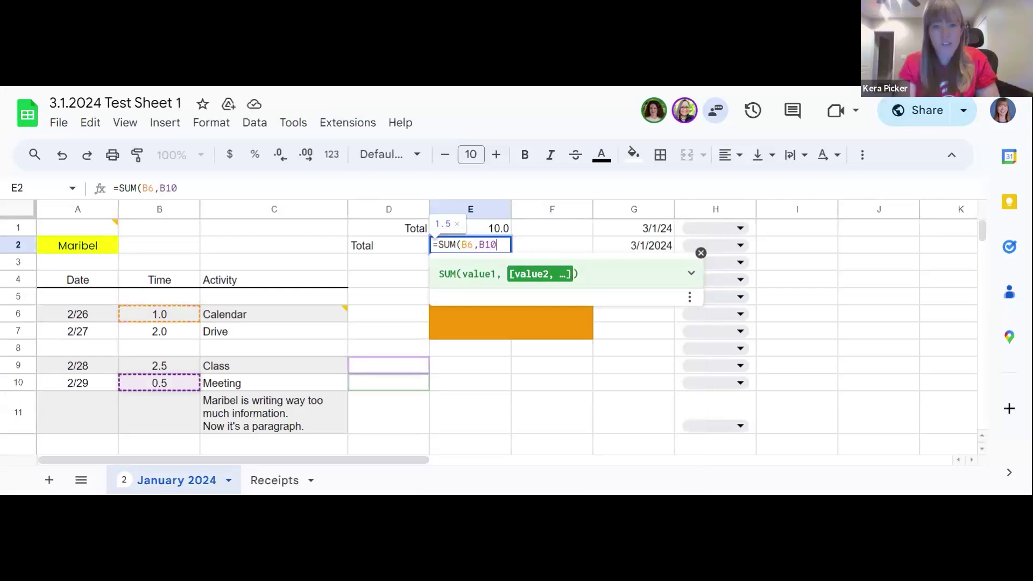
pyautogui.press('Return')
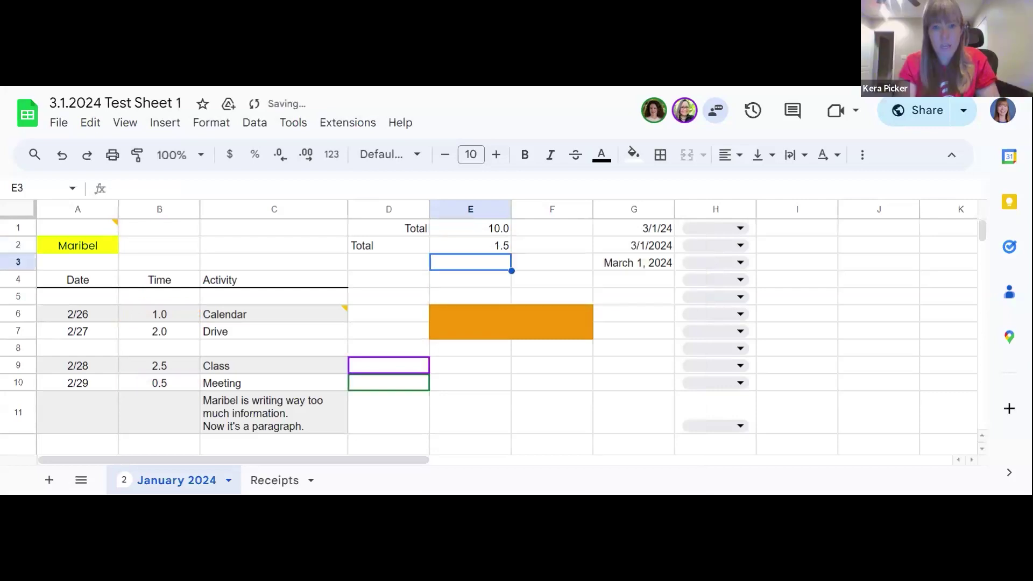
# Step: Change the E2 formula to =SUM(B6,B25) and check the cells around row 25
pyautogui.click(497, 250)
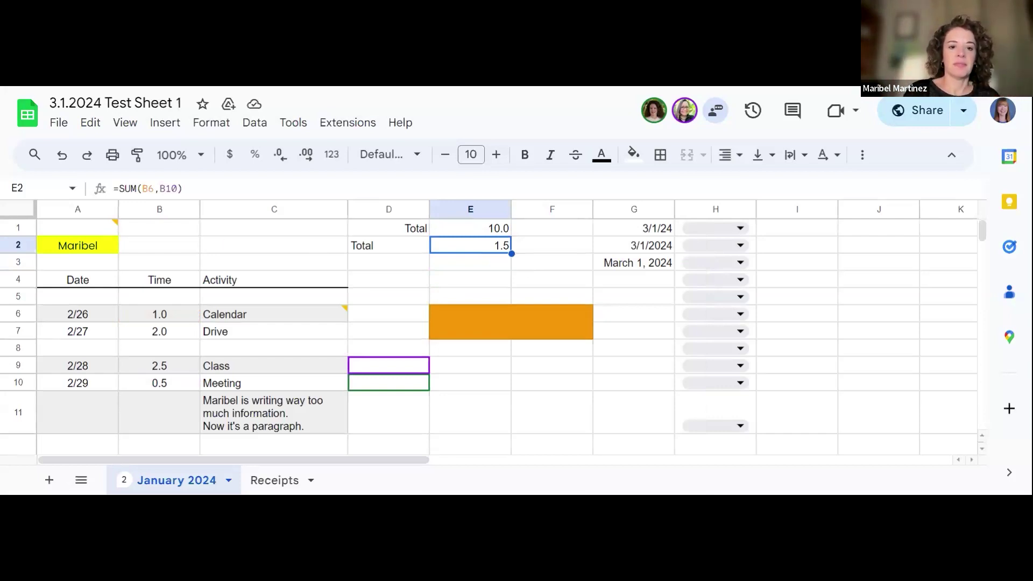
pyautogui.press('Return')
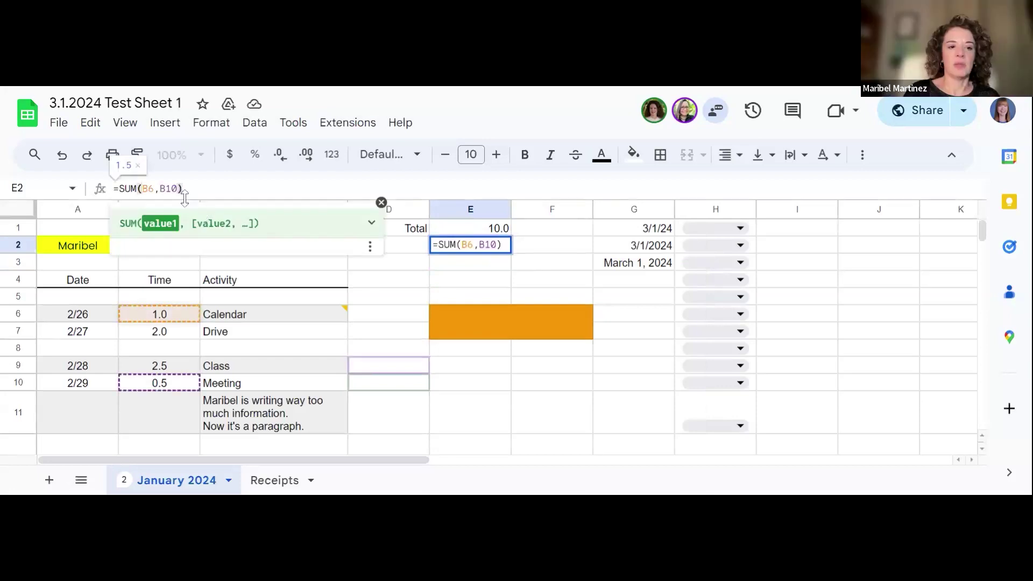
pyautogui.press('Right')
pyautogui.press('Right')
pyautogui.press('Right')
pyautogui.press('Right')
pyautogui.press('Right')
pyautogui.press('Right')
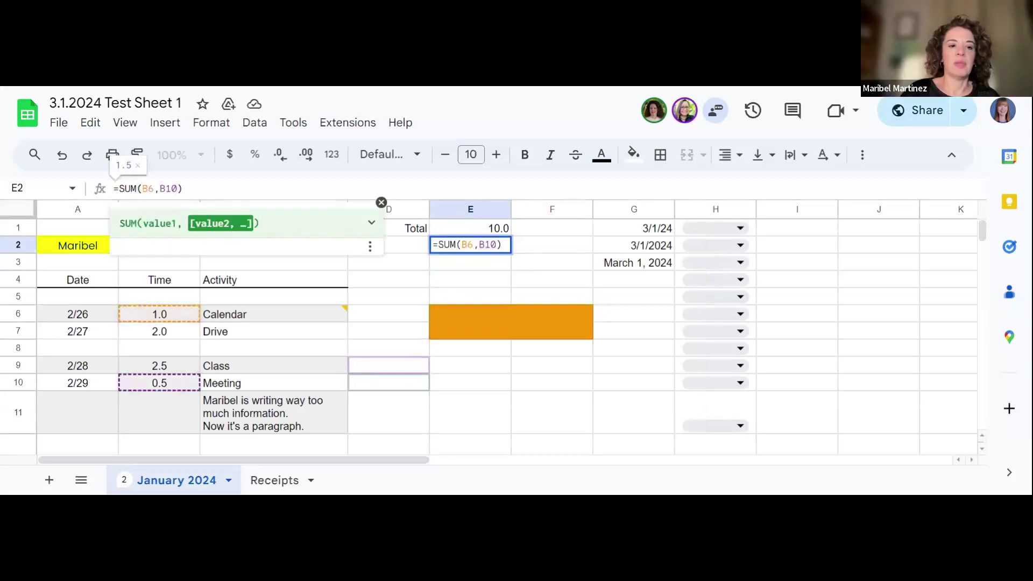
pyautogui.press('BackSpace')
pyautogui.press('BackSpace')
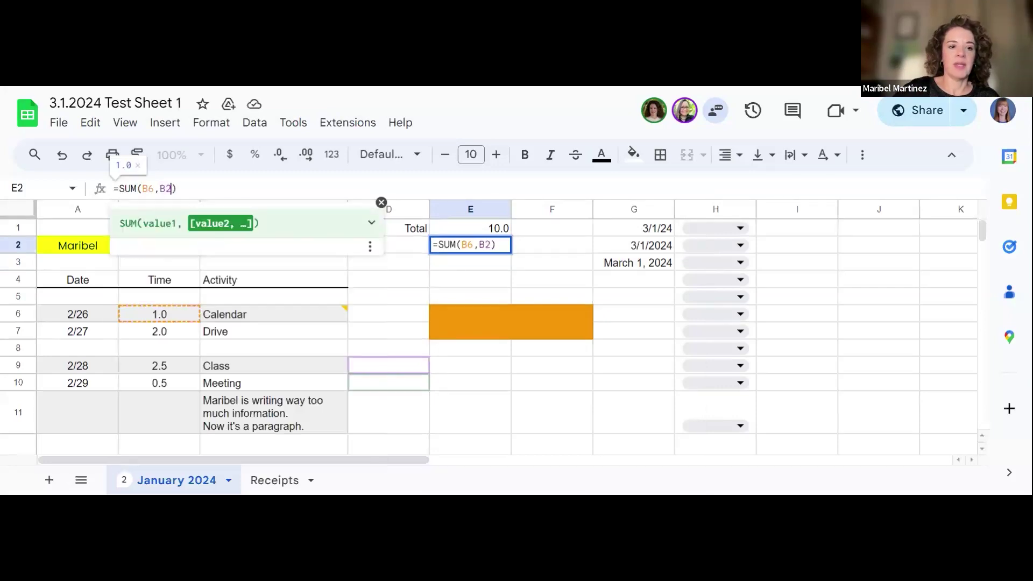
pyautogui.write('25')
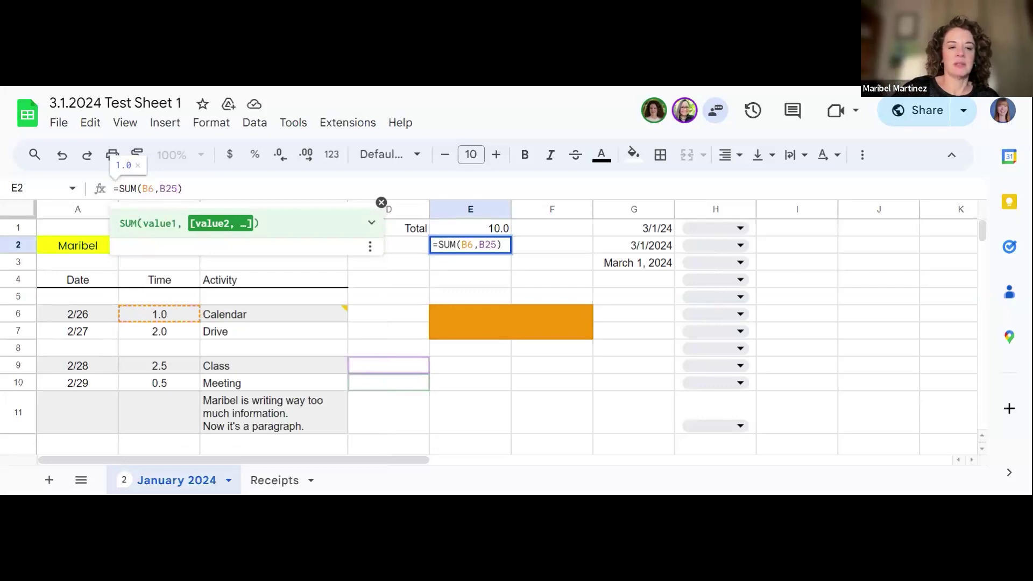
pyautogui.press('Return')
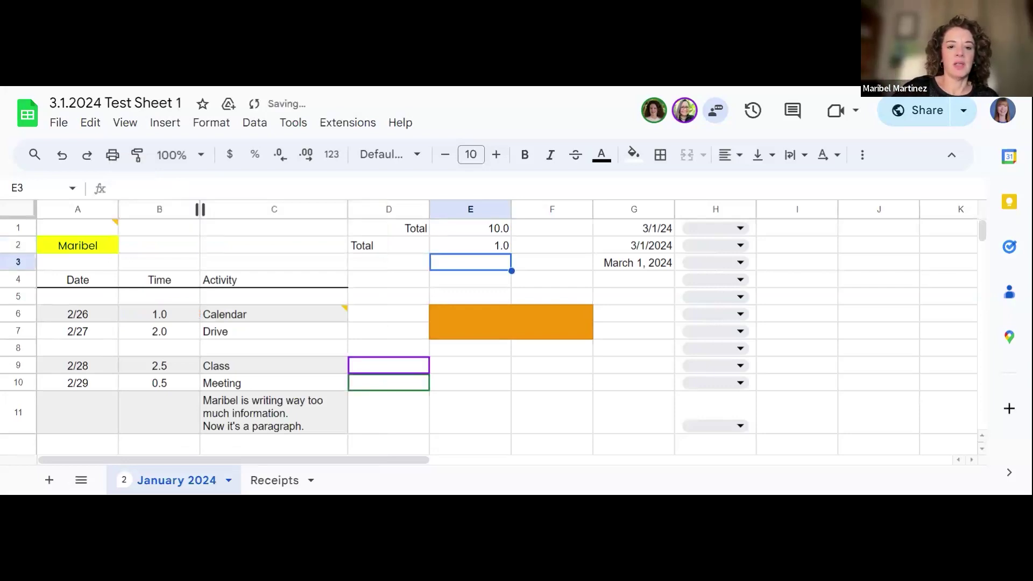
pyautogui.press('Down')
pyautogui.press('Down')
pyautogui.press('Down')
pyautogui.press('Down')
pyautogui.press('Down')
pyautogui.press('Down')
pyautogui.press('Down')
pyautogui.press('Down')
pyautogui.press('Down')
pyautogui.press('Down')
pyautogui.press('Down')
pyautogui.press('Down')
pyautogui.press('Down')
pyautogui.press('Down')
pyautogui.press('Down')
pyautogui.press('Down')
pyautogui.press('Down')
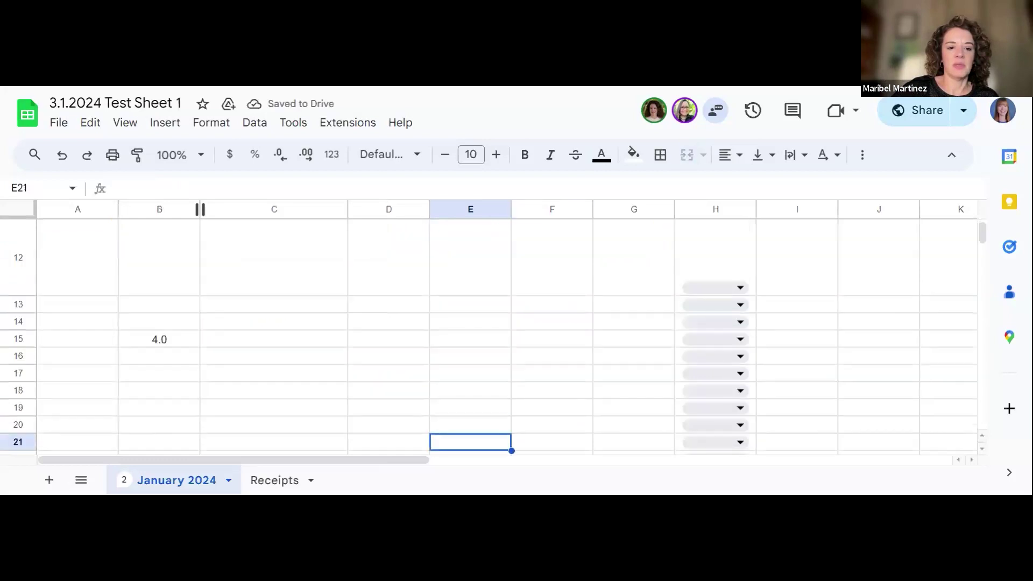
pyautogui.press('Down')
pyautogui.press('Down')
pyautogui.press('Down')
pyautogui.press('Down')
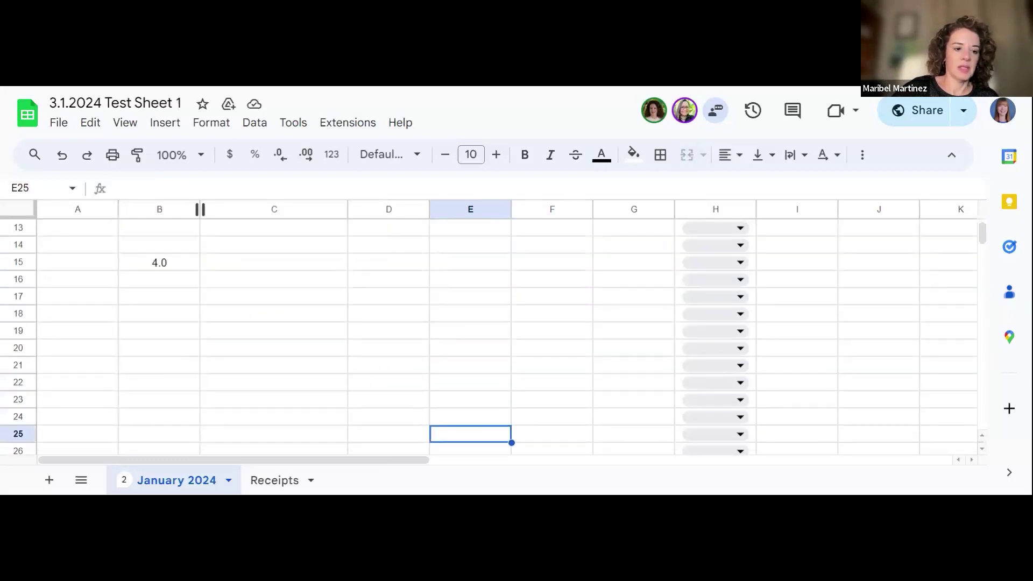
pyautogui.press('Left')
pyautogui.press('Left')
pyautogui.press('Left')
pyautogui.press('Left')
pyautogui.press('Right')
pyautogui.press('Up')
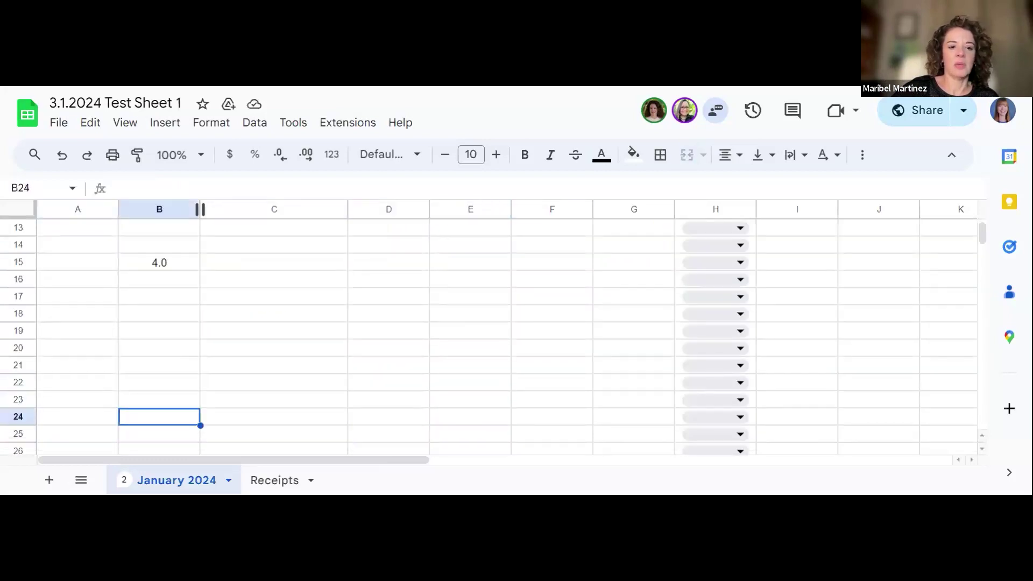
pyautogui.press('Up')
pyautogui.press('Up')
pyautogui.press('Up')
pyautogui.press('Up')
pyautogui.press('Up')
pyautogui.press('Up')
pyautogui.press('Up')
pyautogui.press('Up')
pyautogui.press('Up')
pyautogui.press('Up')
pyautogui.press('Up')
pyautogui.press('Up')
pyautogui.press('Up')
pyautogui.press('Up')
pyautogui.press('Up')
pyautogui.press('Up')
pyautogui.press('Up')
pyautogui.press('Up')
pyautogui.press('Up')
pyautogui.press('Up')
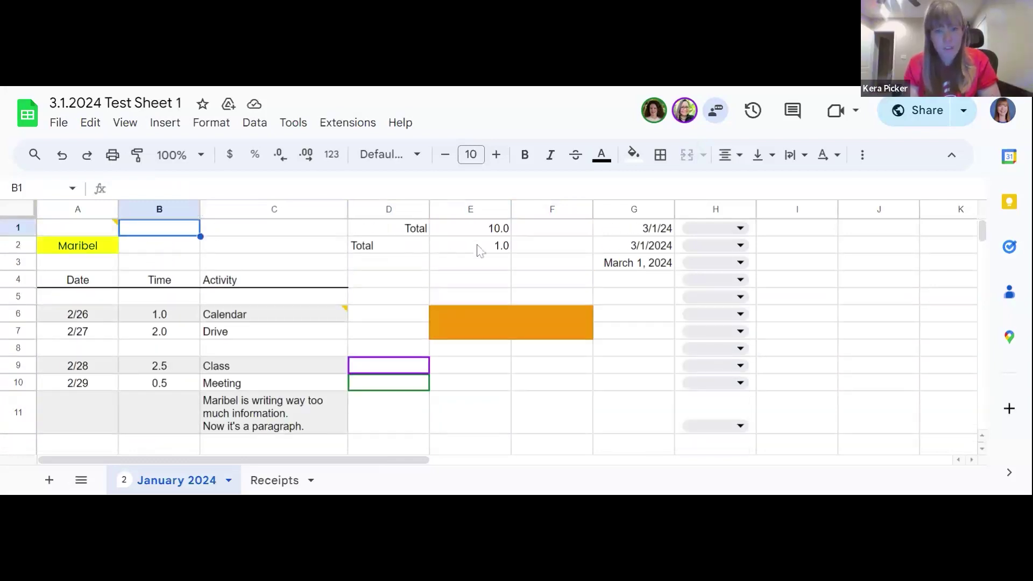
# Step: Inspect the E2 Total formula unchanged and check the value in B6
pyautogui.click(486, 249)
pyautogui.click(171, 188)
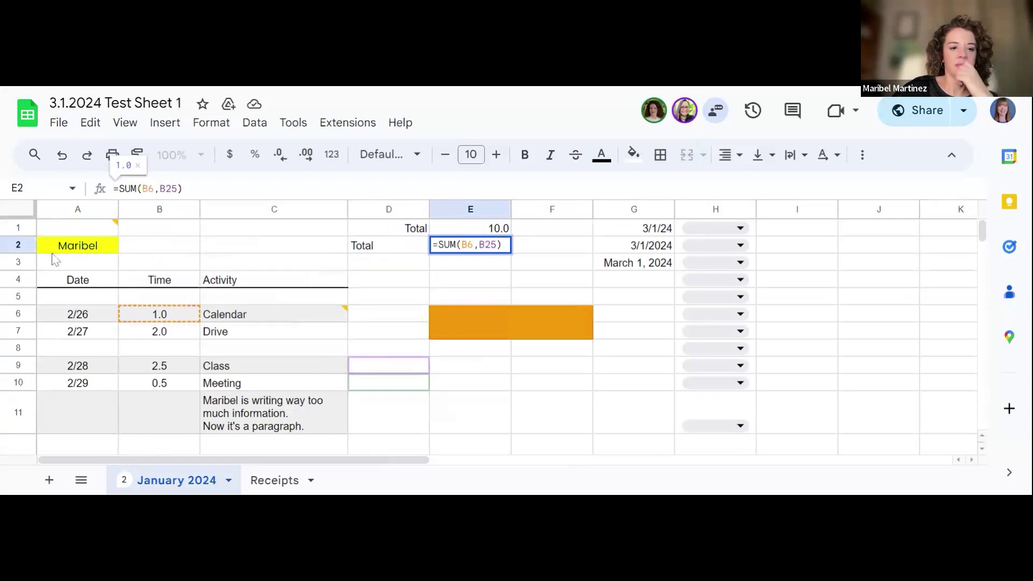
pyautogui.press('Return')
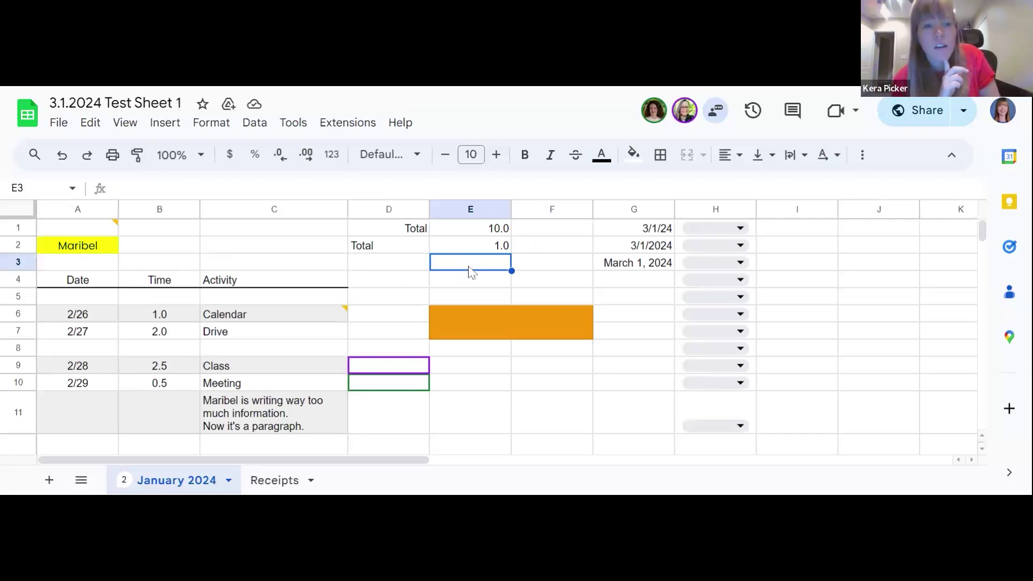
pyautogui.click(502, 247)
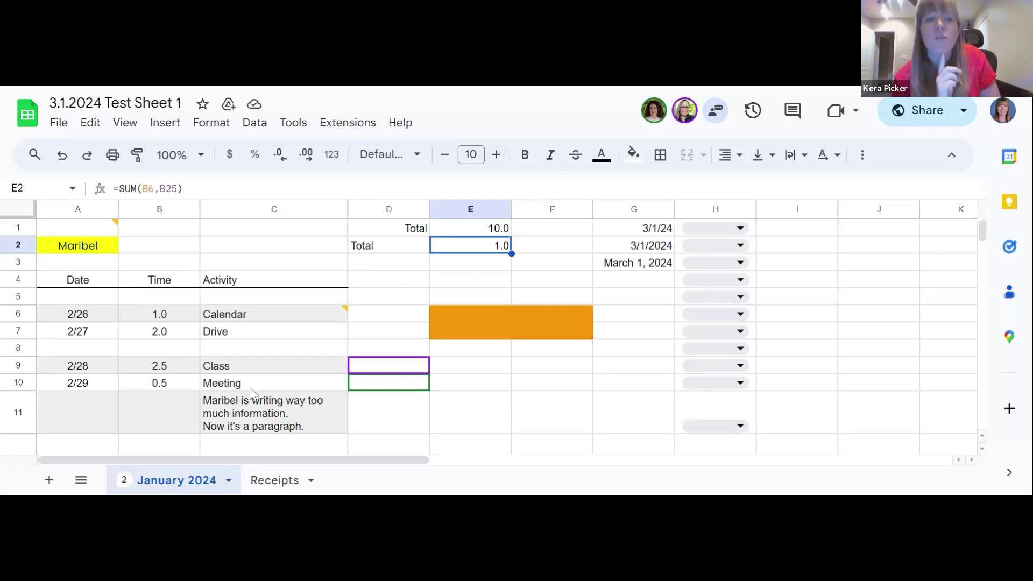
pyautogui.click(155, 318)
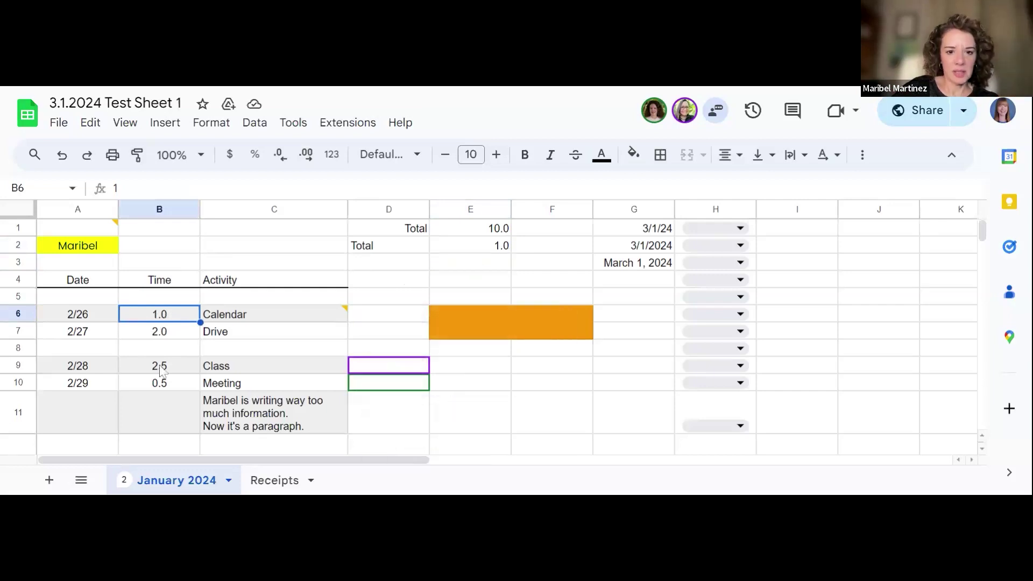
# Step: Rewrite E2 as the range sum =SUM(B6:B25), after trying a semicolon separator
pyautogui.click(477, 249)
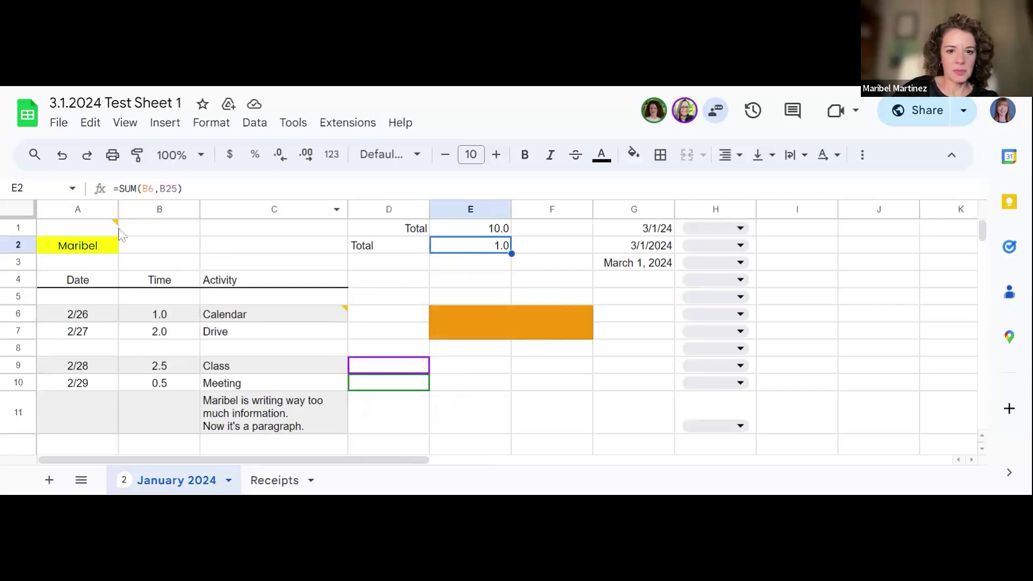
pyautogui.click(161, 189)
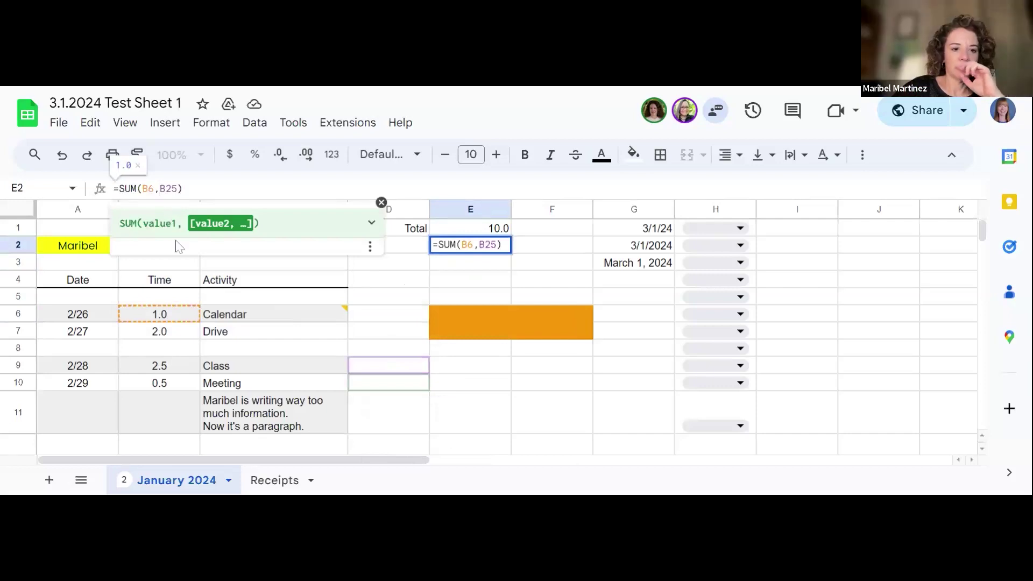
pyautogui.press('BackSpace')
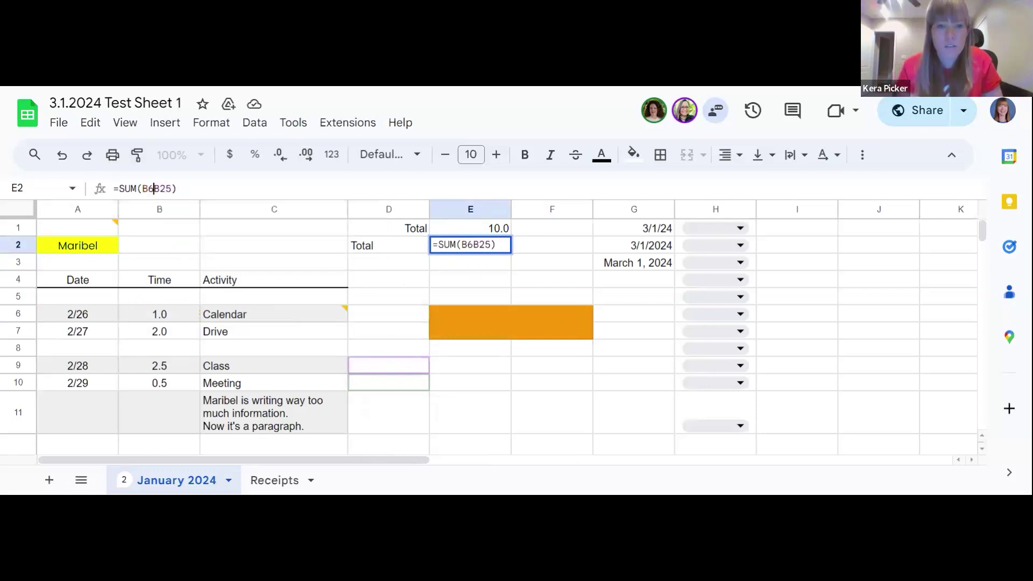
pyautogui.write(';')
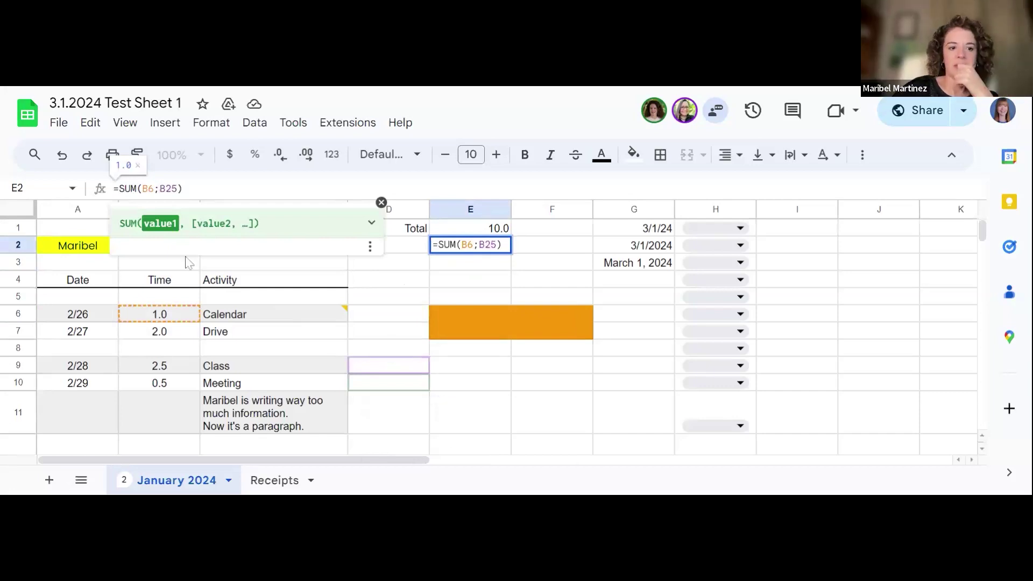
pyautogui.press('Return')
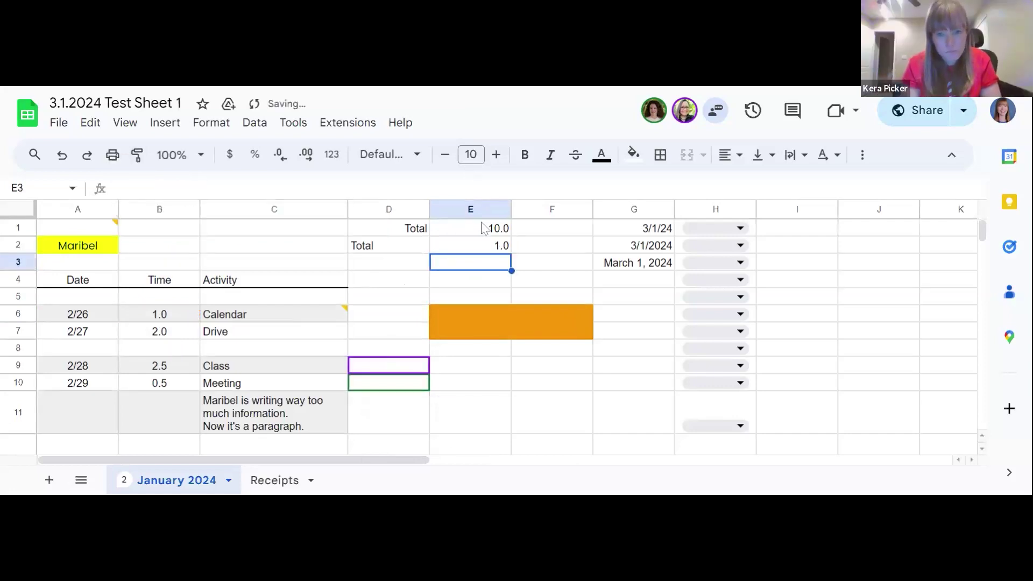
pyautogui.press('Up')
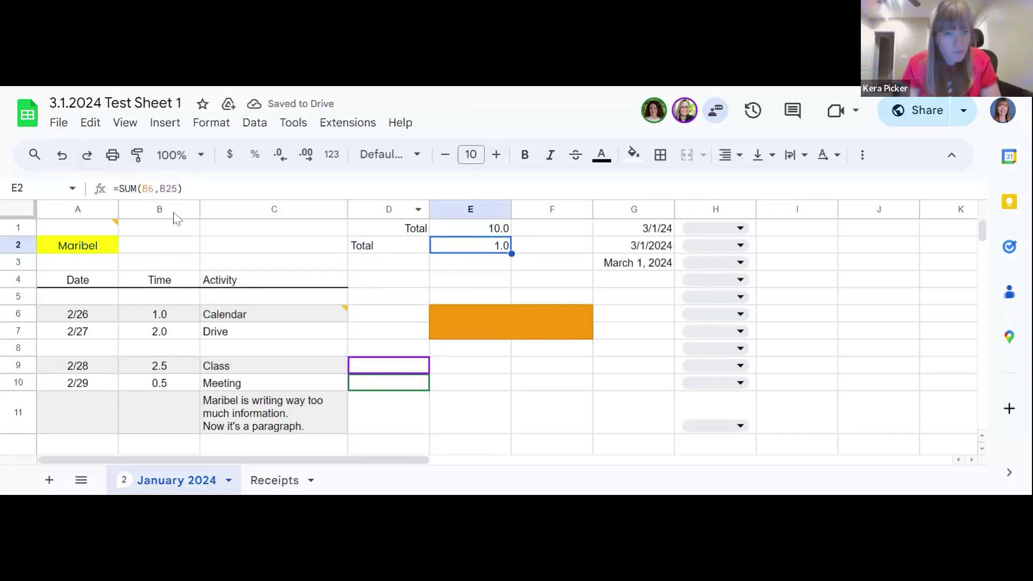
pyautogui.click(160, 189)
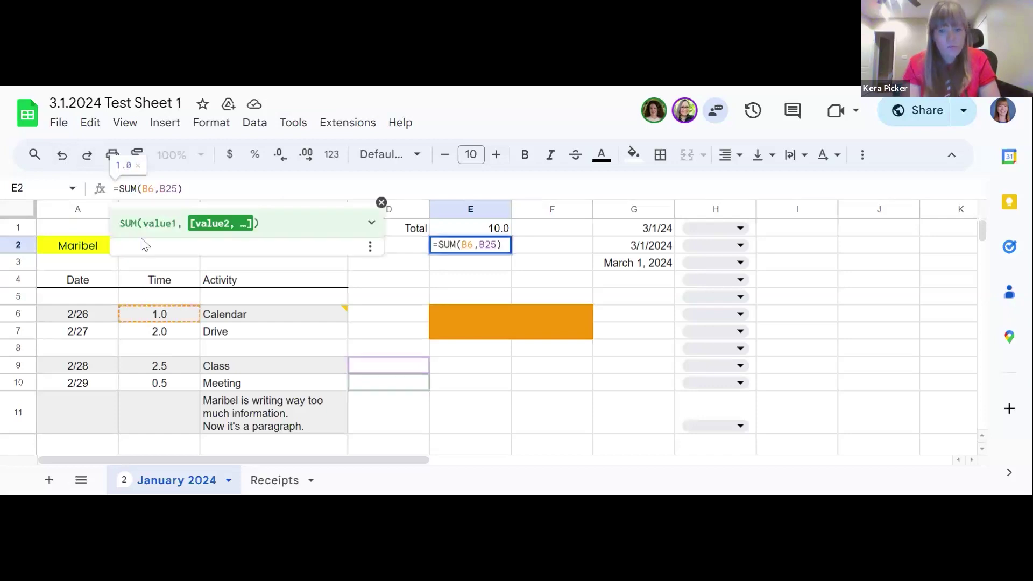
pyautogui.press('BackSpace')
pyautogui.write(':')
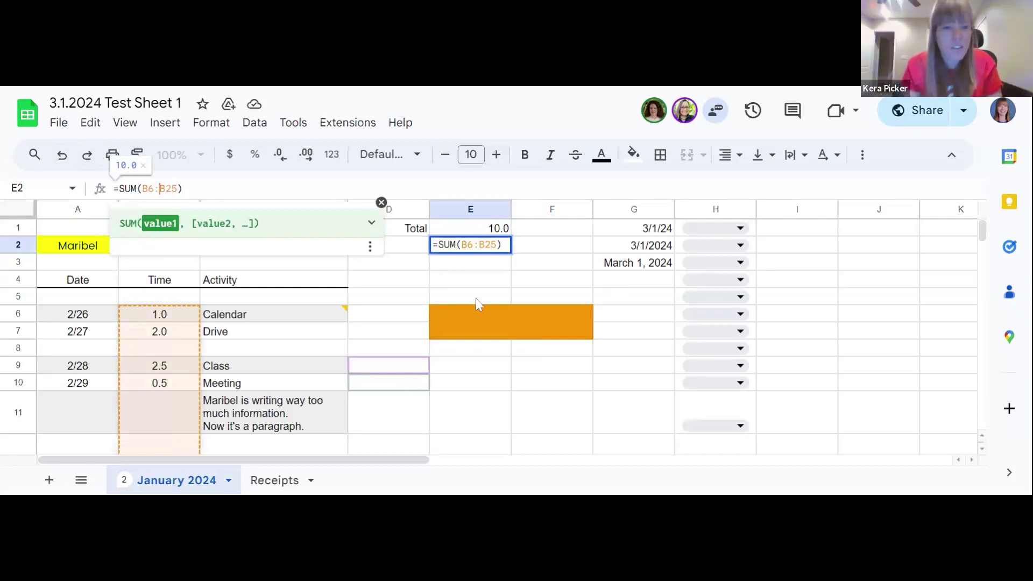
pyautogui.press('Return')
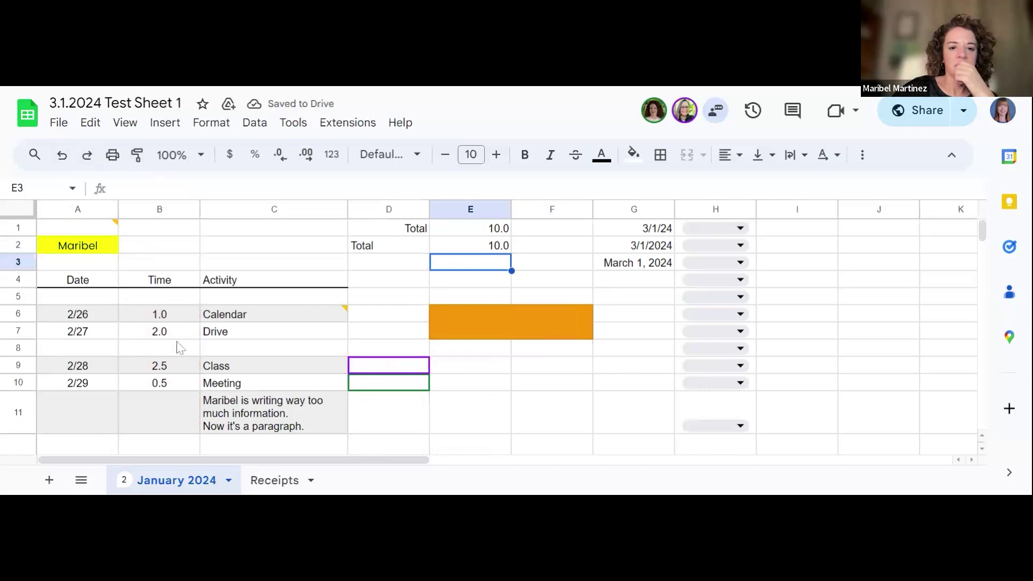
# Step: Enter a 3.0 time in cell B8, raising the totals to 13.0
pyautogui.click(178, 338)
pyautogui.click(182, 348)
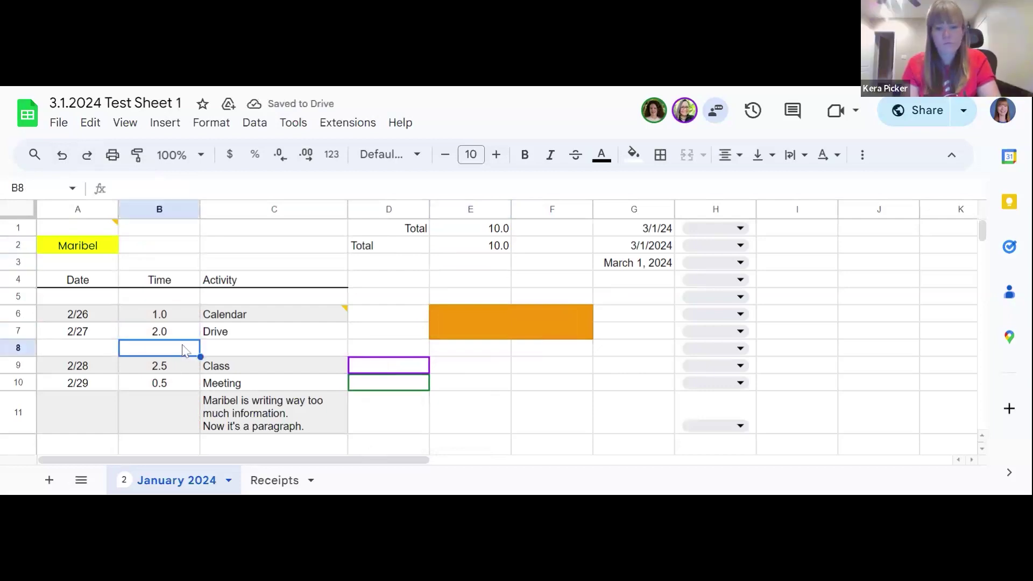
pyautogui.write('3.0')
pyautogui.click(179, 385)
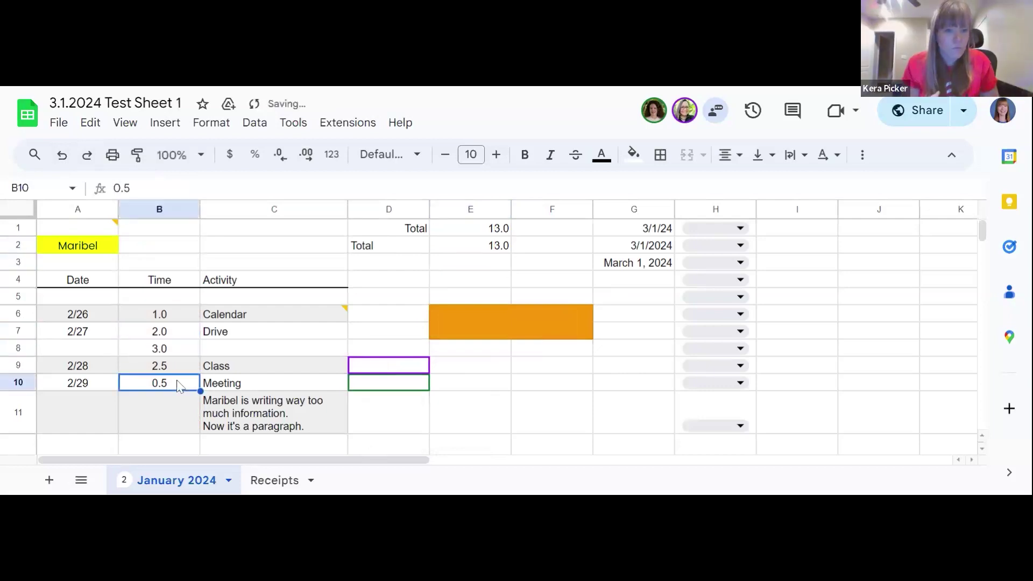